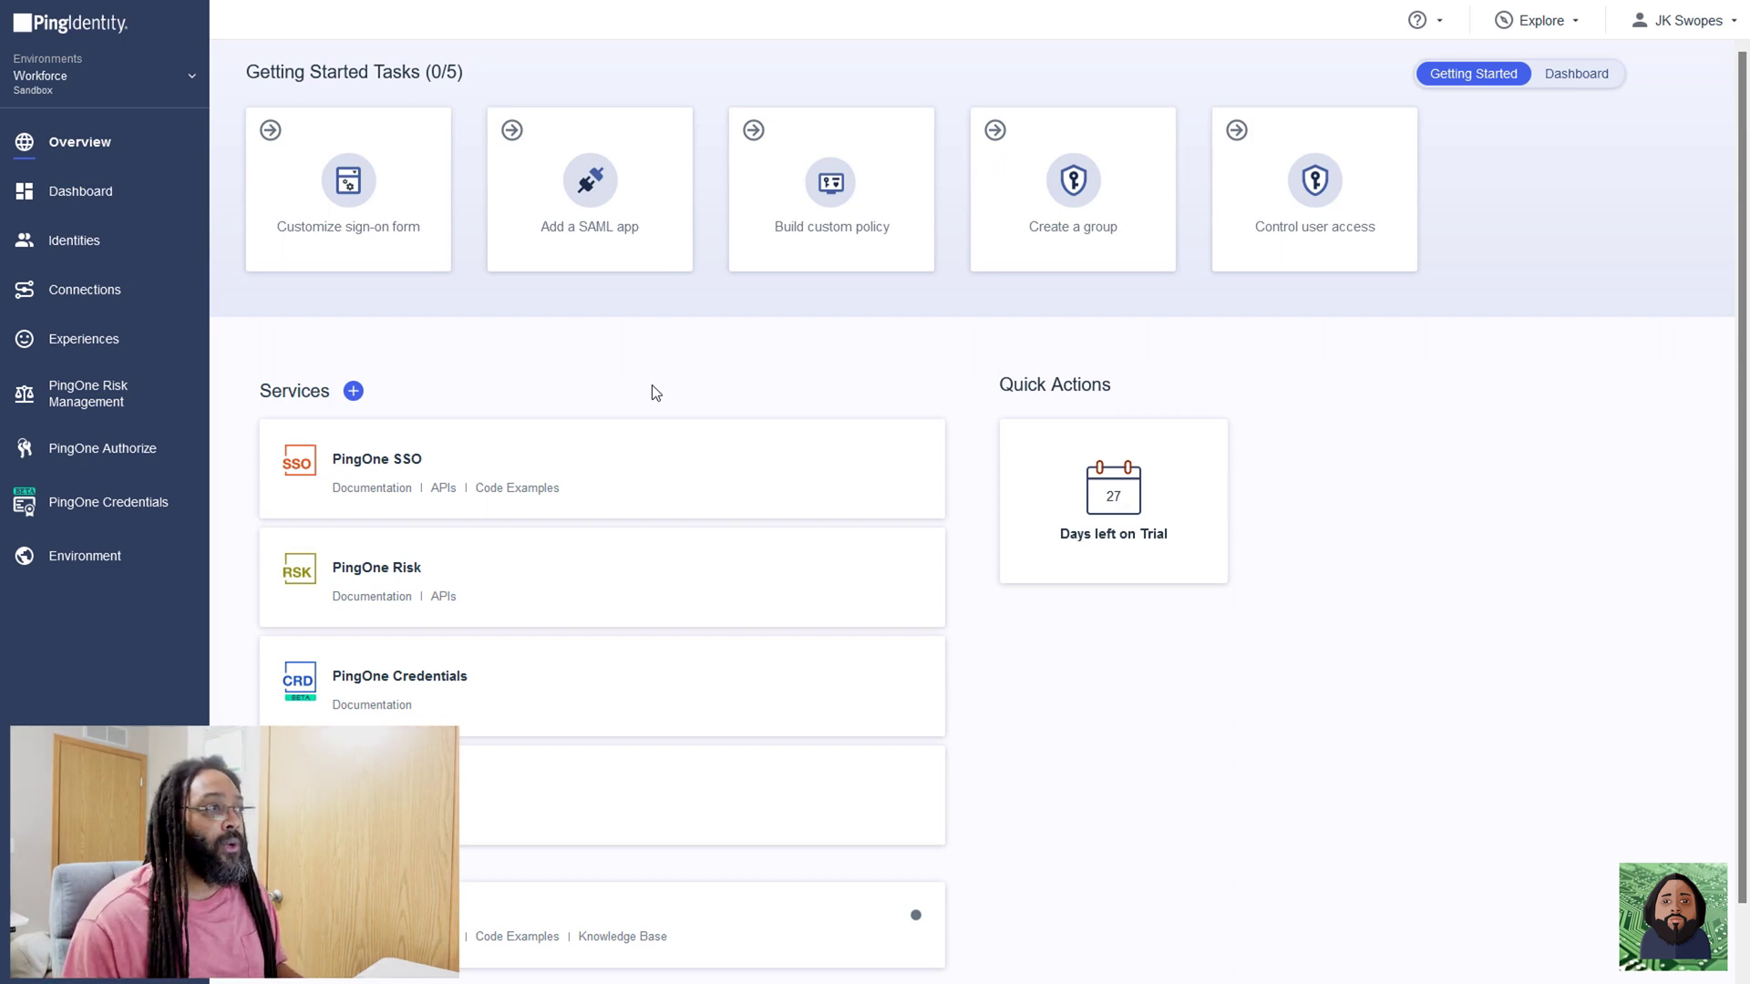
# Create a population named Workforce under Identities > Populations
pyautogui.click(91, 241)
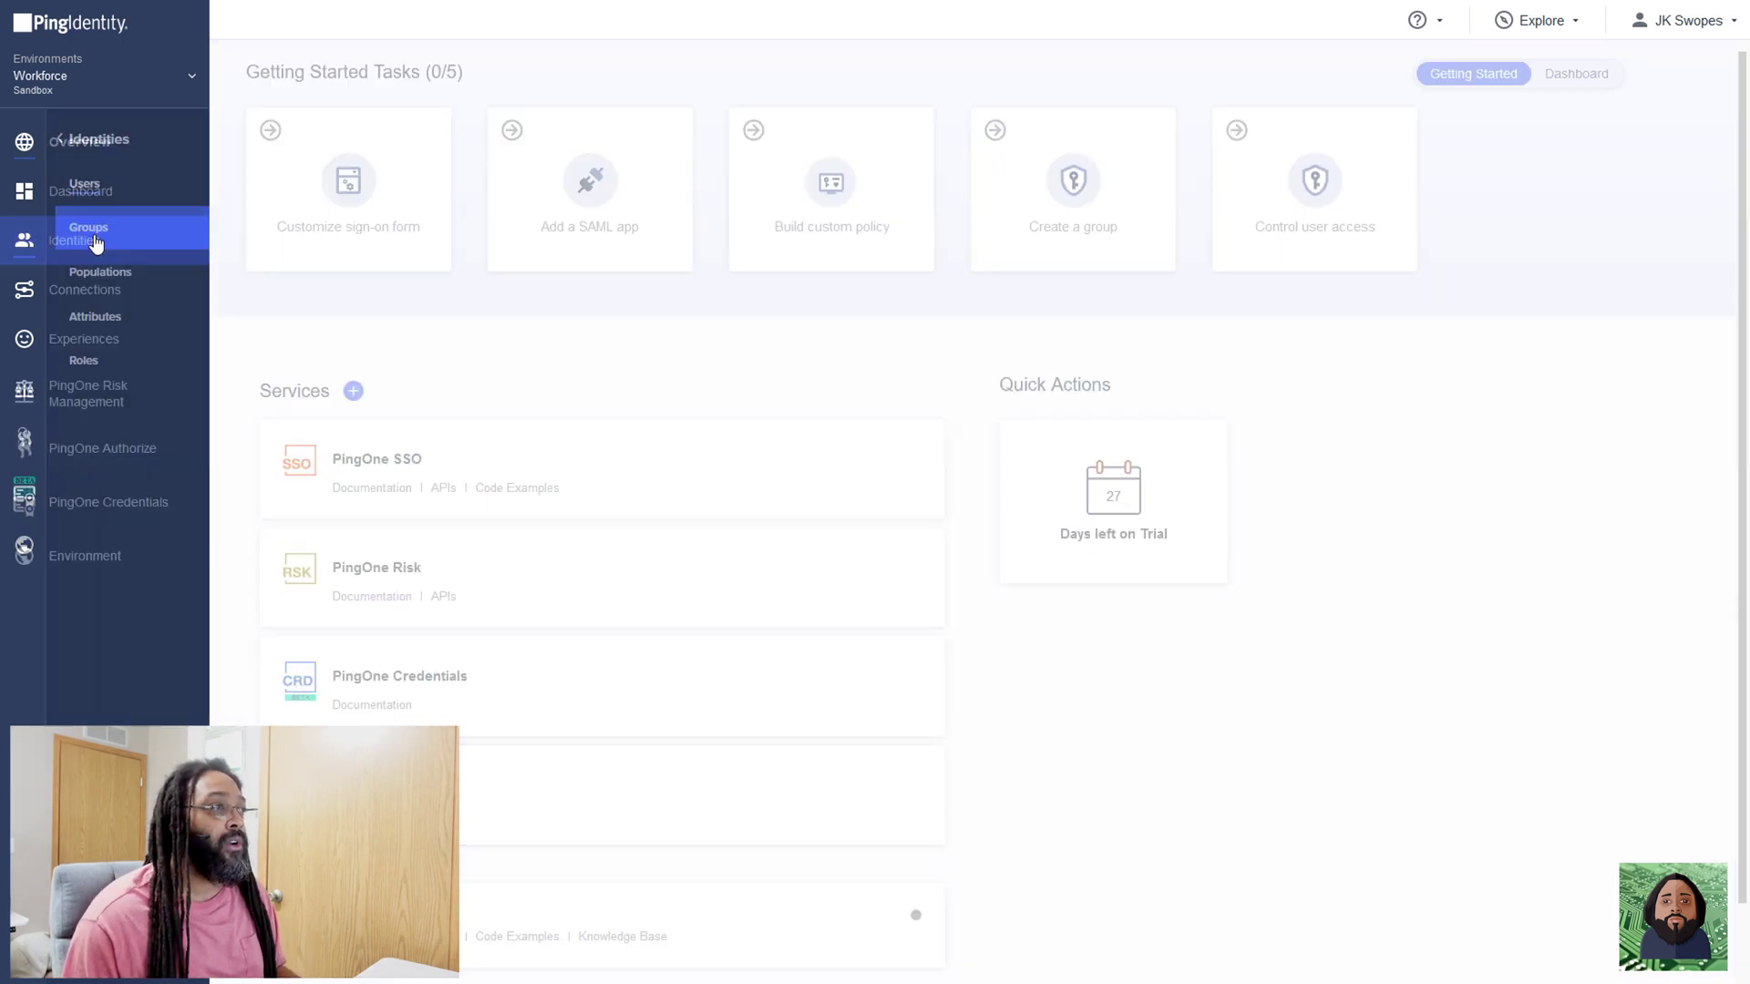
pyautogui.click(111, 275)
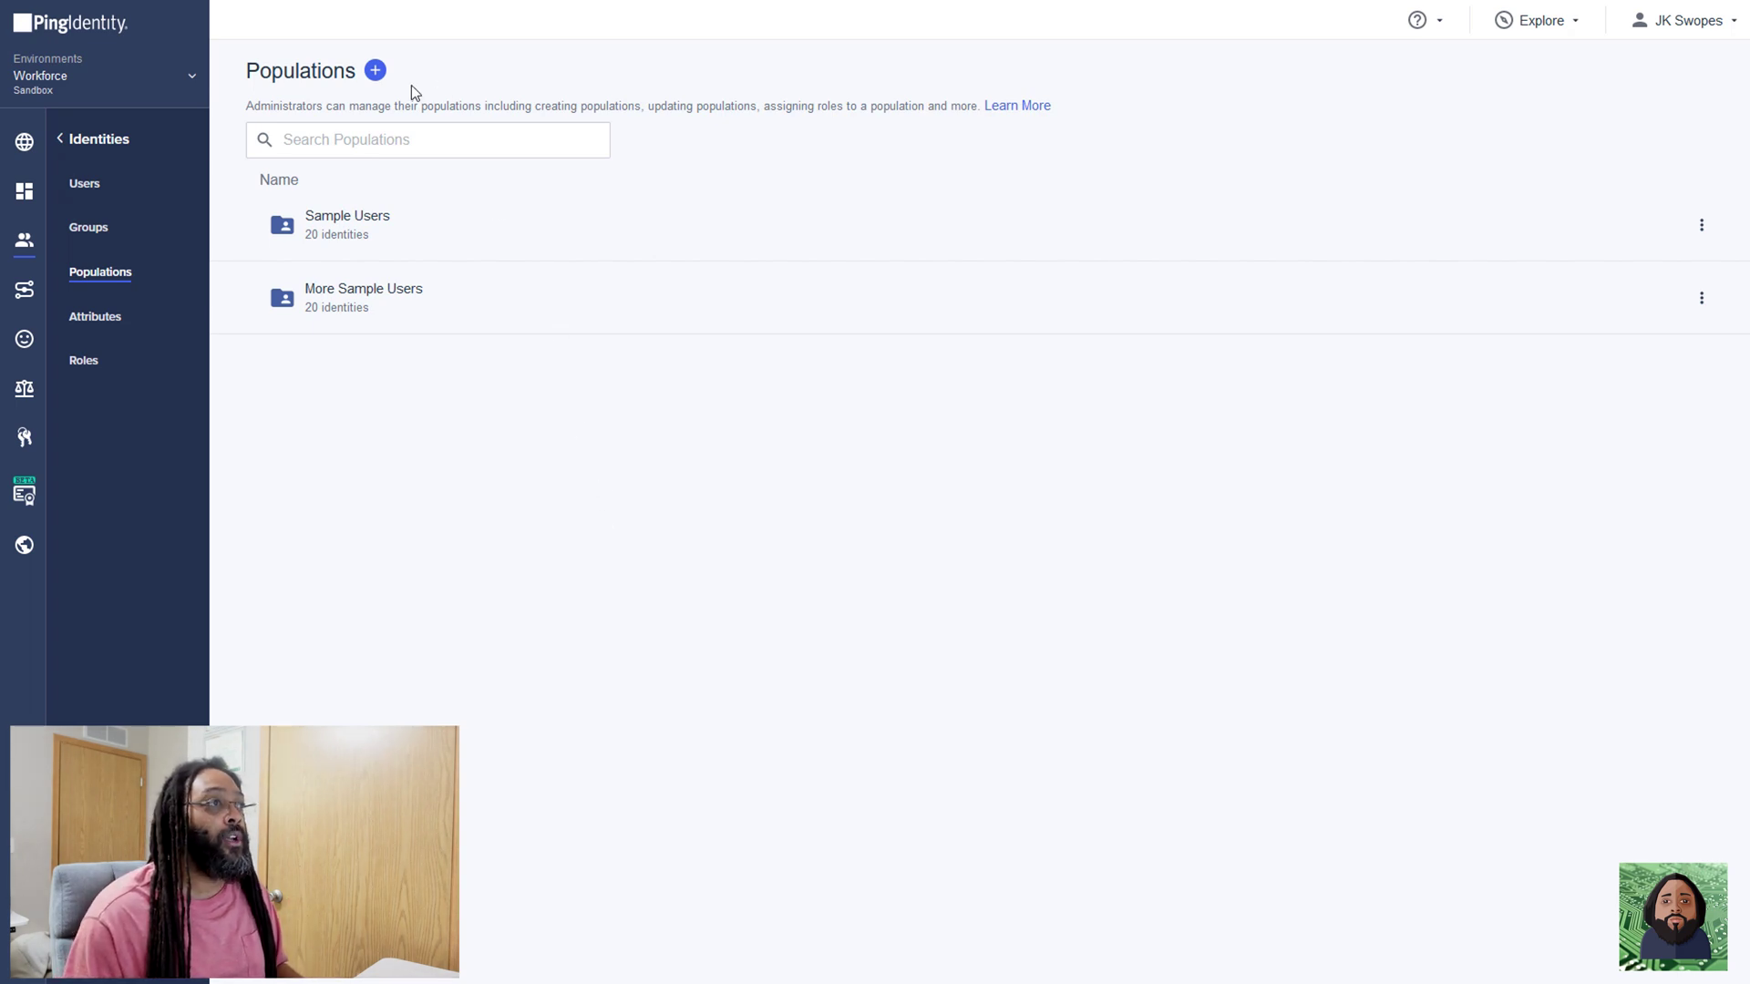
pyautogui.click(375, 71)
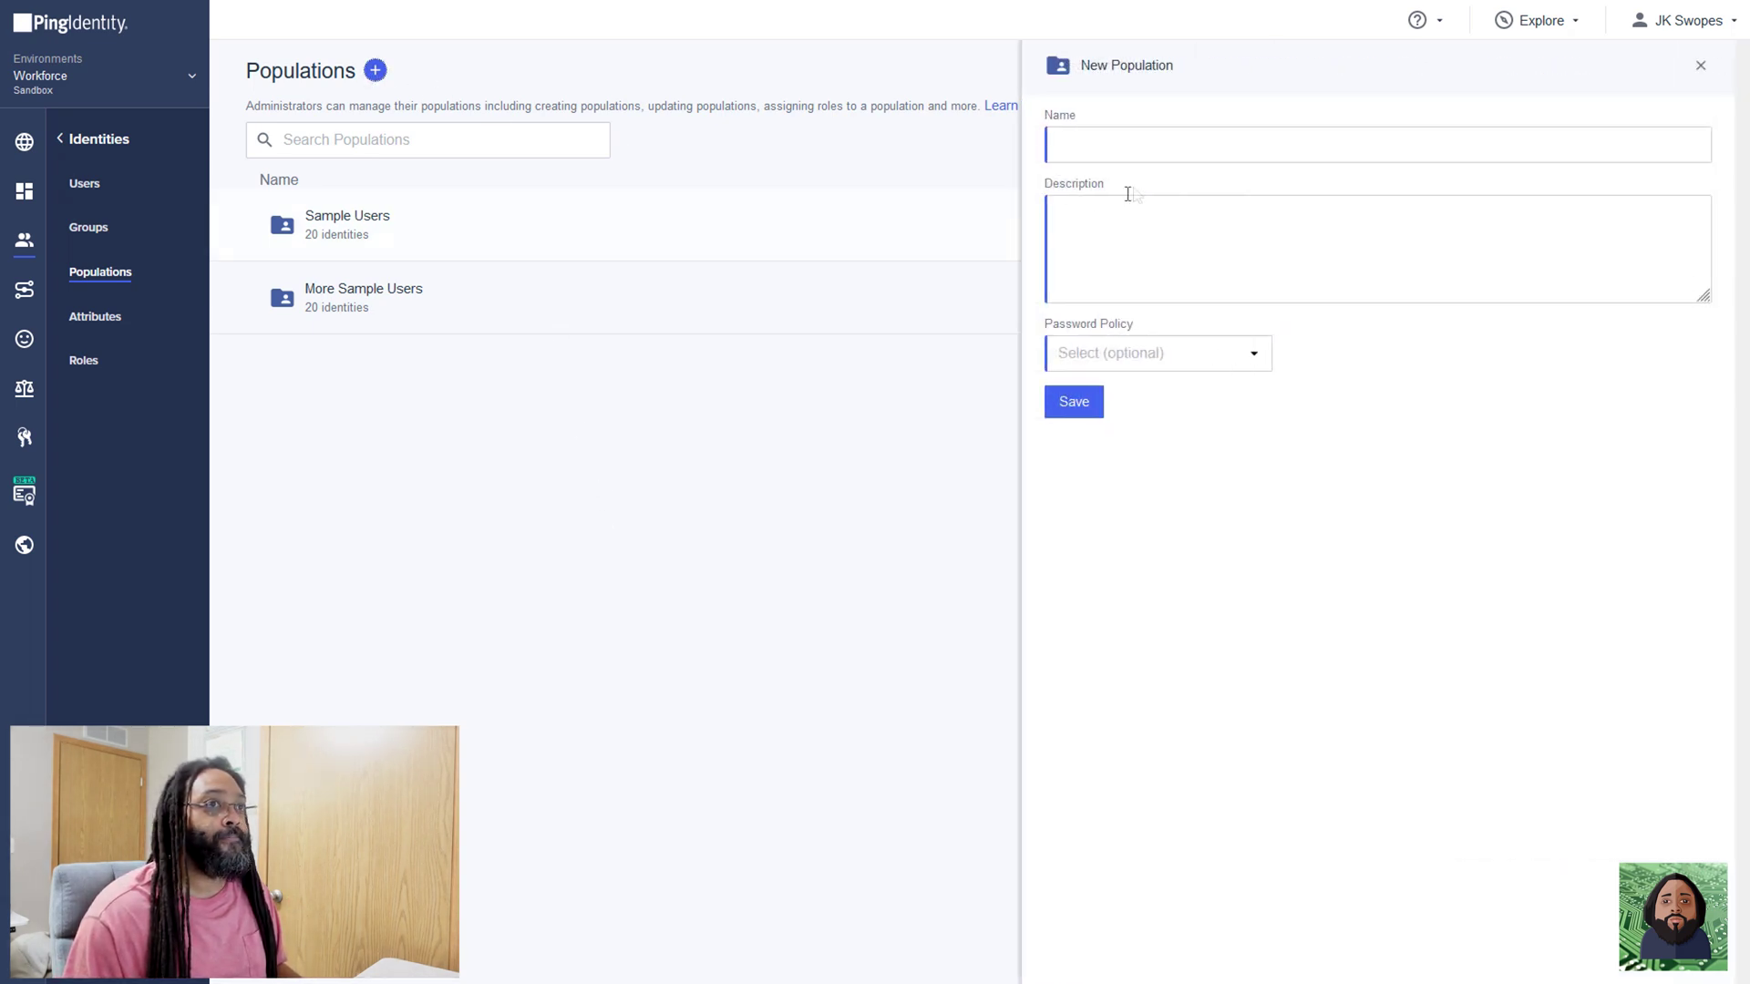
pyautogui.click(1126, 130)
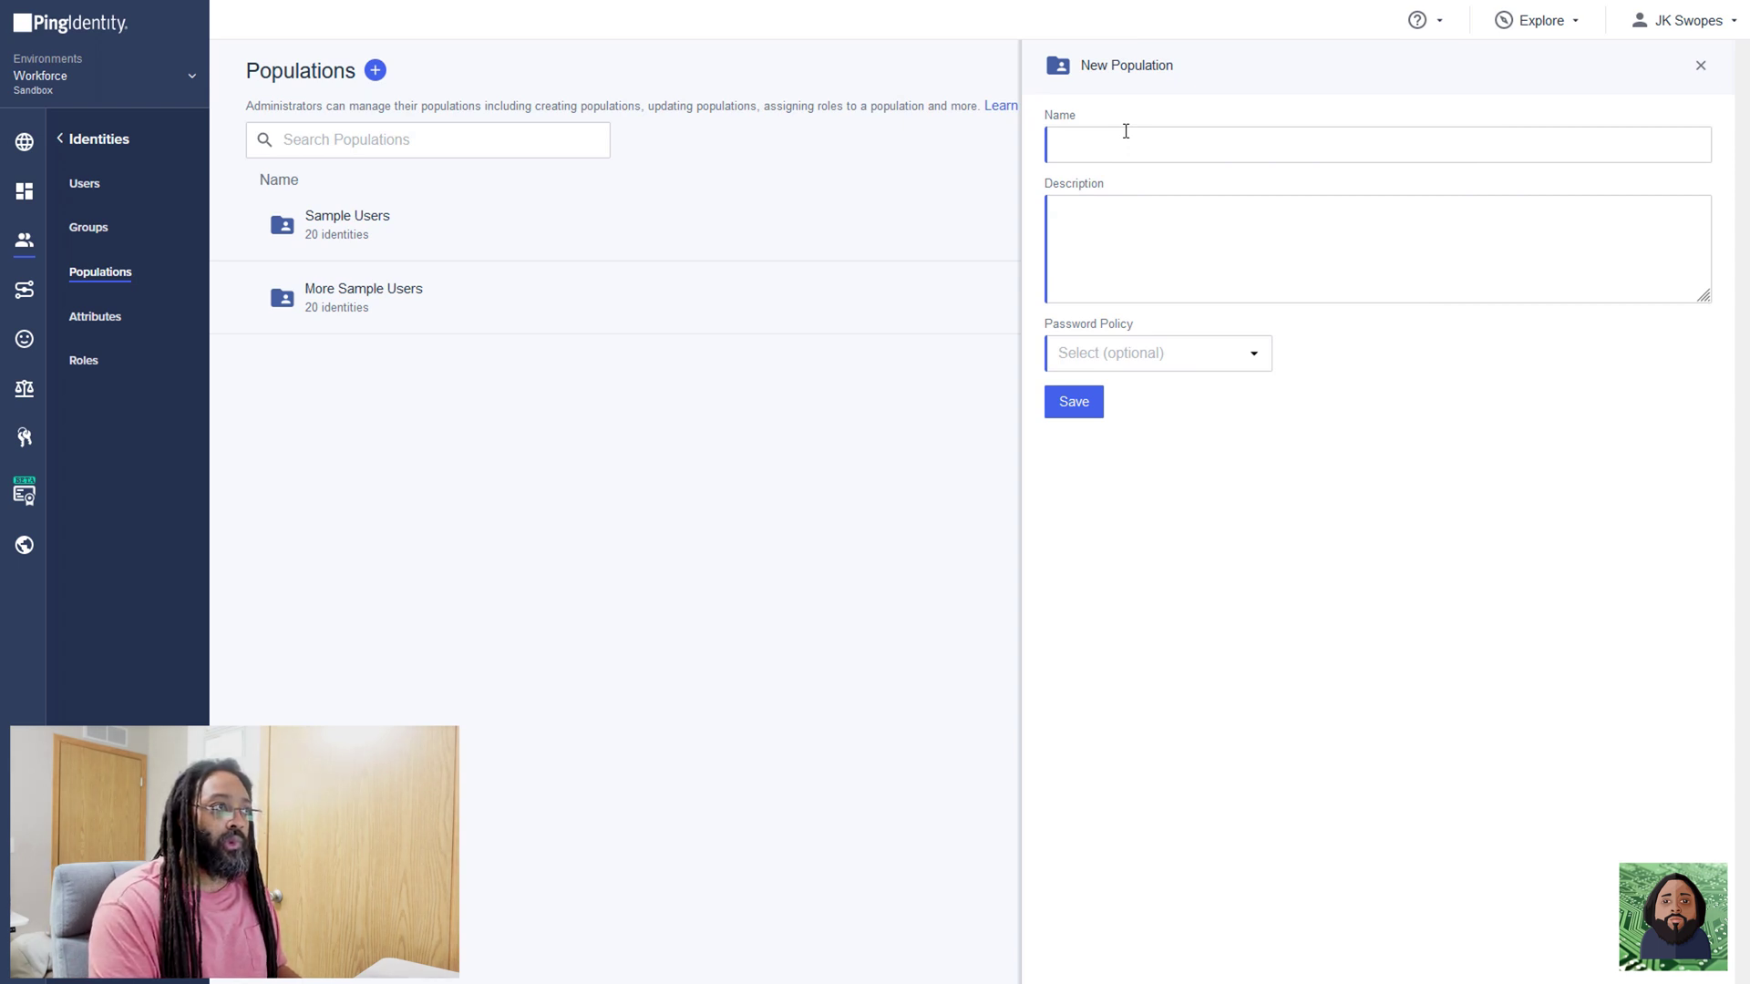
pyautogui.write('Workforce')
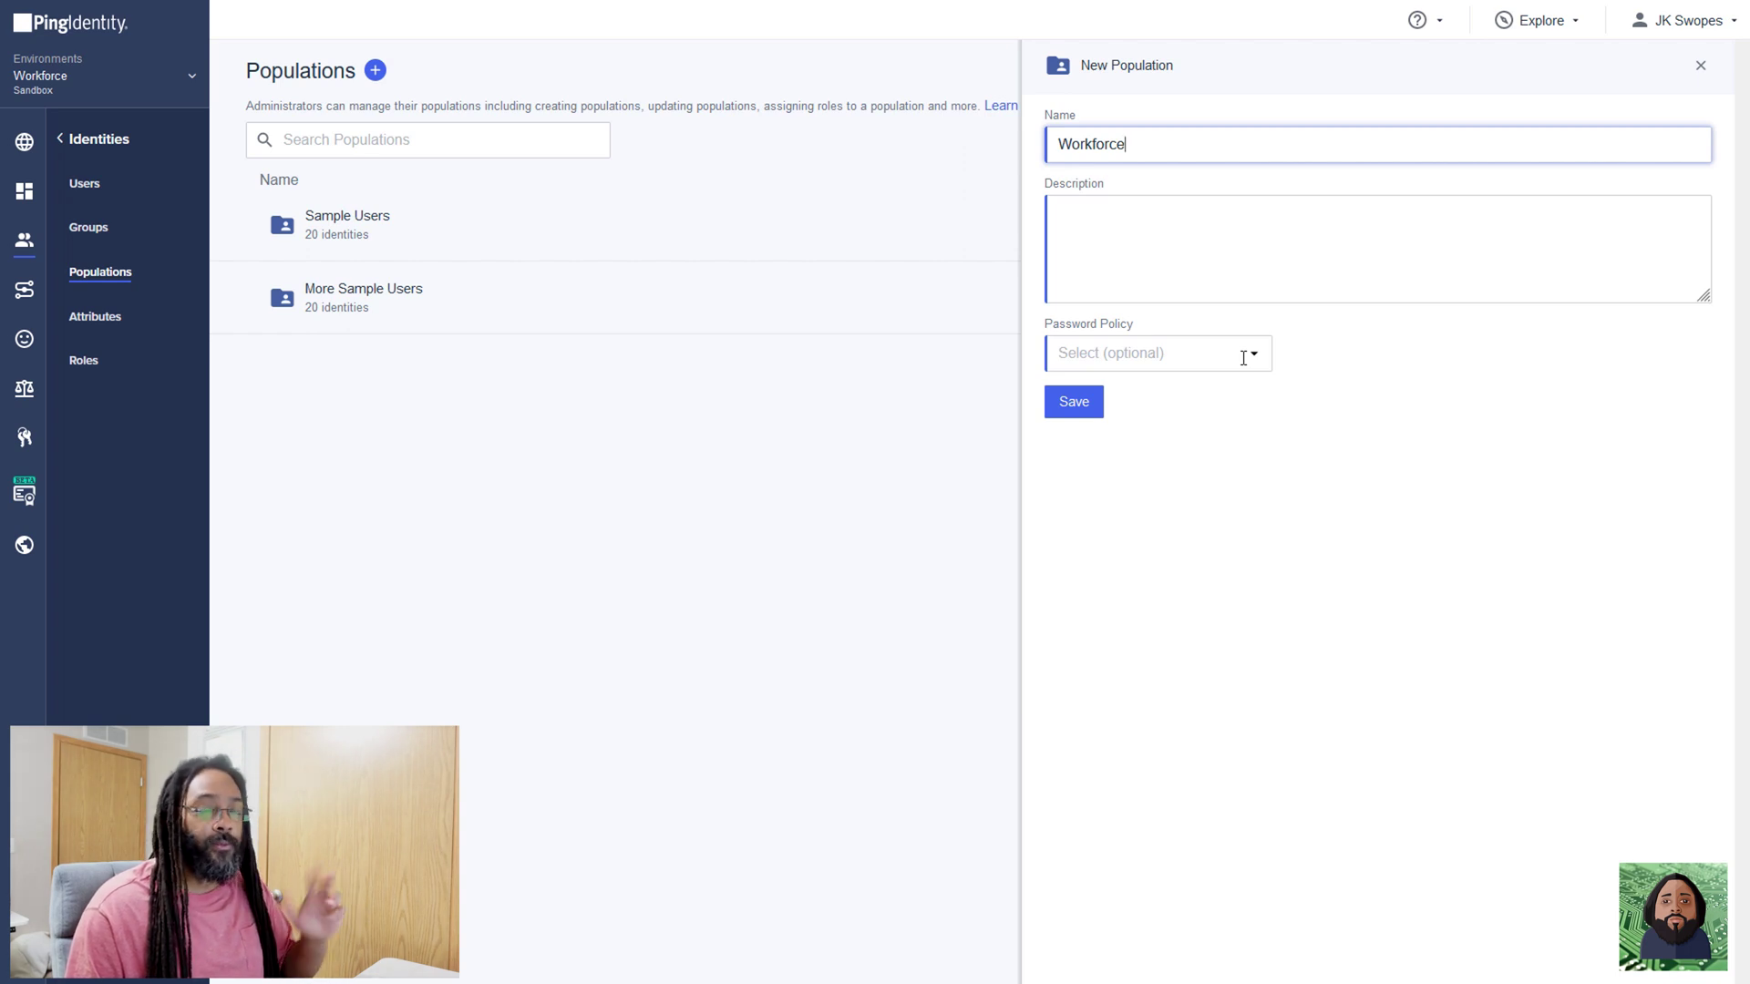
pyautogui.click(1075, 404)
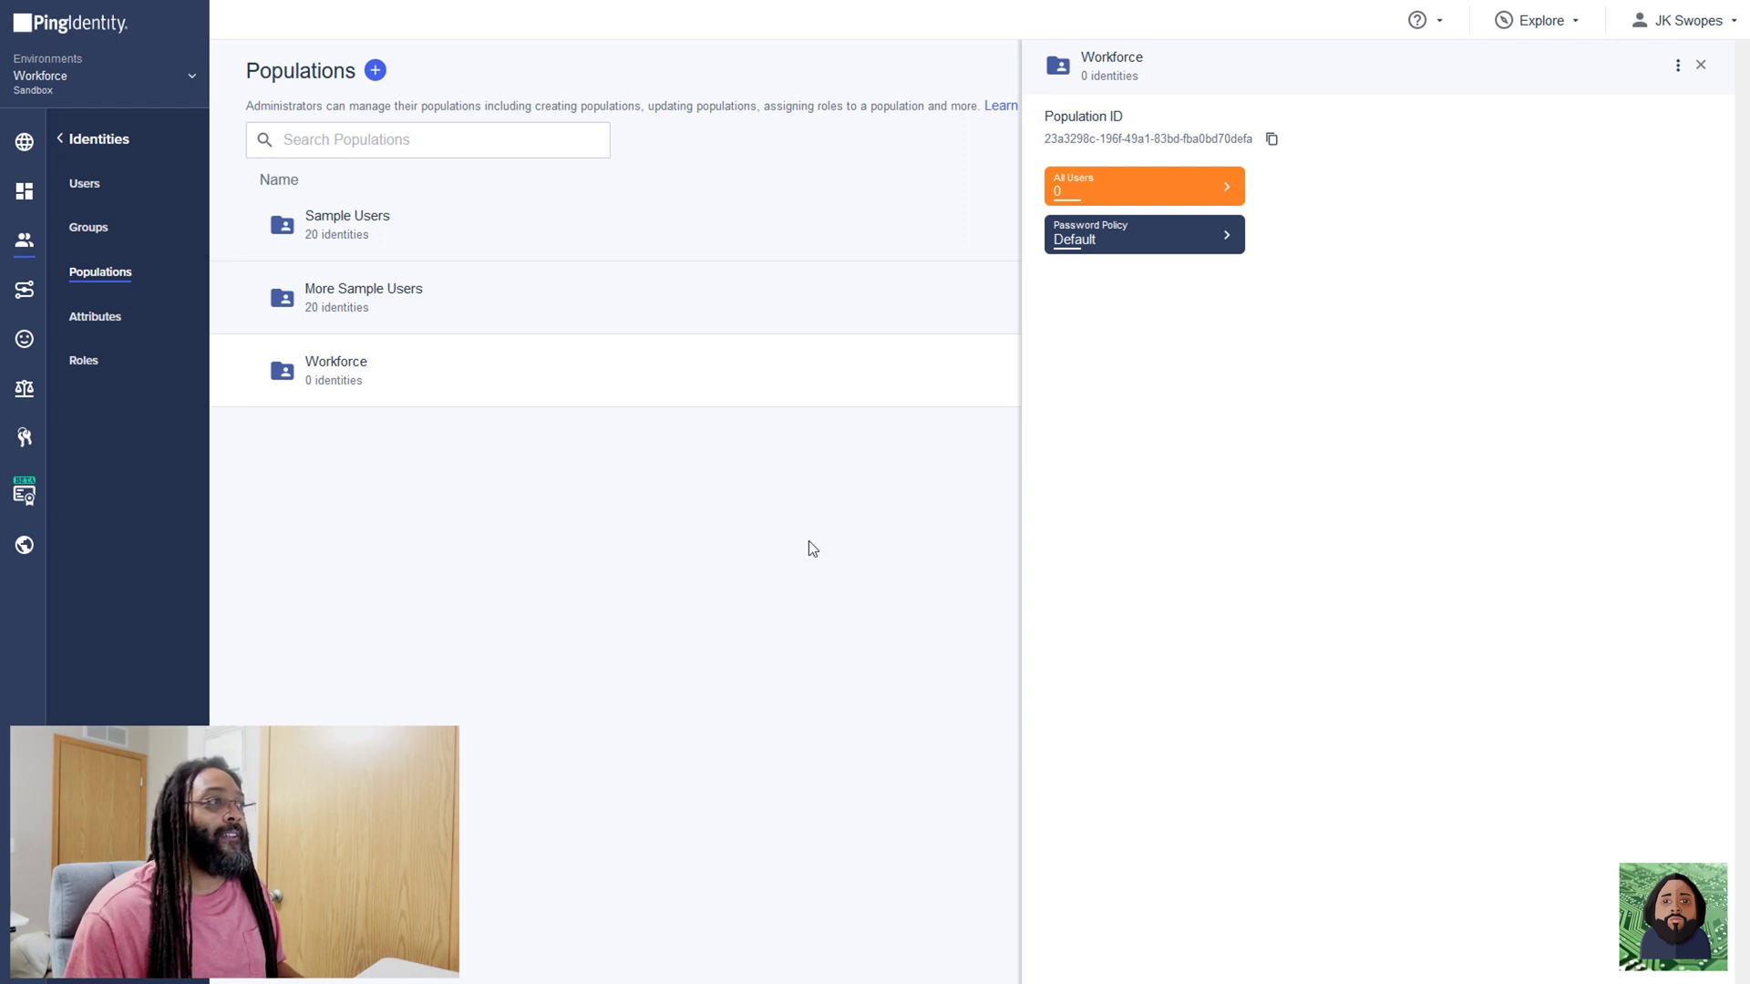
# Start adding a Microsoft provider from Connections > External IDPs > Add Provider
pyautogui.click(24, 298)
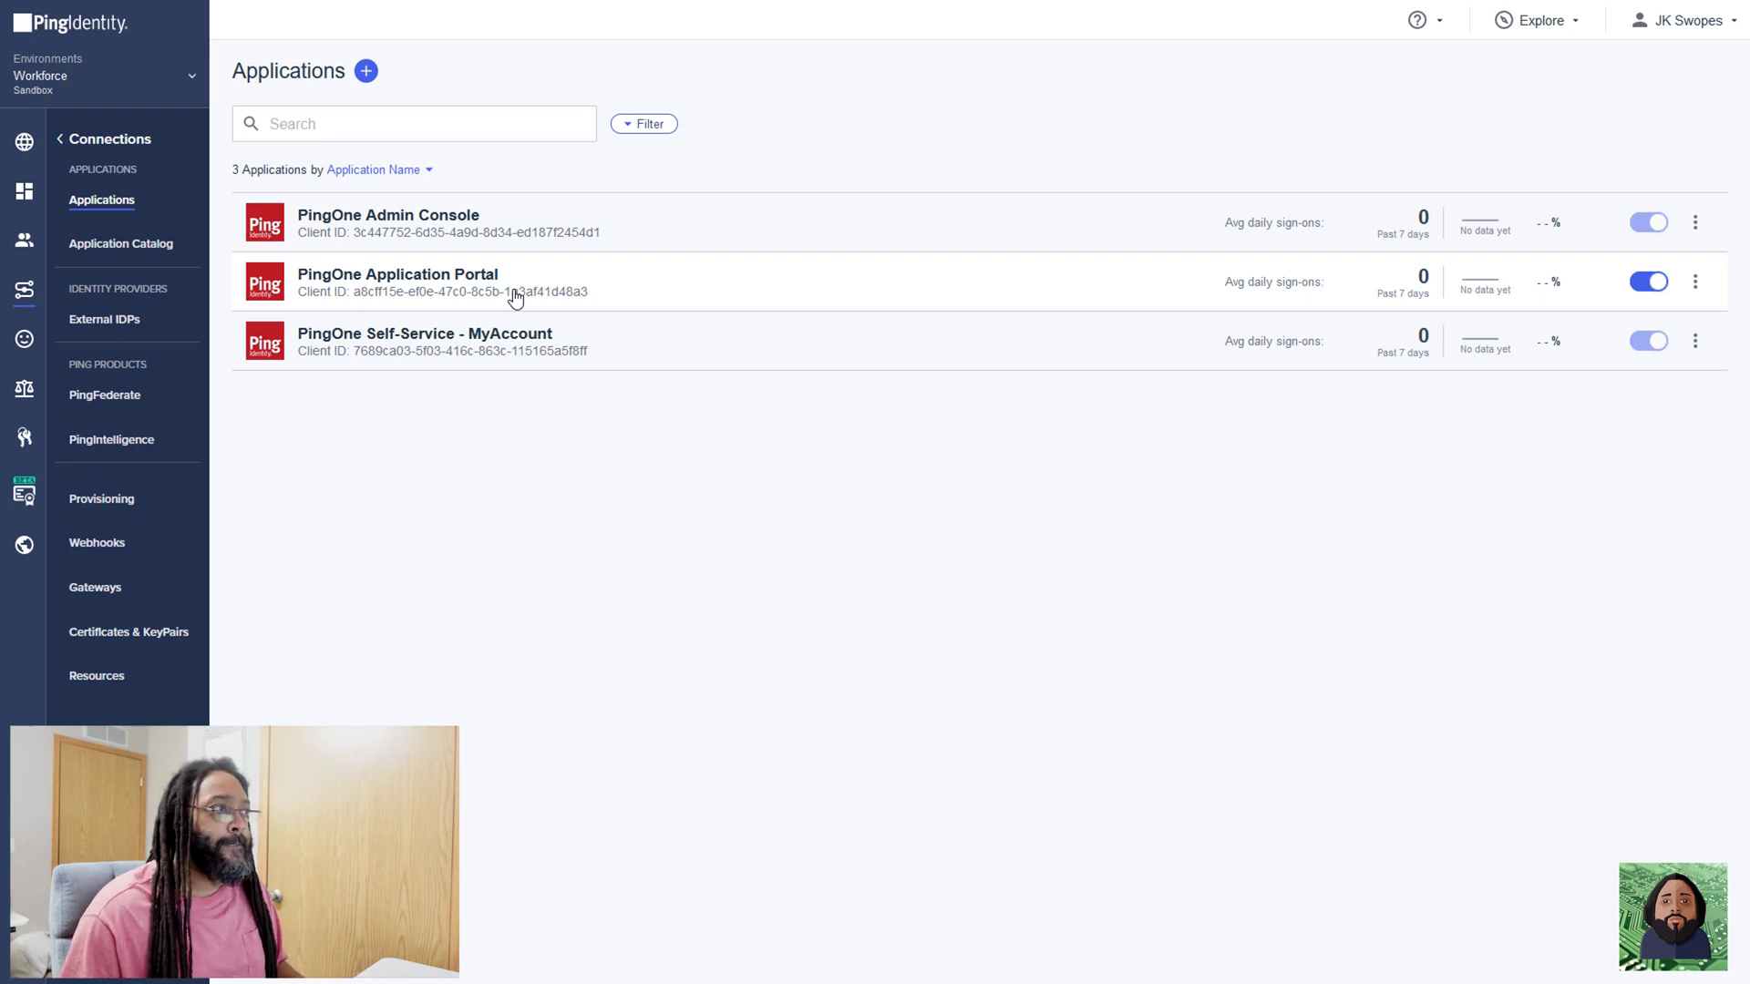
pyautogui.click(123, 331)
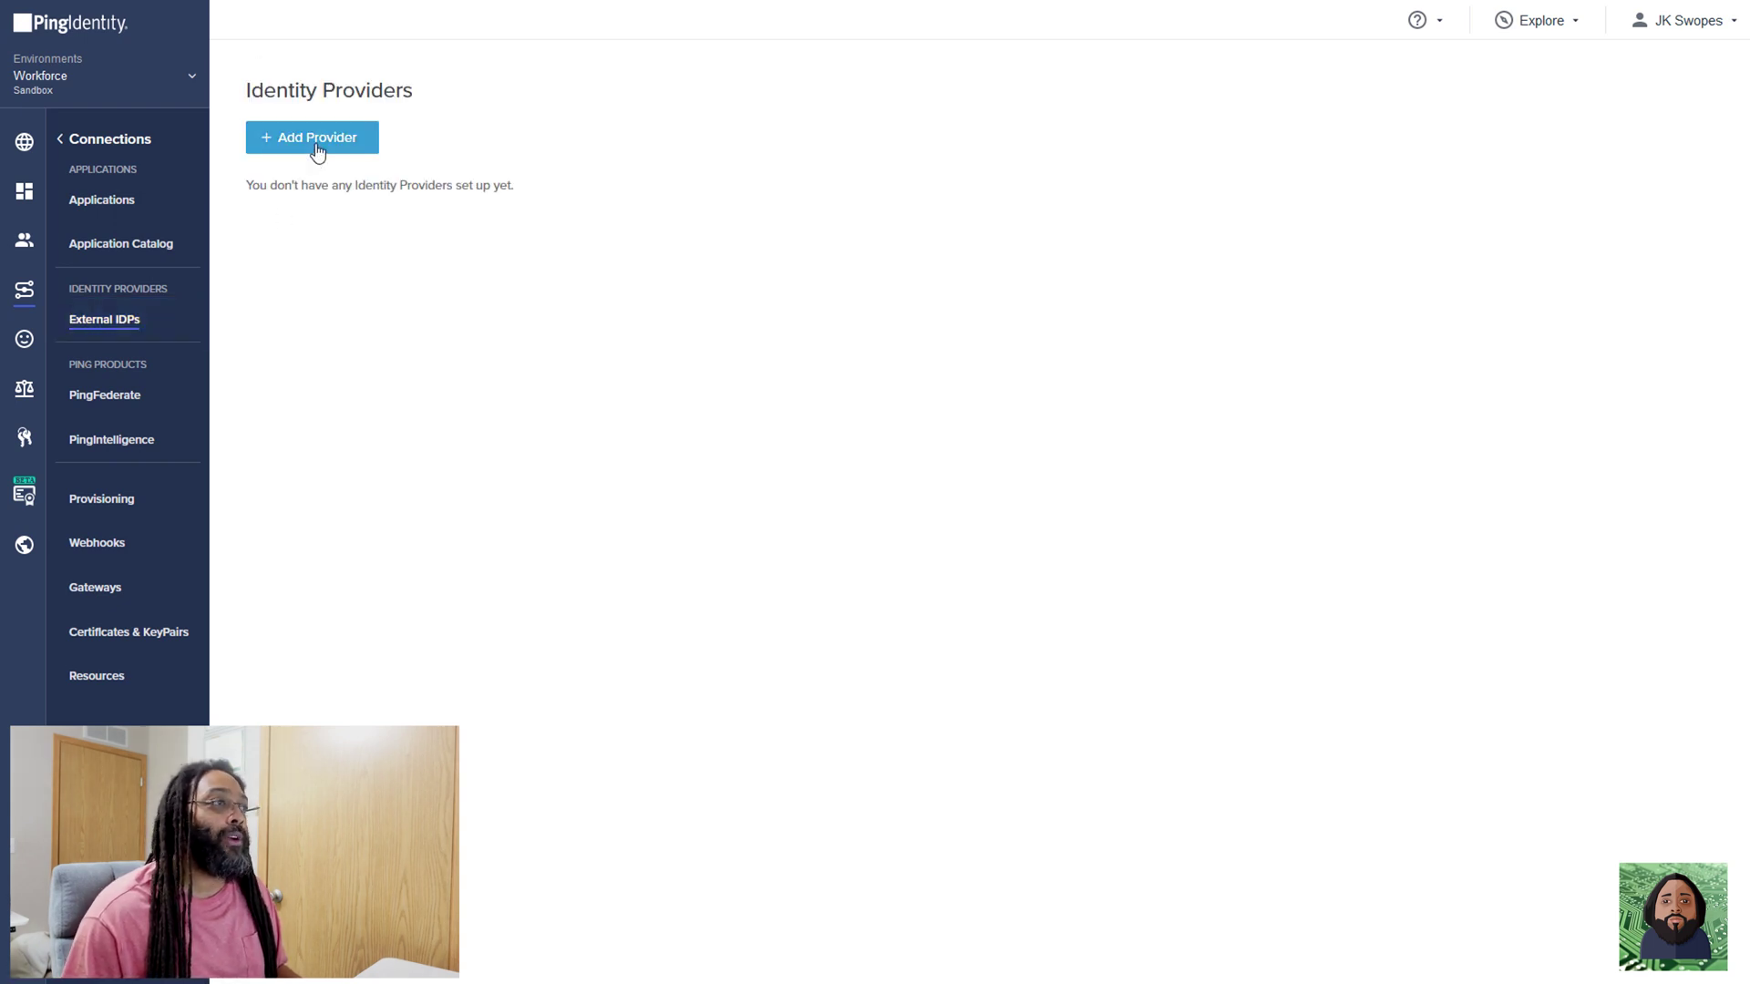
pyautogui.click(316, 138)
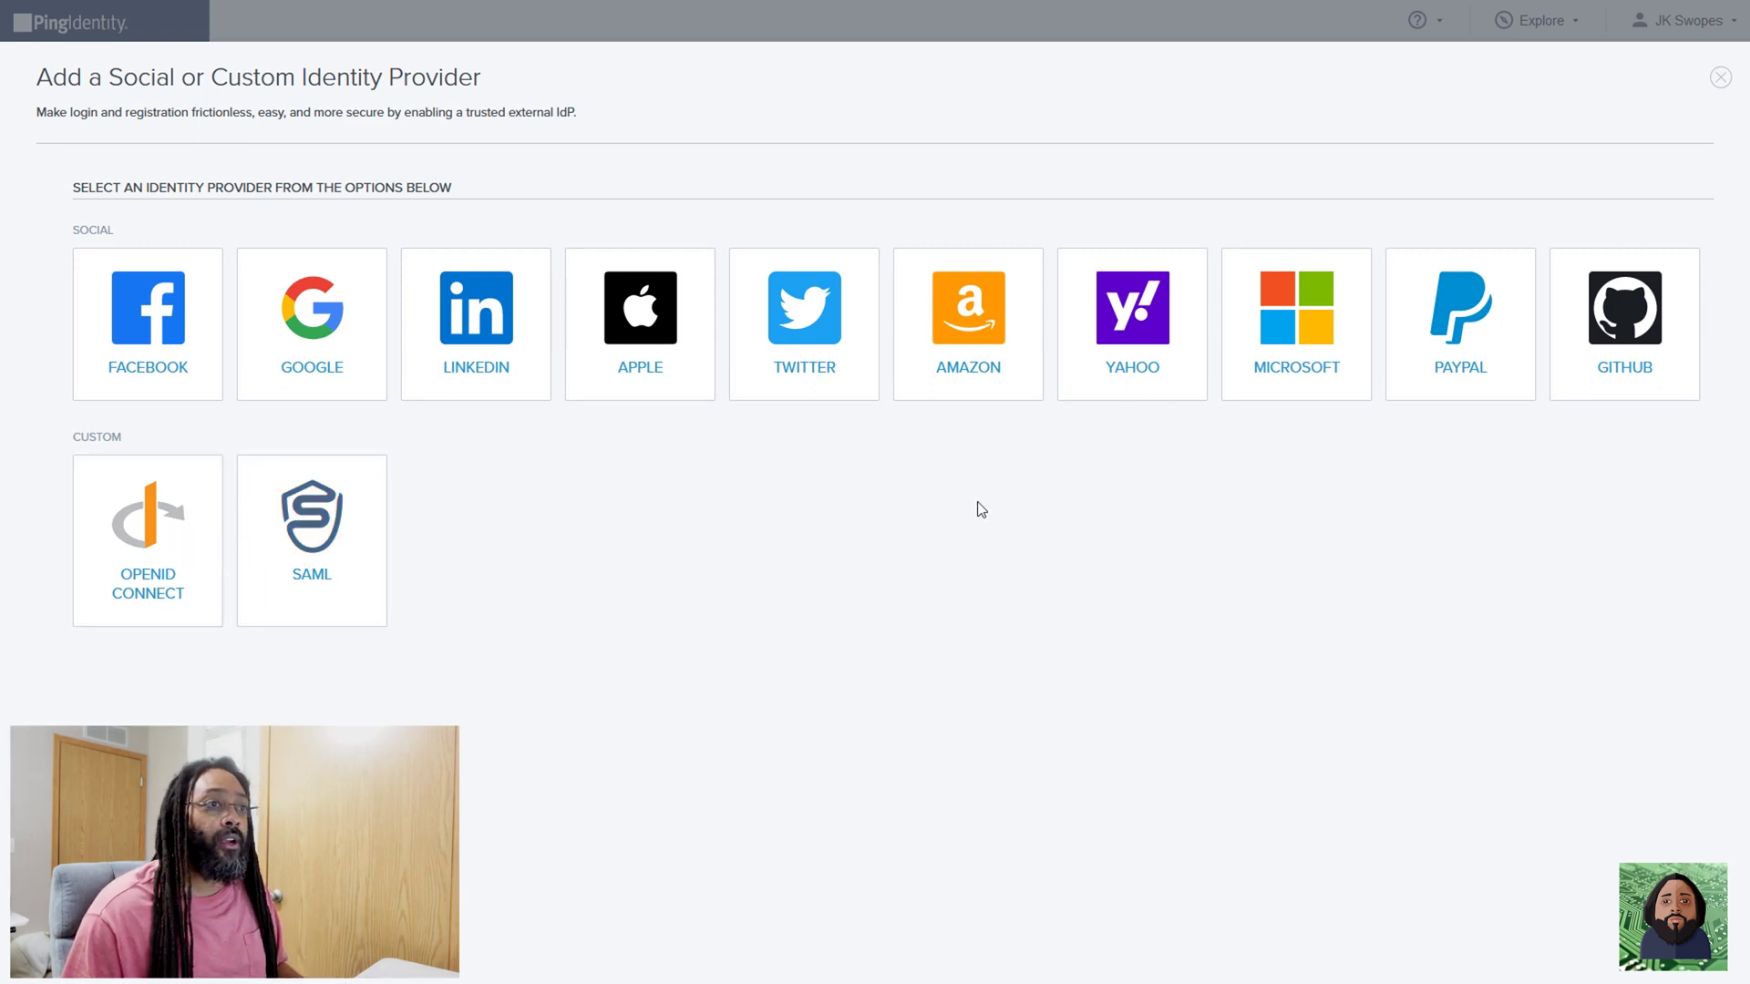
pyautogui.click(1307, 339)
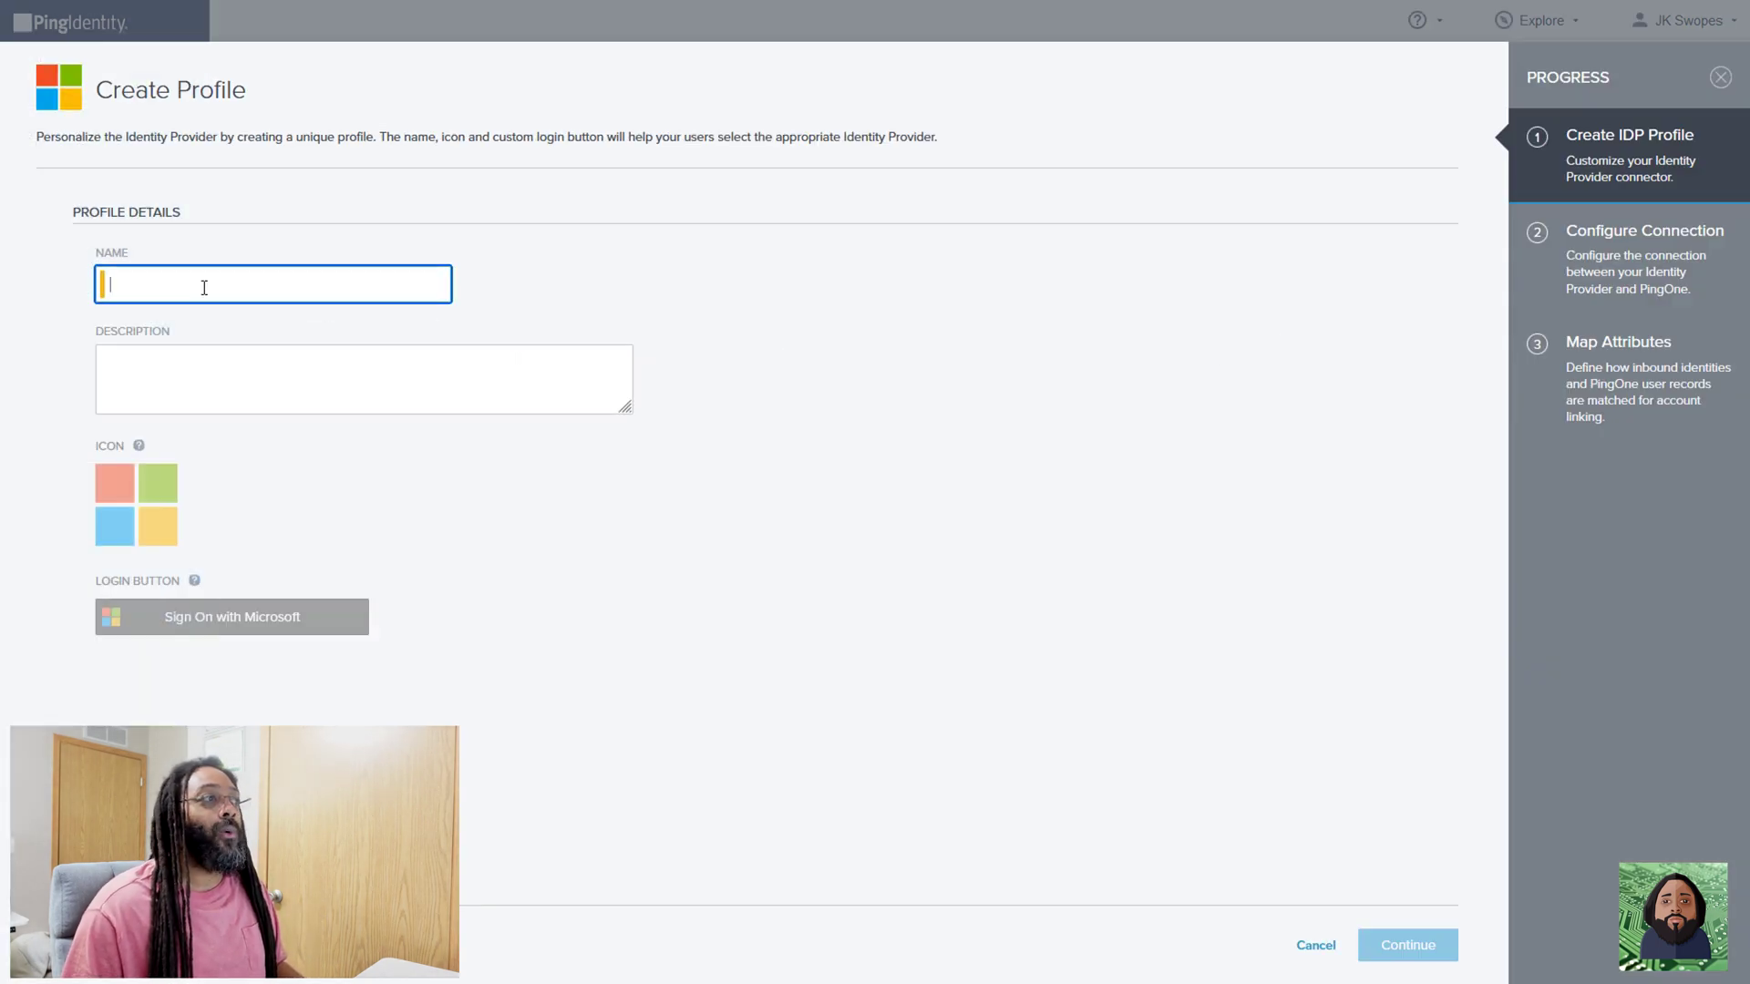
# Name the Microsoft provider AzureADSSO, describe it as 'allow users to authenticate with Azure AD credential', and continue
pyautogui.write('A')
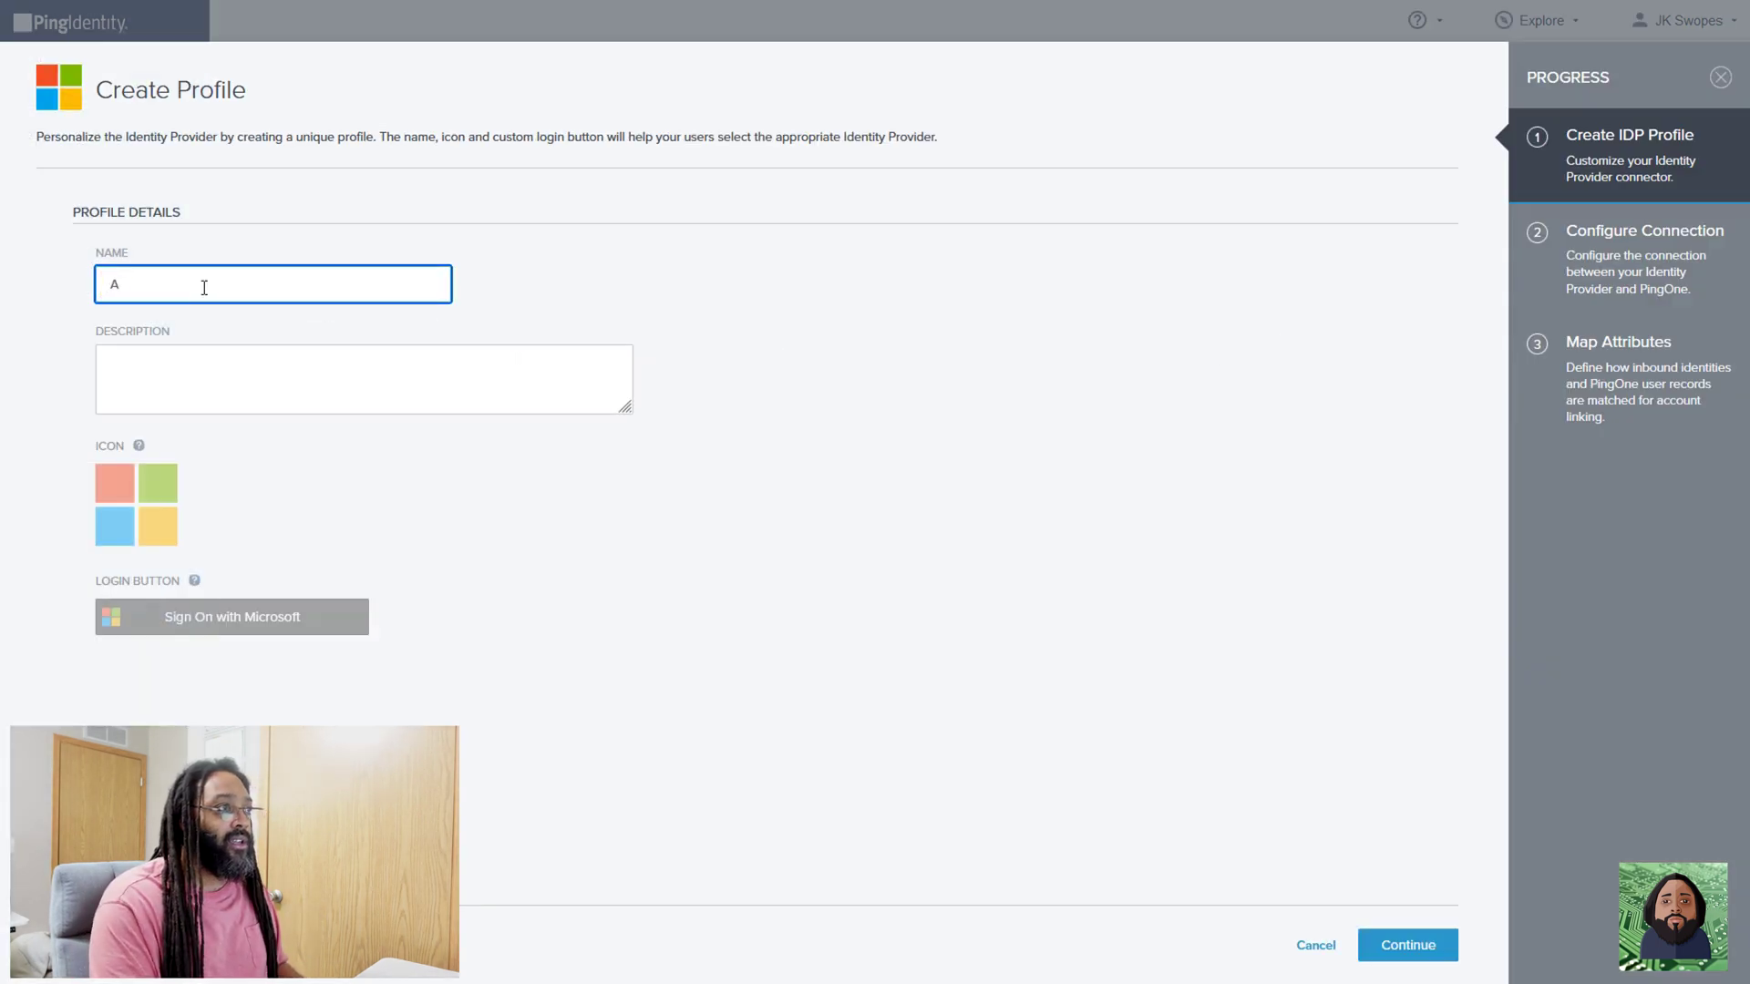
pyautogui.write('zureADSSO')
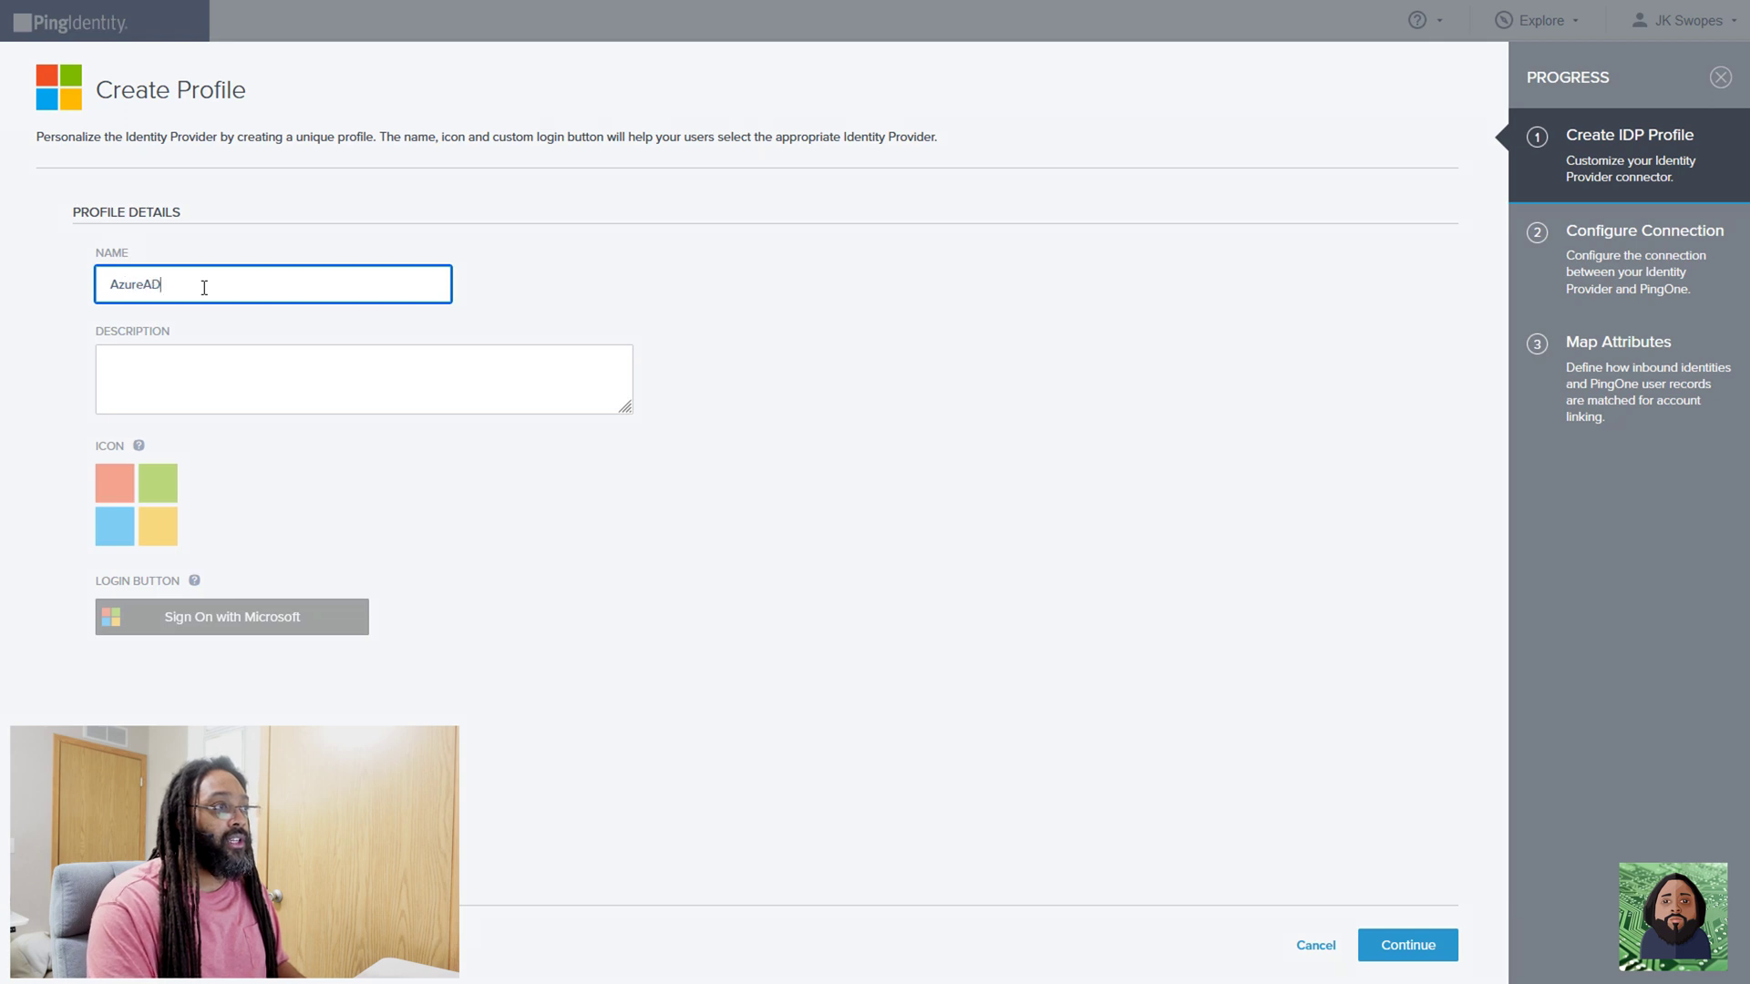
pyautogui.click(196, 390)
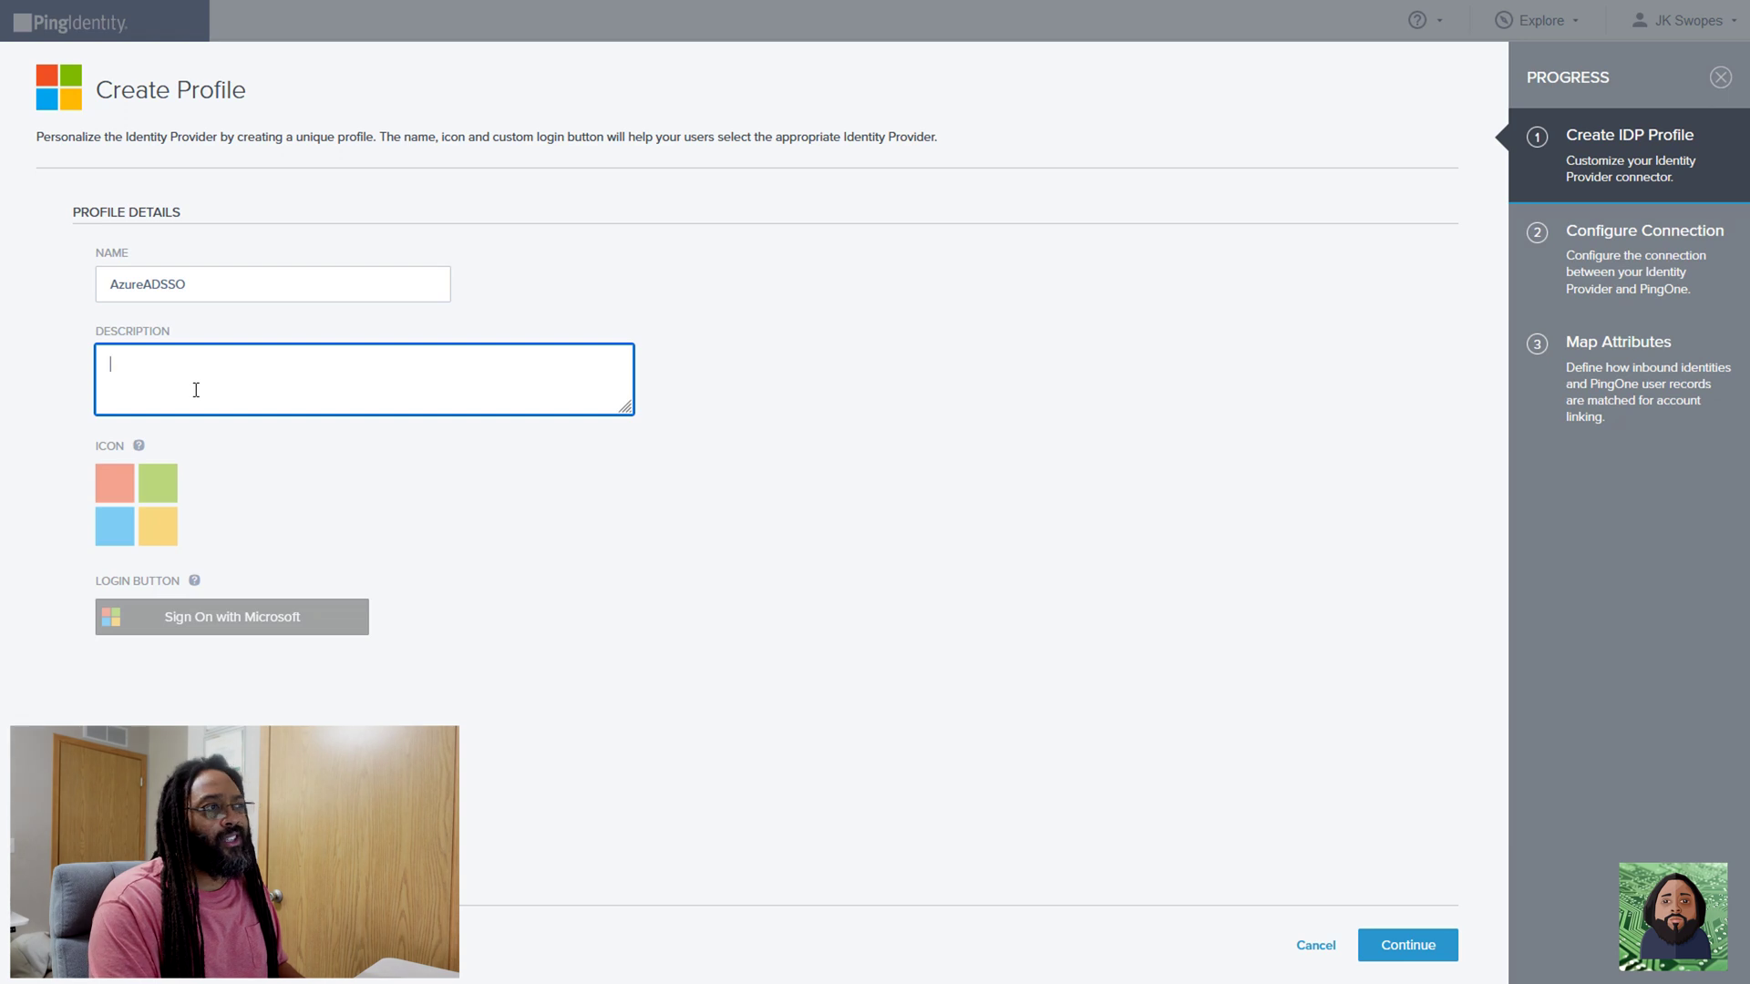
pyautogui.write('allow us')
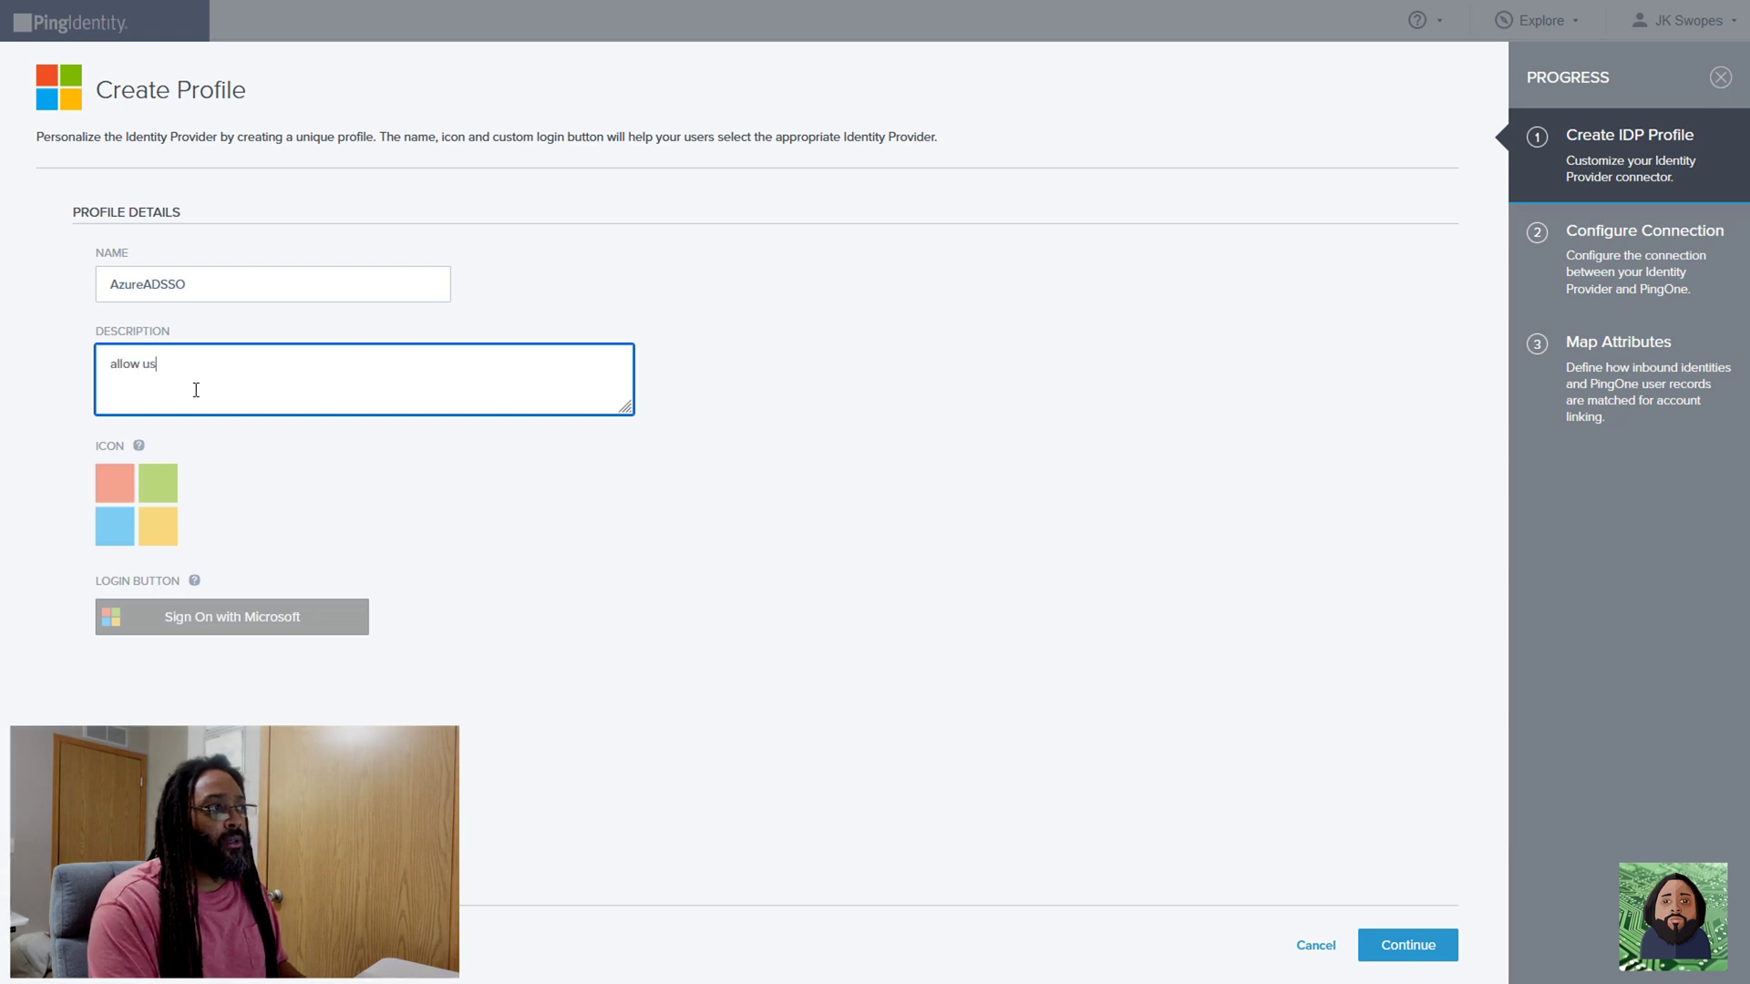
pyautogui.write('ers to authenticate')
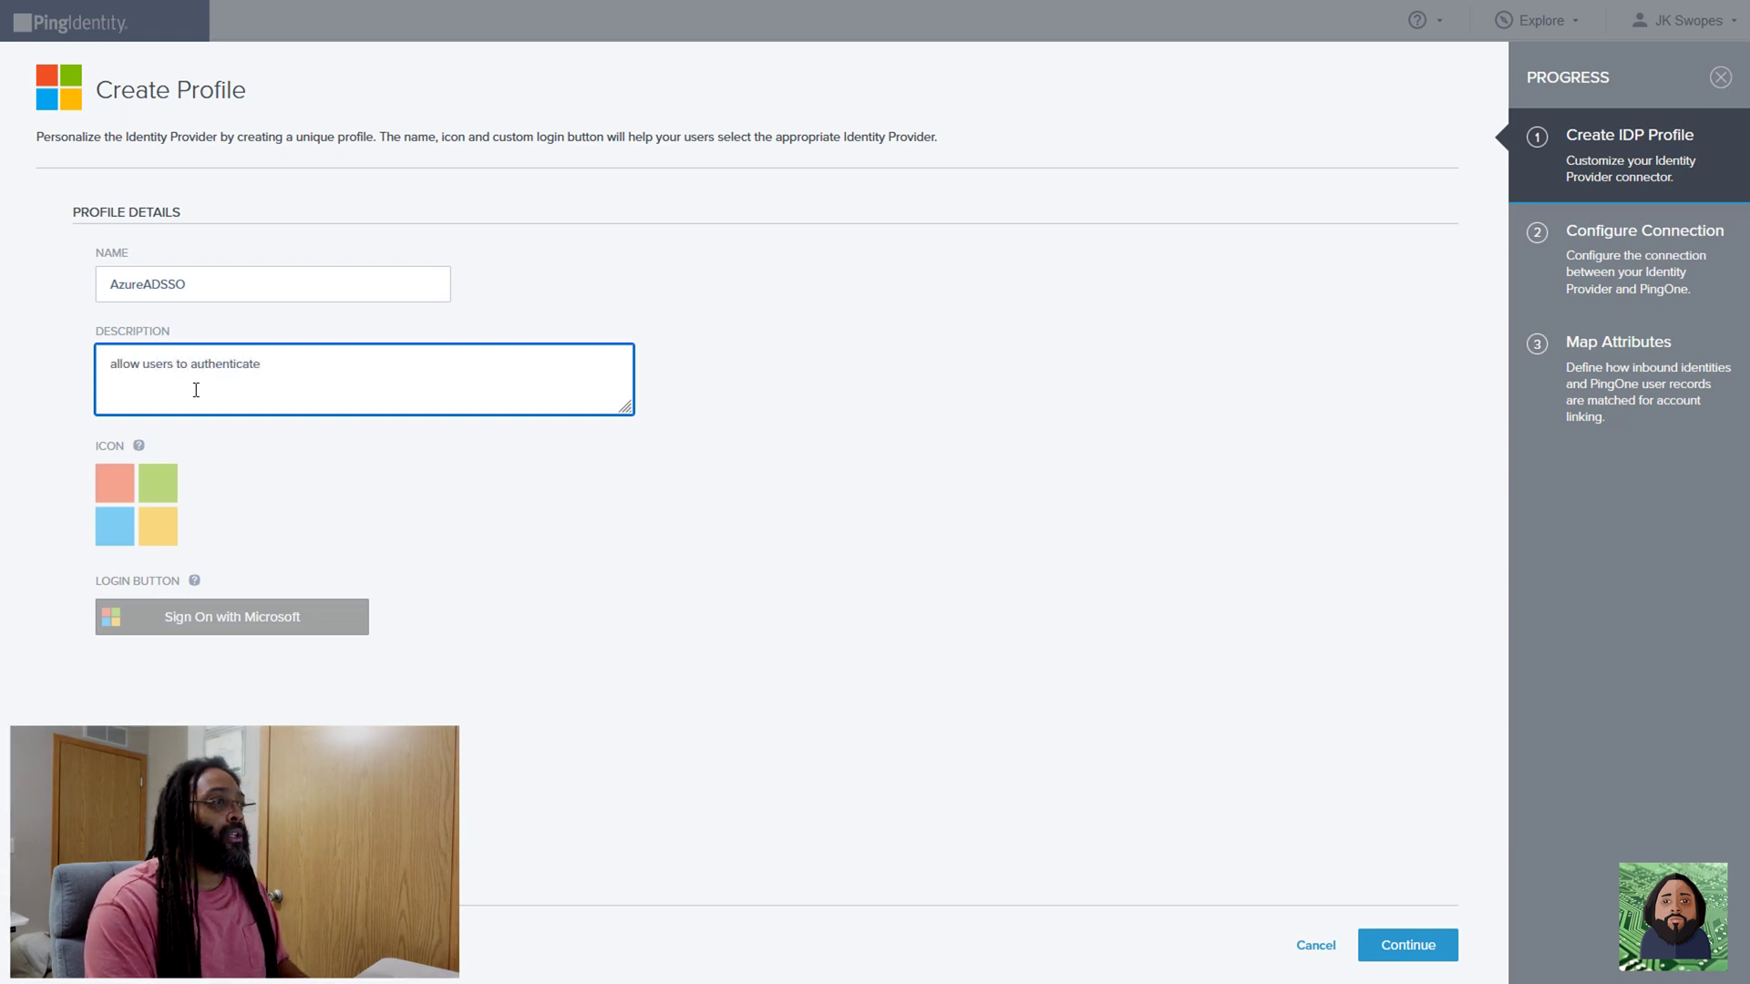
pyautogui.write(' with')
pyautogui.press('BackSpace')
pyautogui.press('BackSpace')
pyautogui.press('BackSpace')
pyautogui.press('BackSpace')
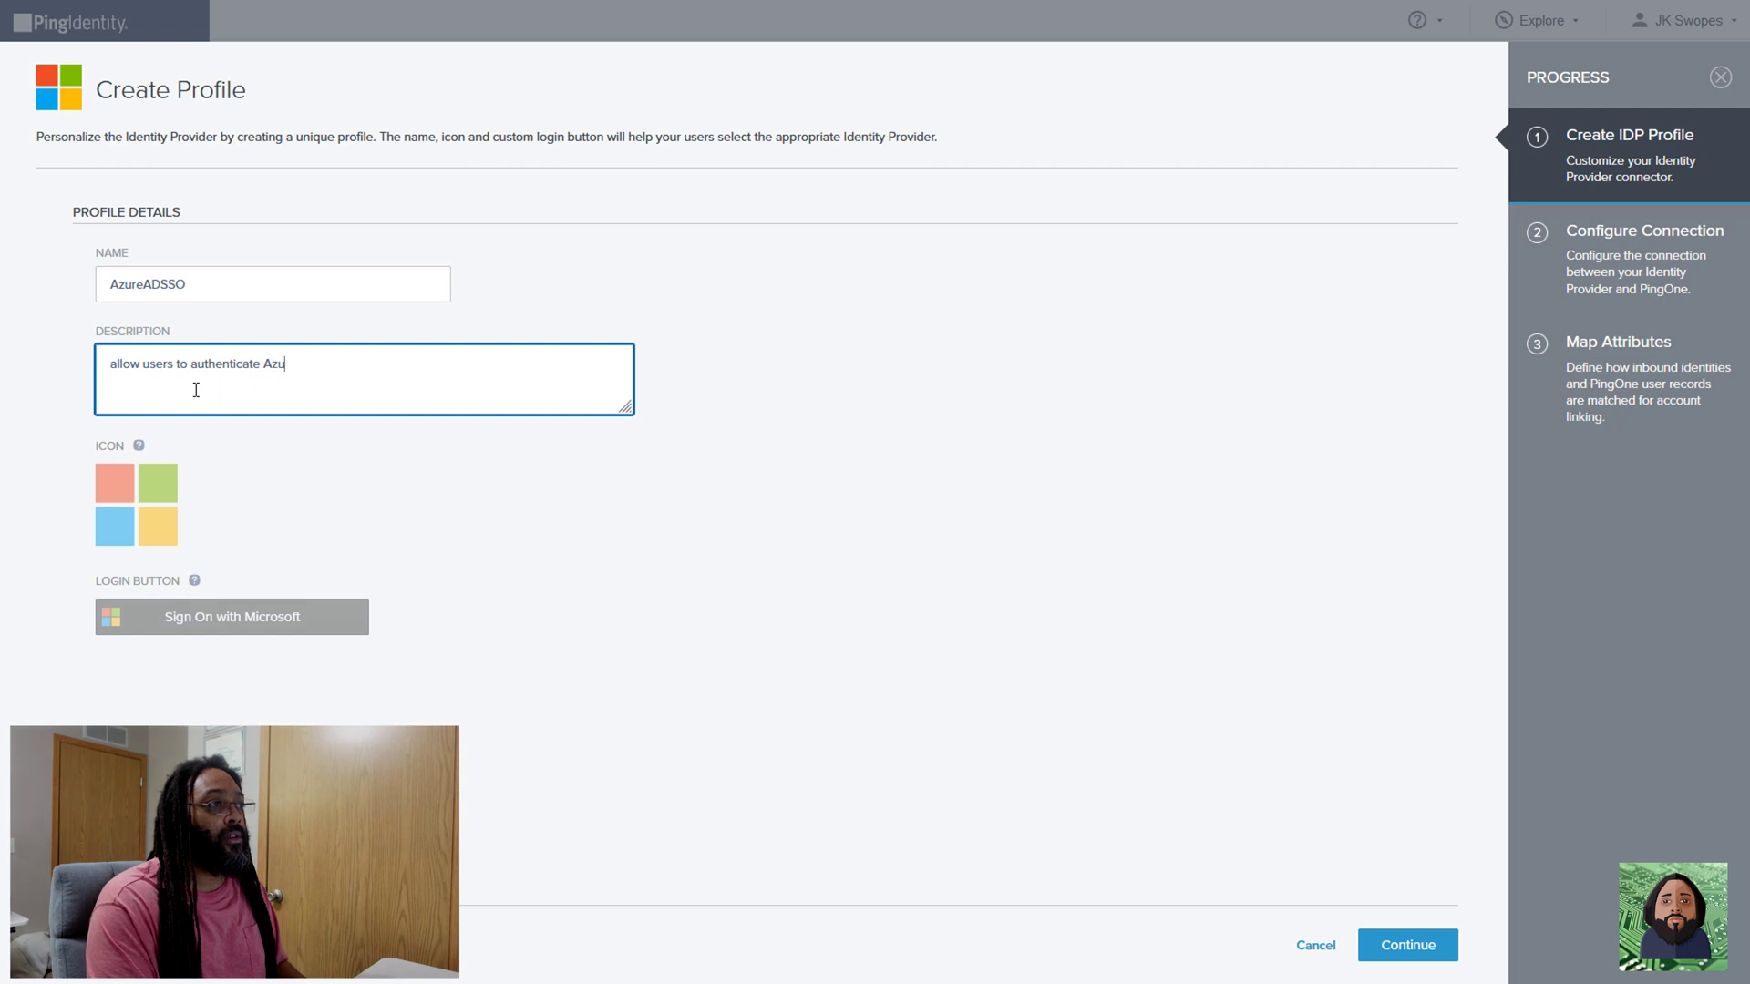
pyautogui.write('w')
pyautogui.press('BackSpace')
pyautogui.write('with Azure AD c')
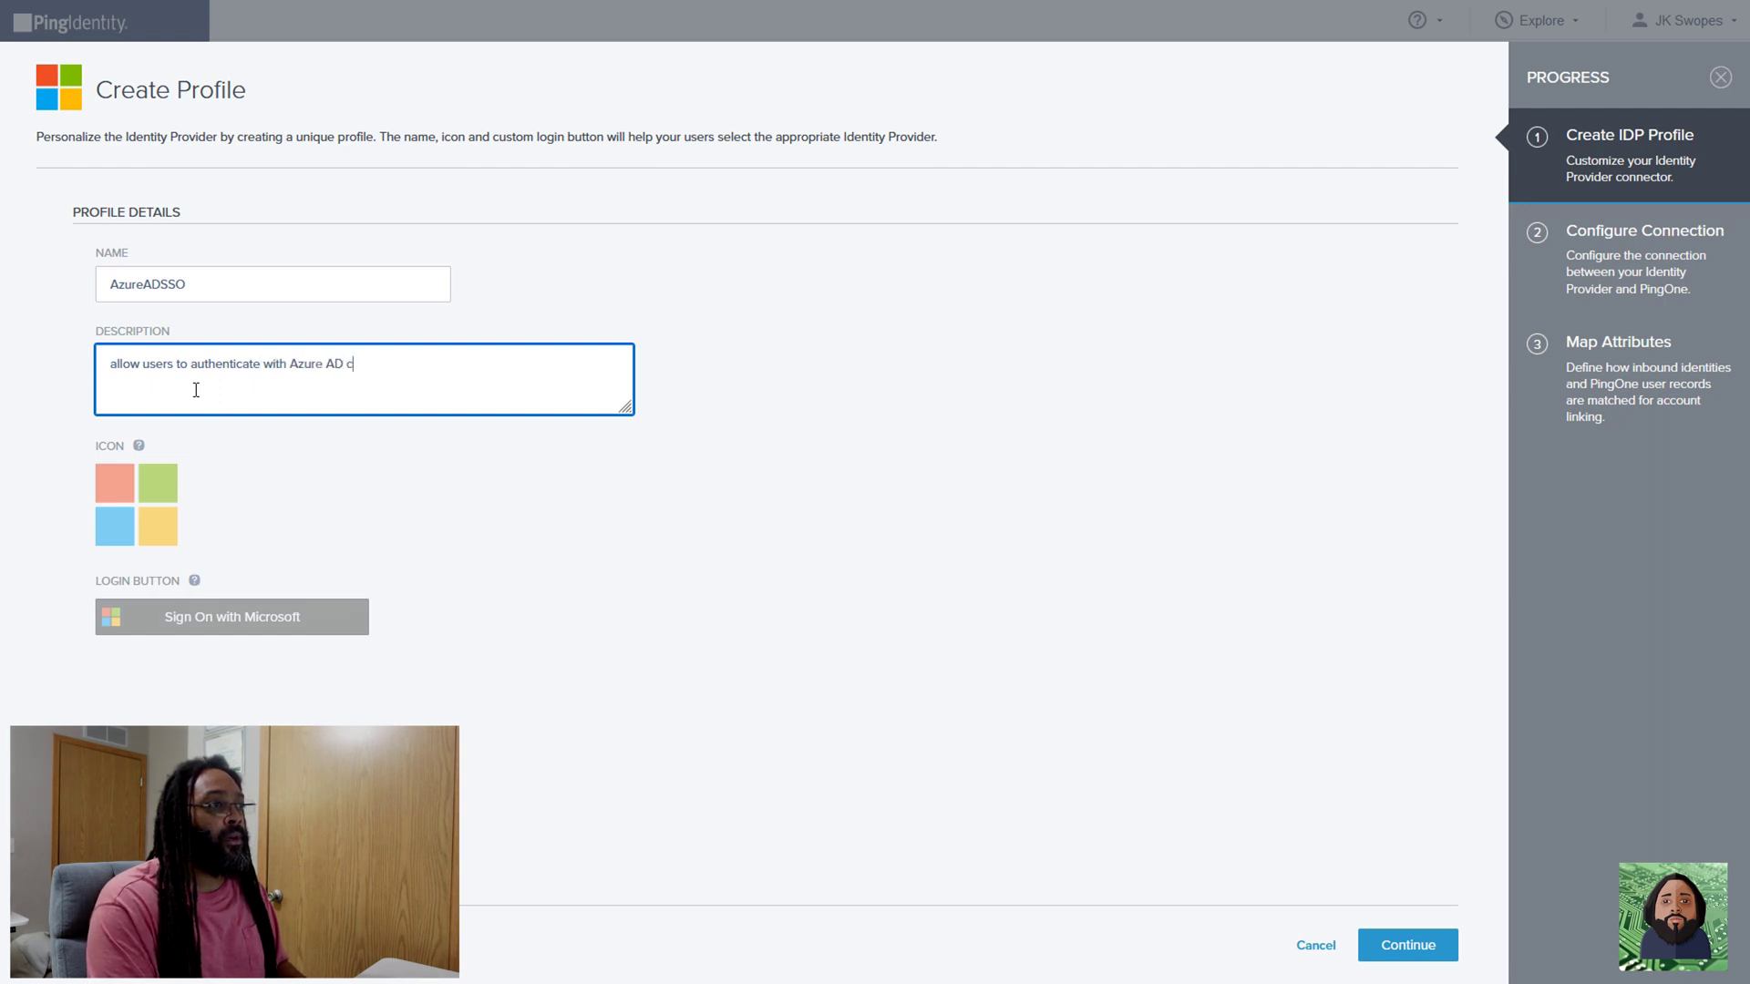
pyautogui.write('redentials')
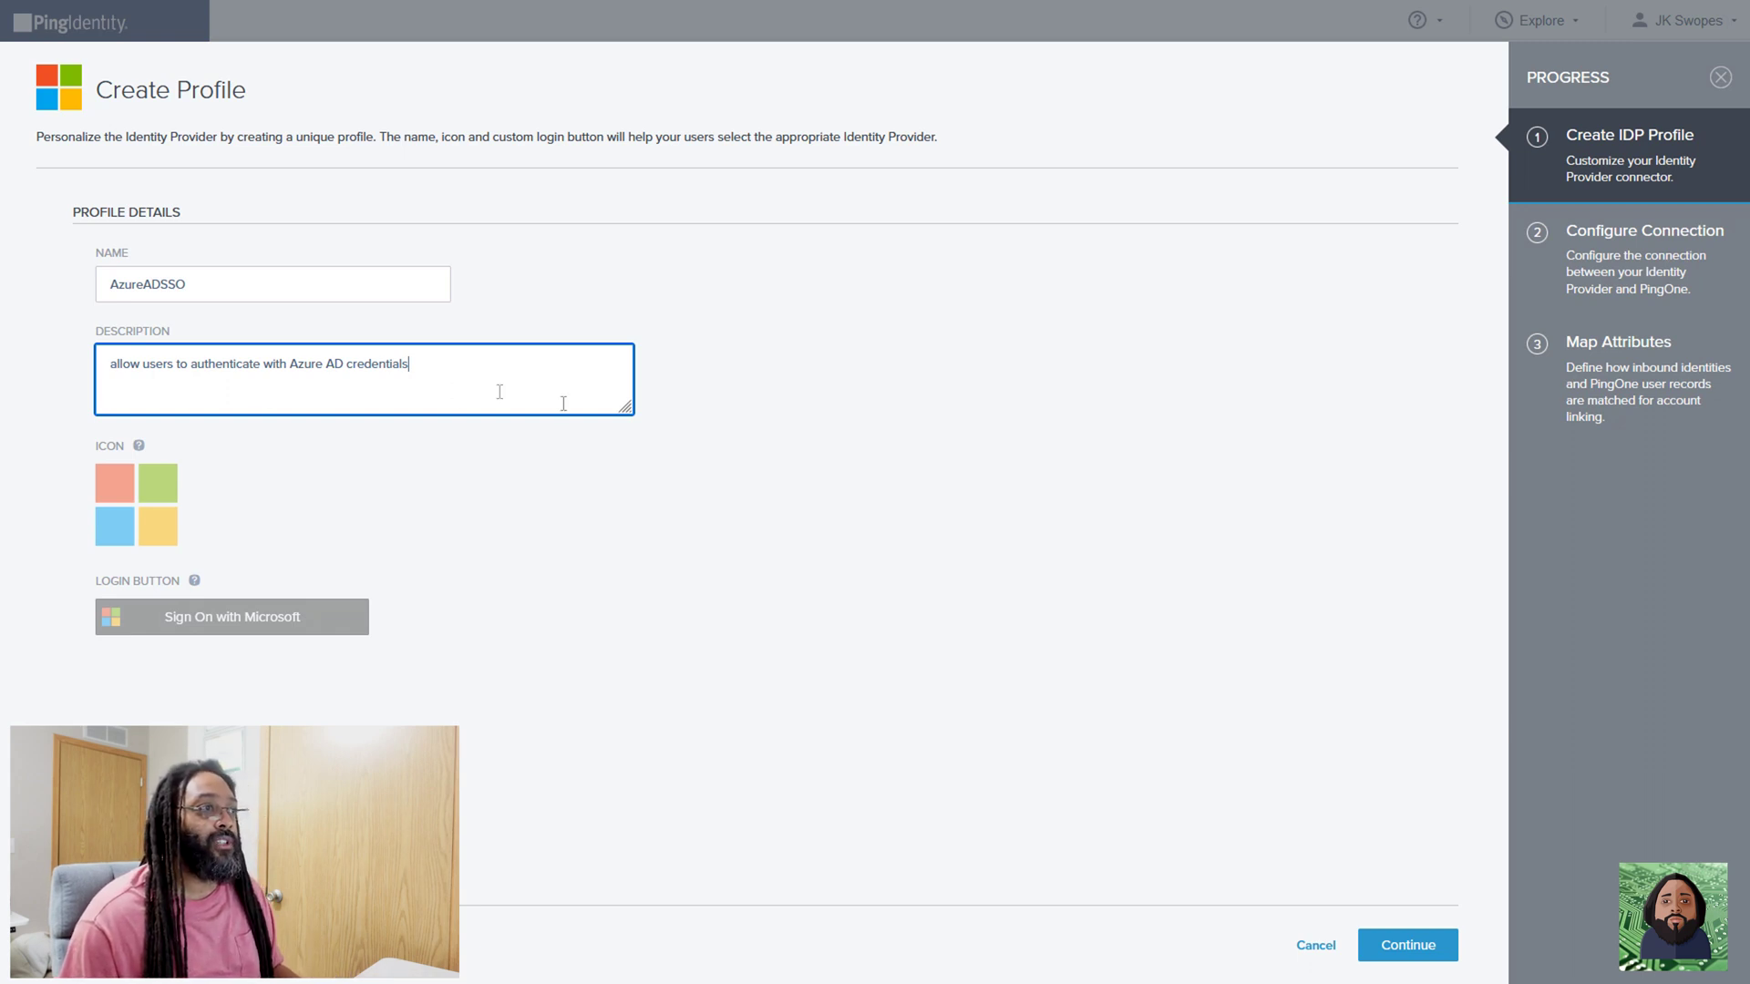
pyautogui.click(1392, 951)
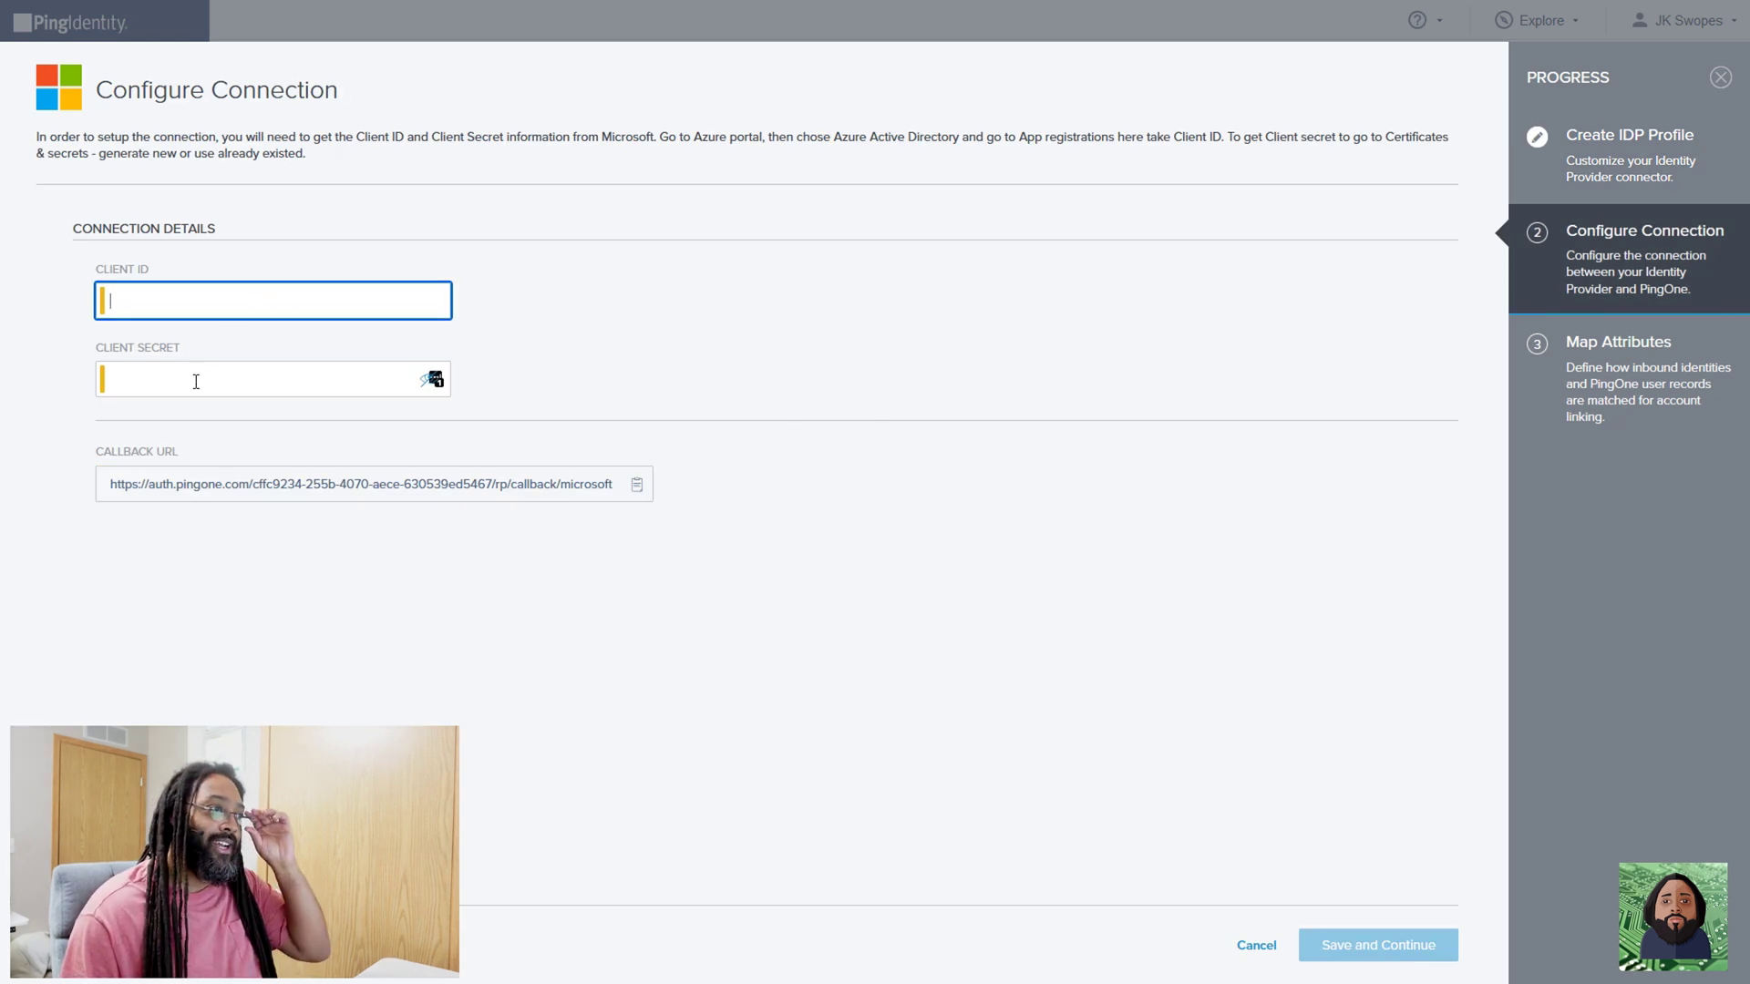
# Copy the PingOne callback URL and return to Azure's App registrations page
pyautogui.click(638, 485)
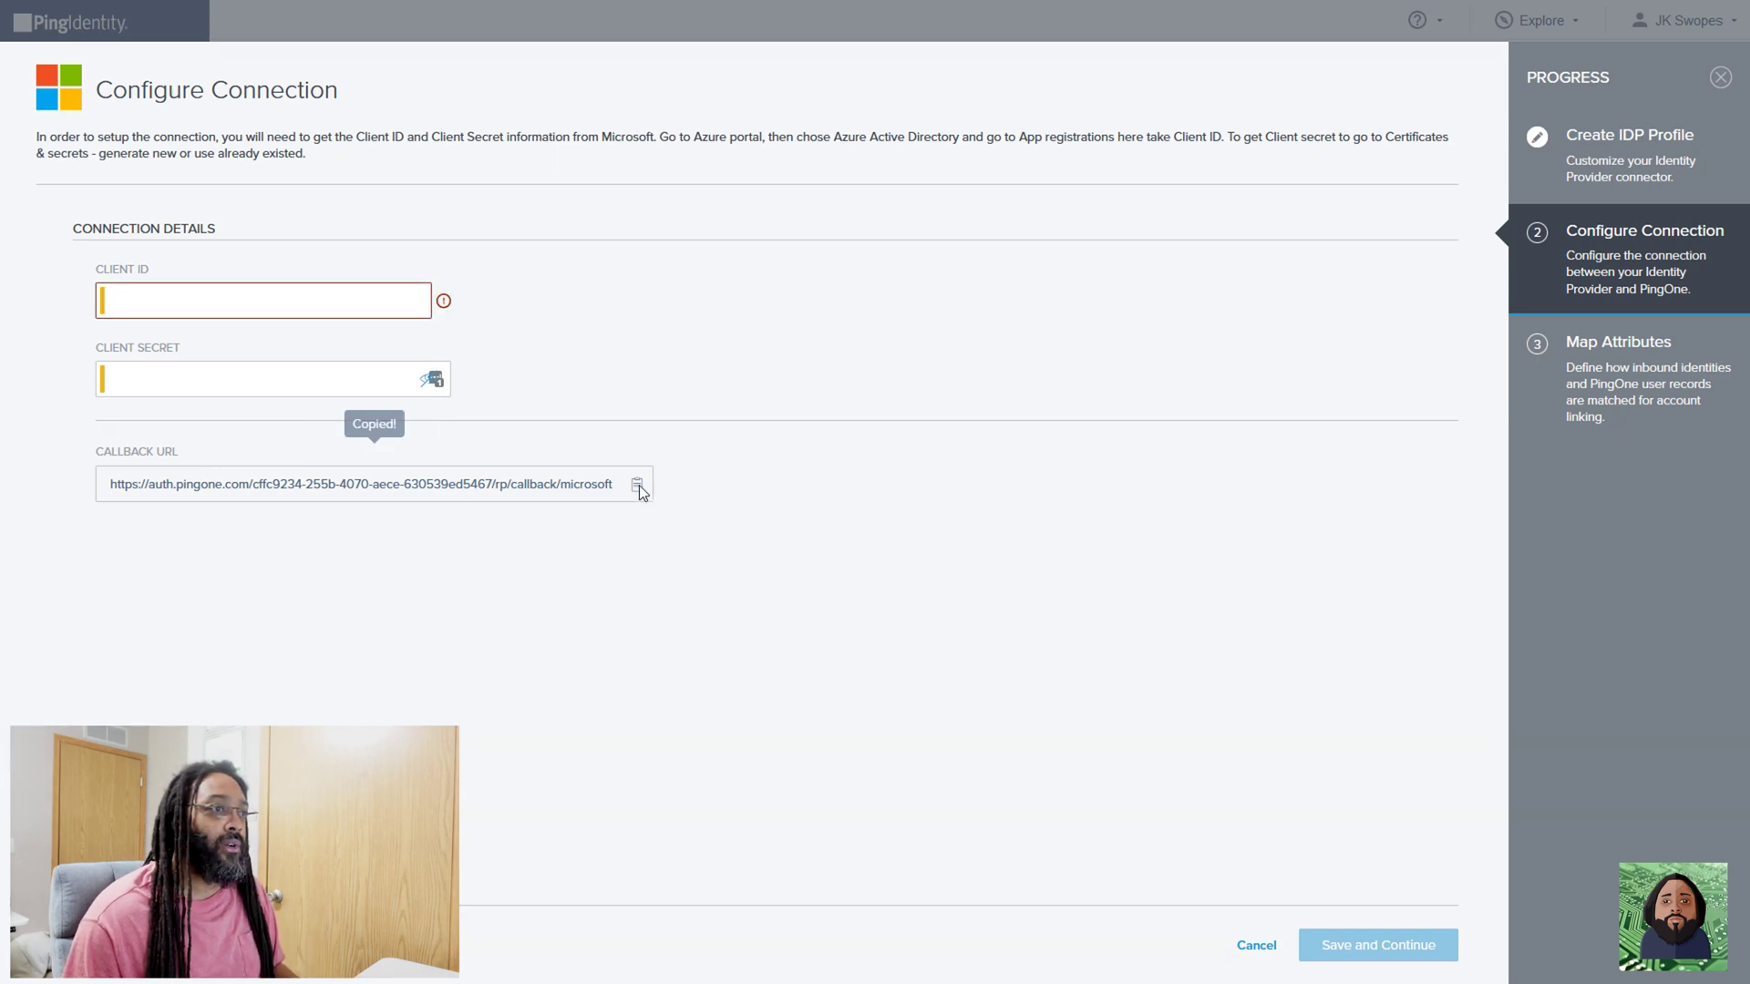
pyautogui.click(137, 18)
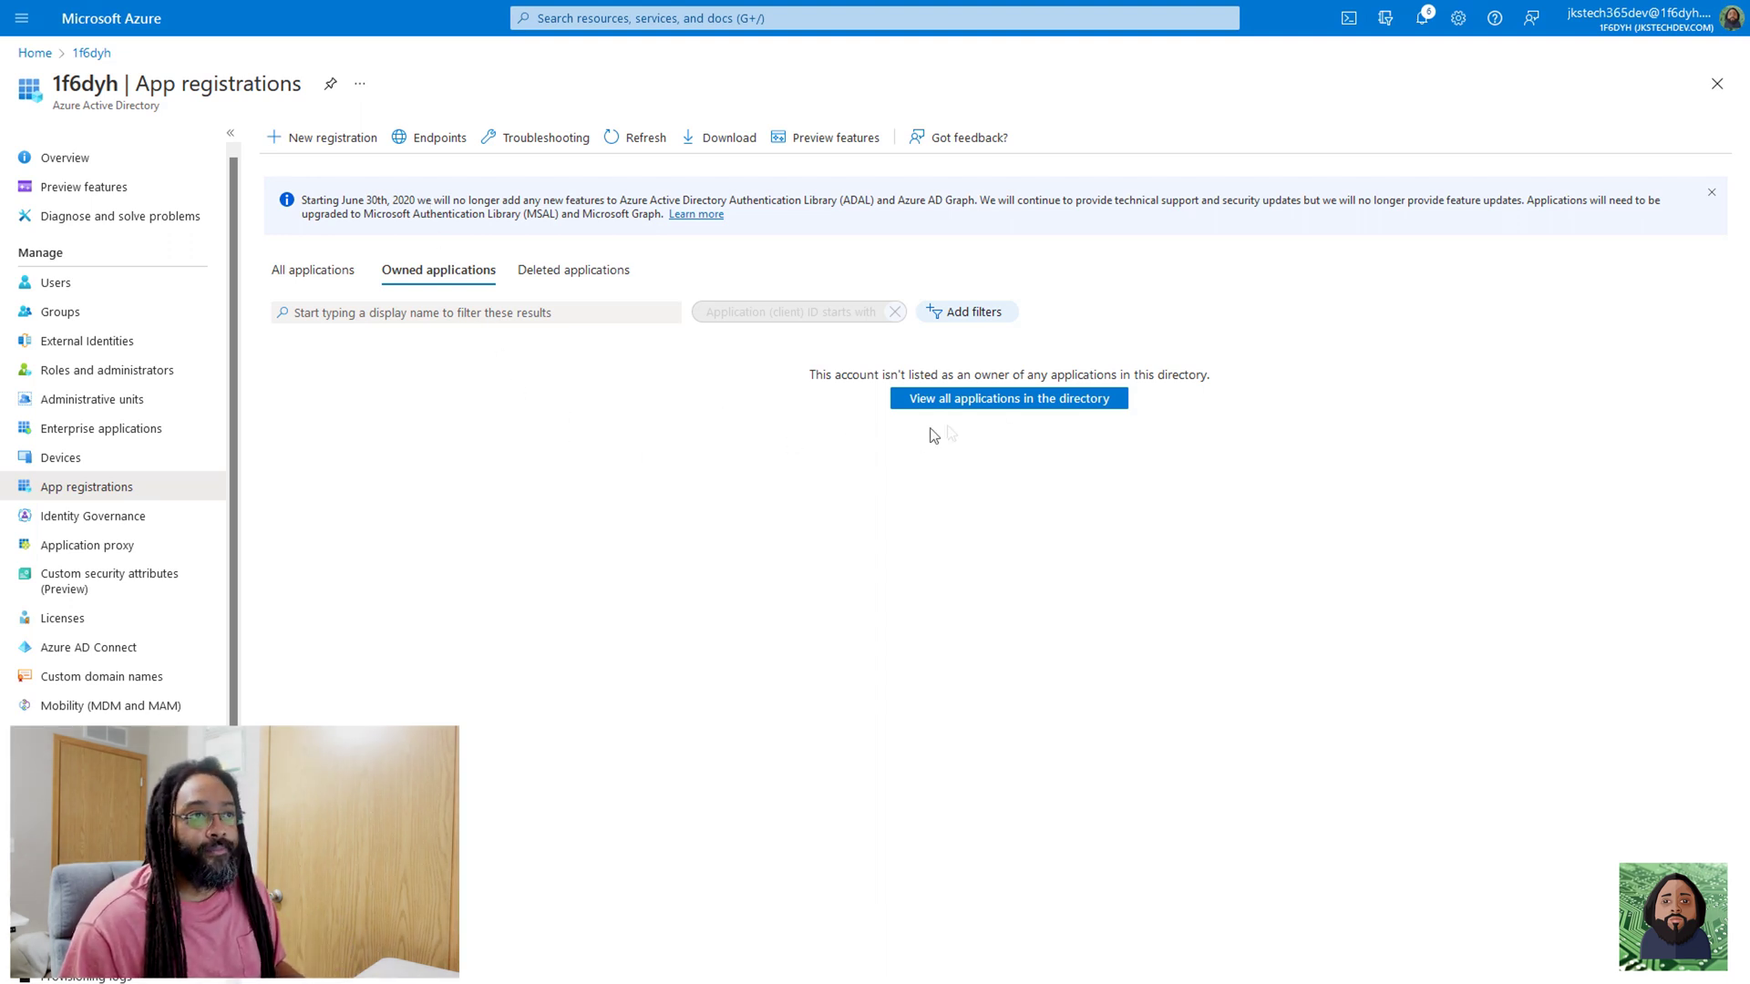
# Register PingIDWorkforceSSO as a multitenant app with the pasted PingOne callback as its Web redirect URI
pyautogui.click(333, 139)
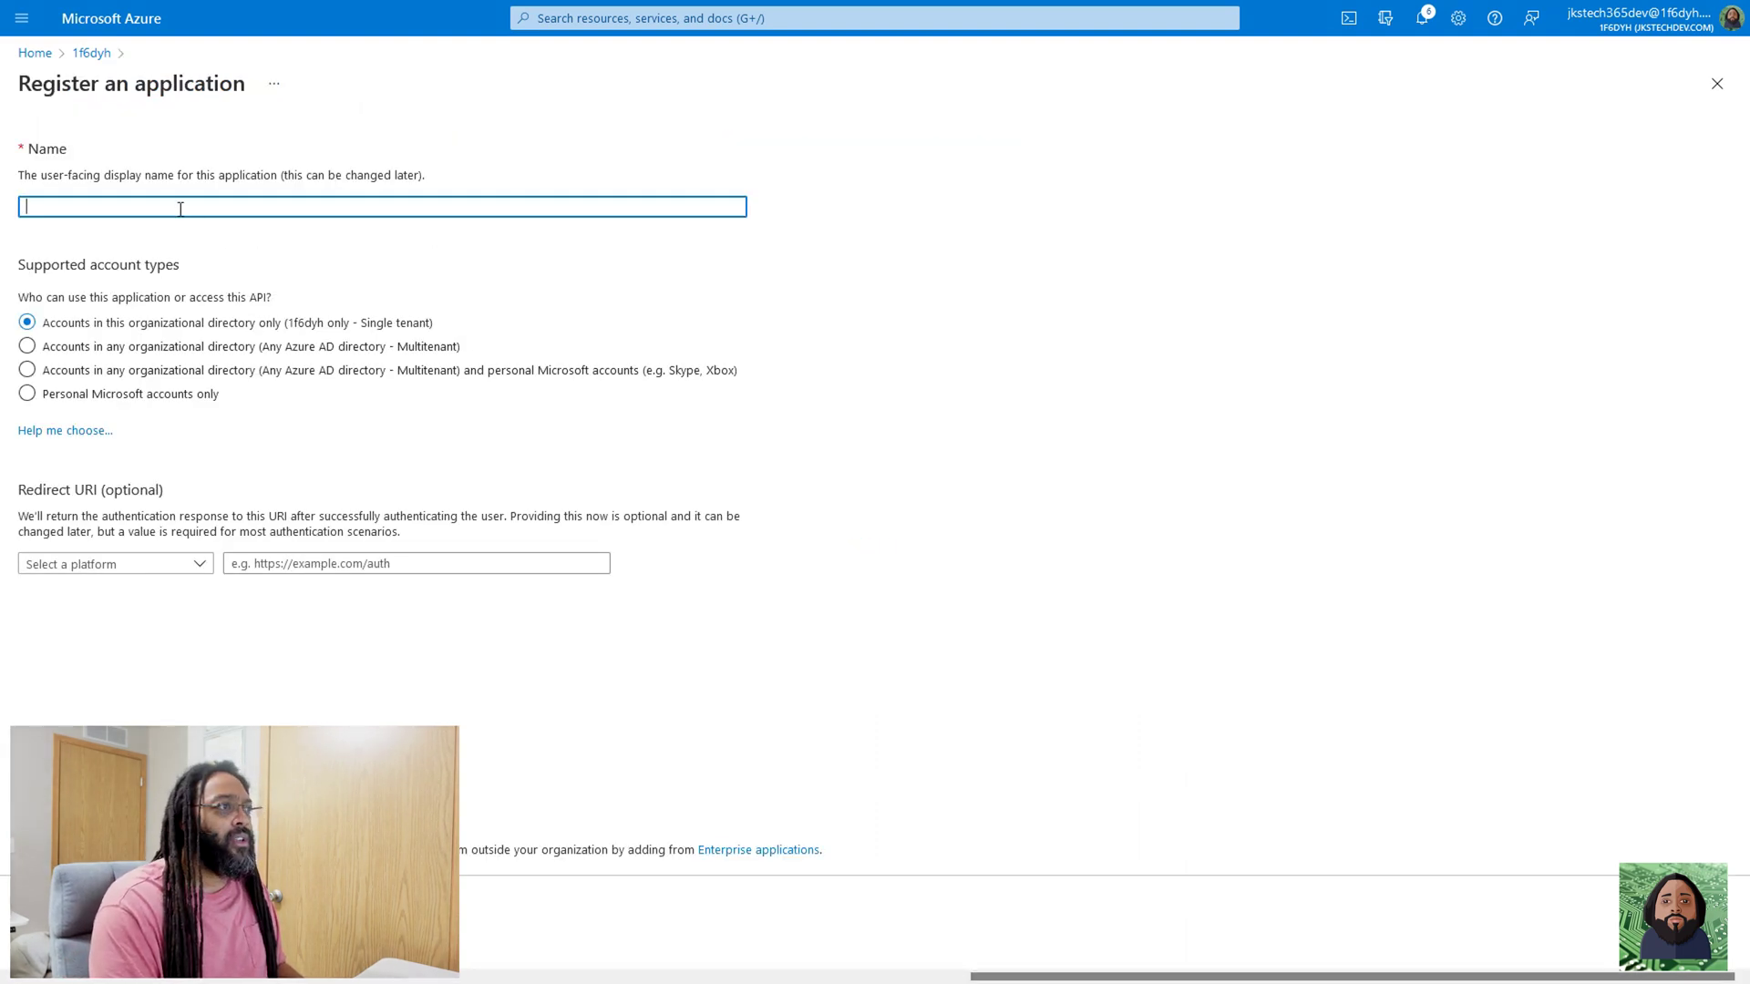
pyautogui.write('PingIDWor')
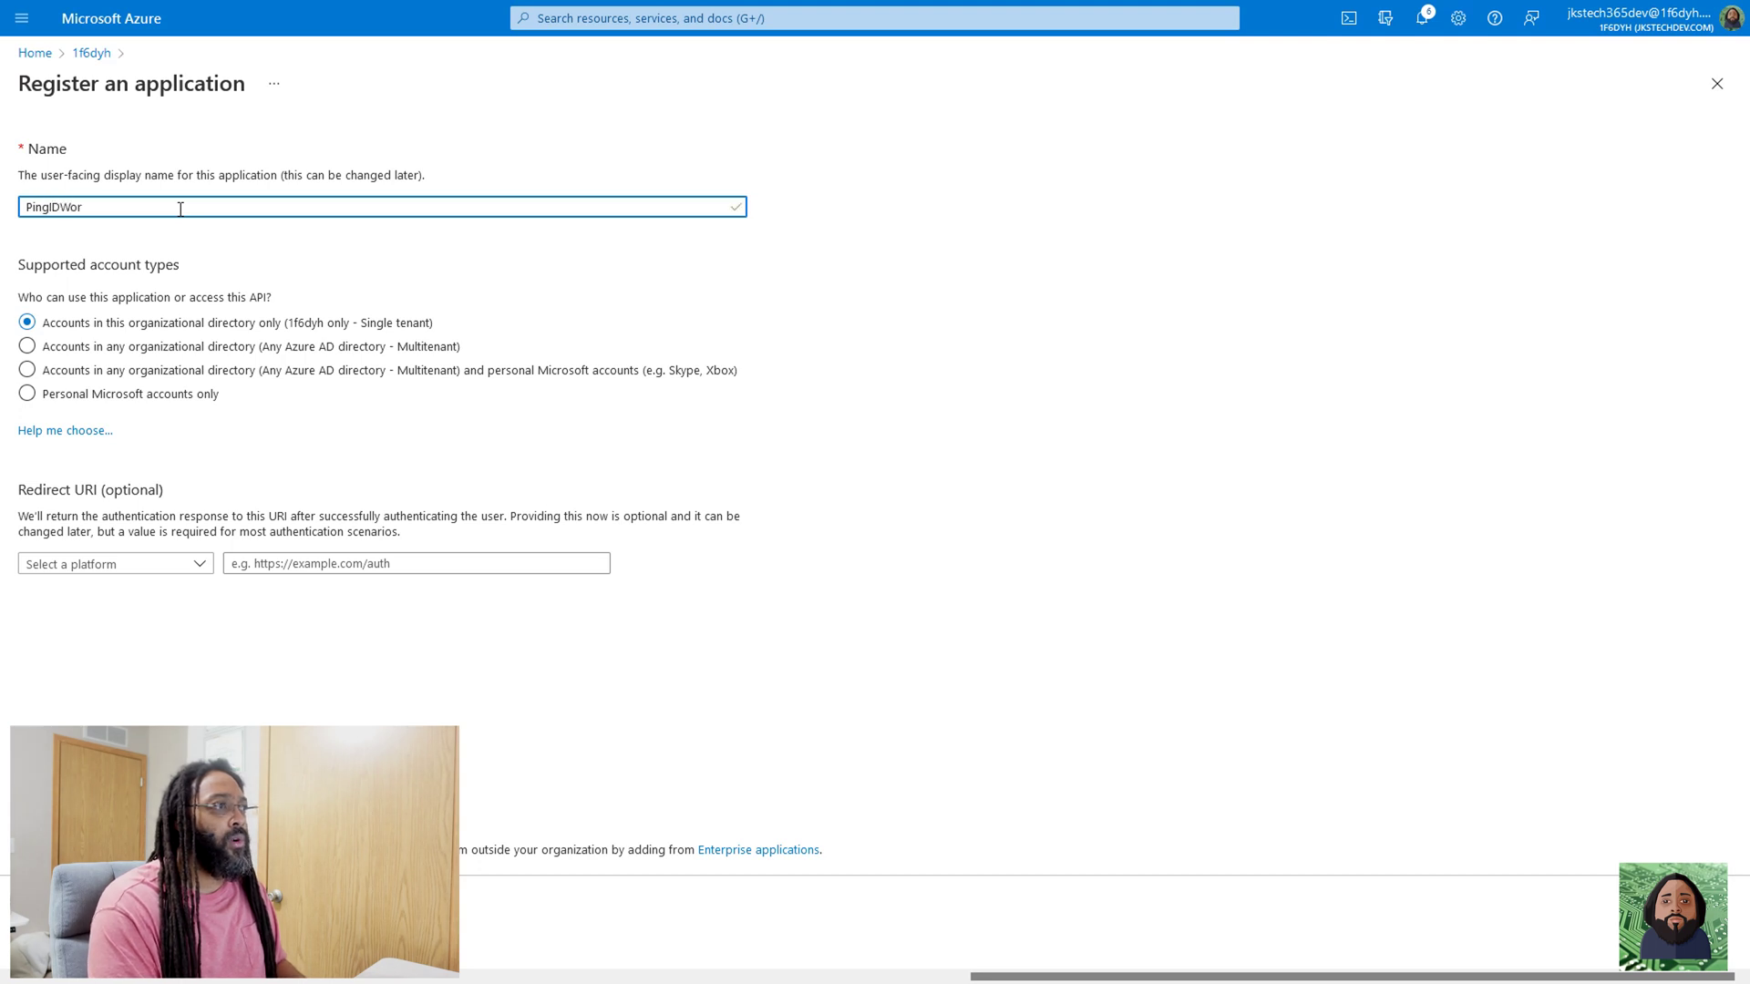
pyautogui.write('kforce')
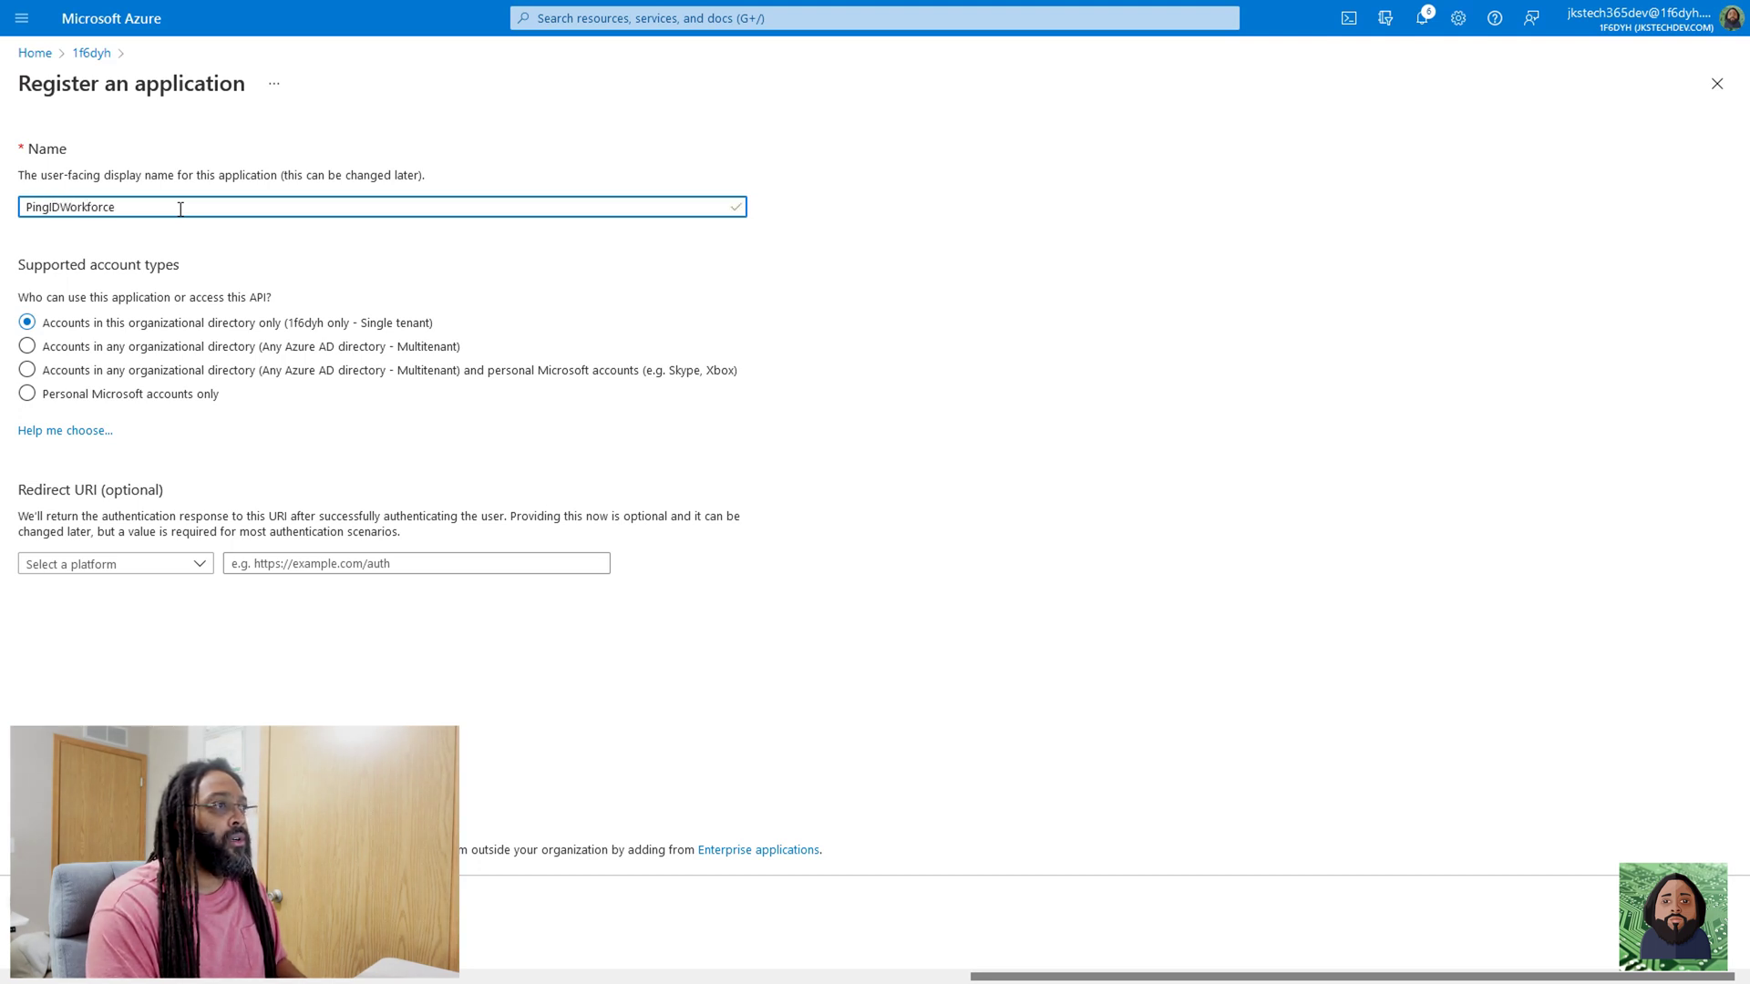
pyautogui.write('SSO')
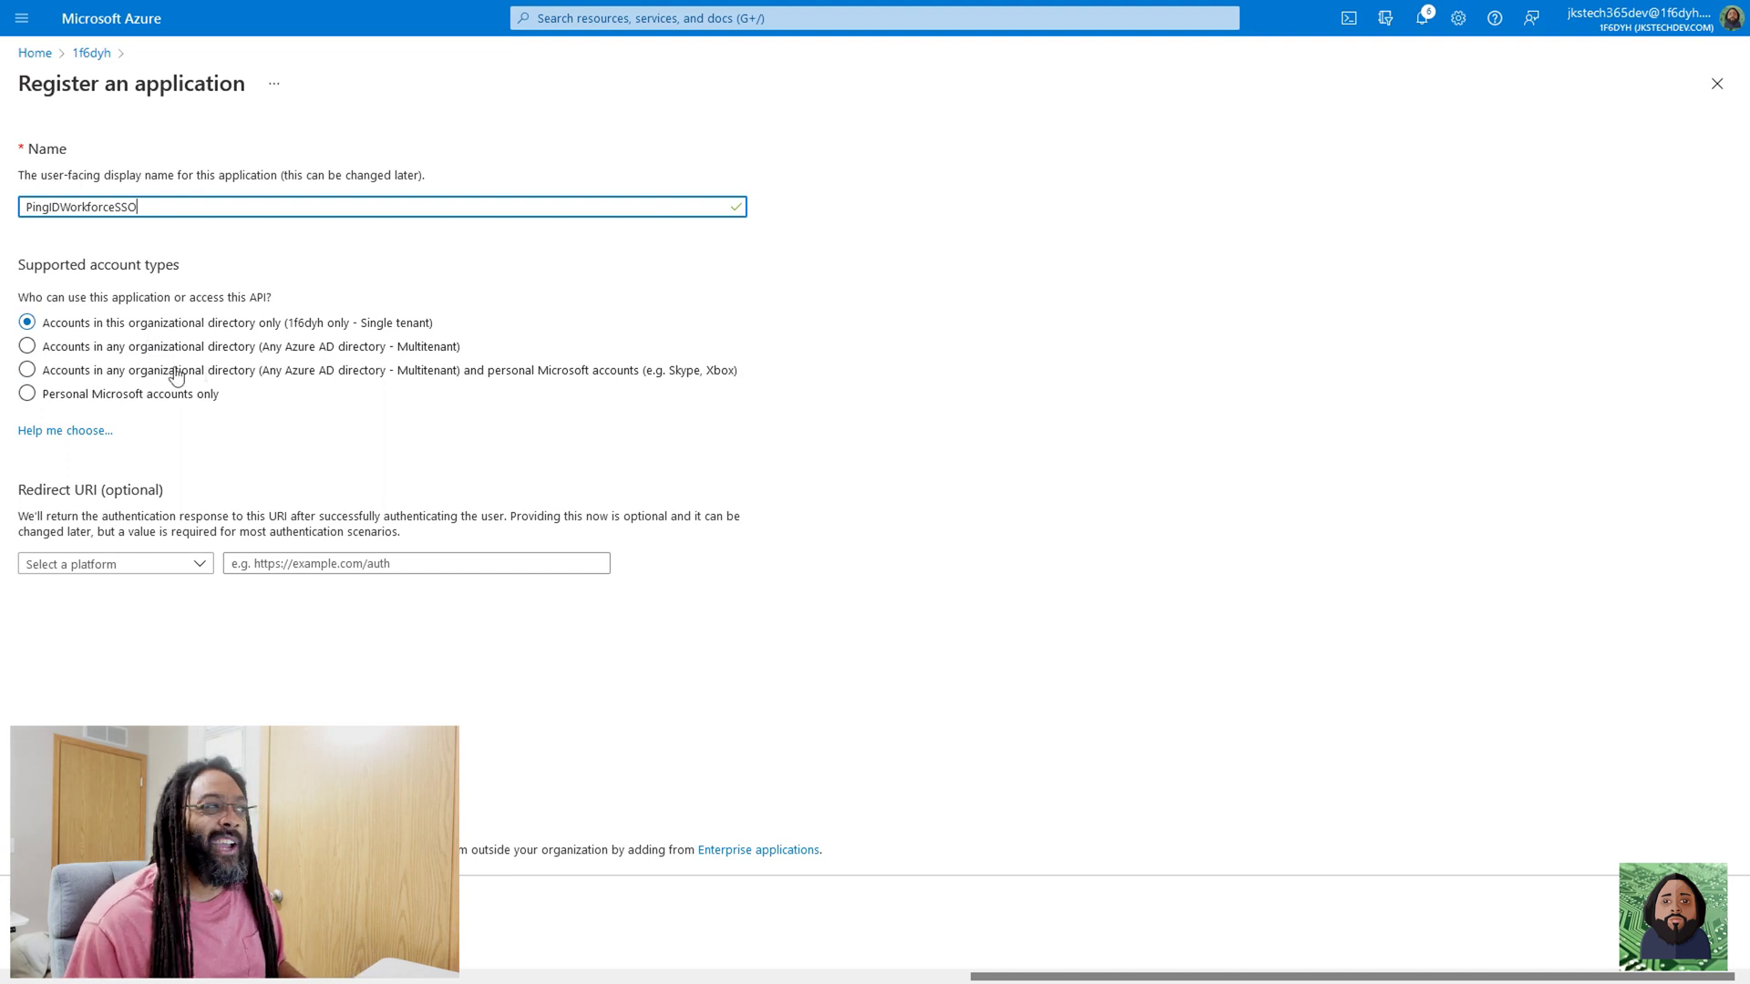
pyautogui.click(28, 347)
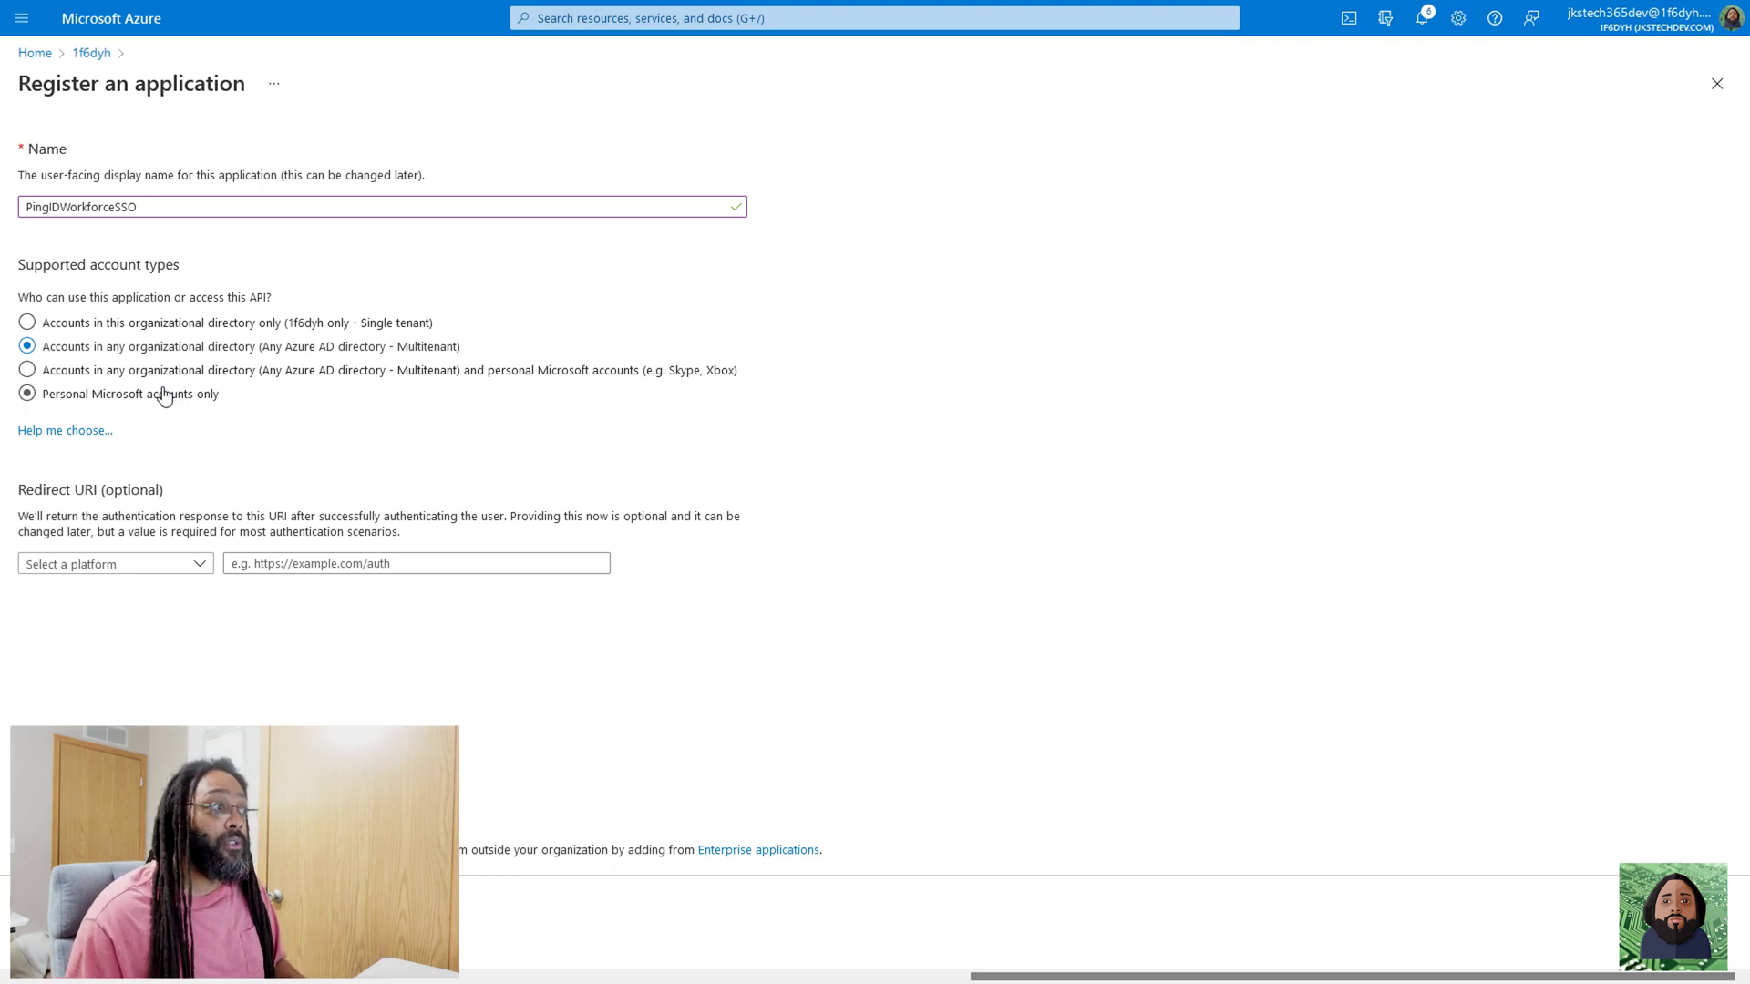
pyautogui.click(160, 565)
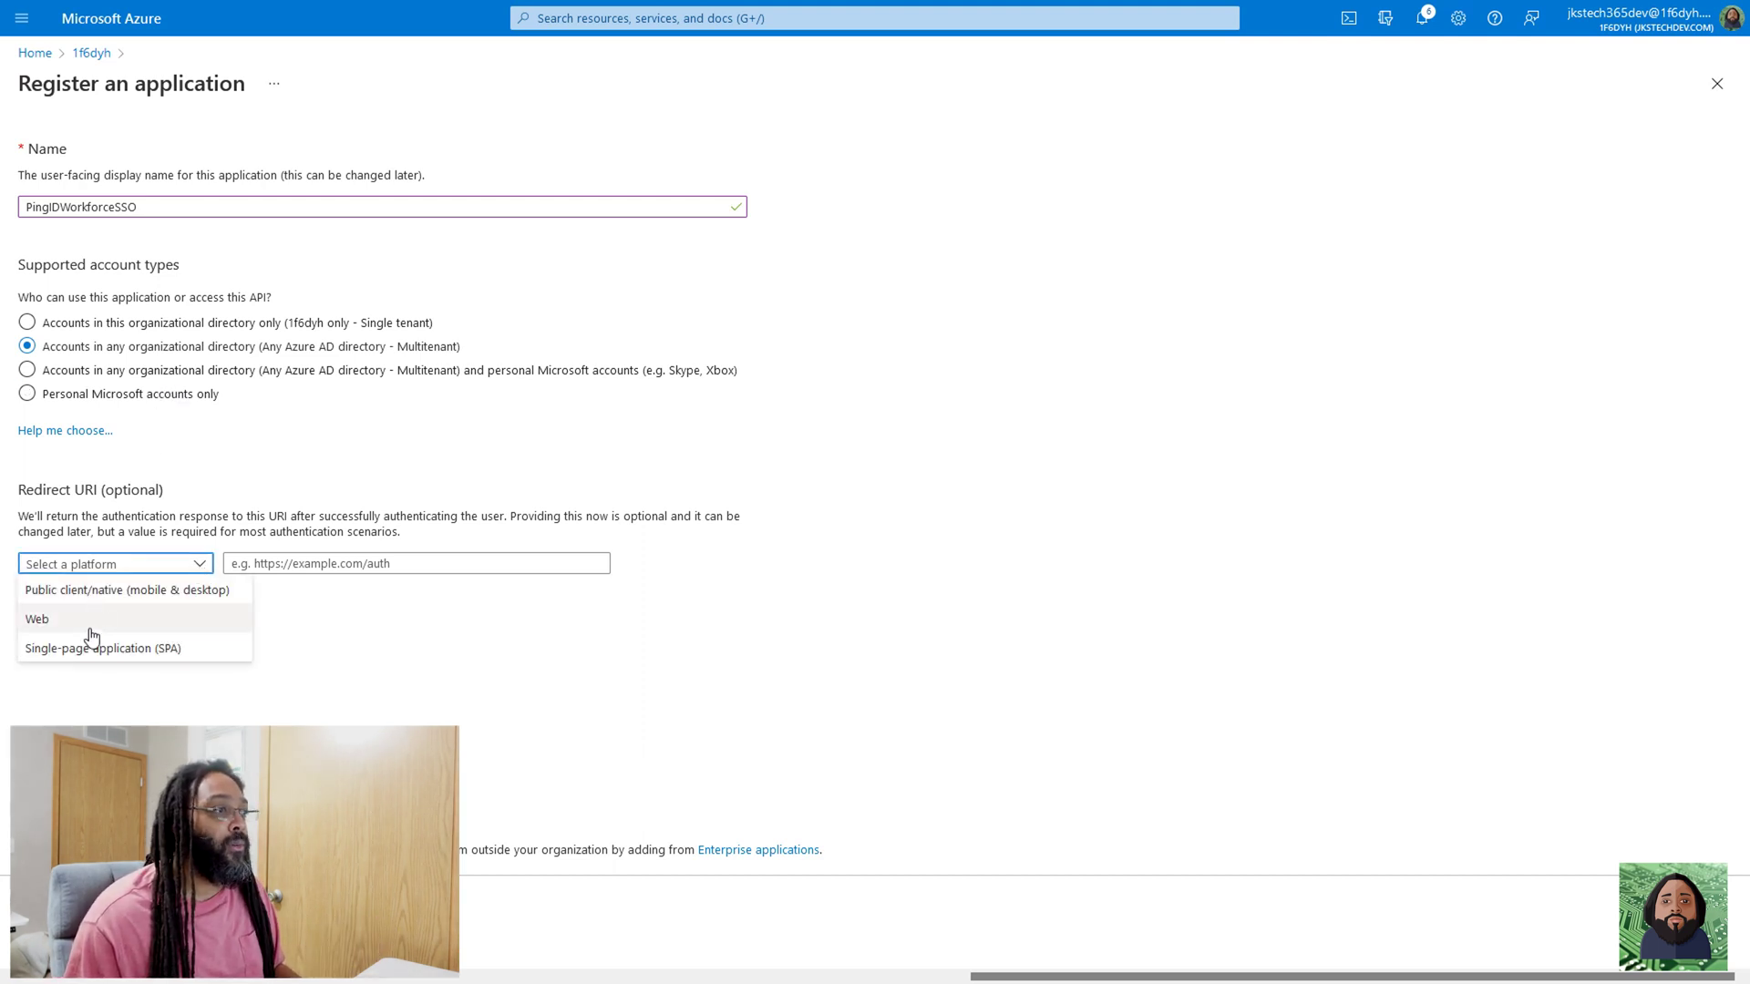
pyautogui.click(96, 618)
pyautogui.click(297, 562)
pyautogui.write('https://auth.pingone.com/cffc9234-255b-4070-aece-630539ed5467/rp/callback/microsoft')
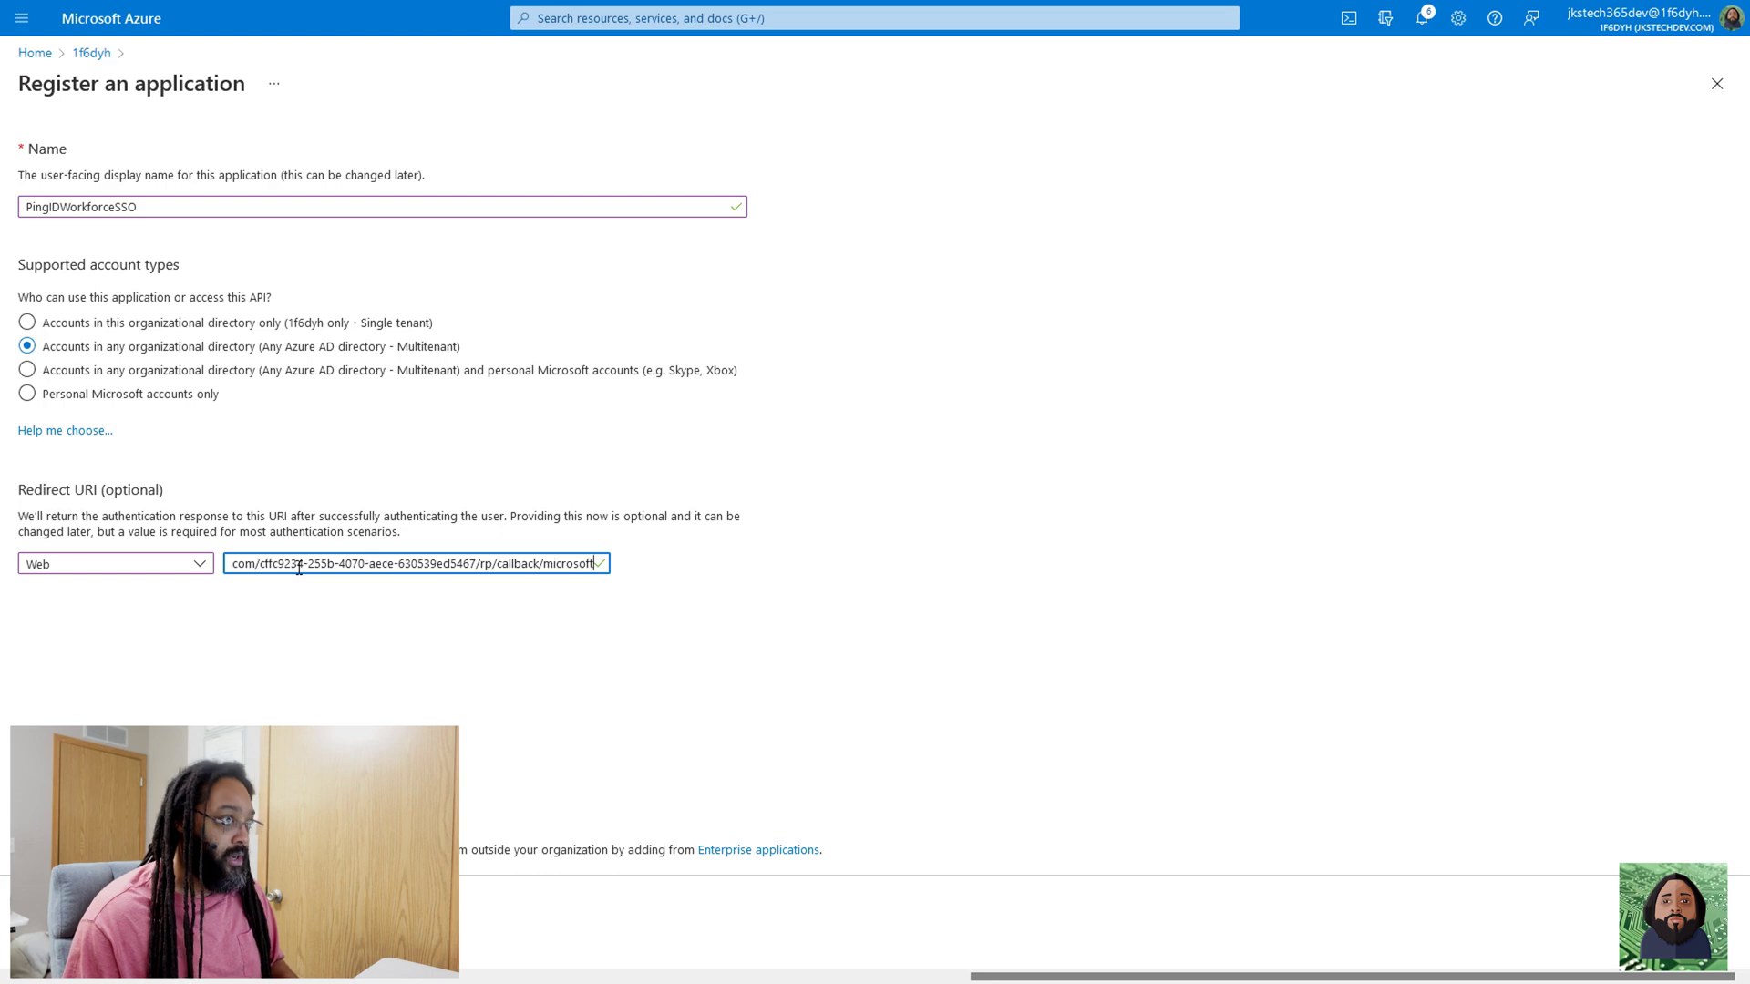
pyautogui.press('Return')
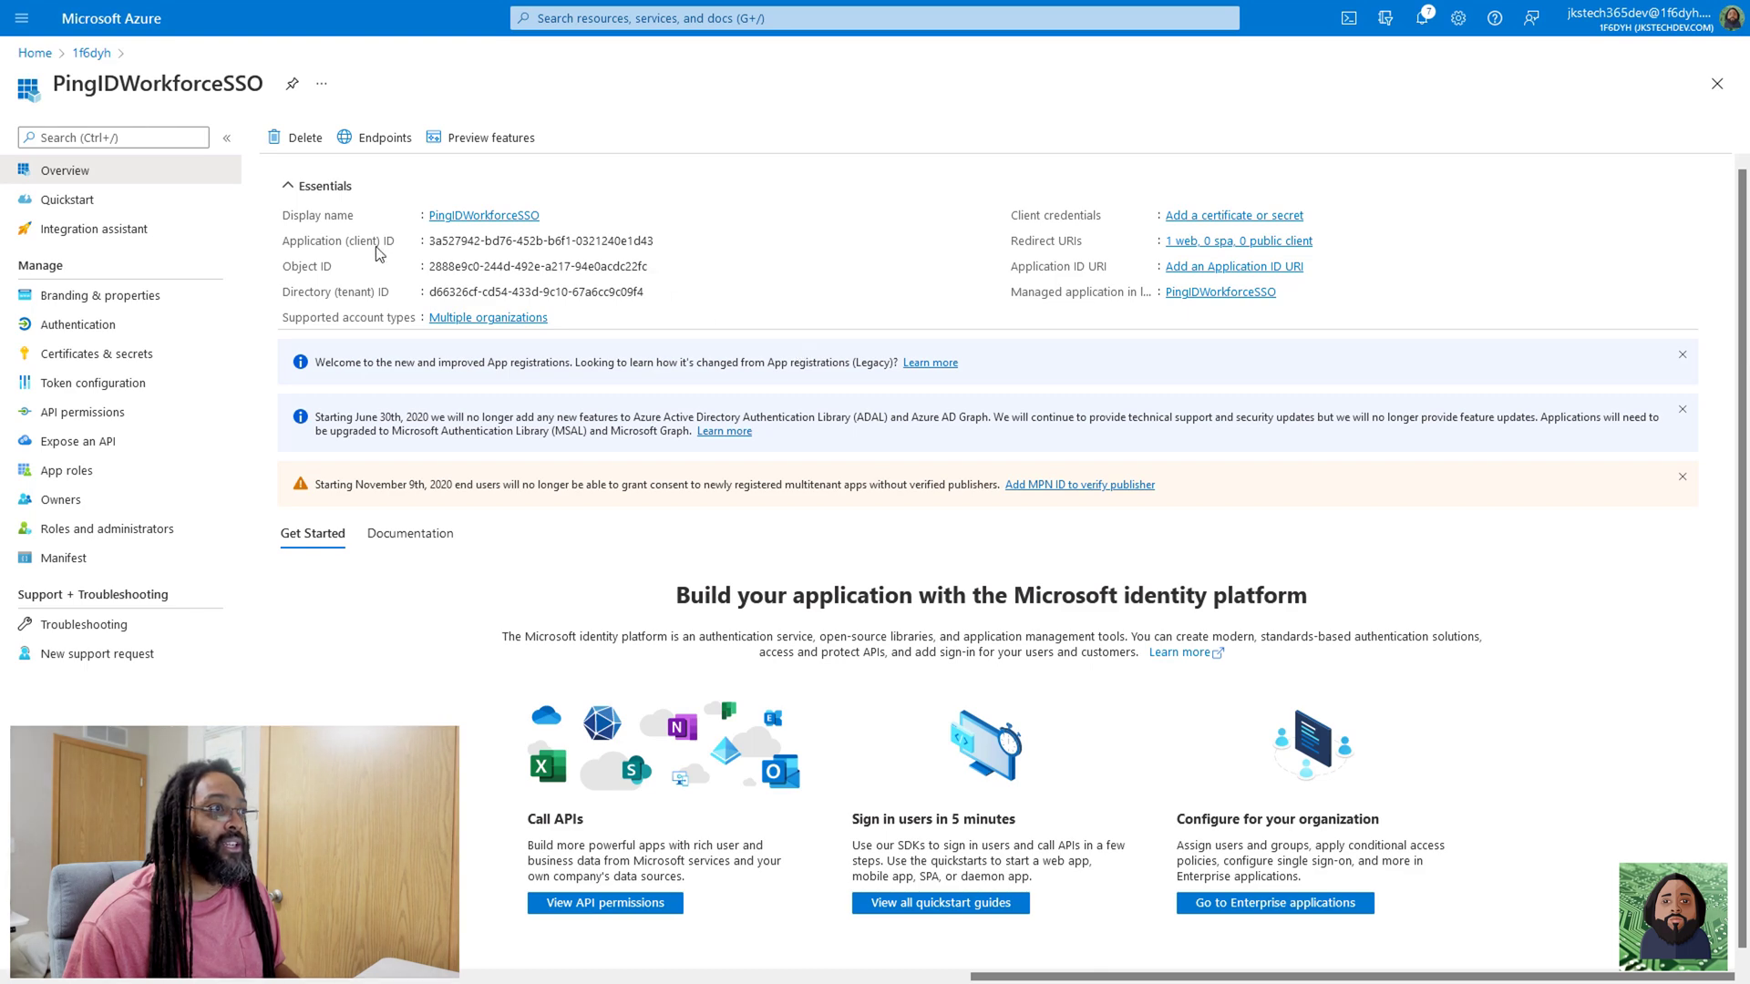
# Begin a new client secret, copying the app name PingIDWorkforceSSO in as its description
pyautogui.click(1225, 217)
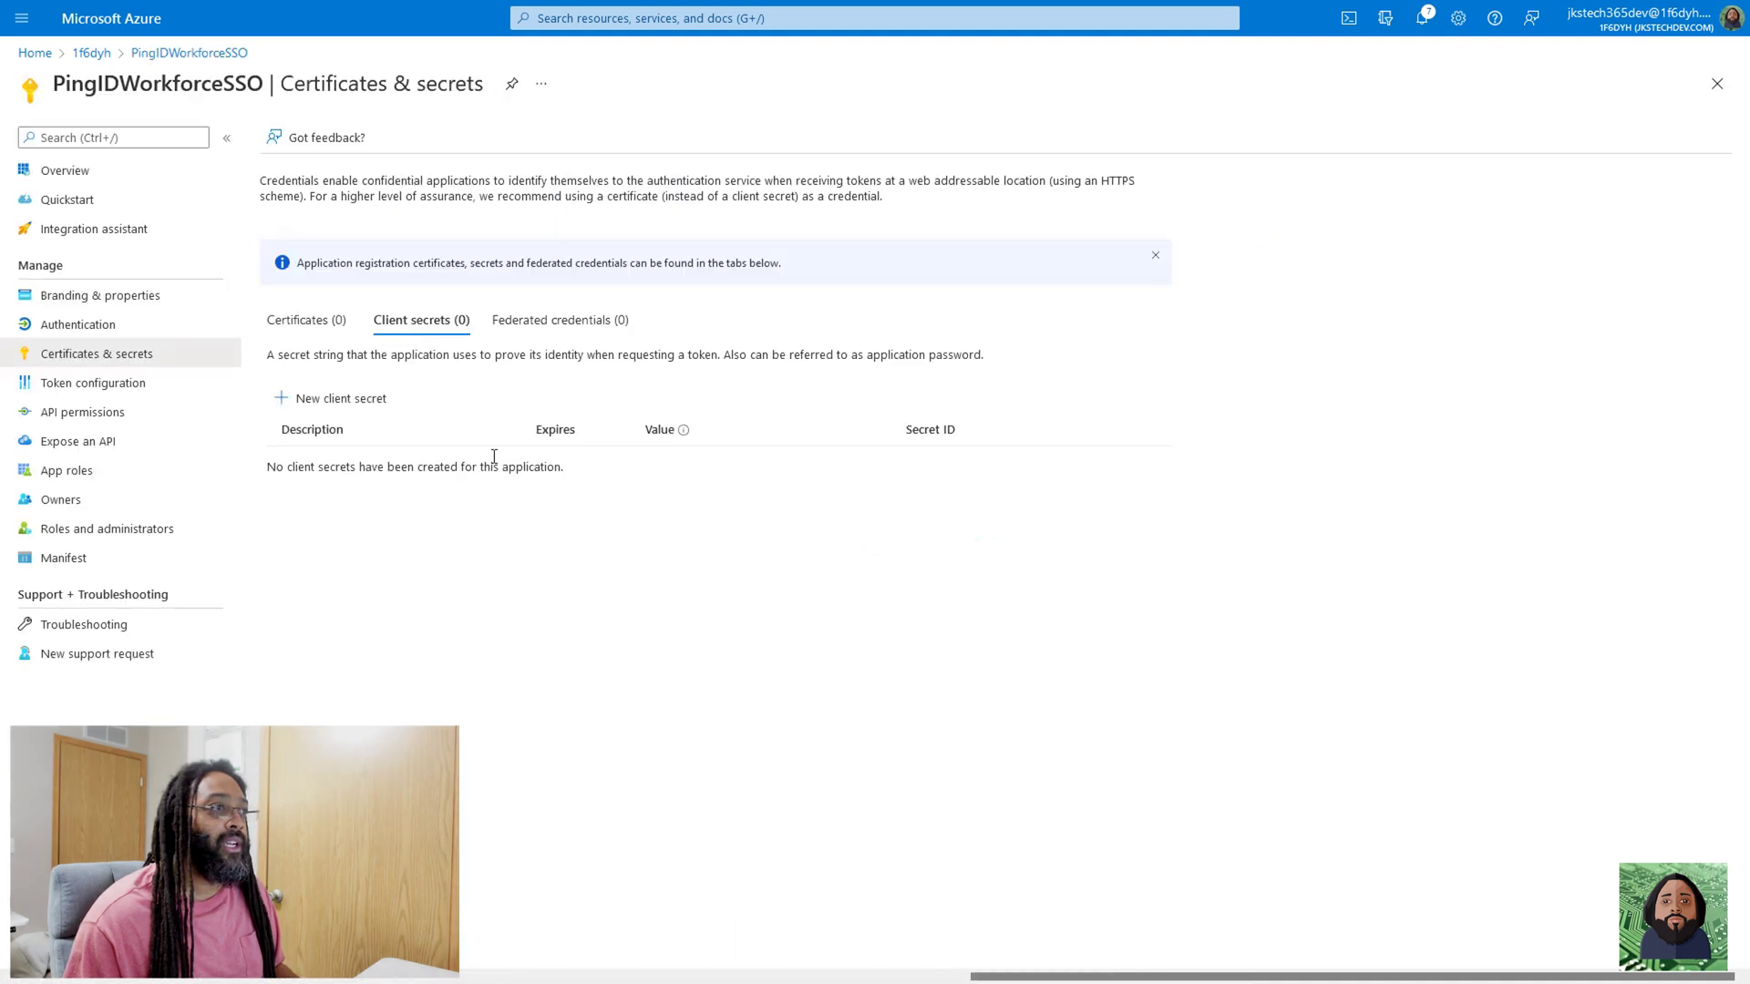
pyautogui.click(361, 415)
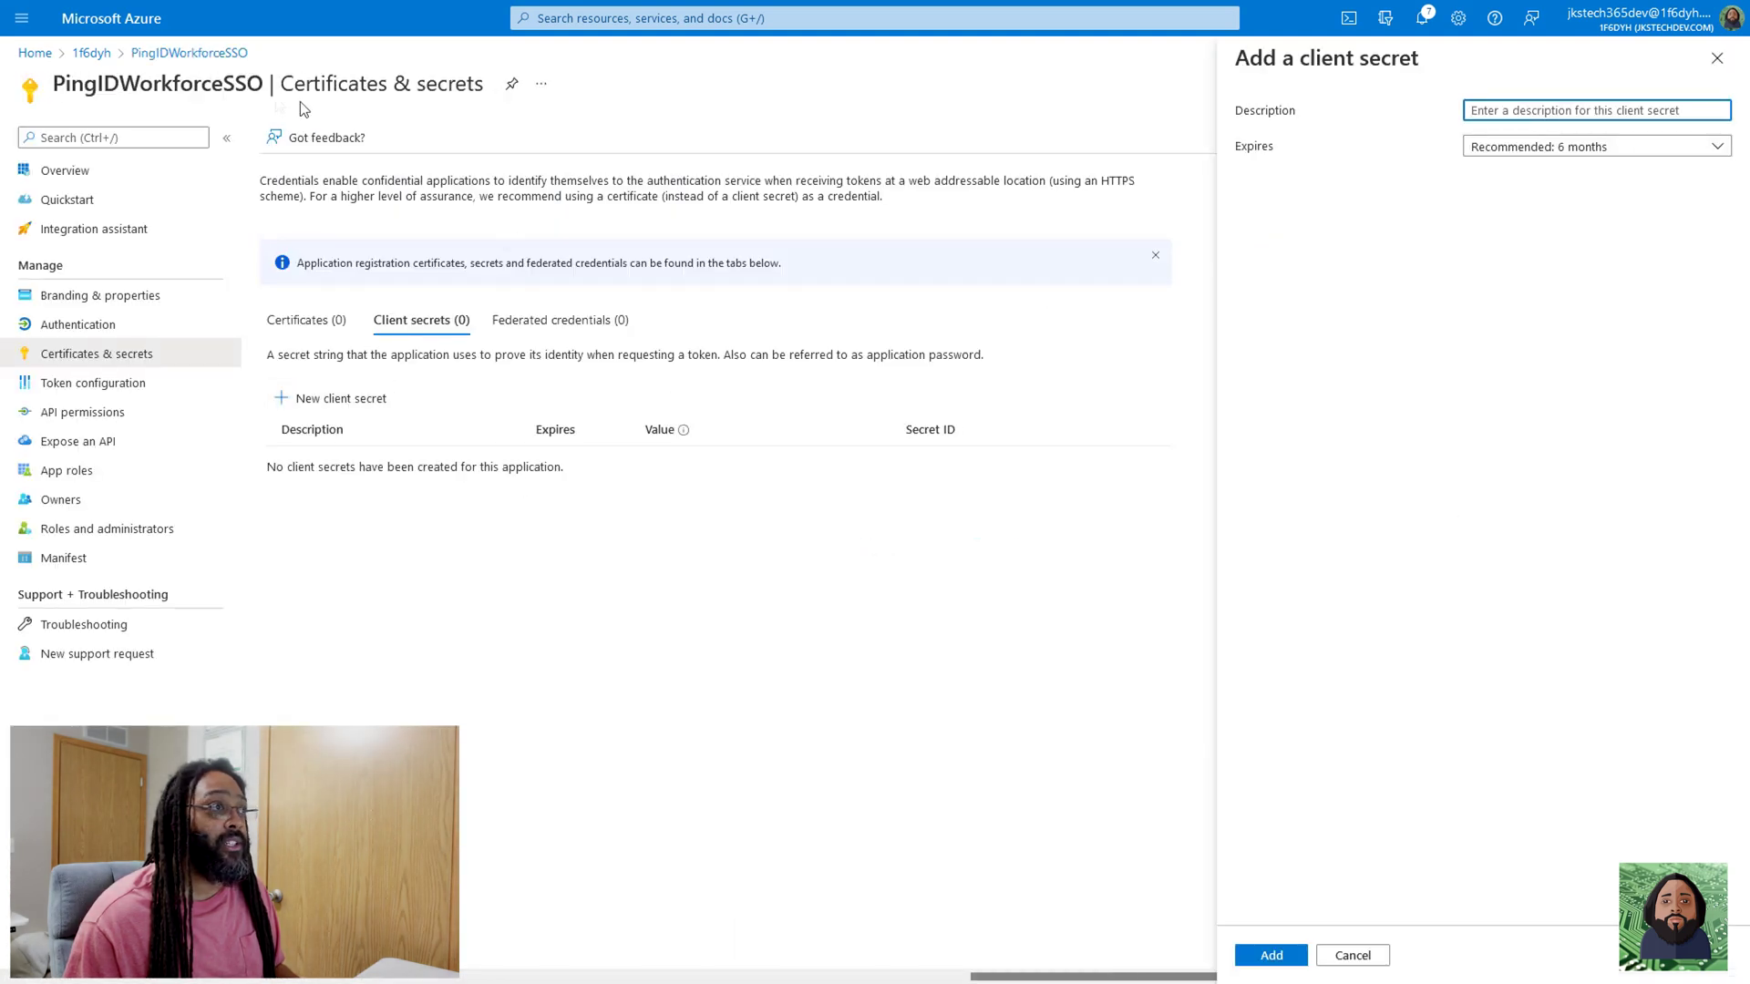
pyautogui.moveTo(266, 82); pyautogui.dragTo(53, 83)
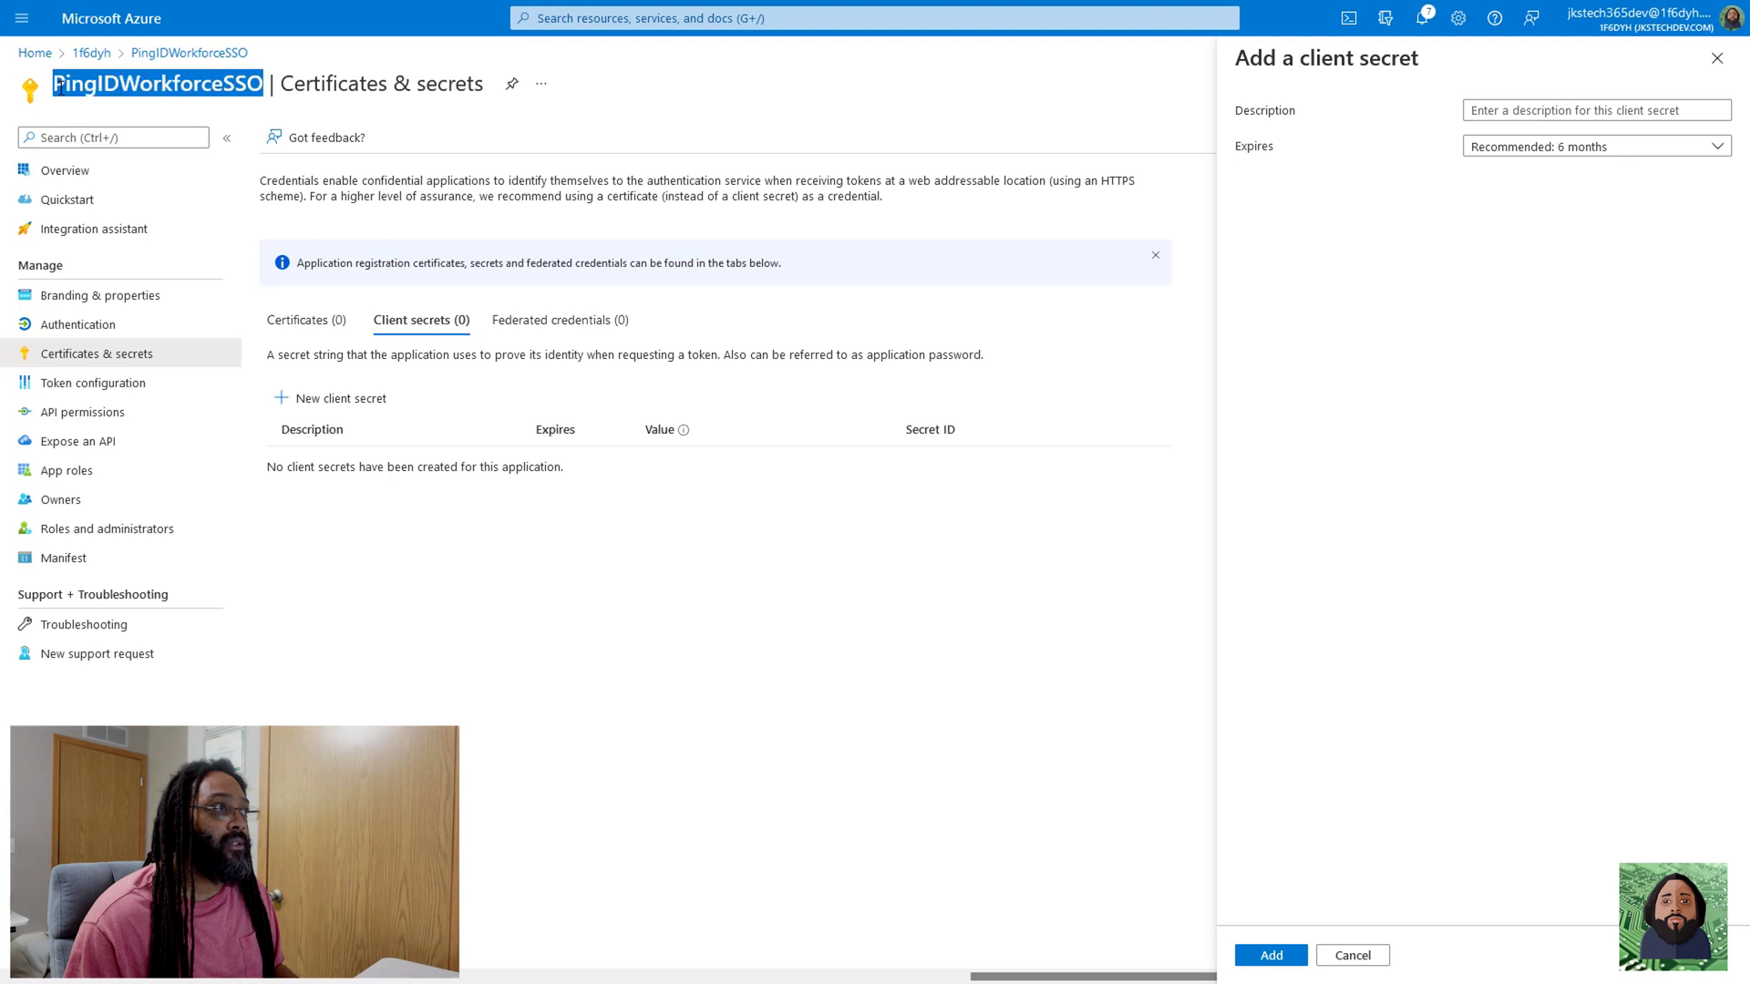
pyautogui.rightClick(60, 88)
pyautogui.click(86, 109)
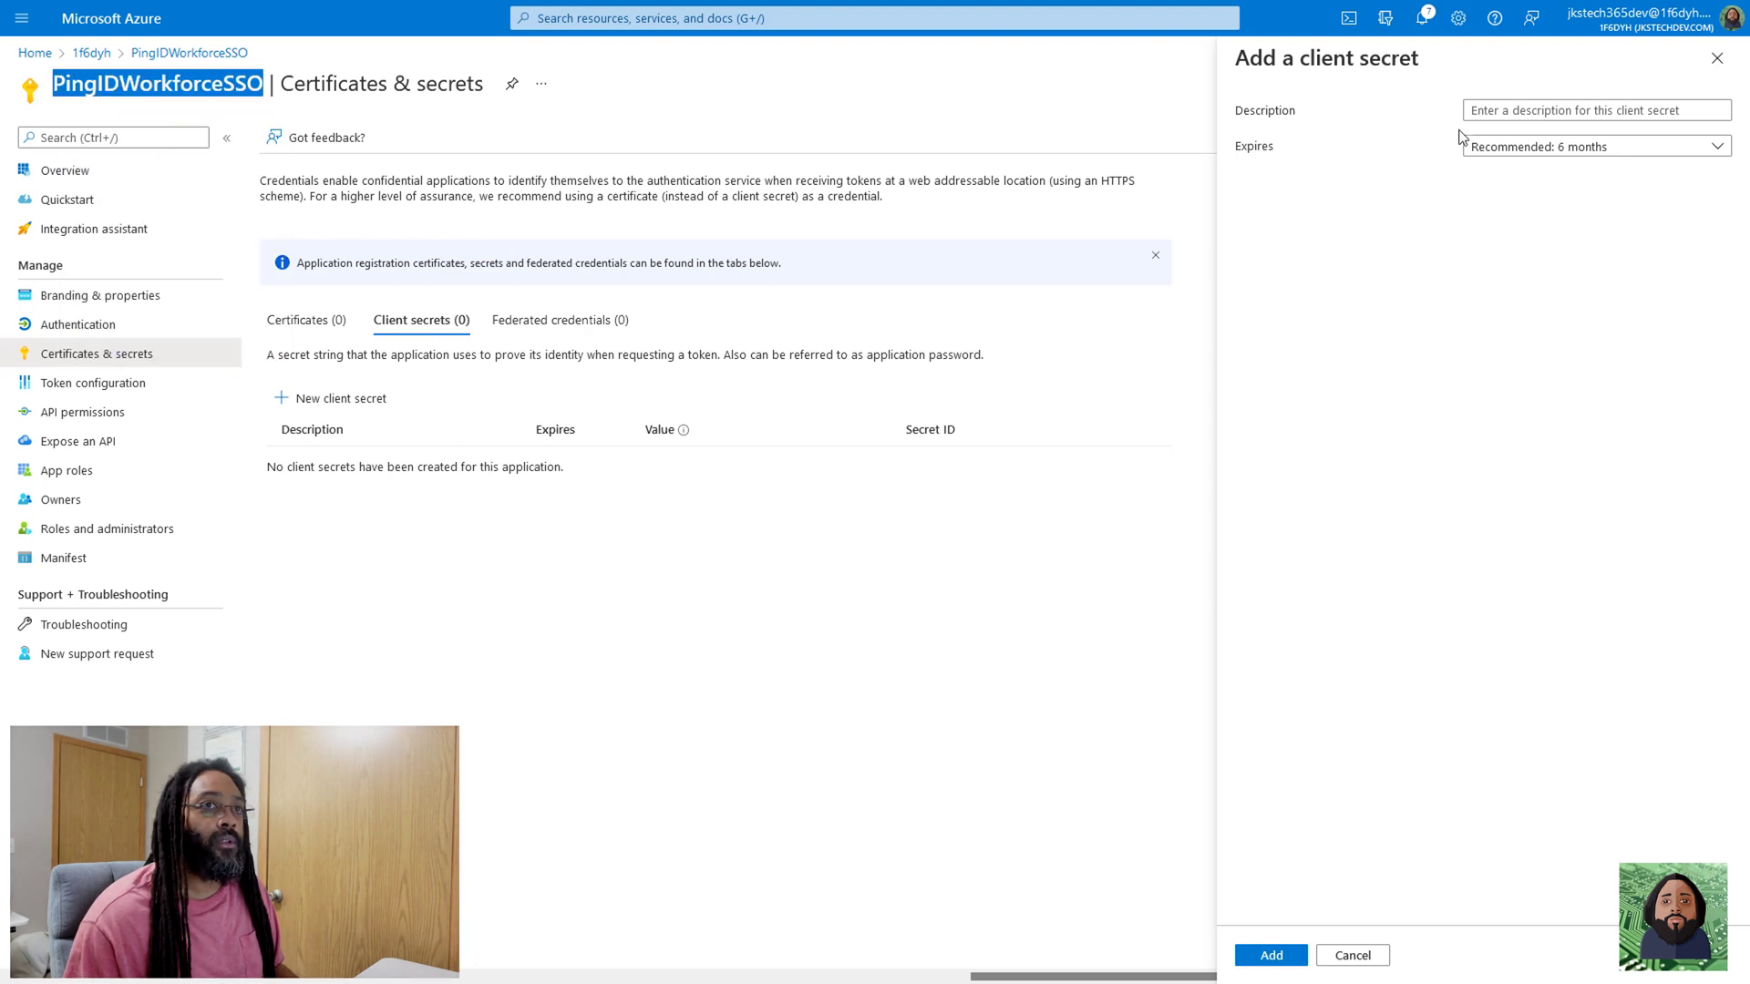
pyautogui.click(1483, 111)
pyautogui.rightClick(1482, 111)
pyautogui.click(1513, 250)
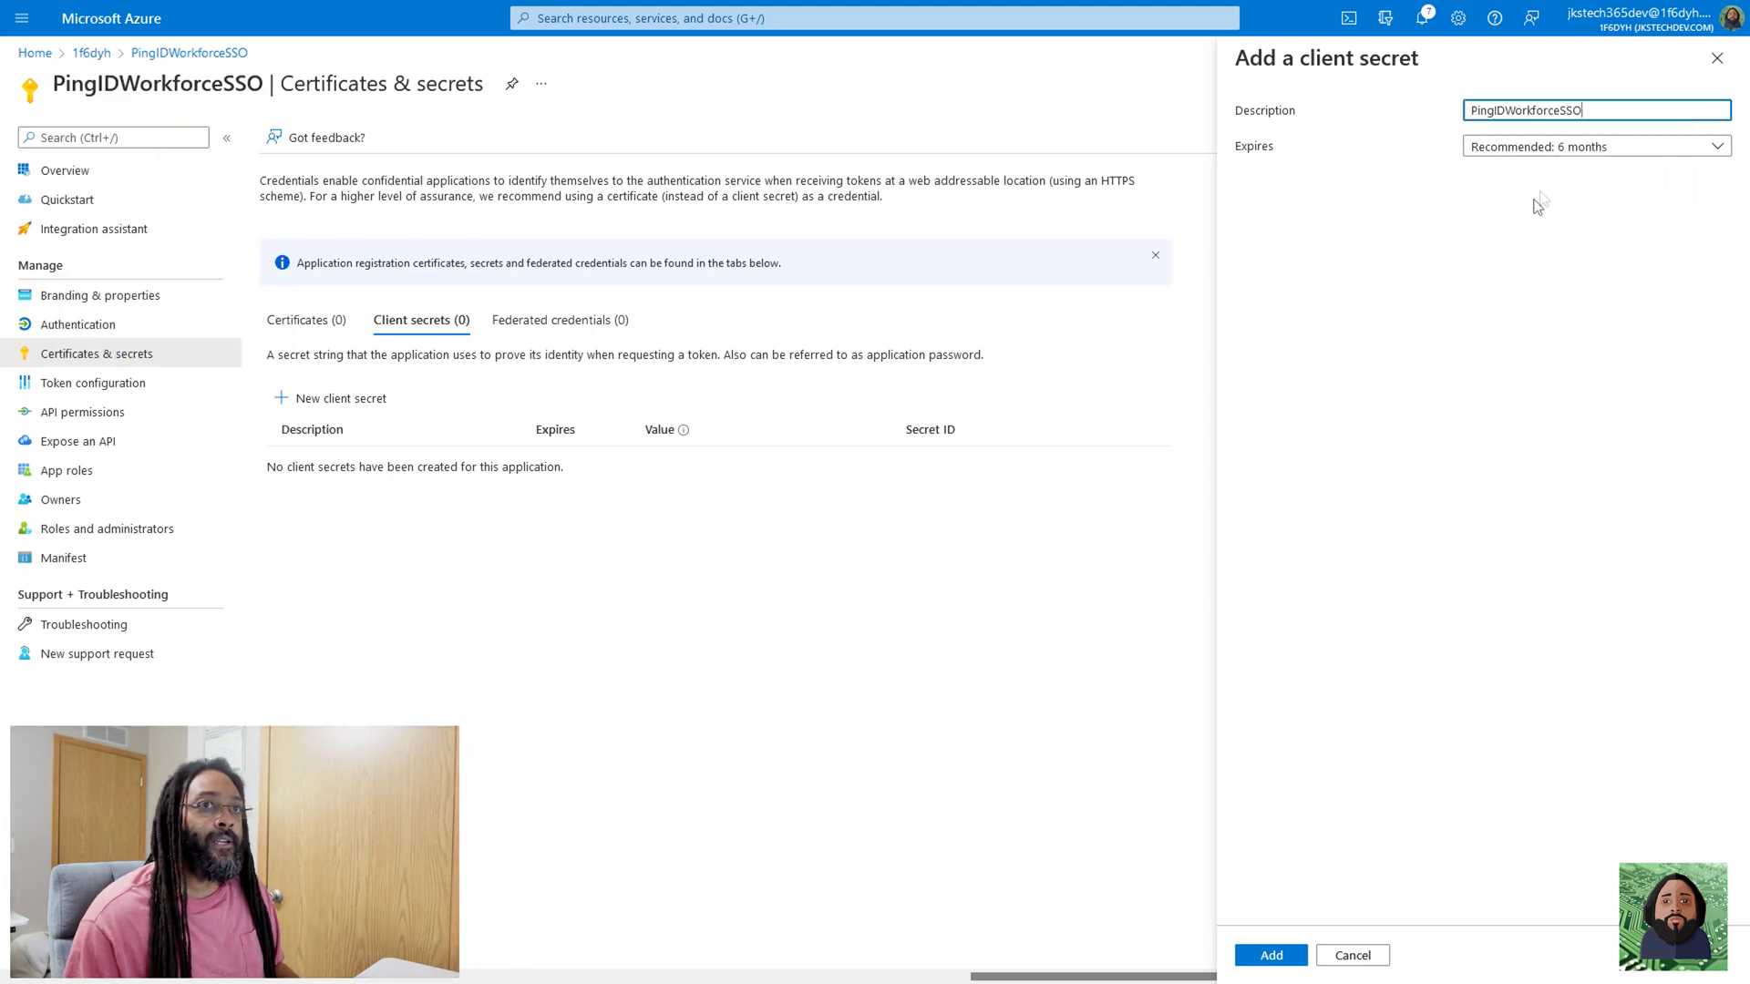
# Keep the recommended 6-month expiry, add the secret, and copy its ID
pyautogui.click(1565, 152)
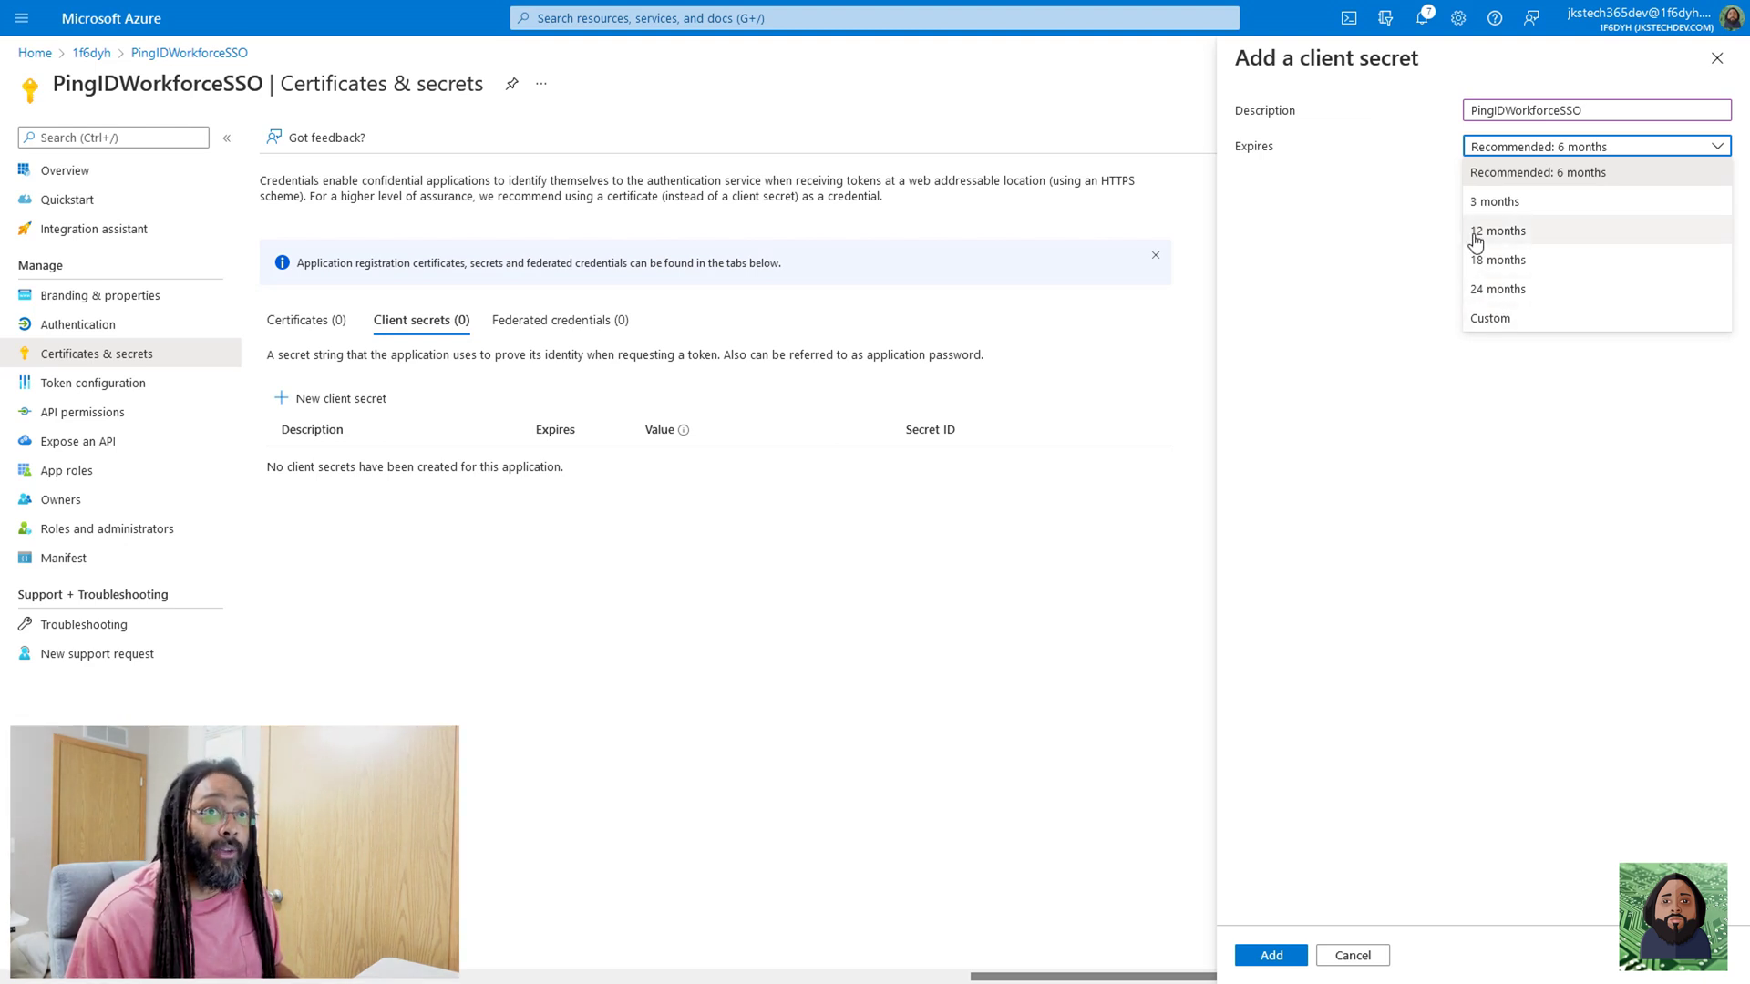
pyautogui.click(1508, 174)
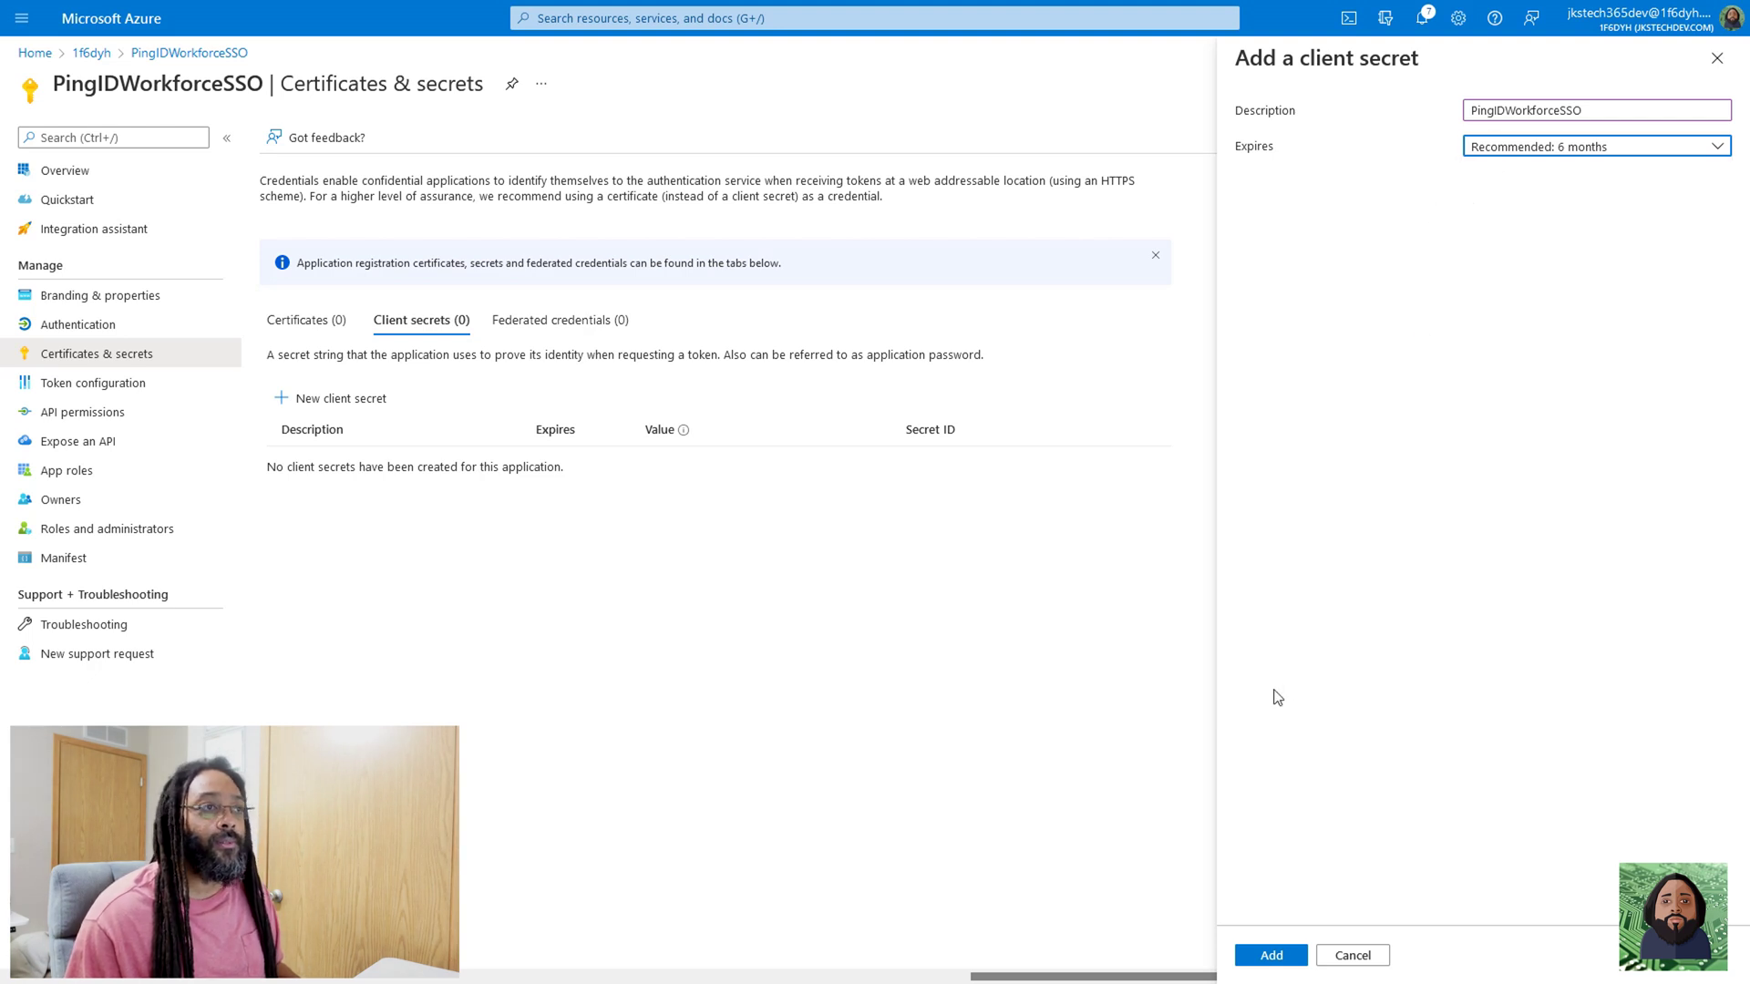
pyautogui.click(1294, 959)
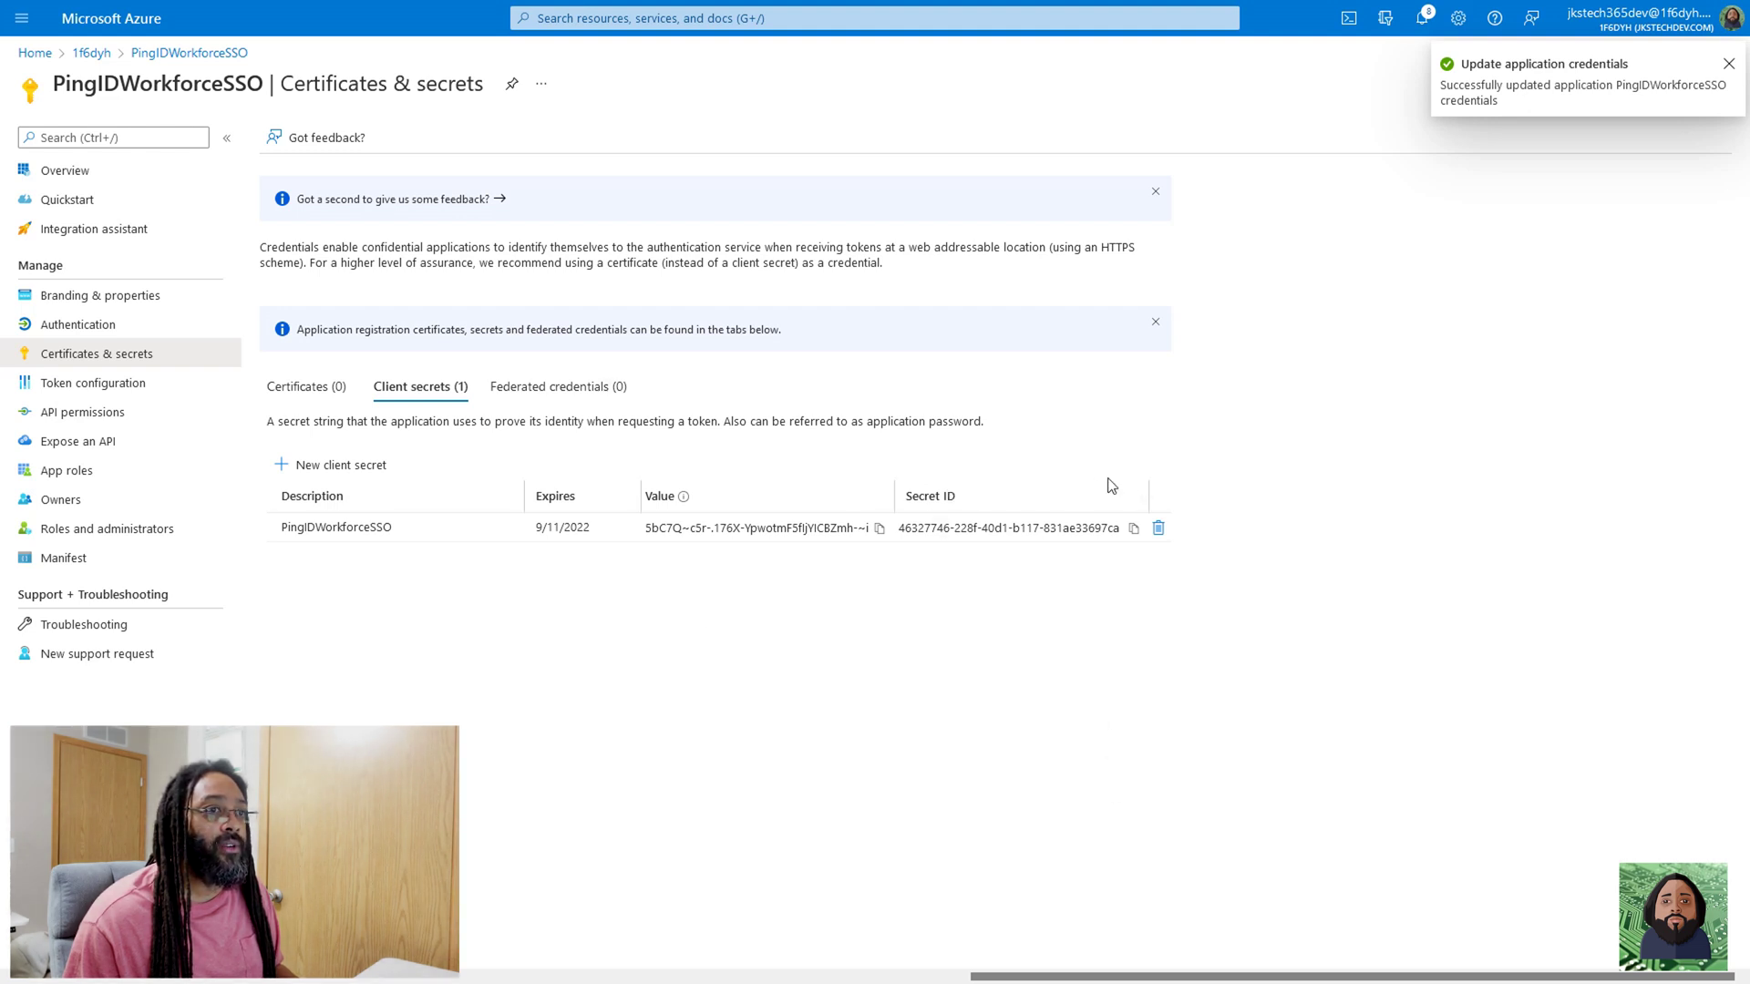
pyautogui.click(1134, 529)
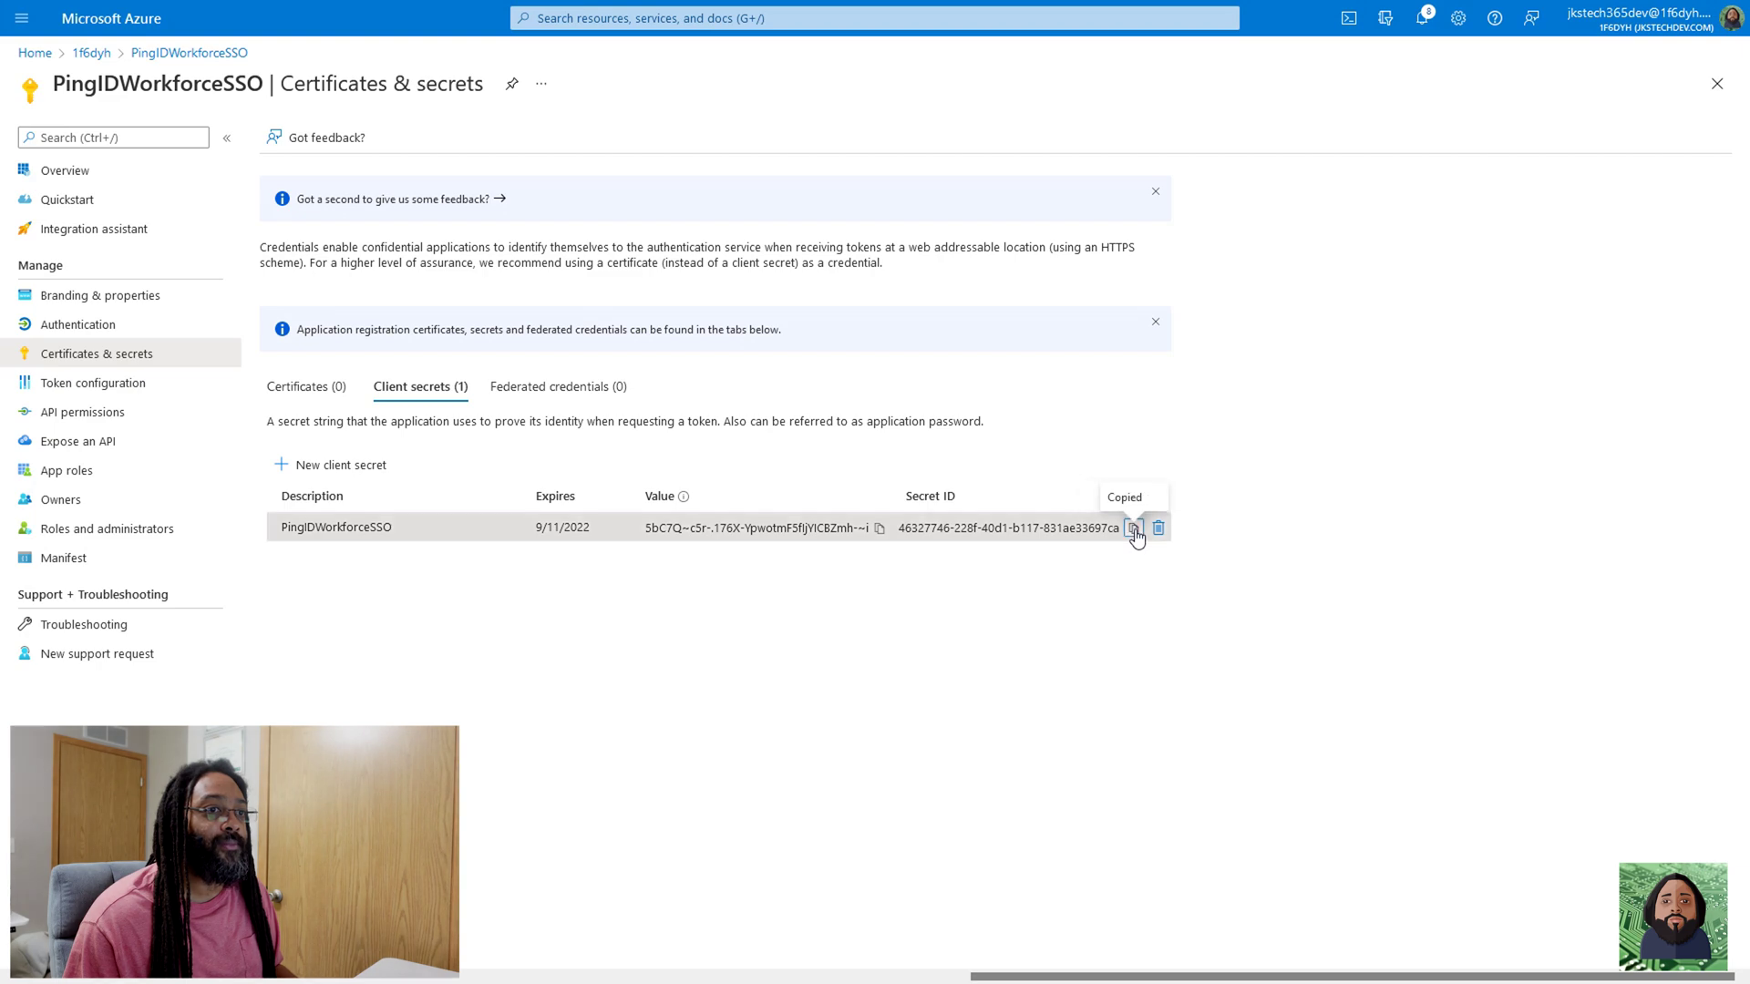
# Paste the Azure client secret into PingOne's Client Secret field
pyautogui.moveTo(315, 3)
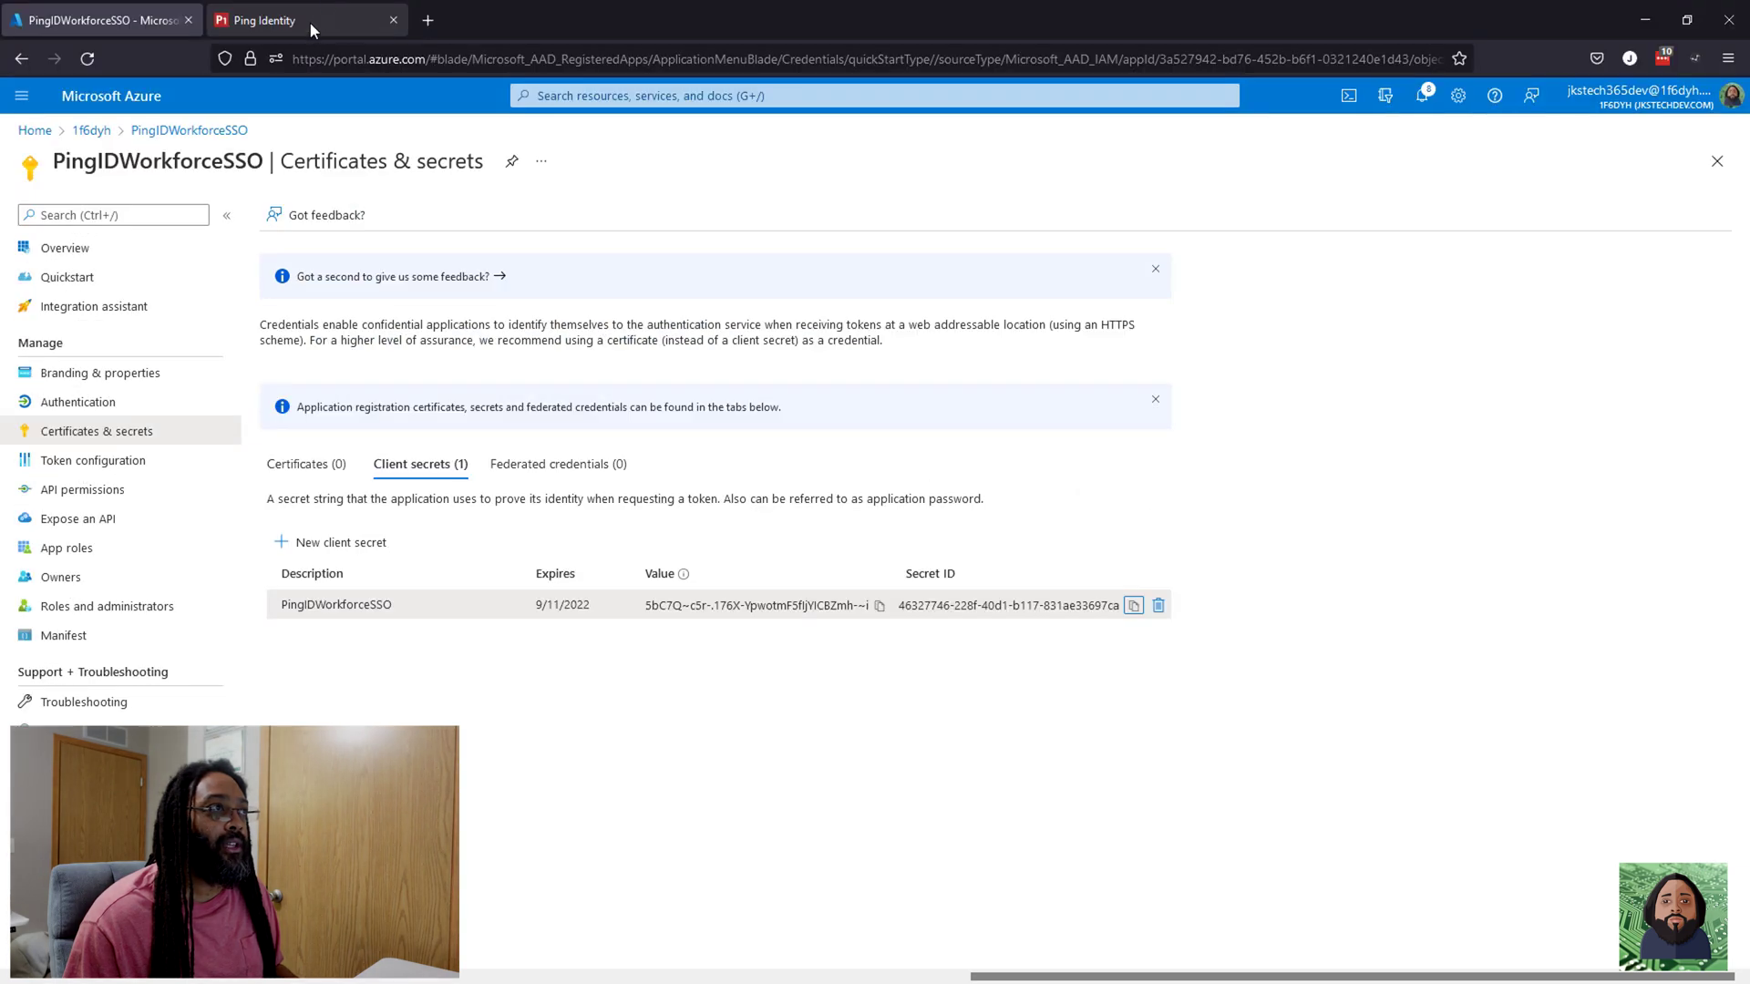
pyautogui.click(309, 20)
pyautogui.rightClick(213, 380)
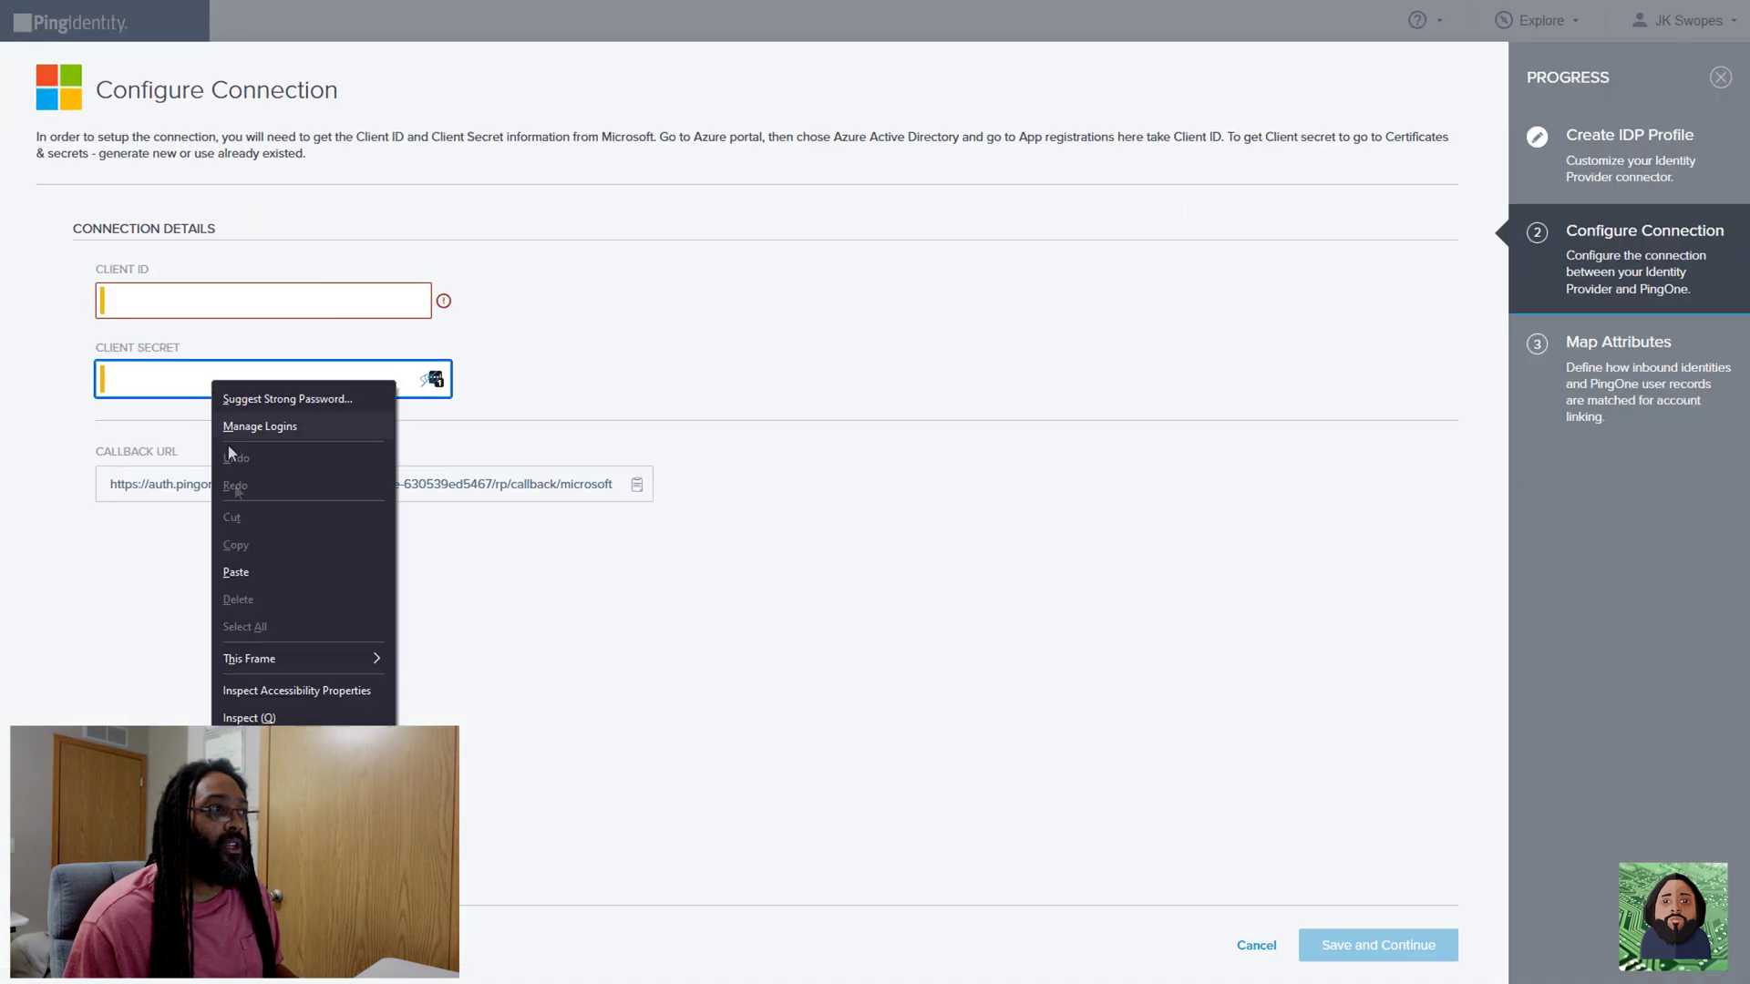
pyautogui.click(236, 571)
# Copy the Azure Application (client) ID into PingOne's Client ID, then save and continue
pyautogui.moveTo(283, 6)
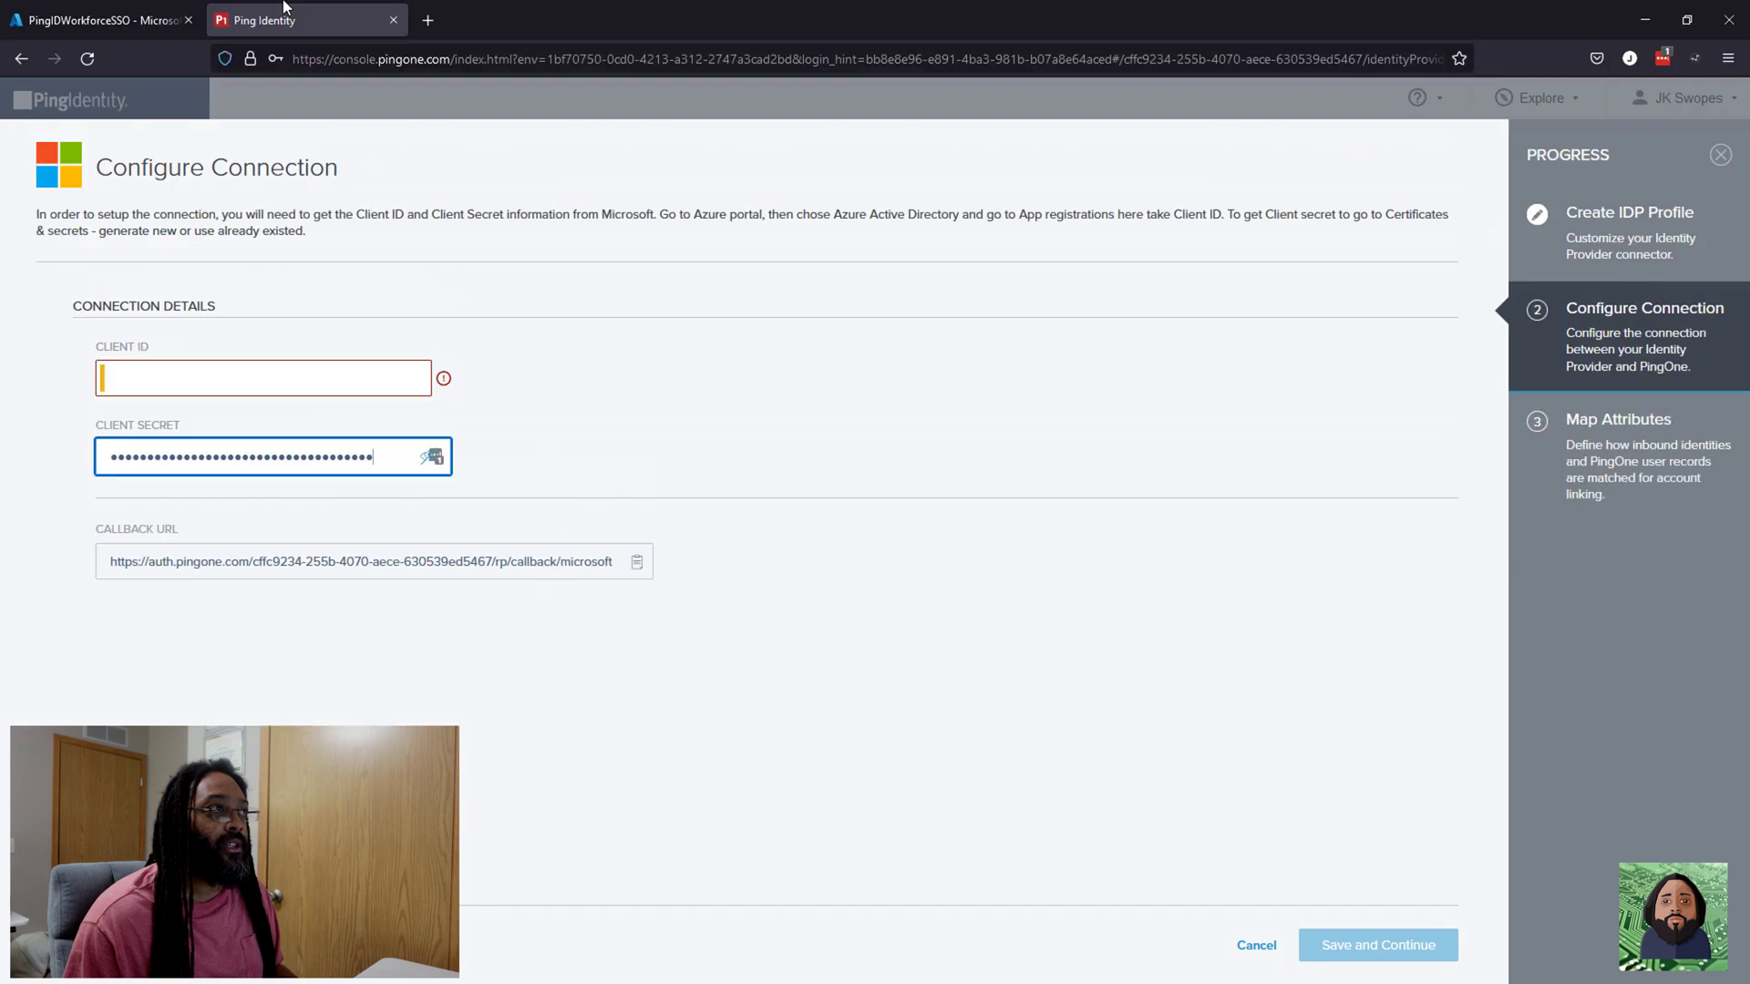
pyautogui.click(137, 19)
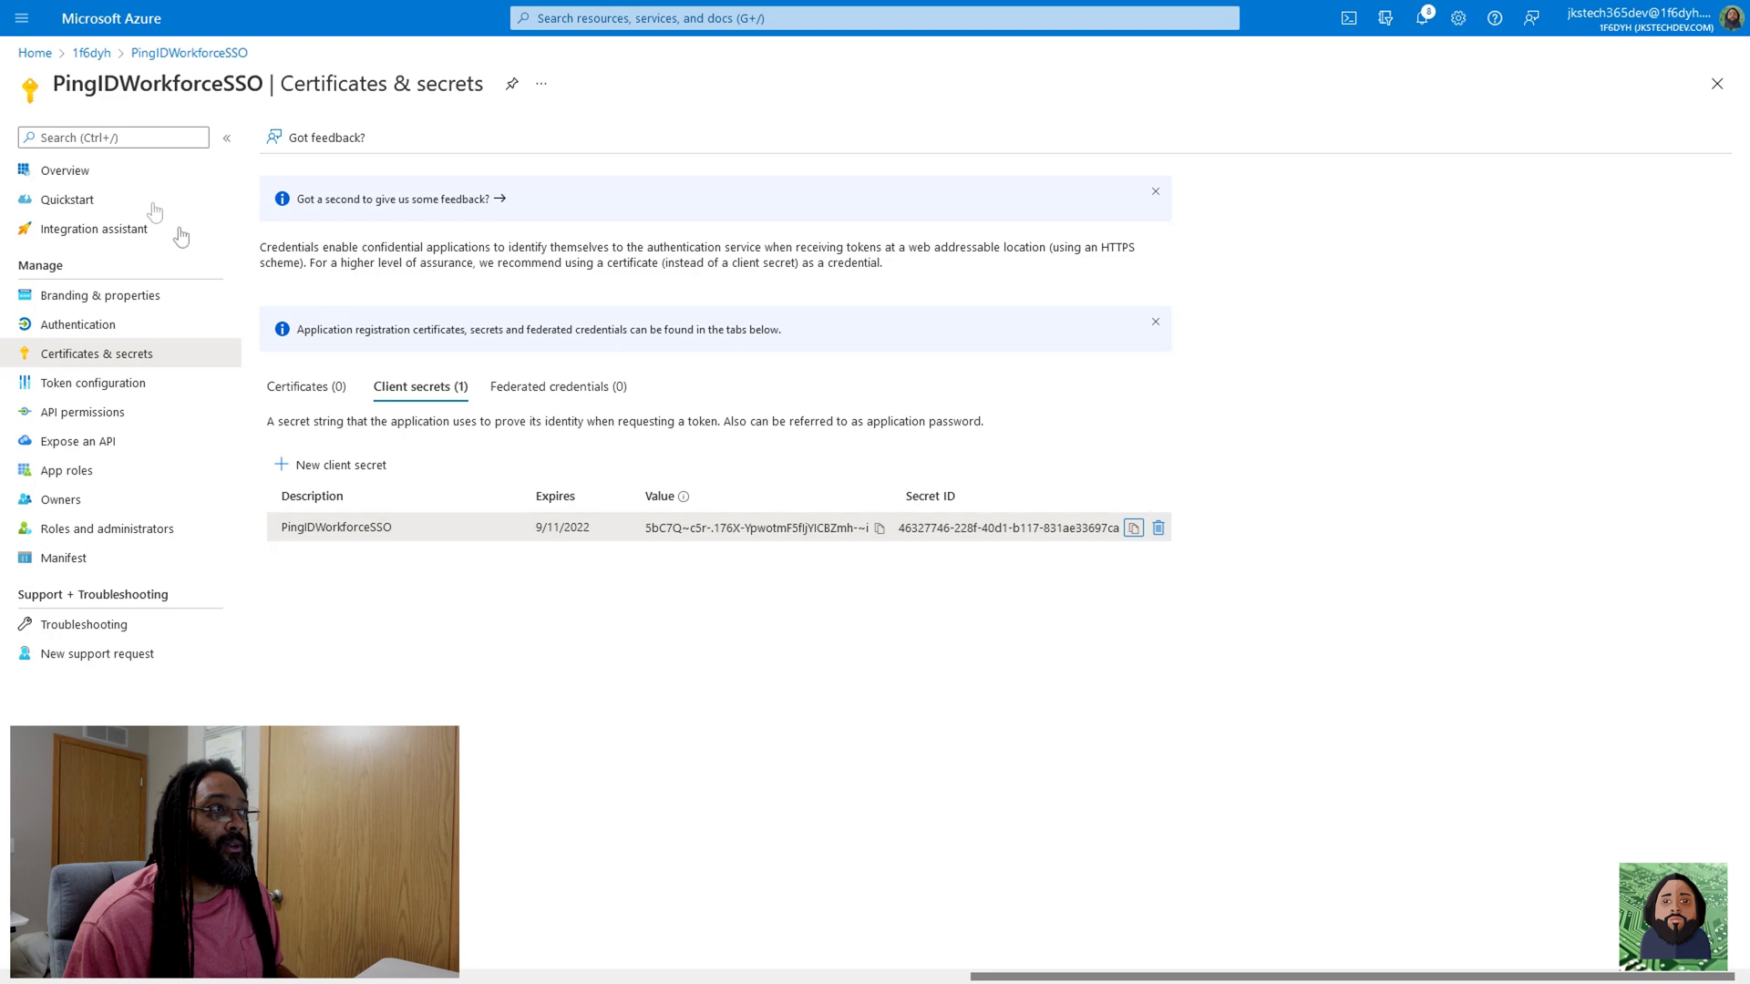
pyautogui.click(102, 182)
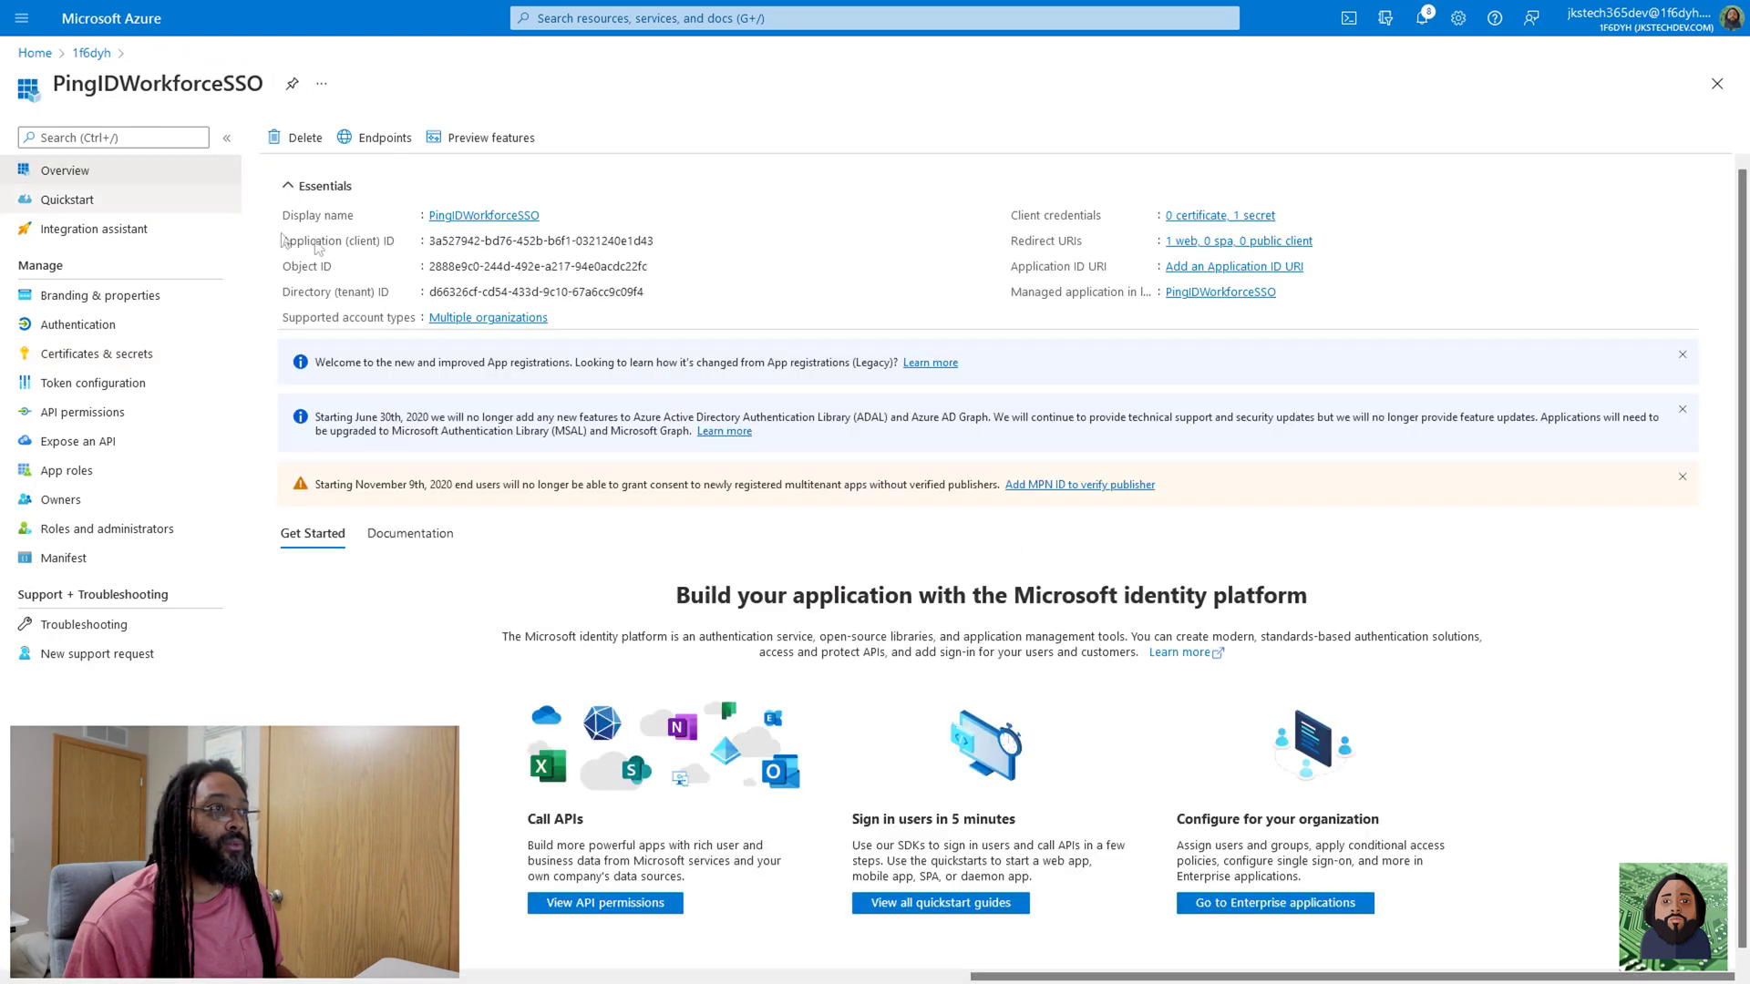
pyautogui.click(668, 239)
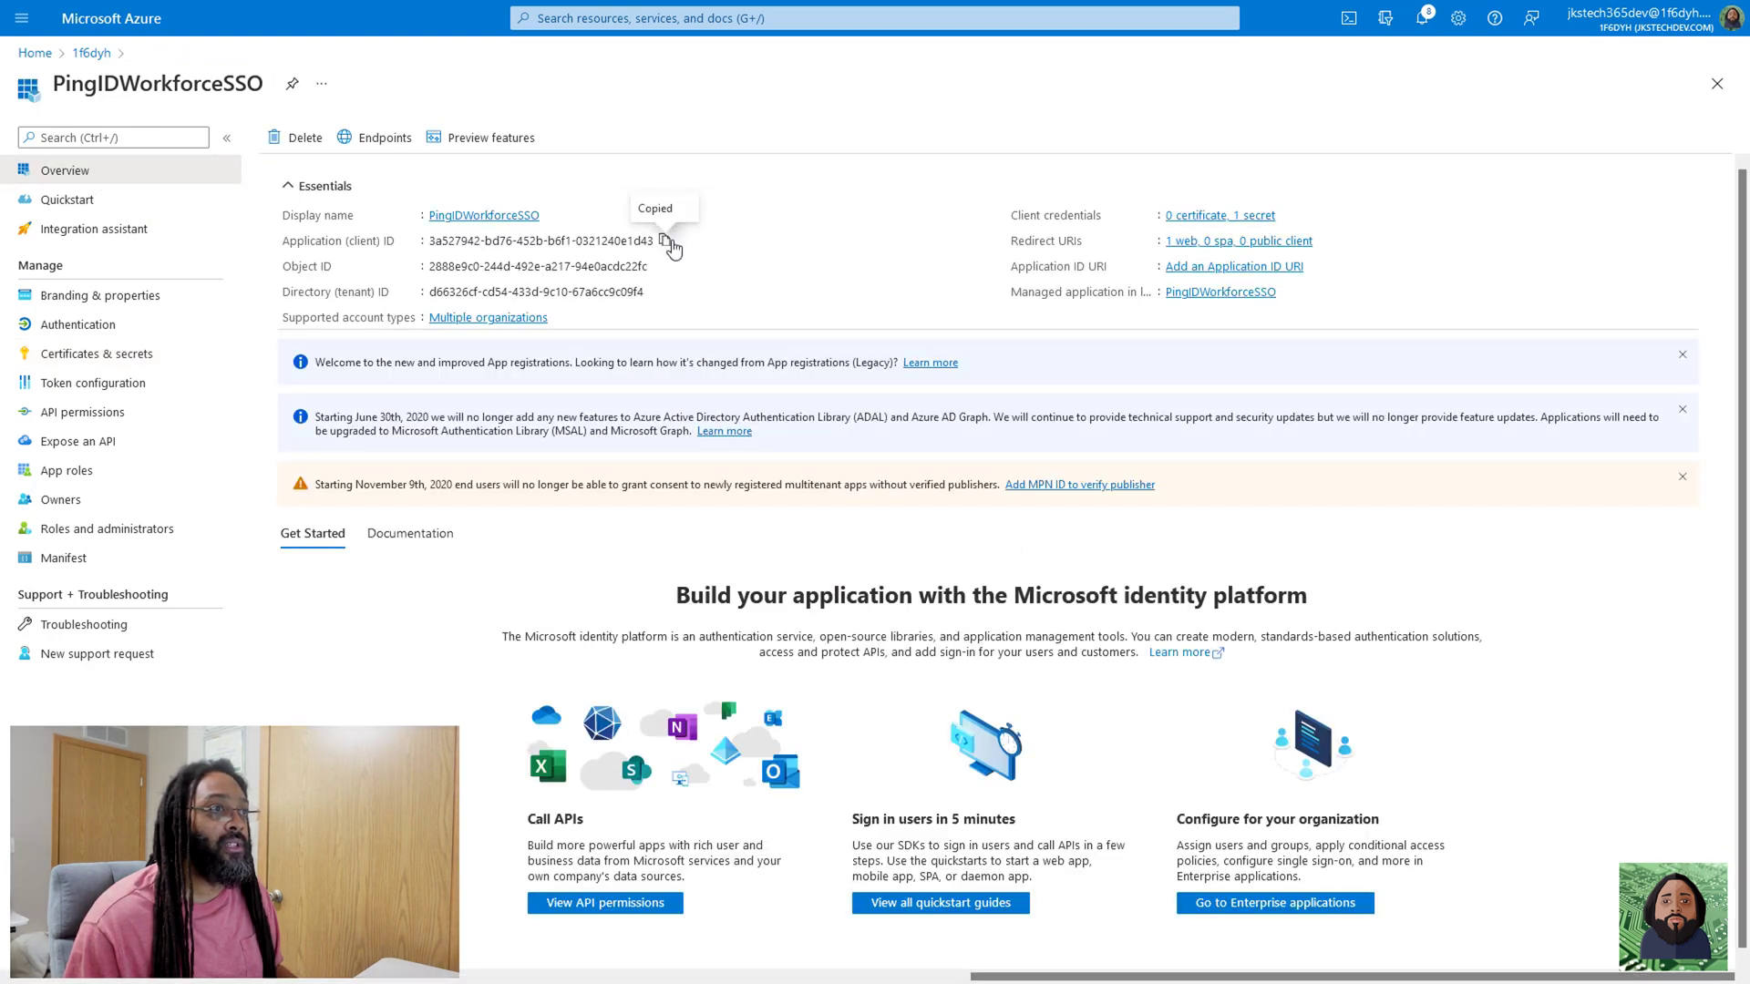
pyautogui.click(286, 20)
pyautogui.click(278, 301)
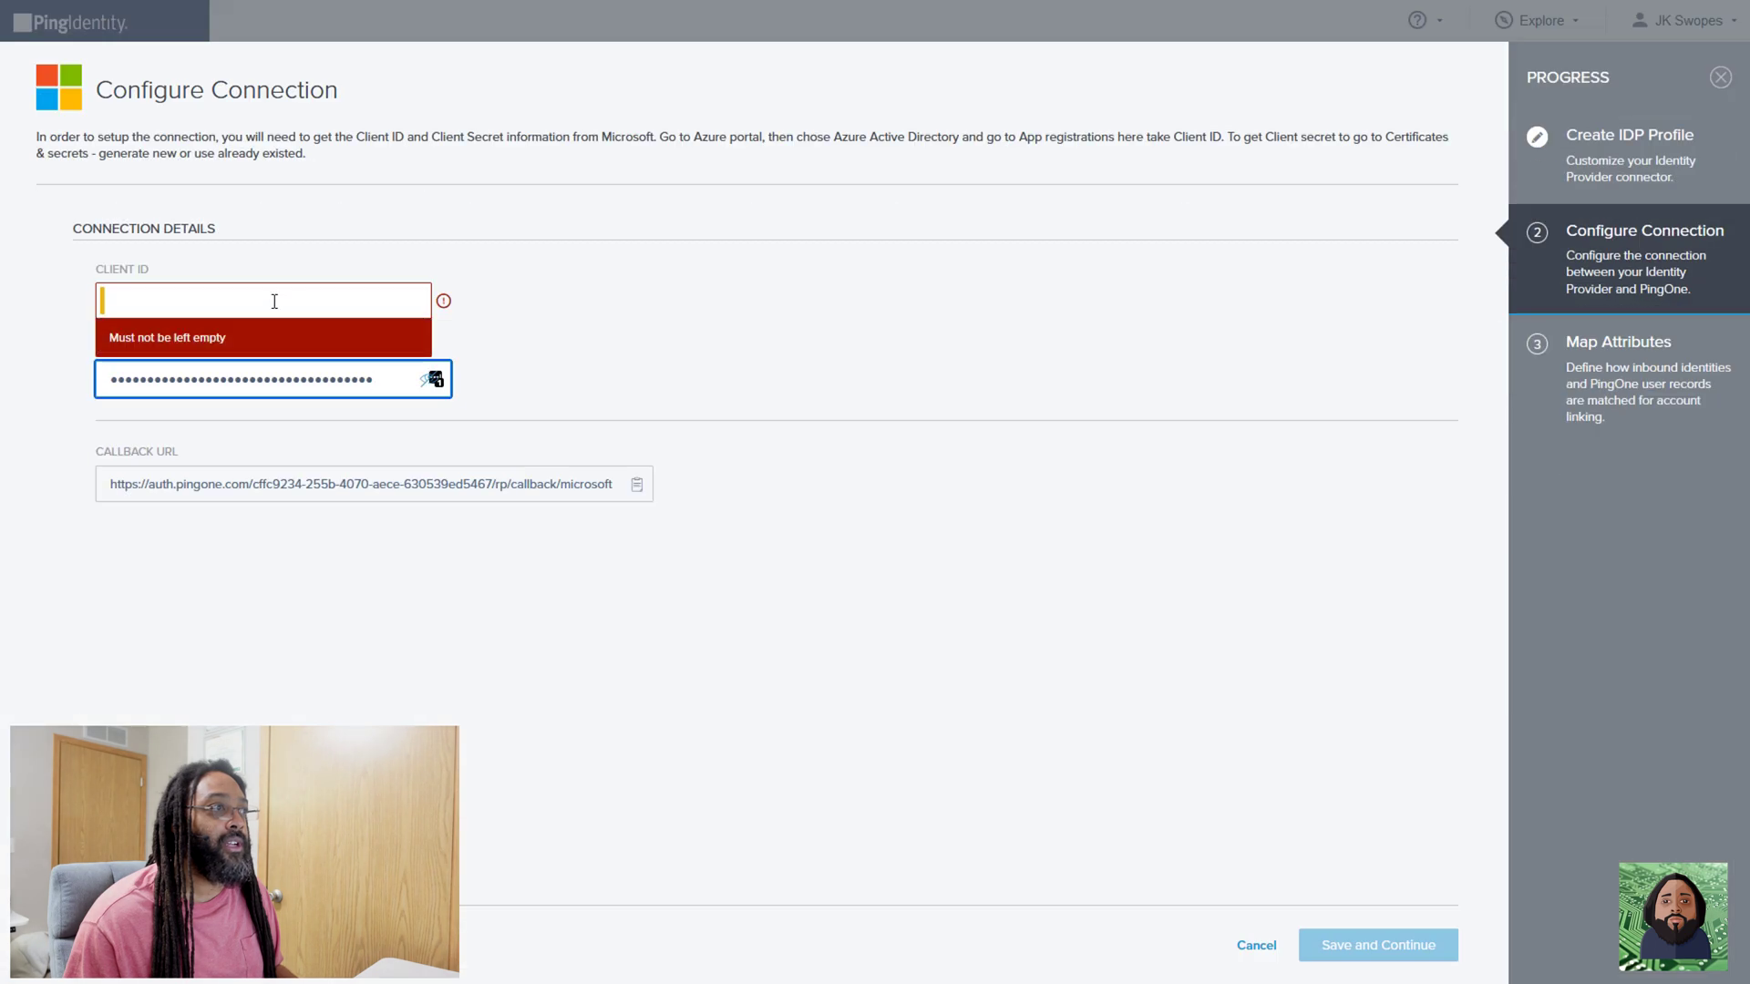
pyautogui.rightClick(276, 304)
pyautogui.click(325, 436)
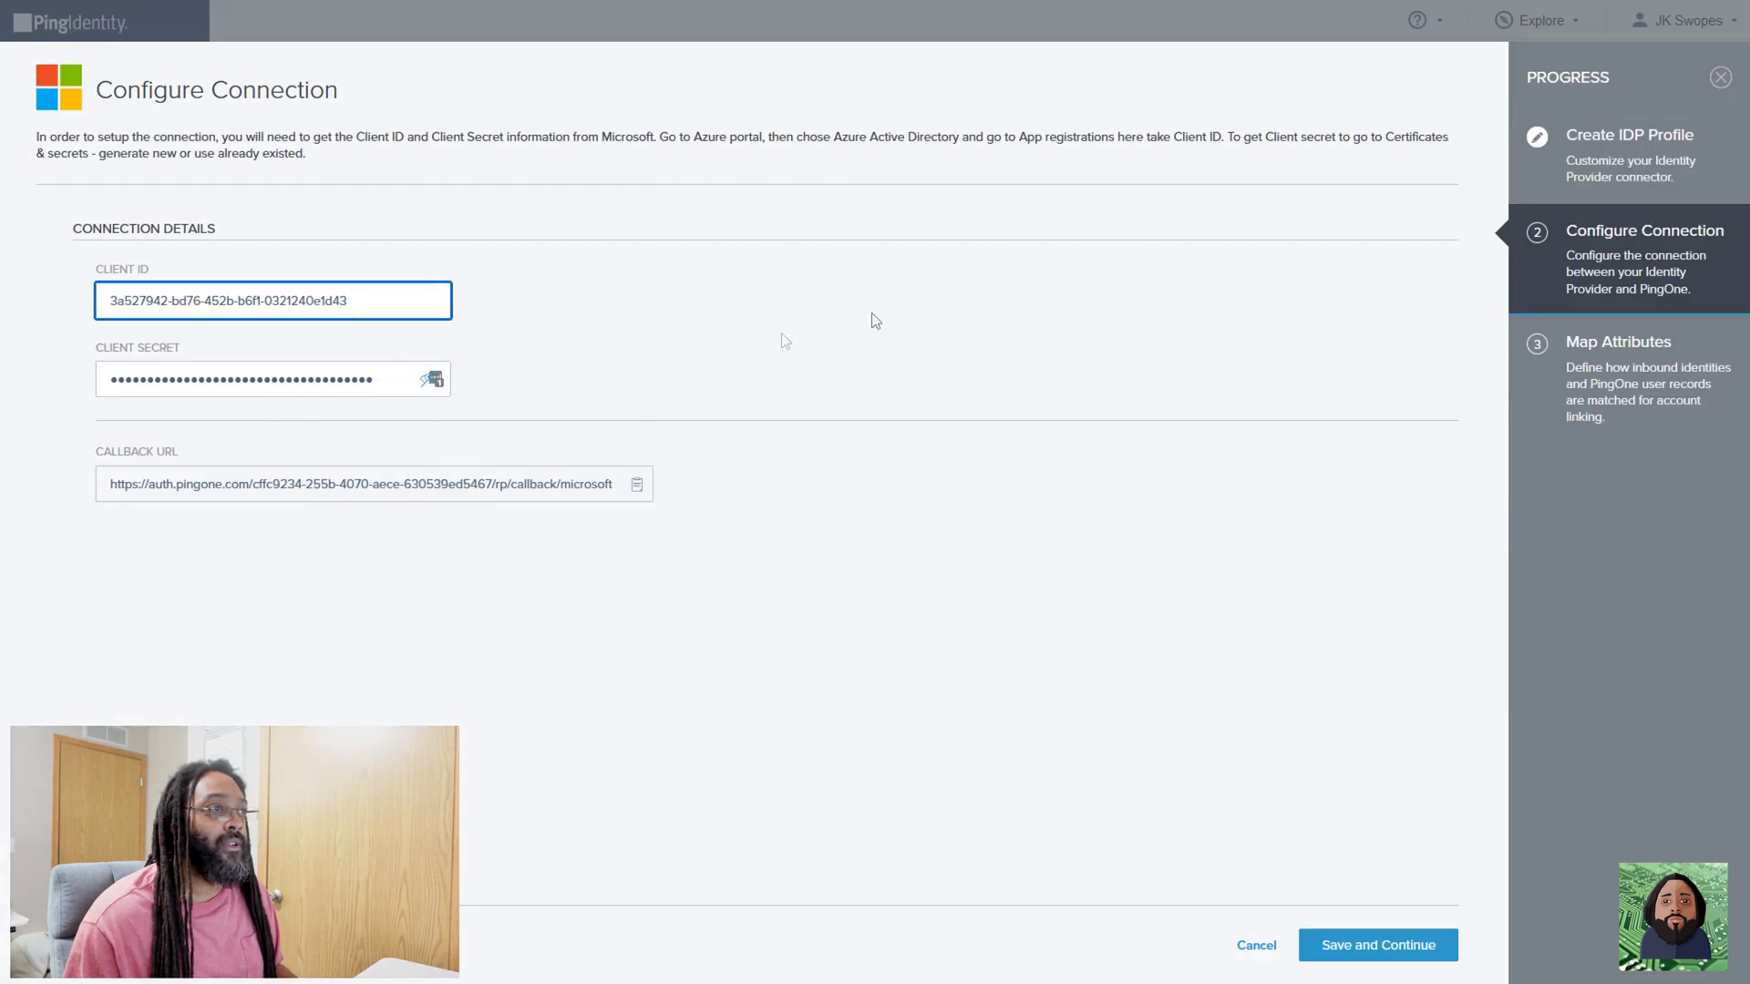
pyautogui.click(1380, 944)
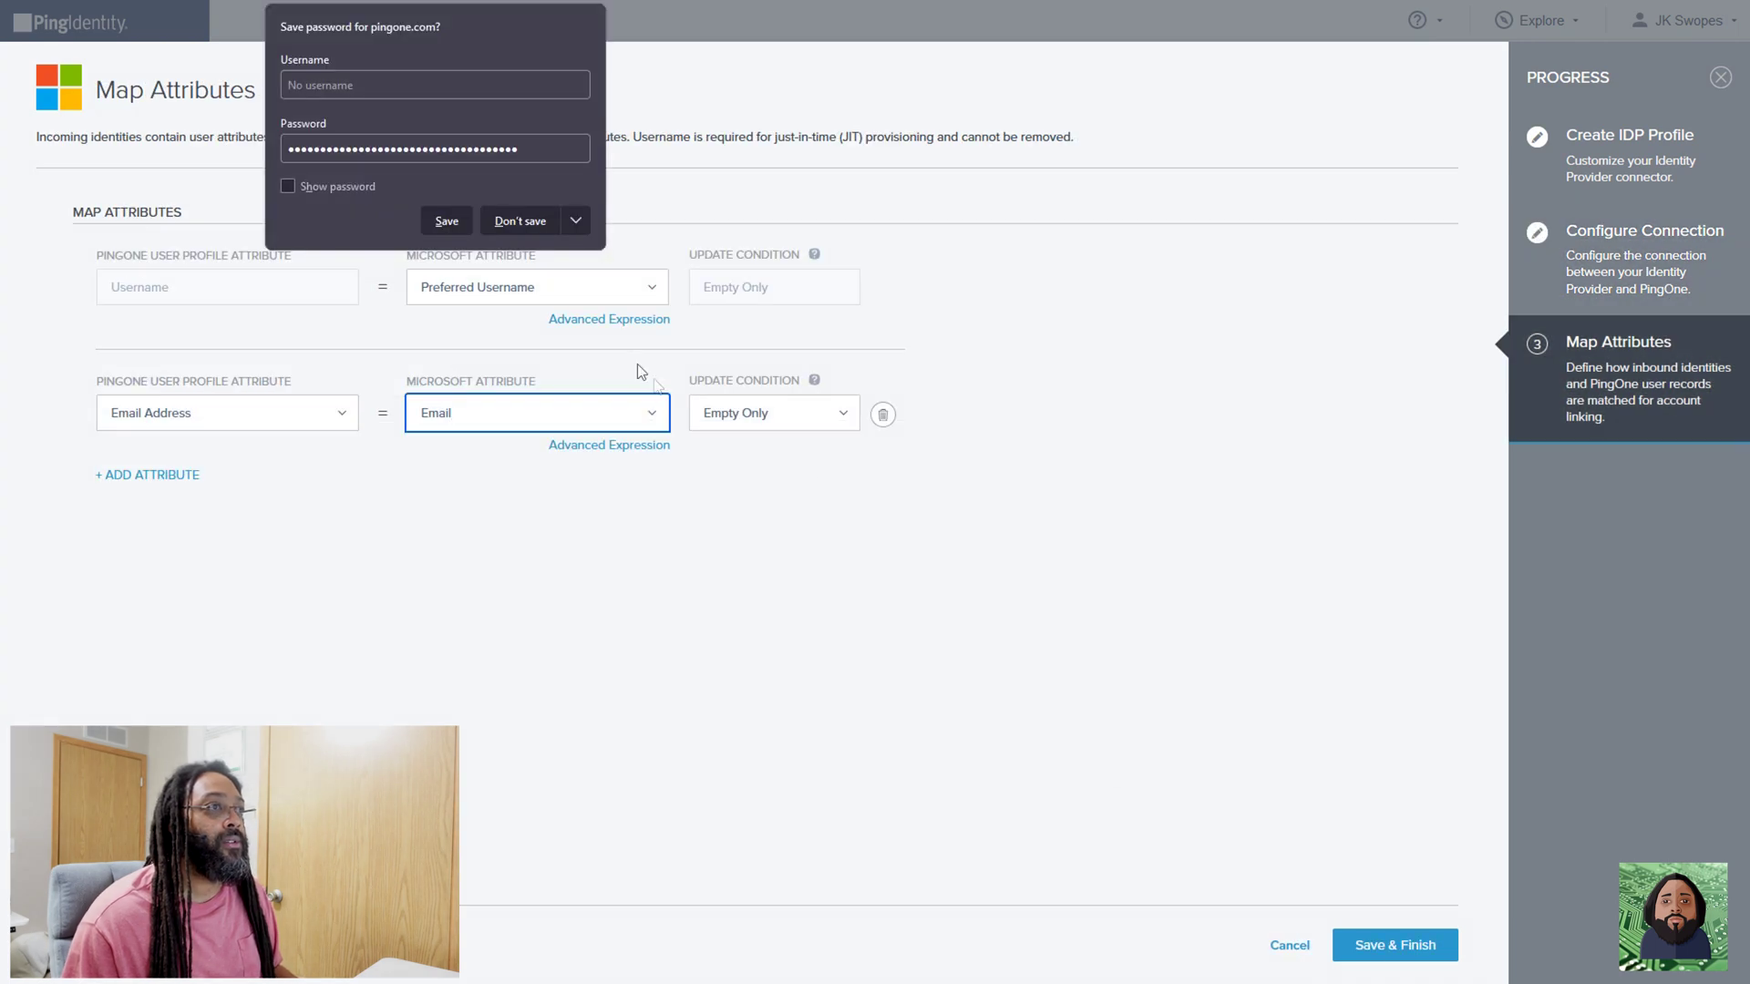
# Add a third mapping row linking PingOne Given Name to Microsoft Given Name
pyautogui.click(527, 221)
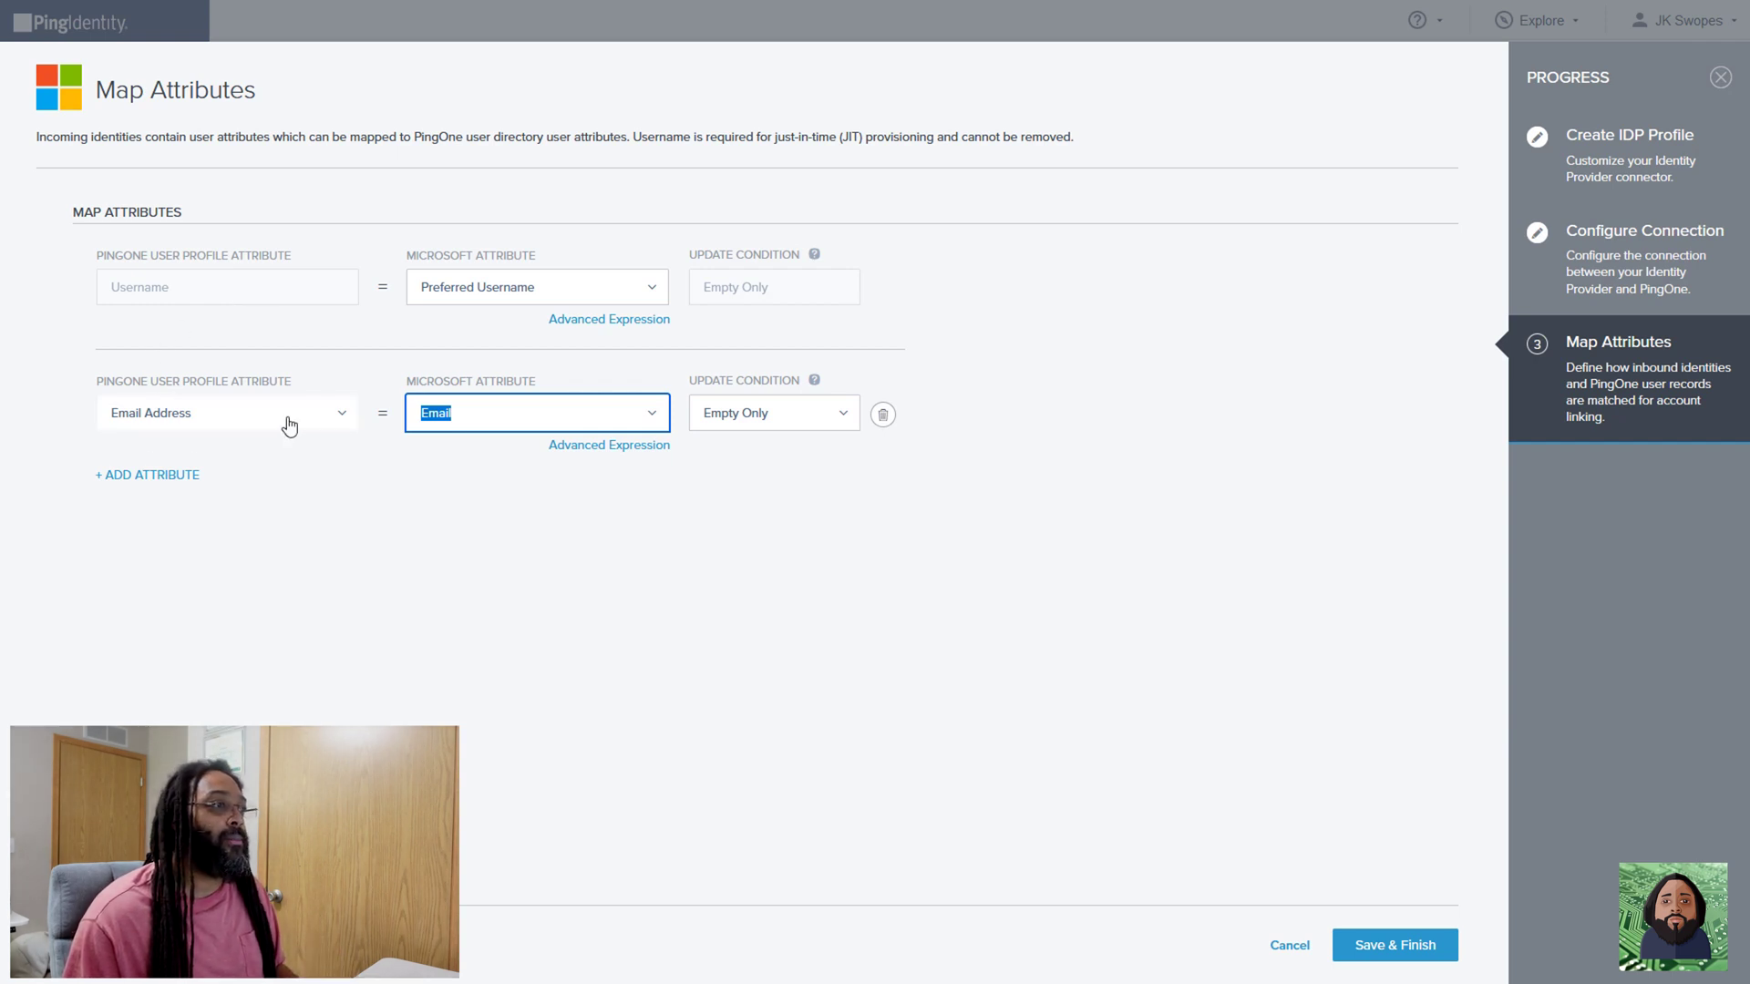
pyautogui.click(152, 476)
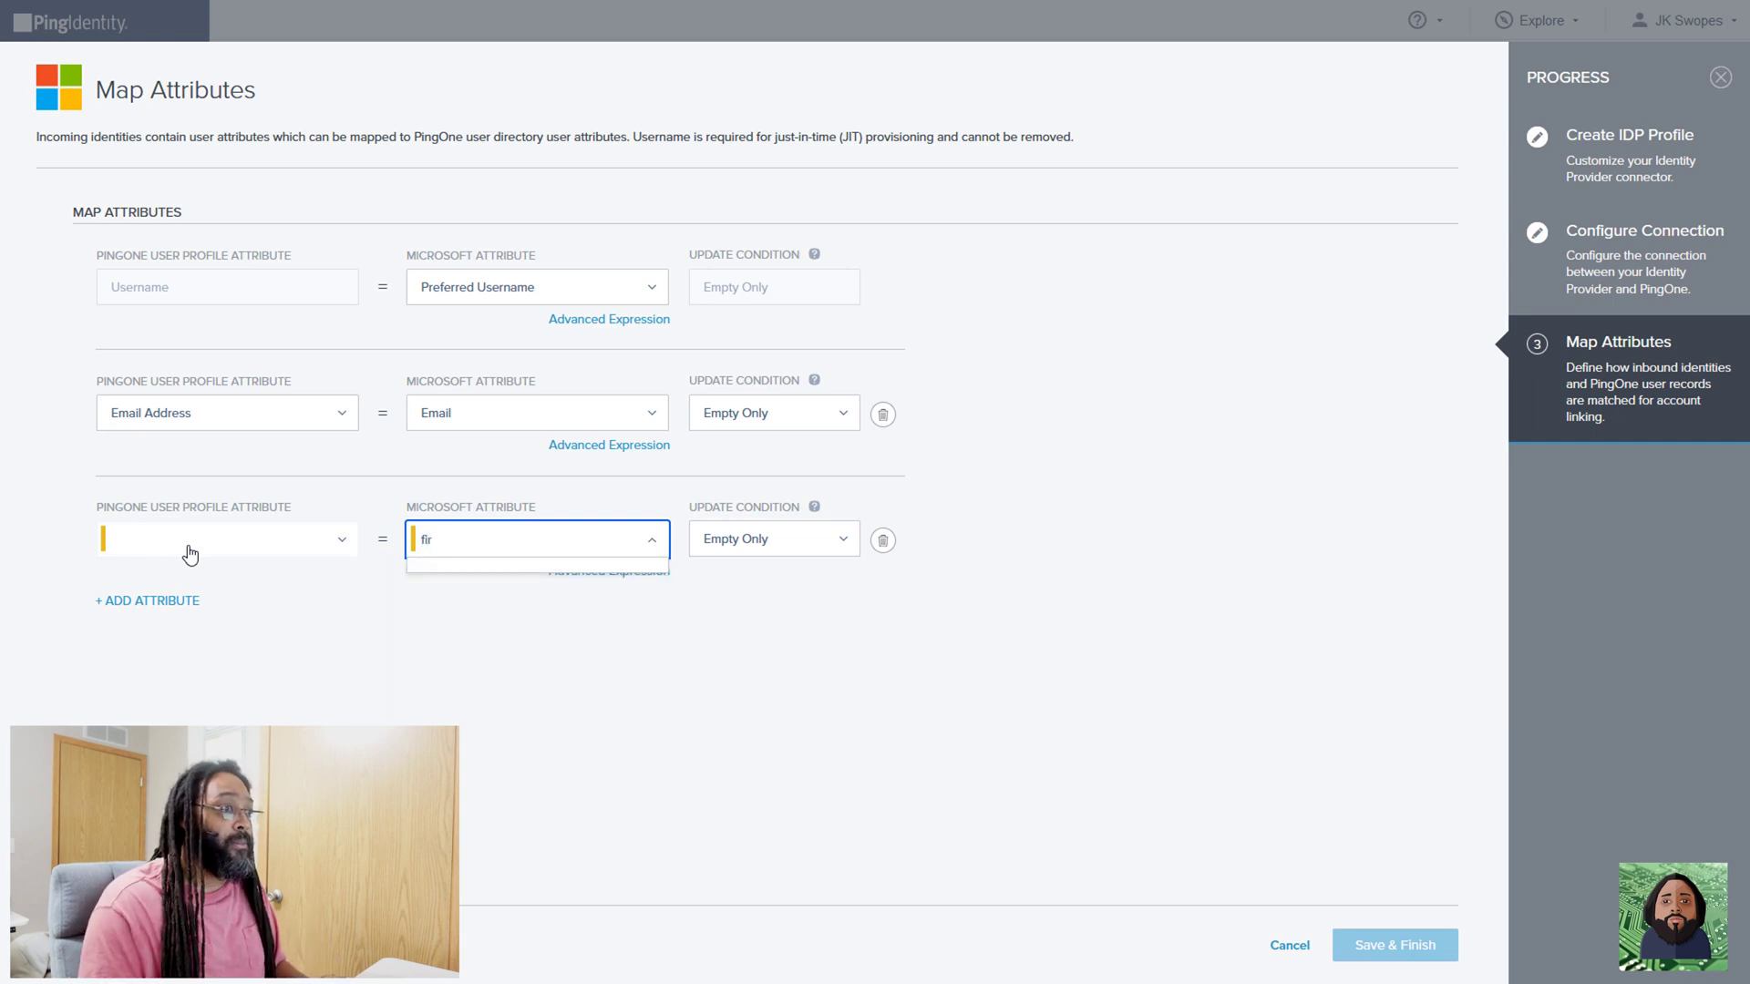
pyautogui.click(190, 554)
pyautogui.write('fir')
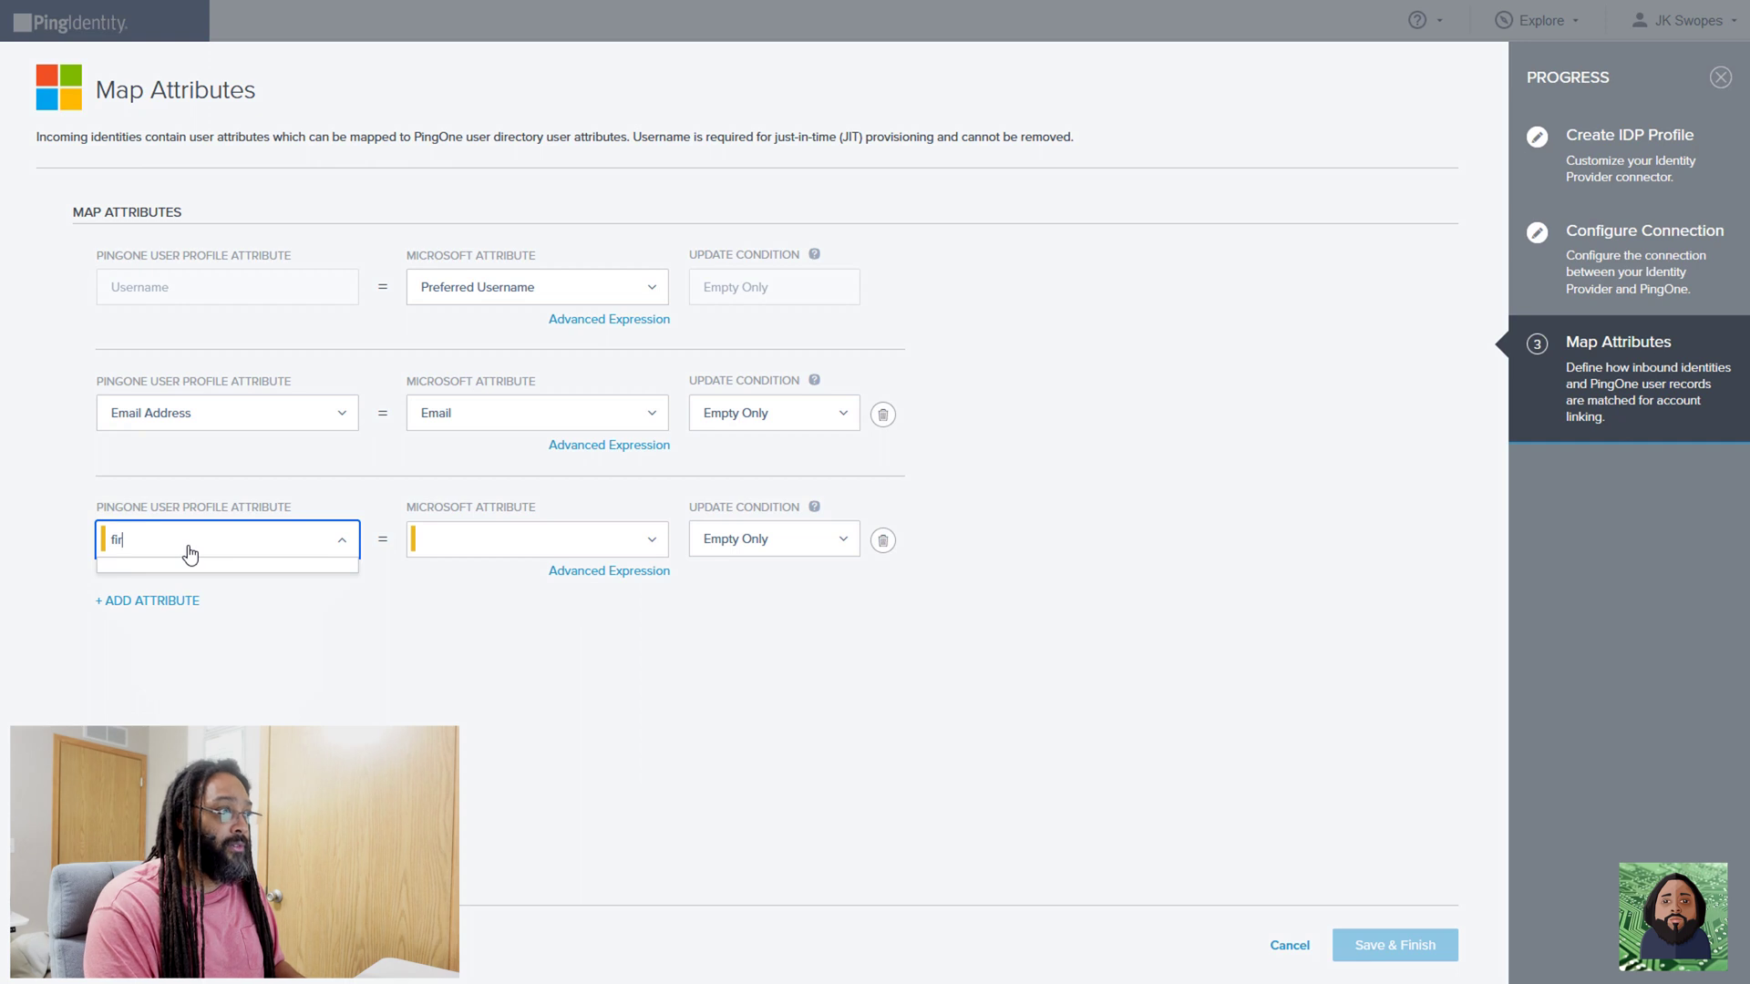
pyautogui.press('BackSpace')
pyautogui.press('BackSpace')
pyautogui.press('BackSpace')
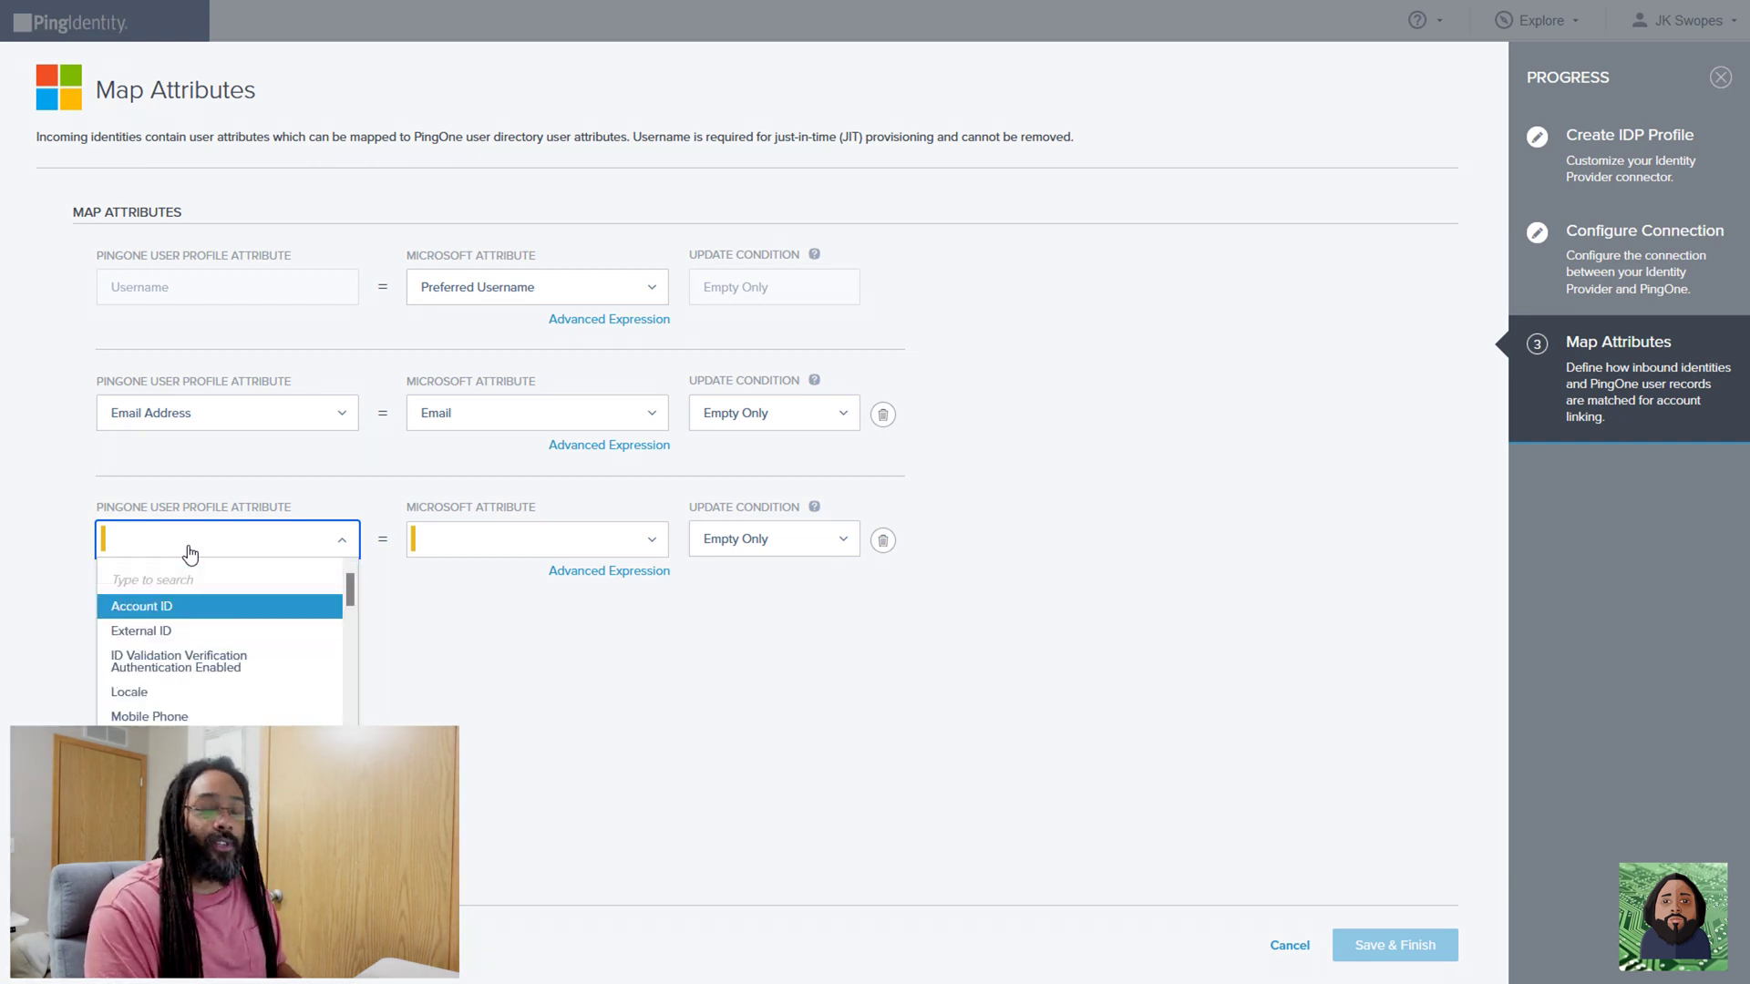
pyautogui.write('giv')
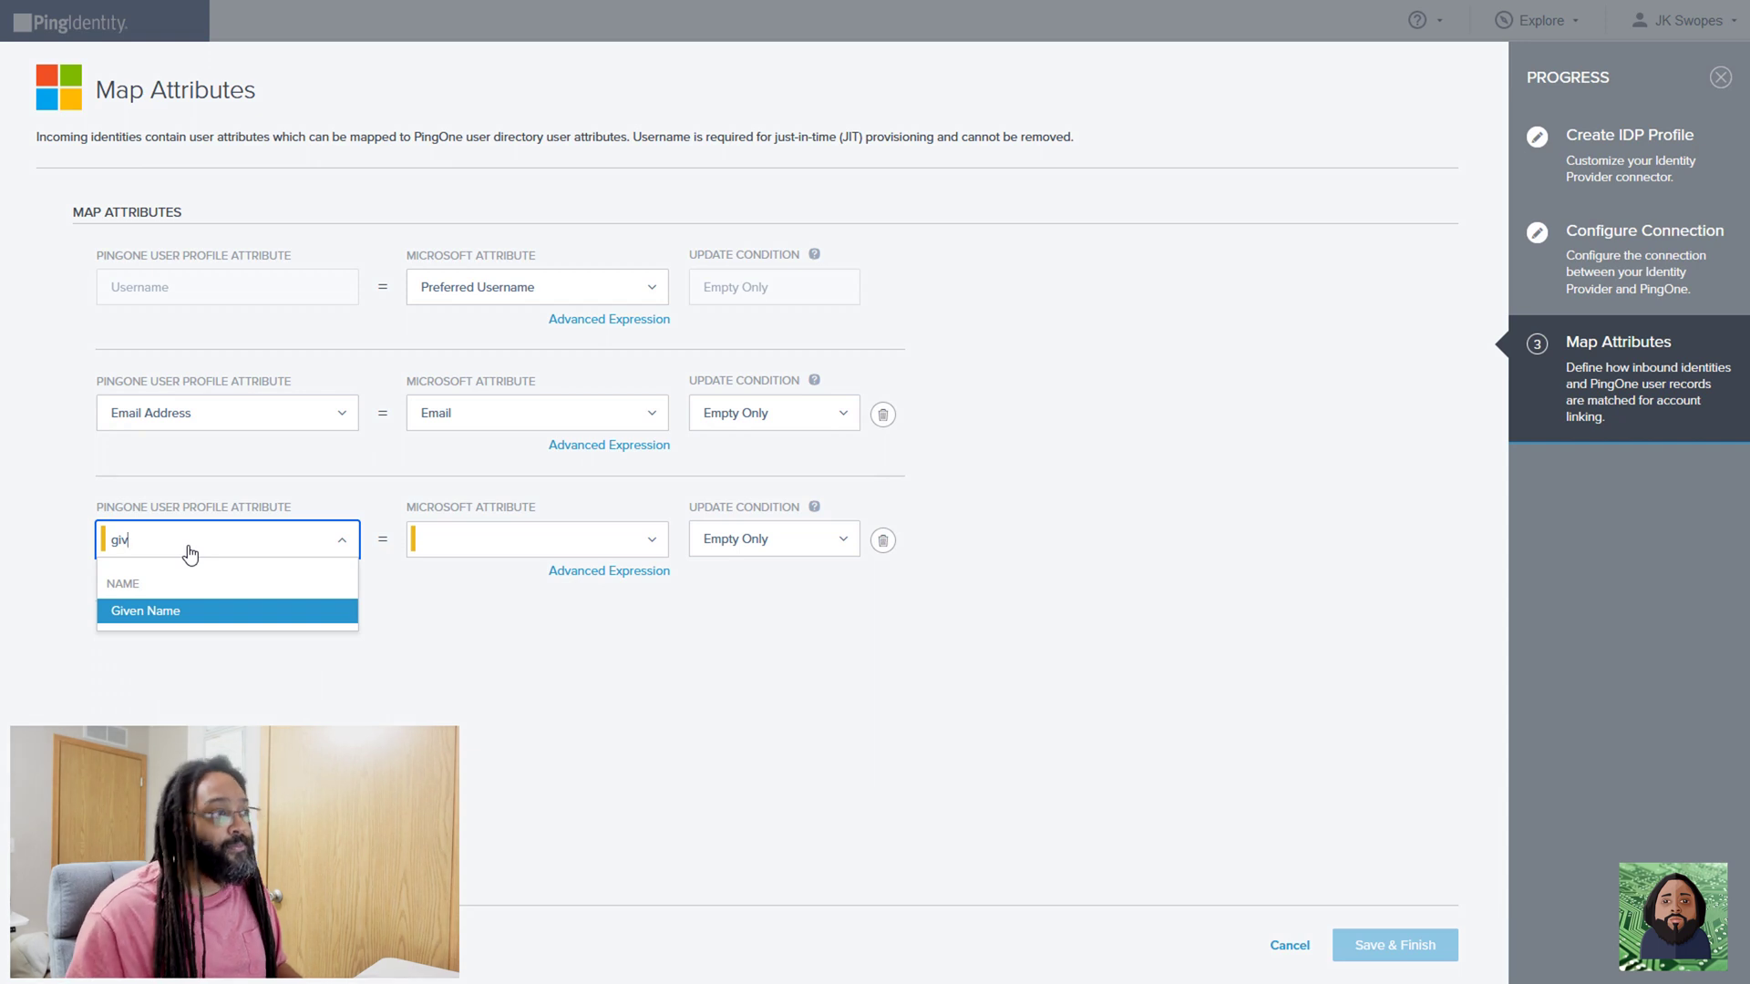
pyautogui.click(178, 611)
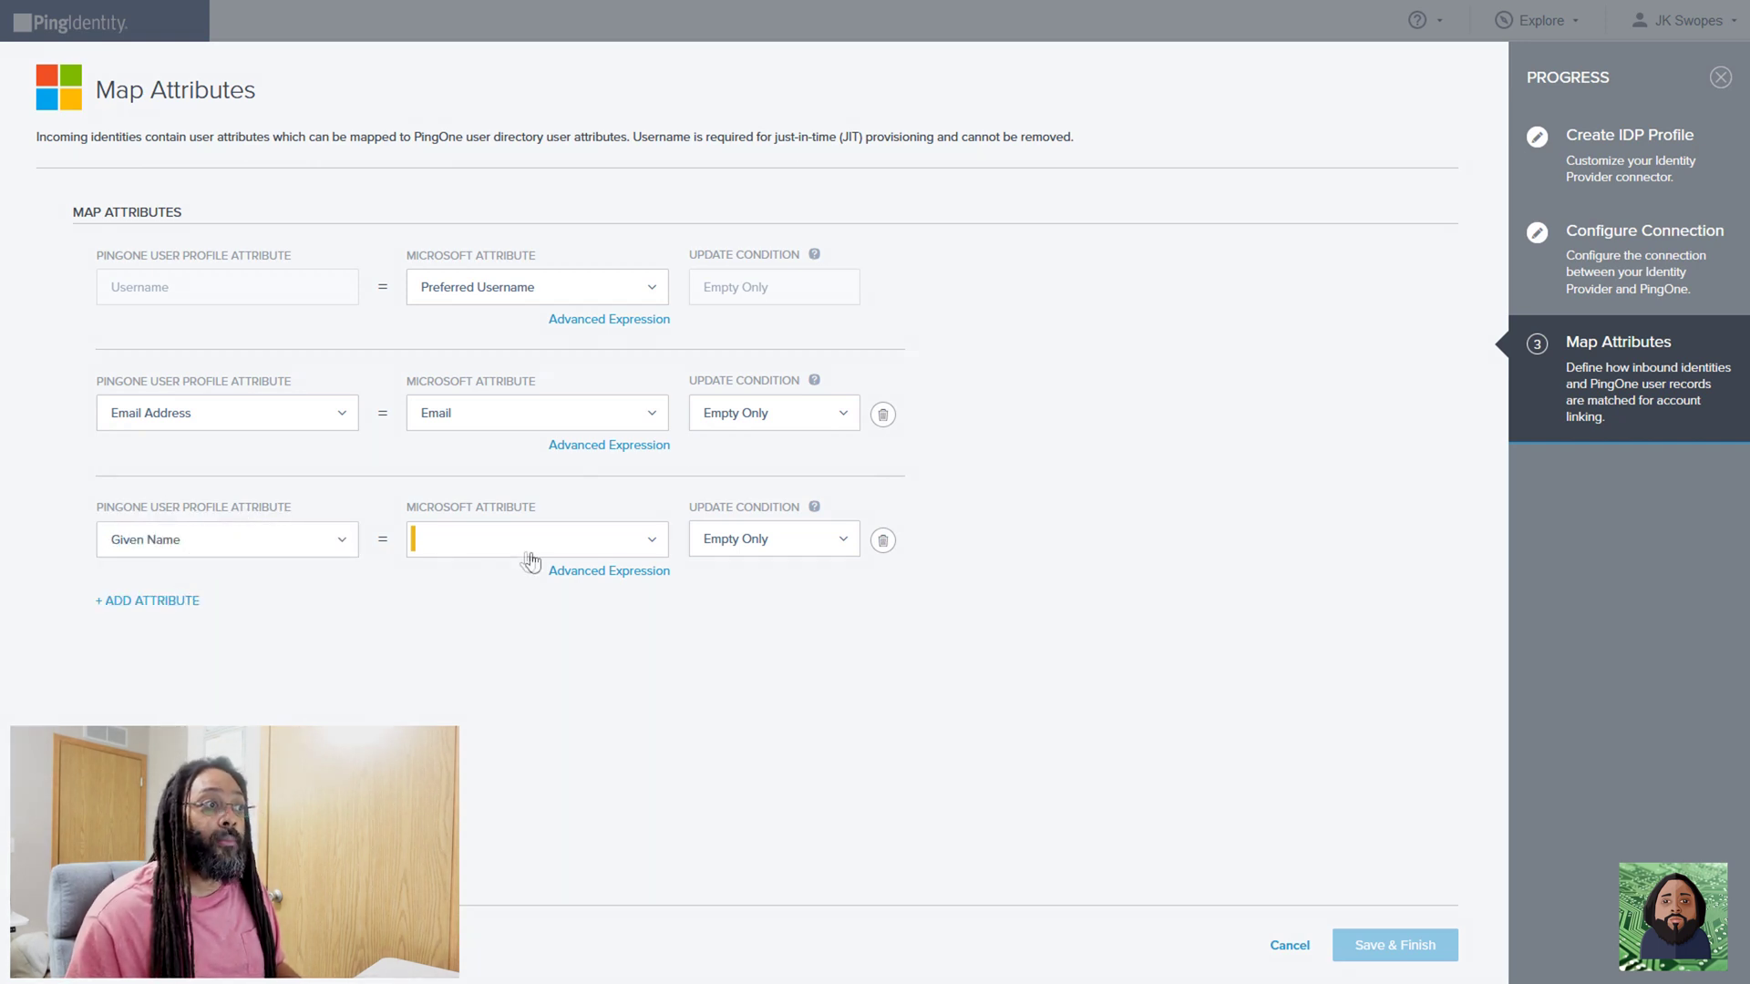
pyautogui.click(492, 547)
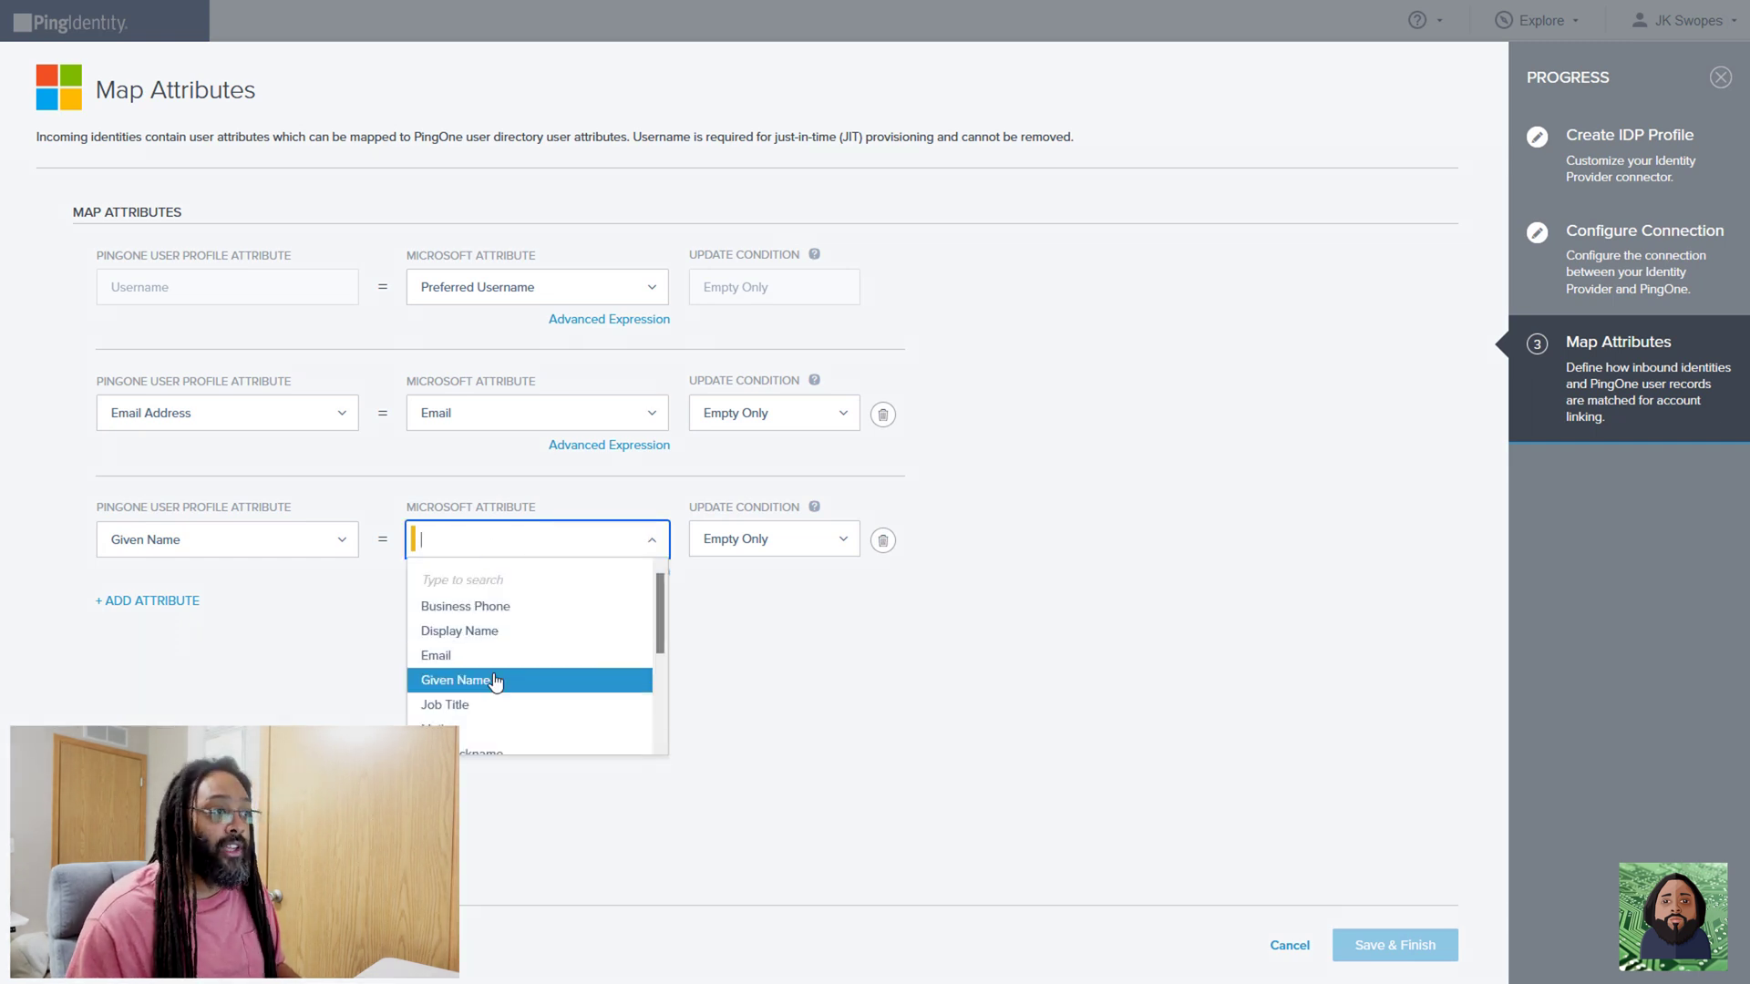
pyautogui.click(495, 684)
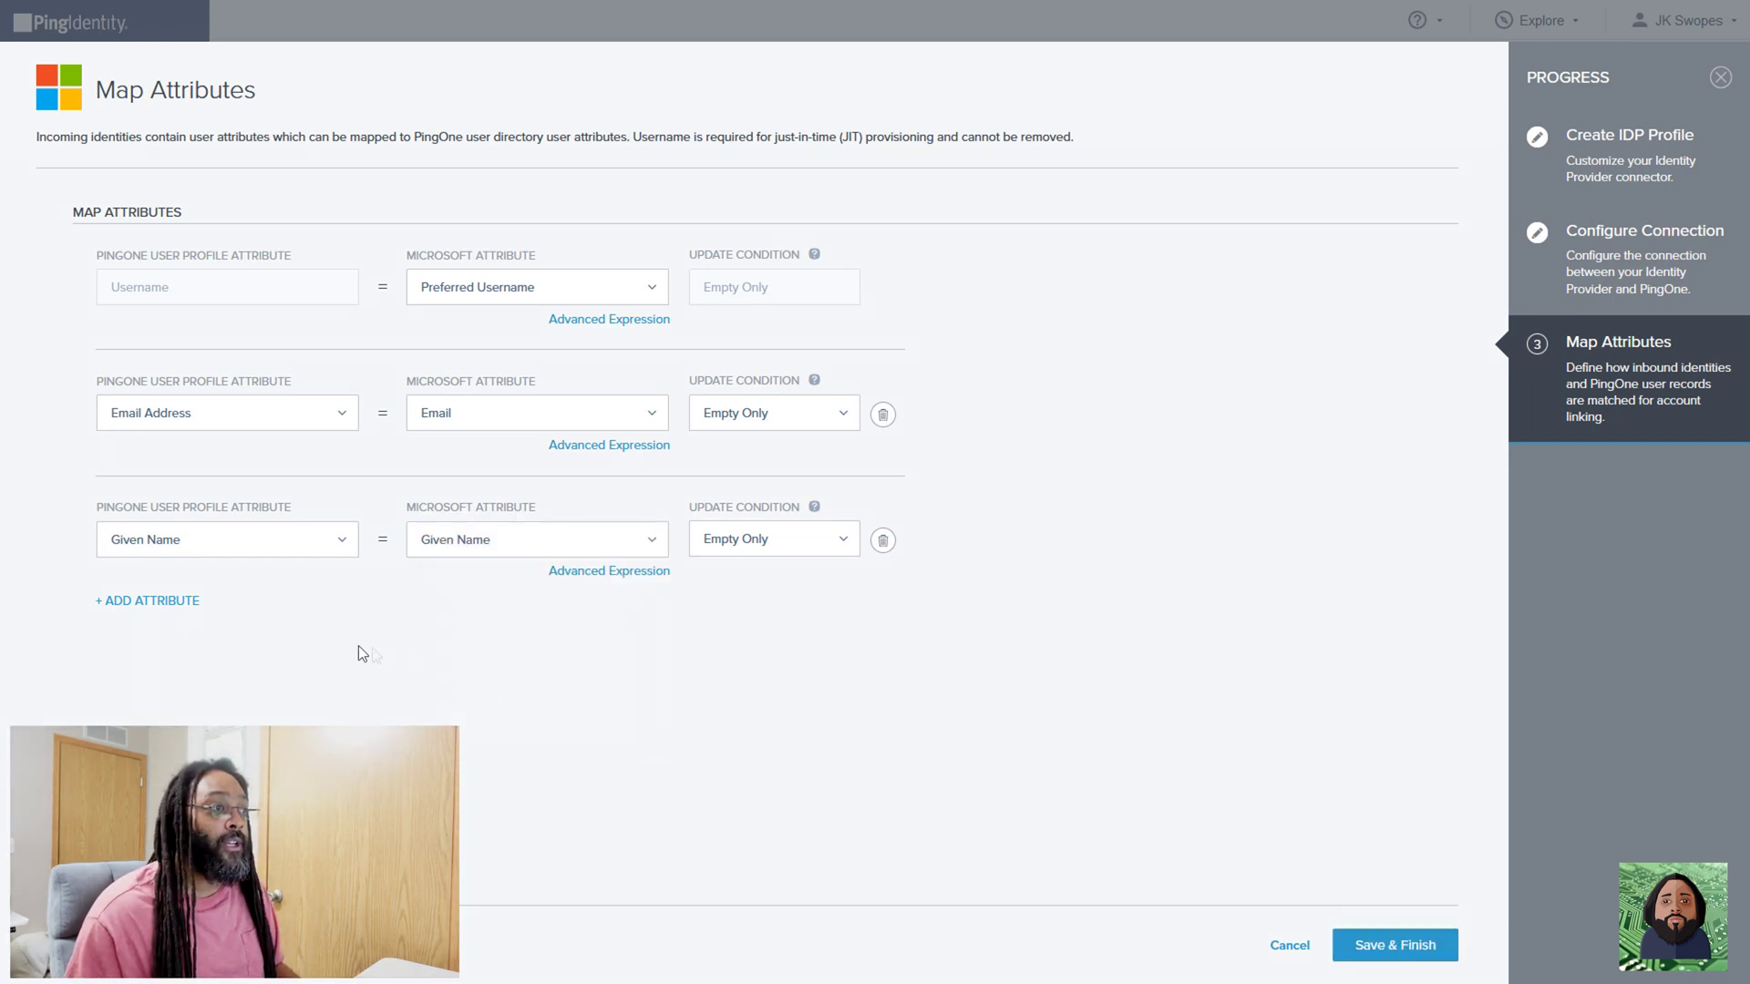
# Add a fourth mapping row with Family Name as the PingOne attribute
pyautogui.click(152, 604)
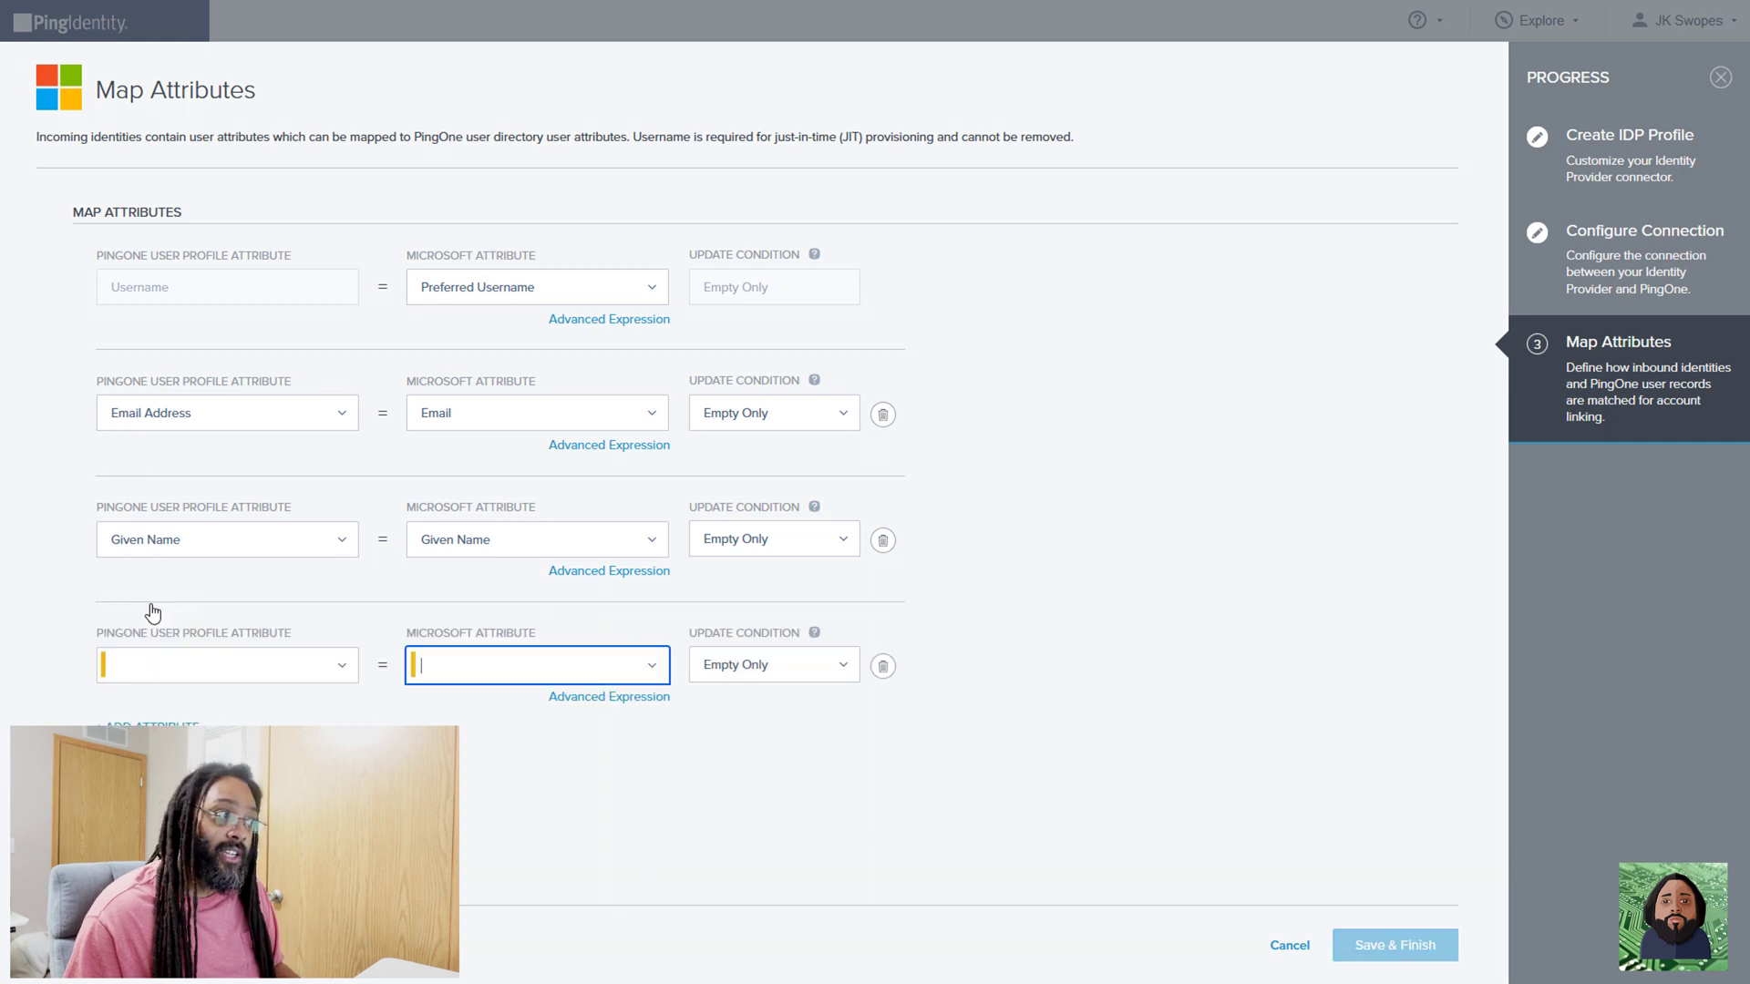
pyautogui.click(166, 681)
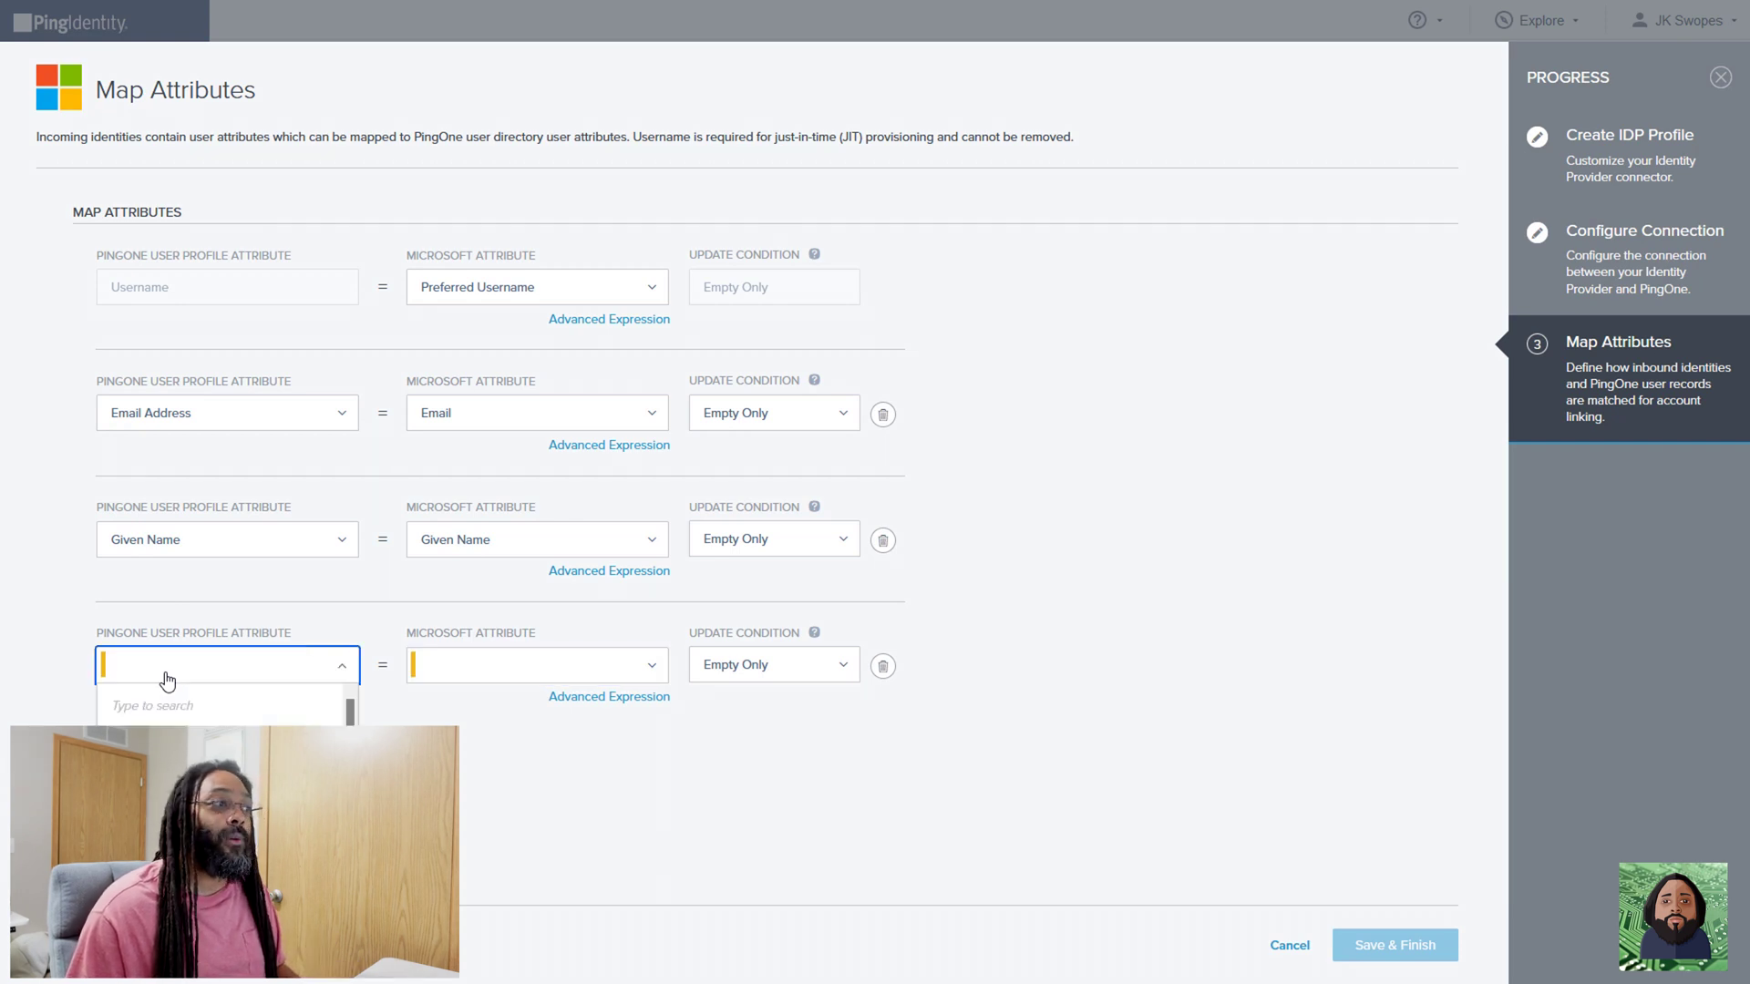
pyautogui.write('las')
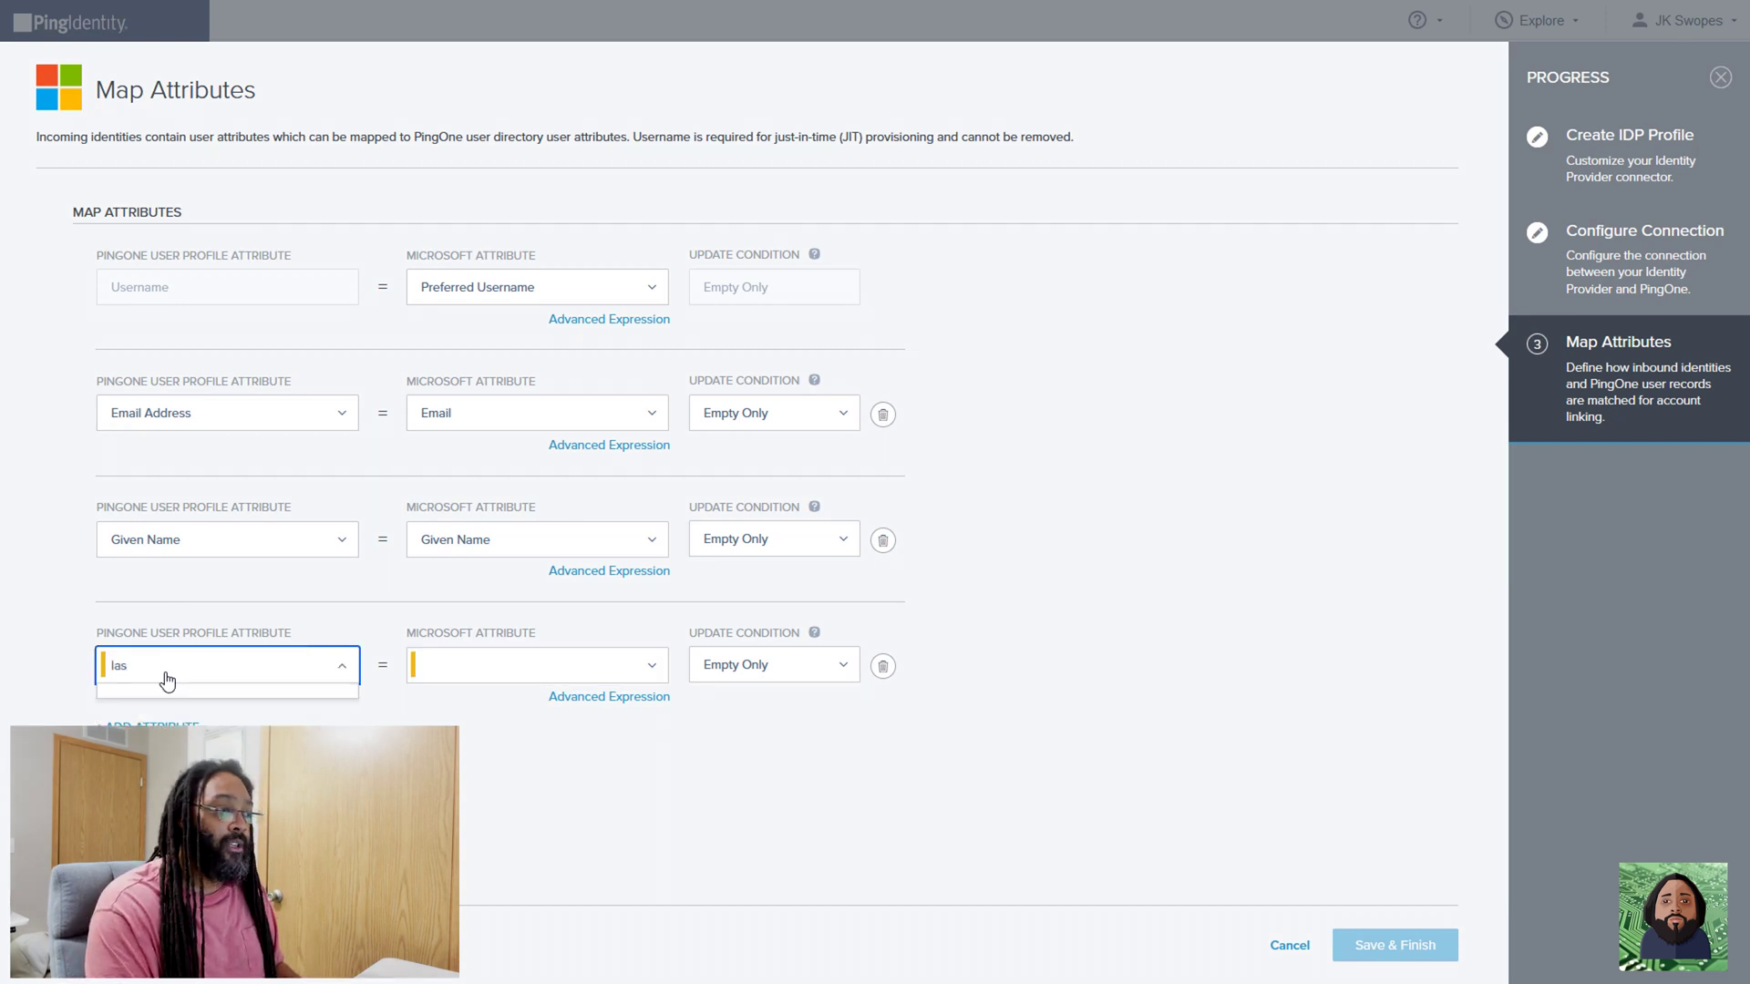
pyautogui.press('BackSpace')
pyautogui.press('BackSpace')
pyautogui.press('BackSpace')
pyautogui.write('sur')
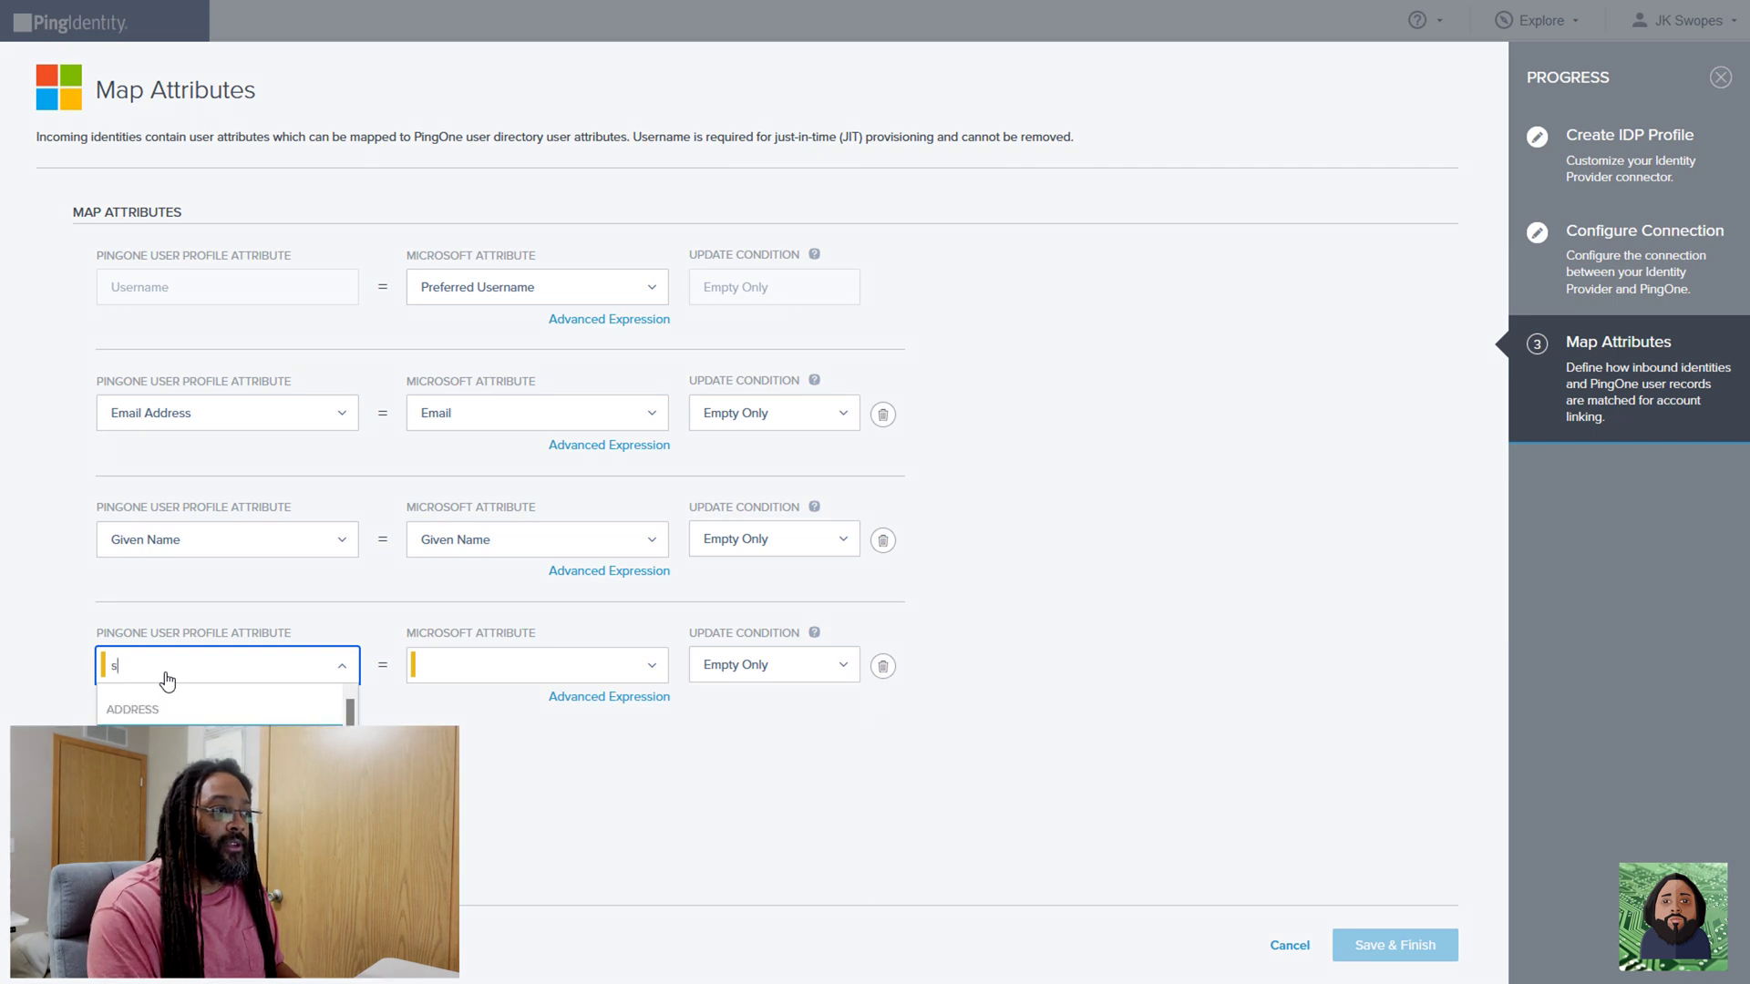
pyautogui.press('BackSpace')
pyautogui.press('BackSpace')
pyautogui.press('BackSpace')
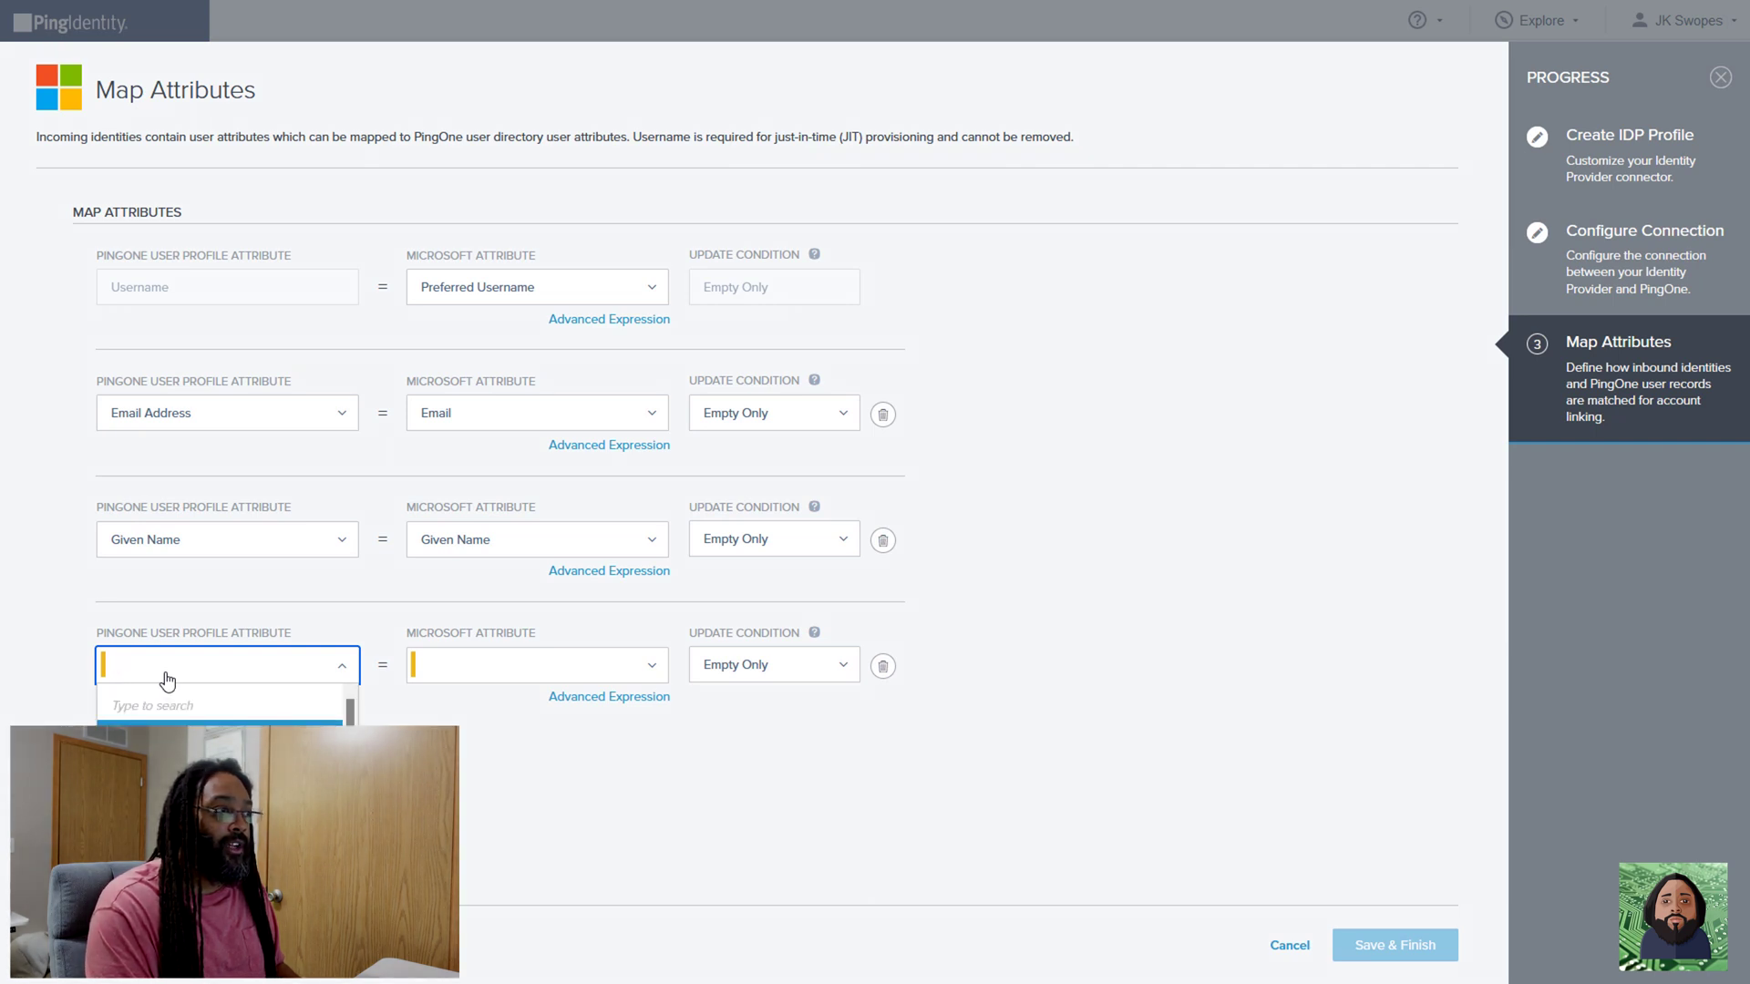
pyautogui.write('fam')
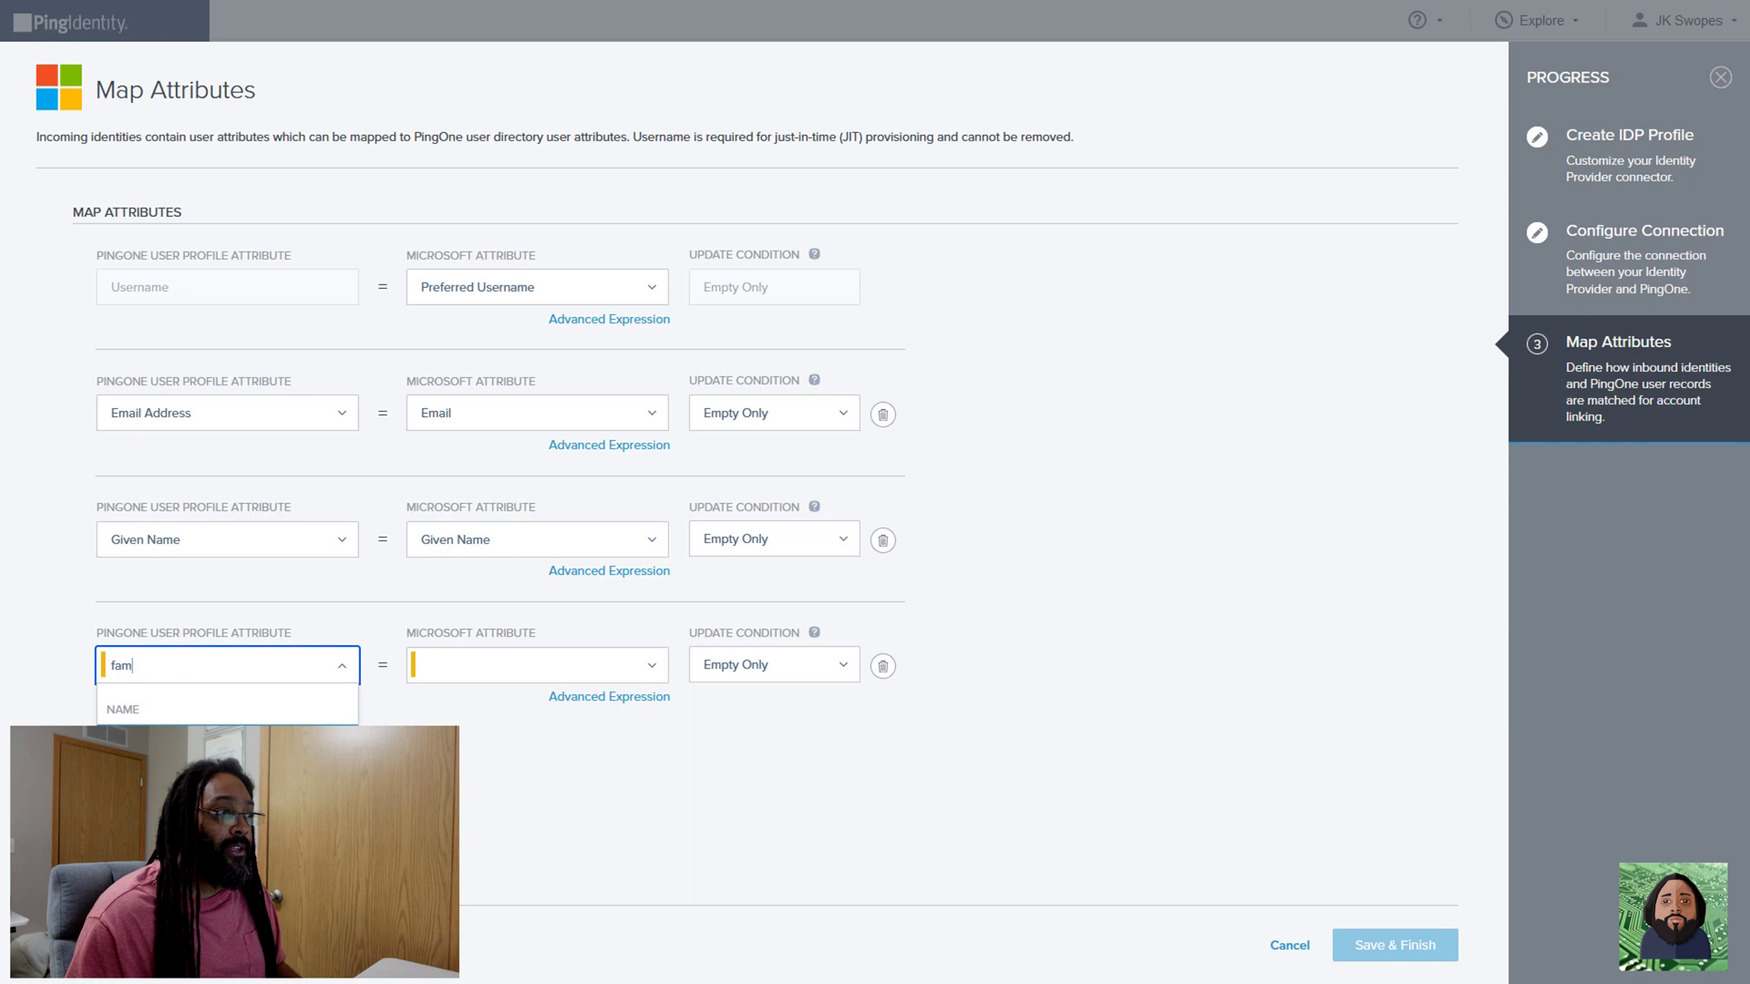
pyautogui.click(173, 743)
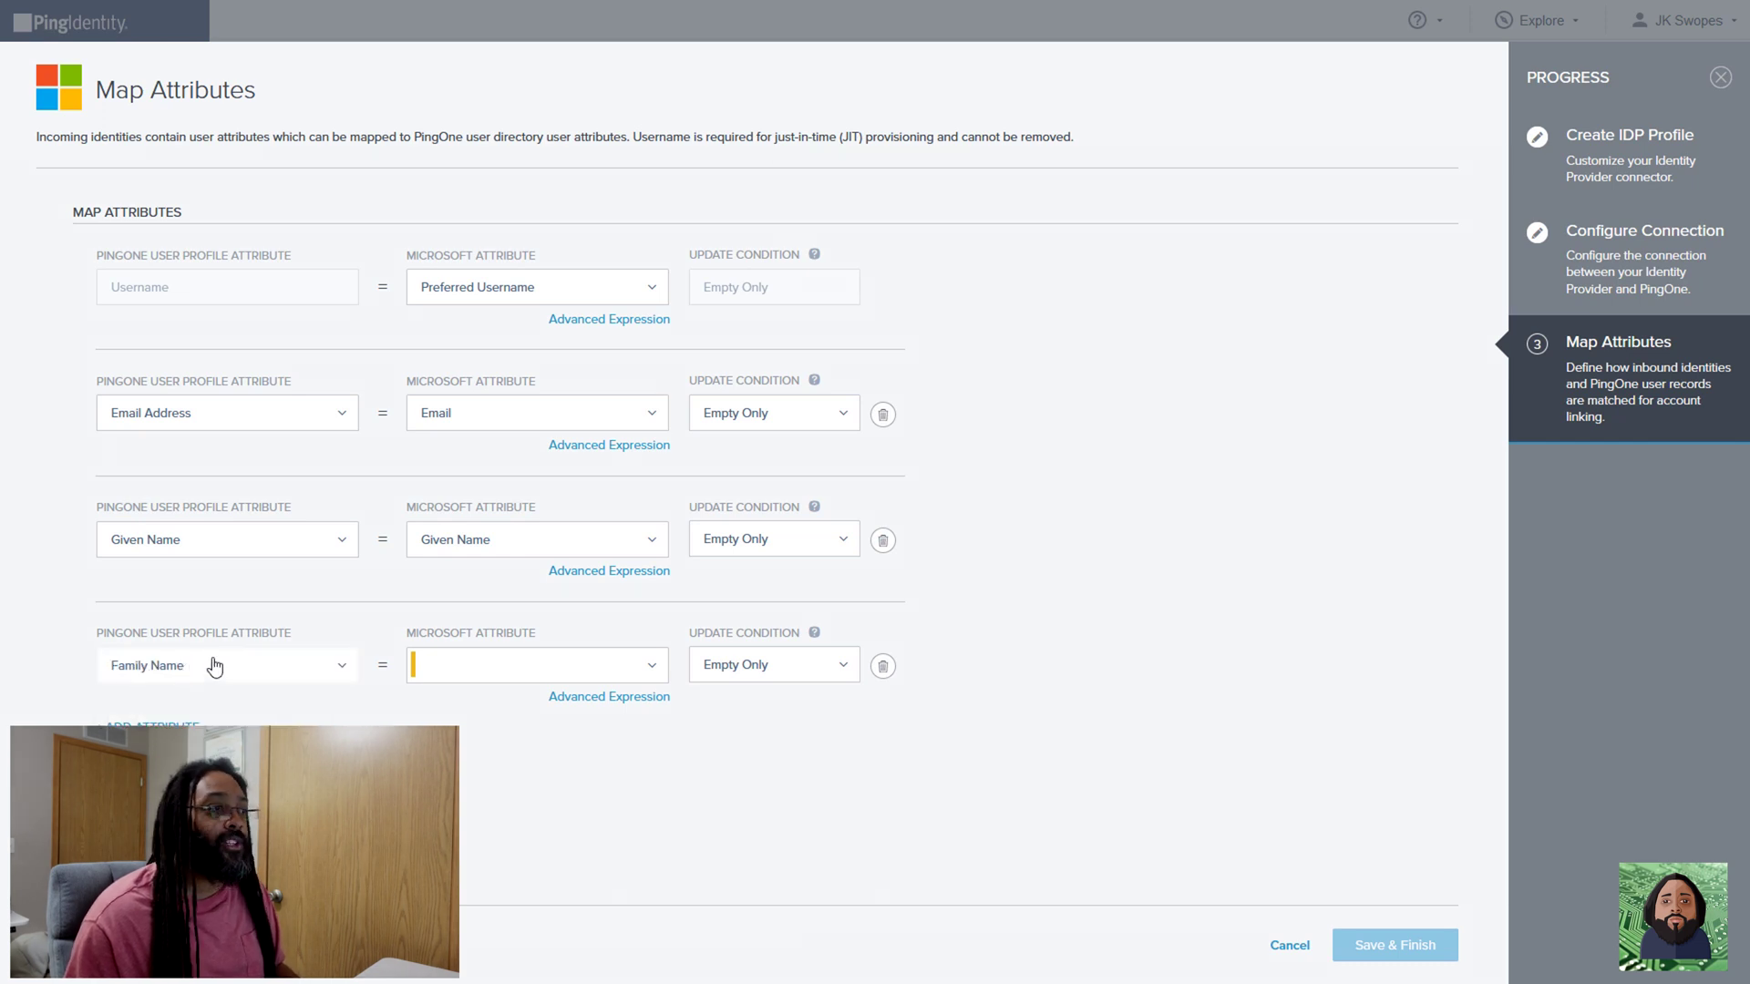
# Map Family Name to Microsoft's Surname and finish with Save & Finish
pyautogui.click(532, 676)
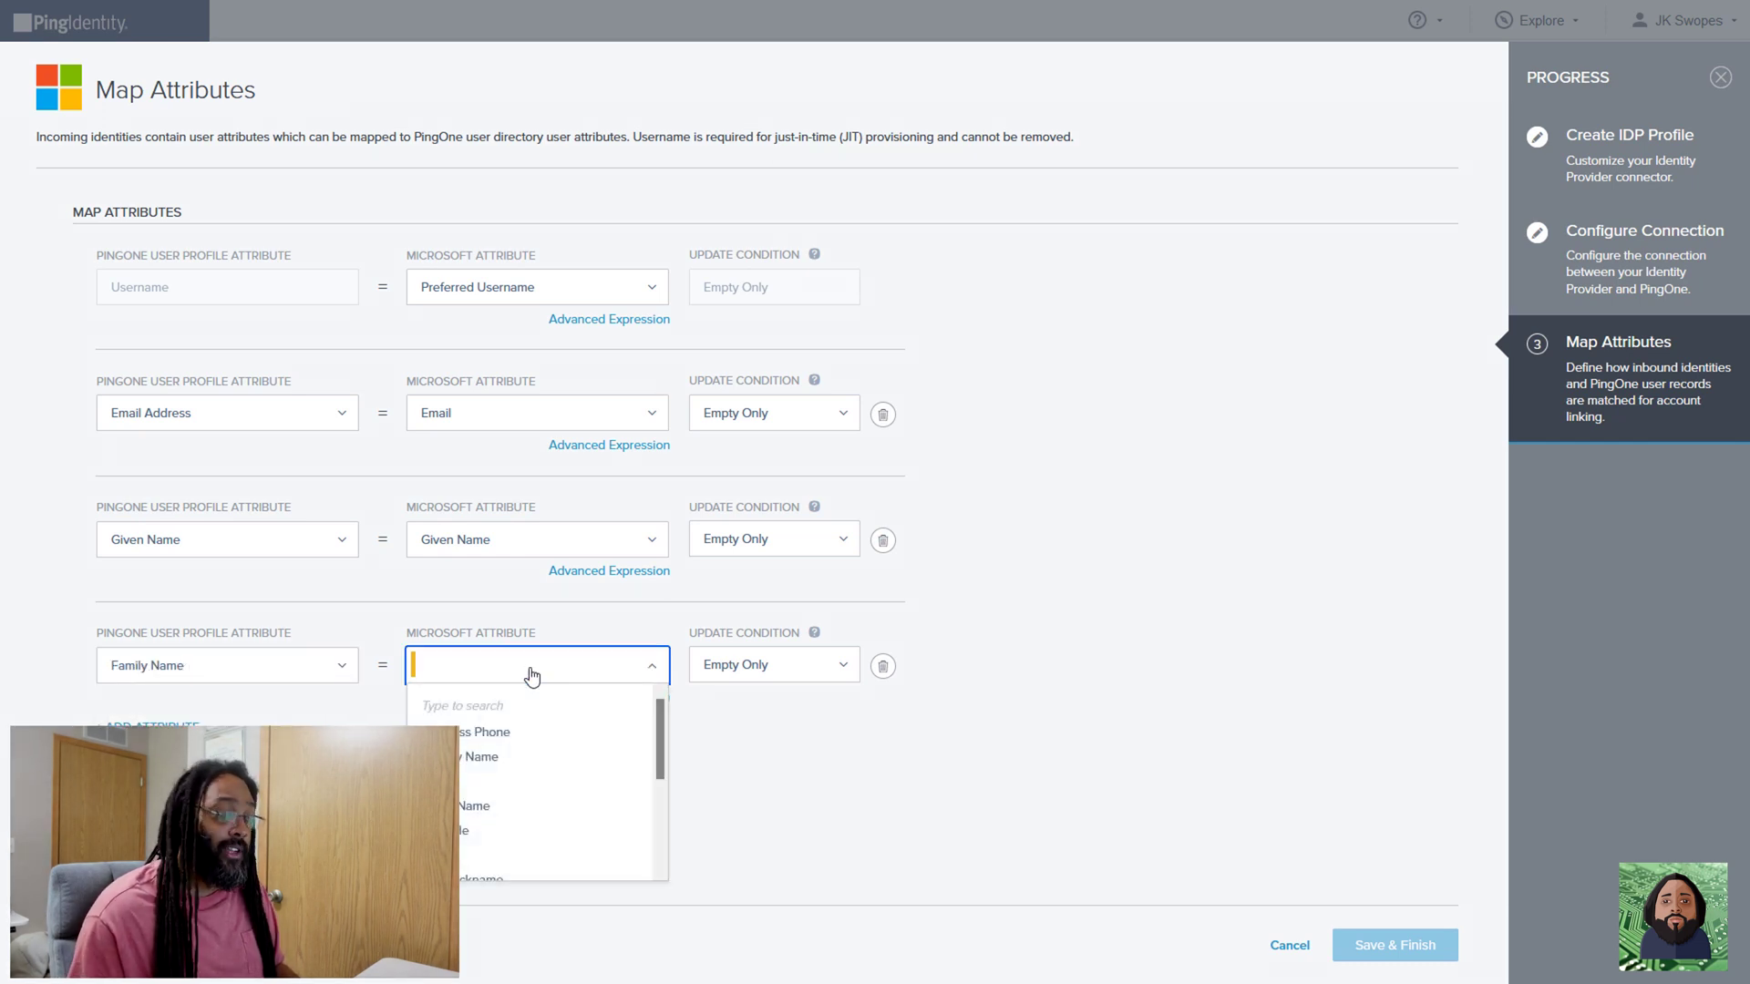
pyautogui.write('fam')
pyautogui.press('BackSpace')
pyautogui.press('BackSpace')
pyautogui.press('BackSpace')
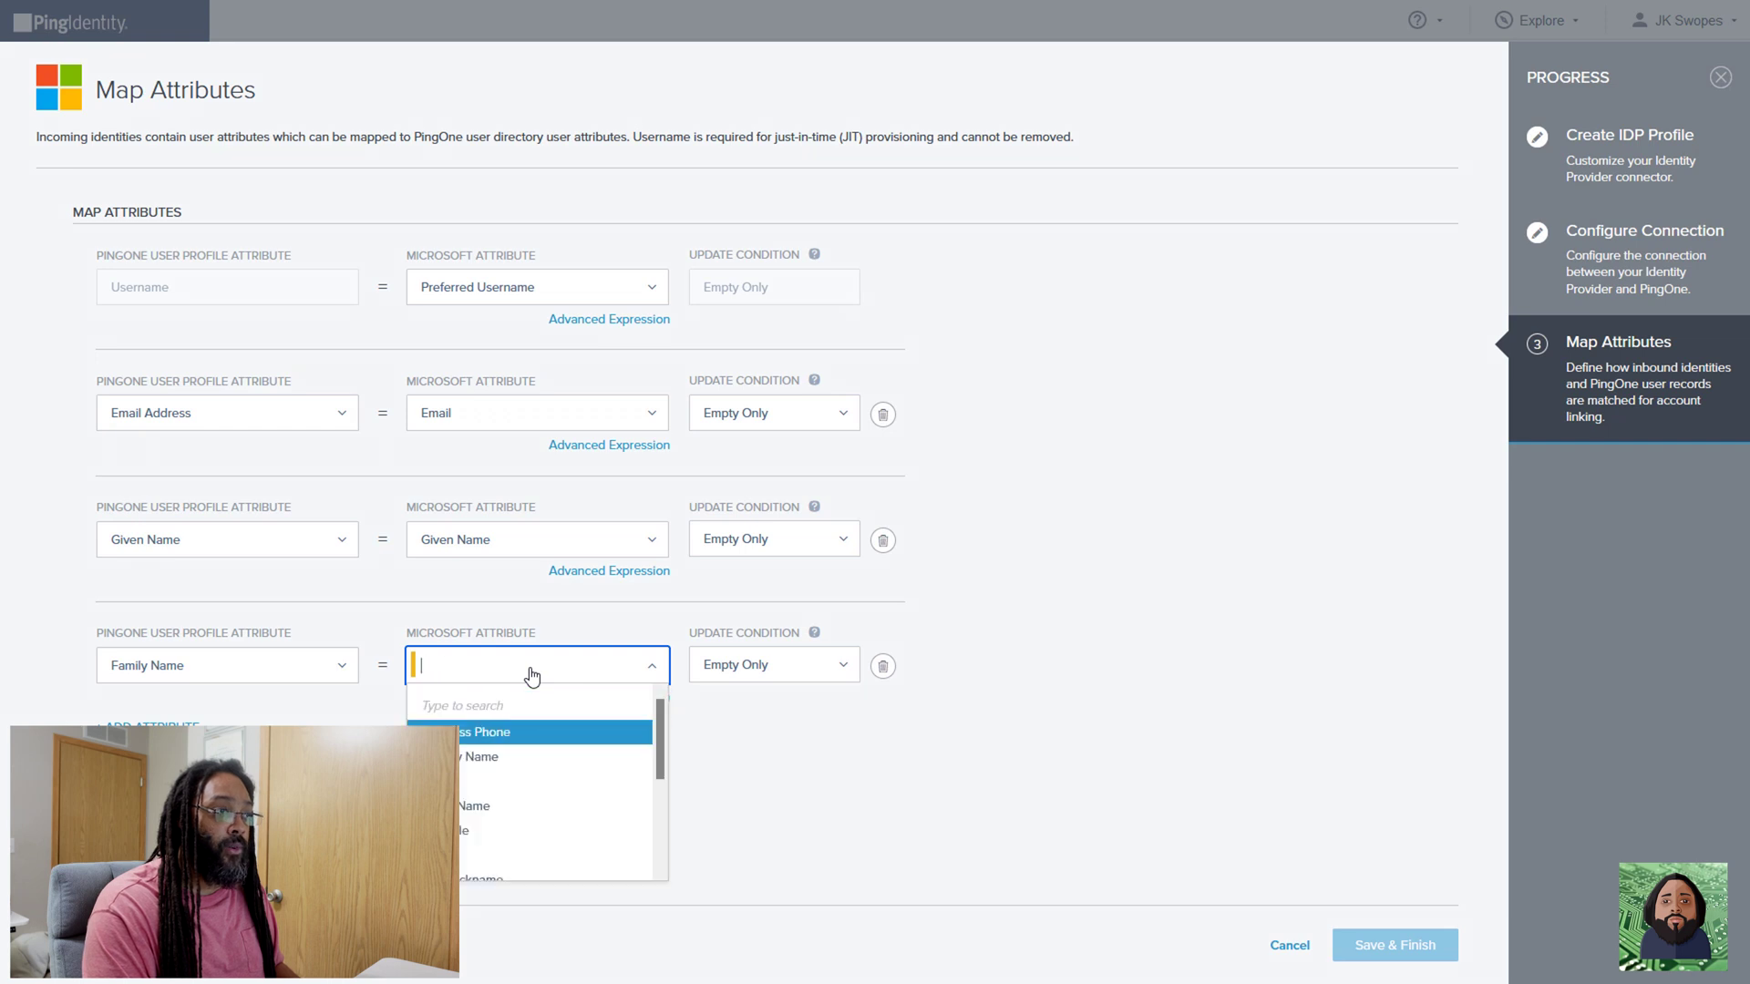
pyautogui.write('las')
pyautogui.press('BackSpace')
pyautogui.press('BackSpace')
pyautogui.press('BackSpace')
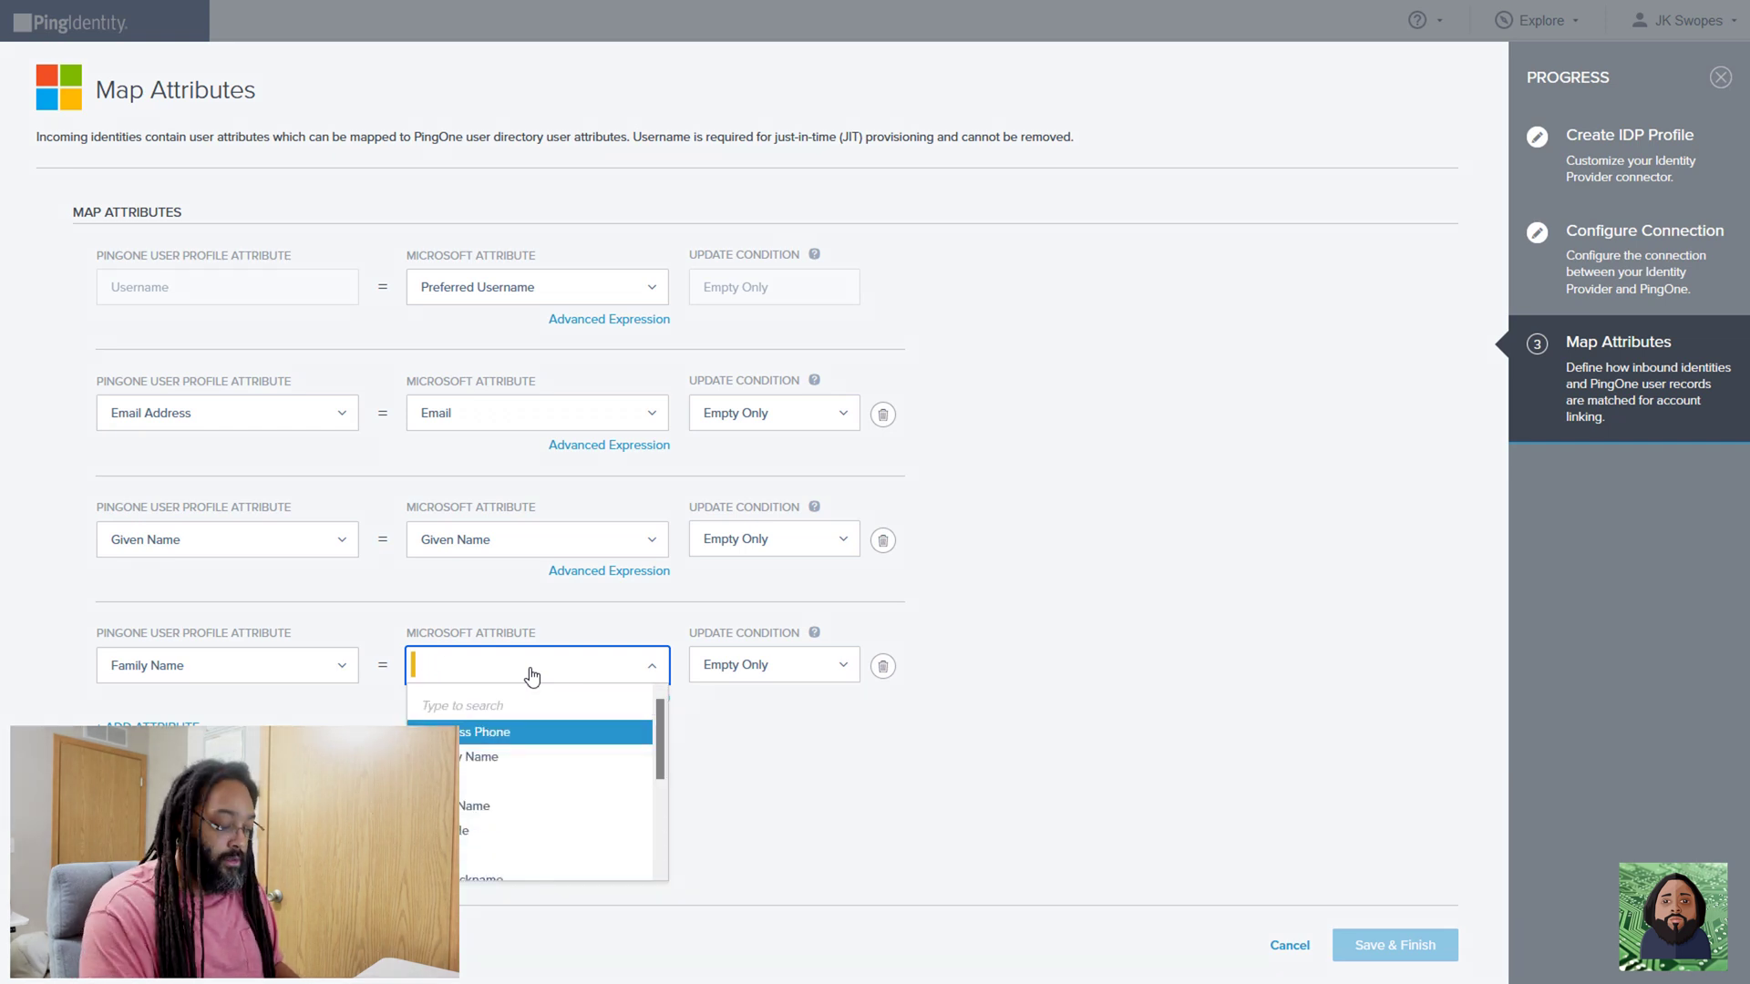
pyautogui.write('sur')
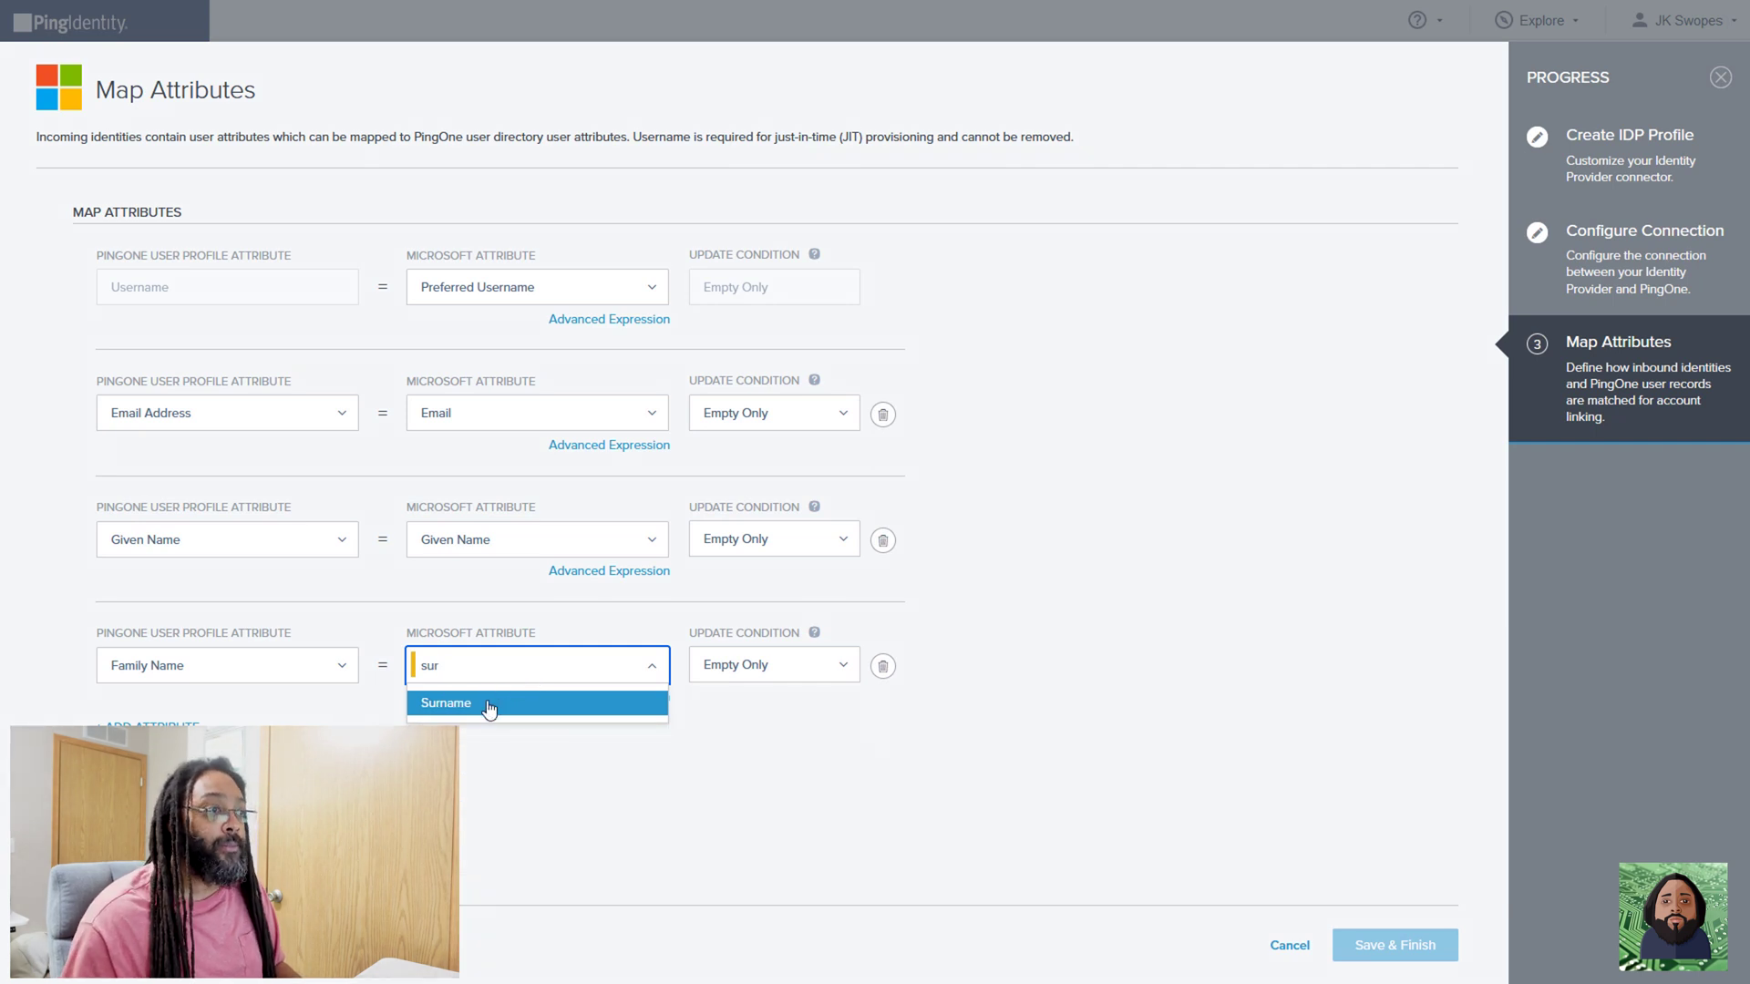
pyautogui.click(489, 708)
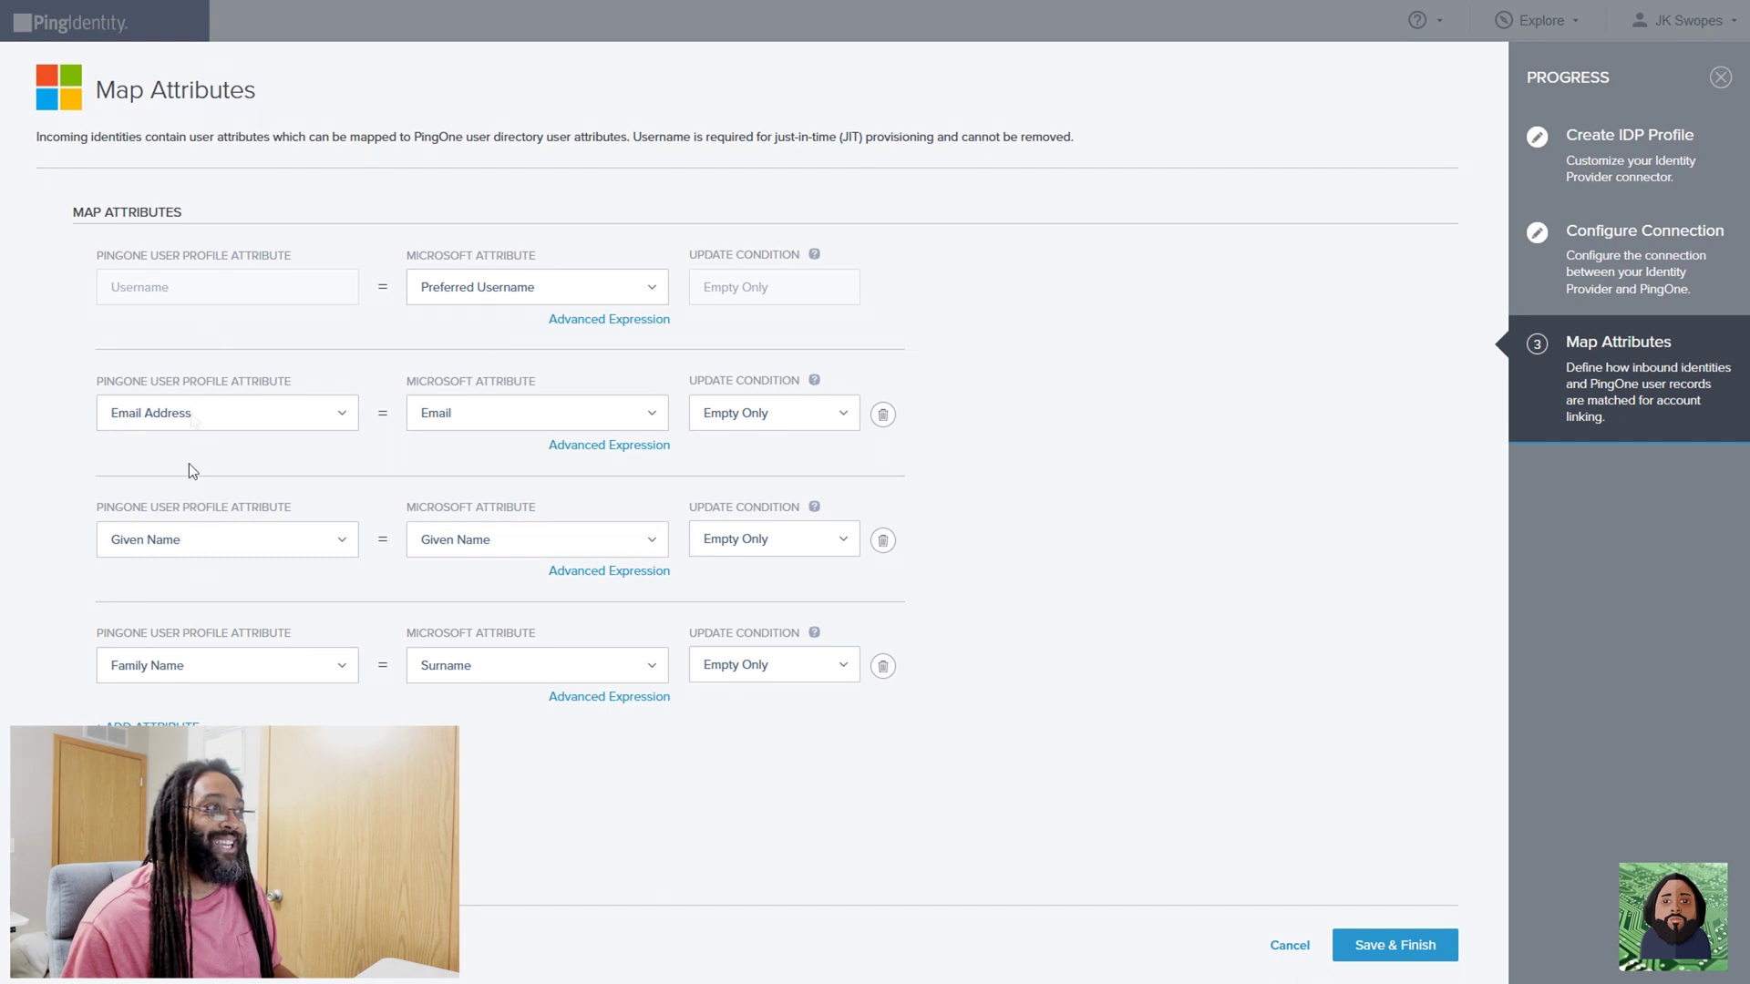
pyautogui.click(1404, 947)
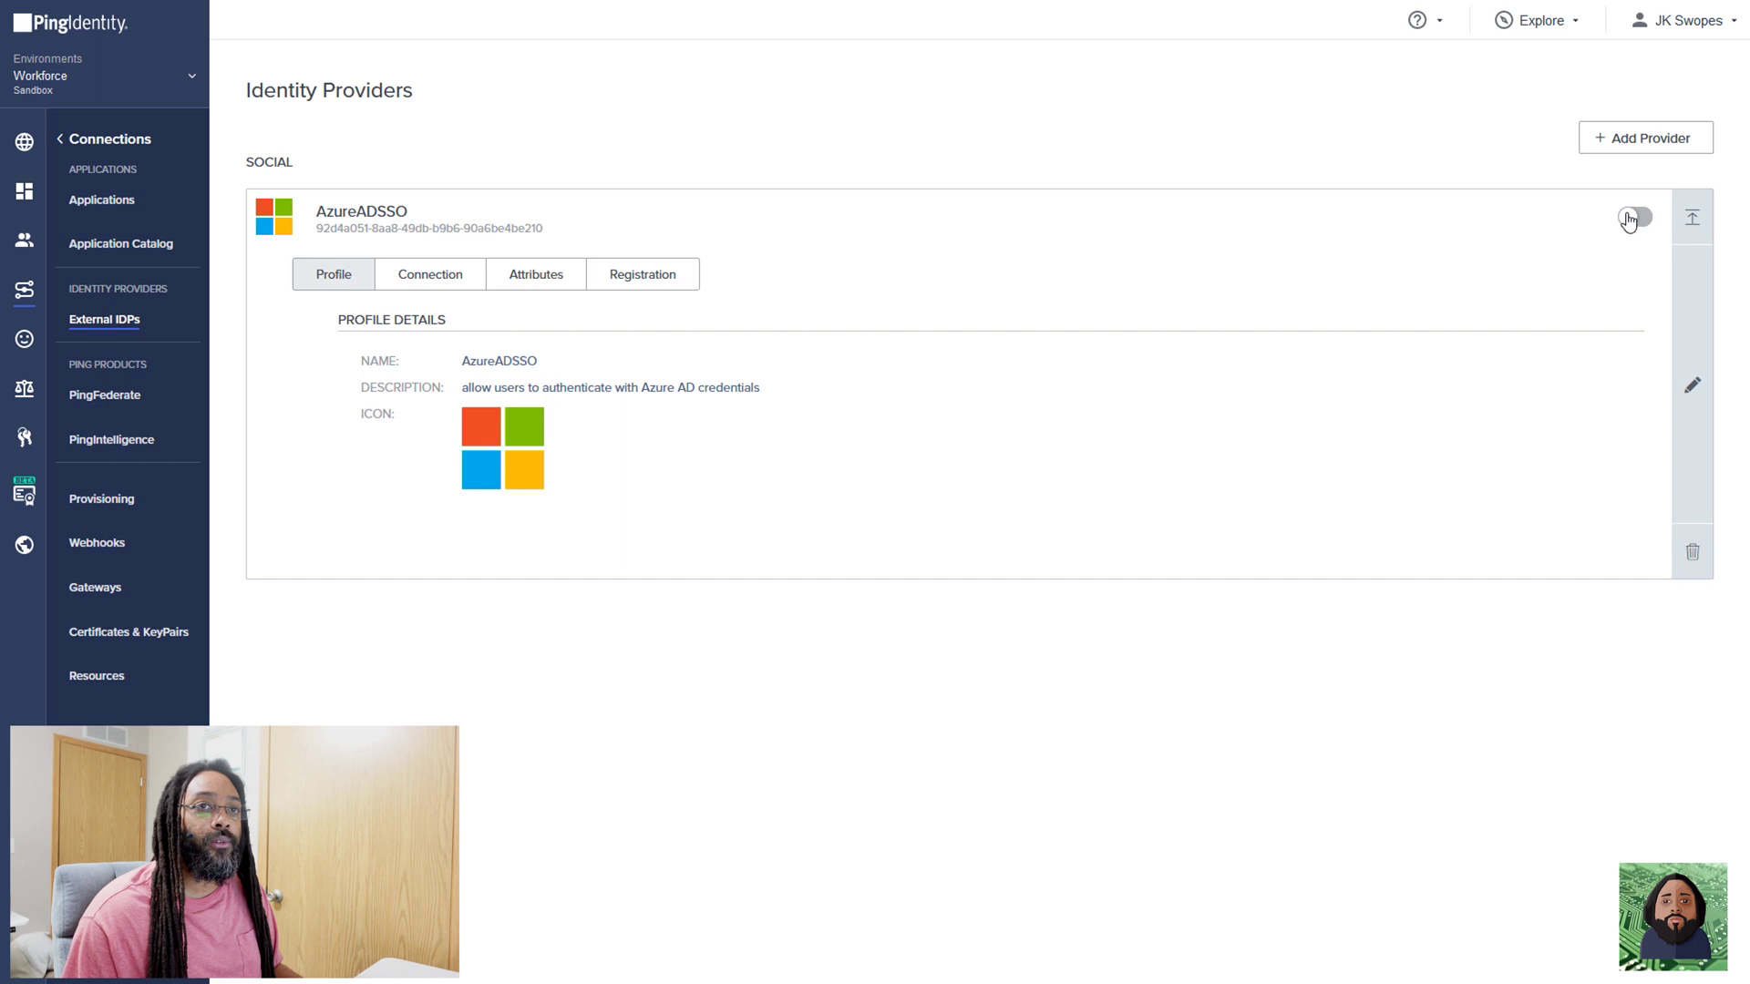
# Enable the AzureADSSO provider, then go to the Experiences section
pyautogui.click(1628, 222)
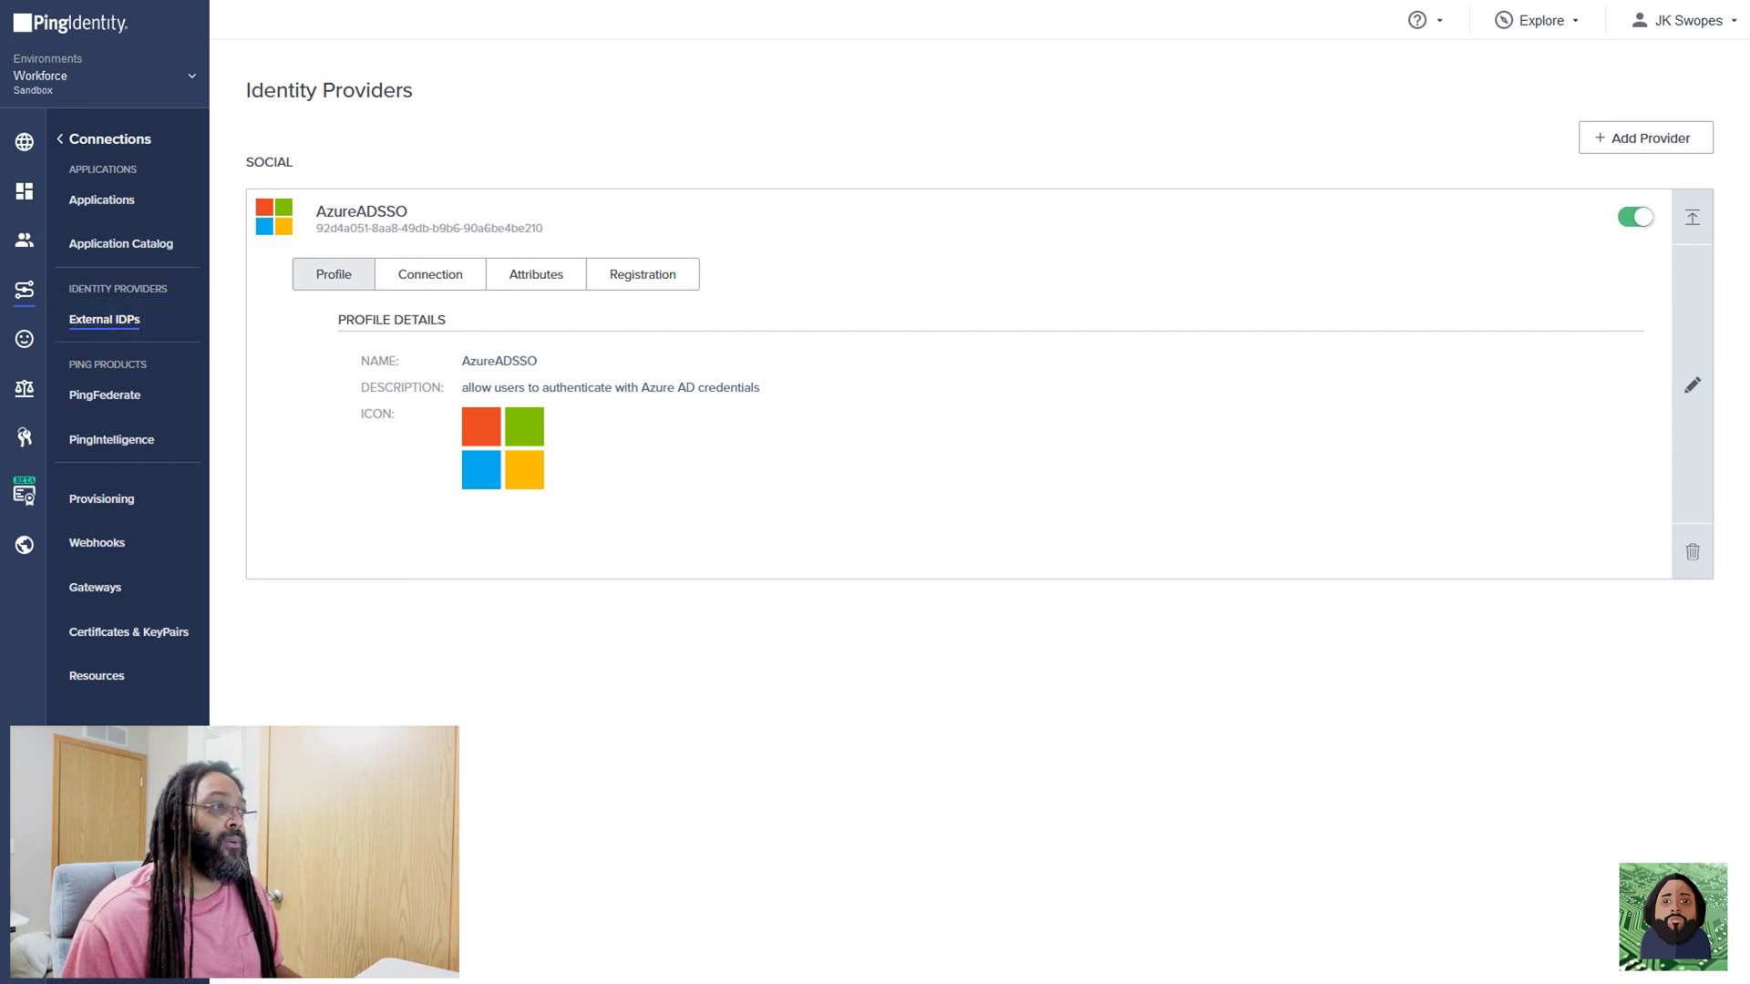
pyautogui.click(25, 348)
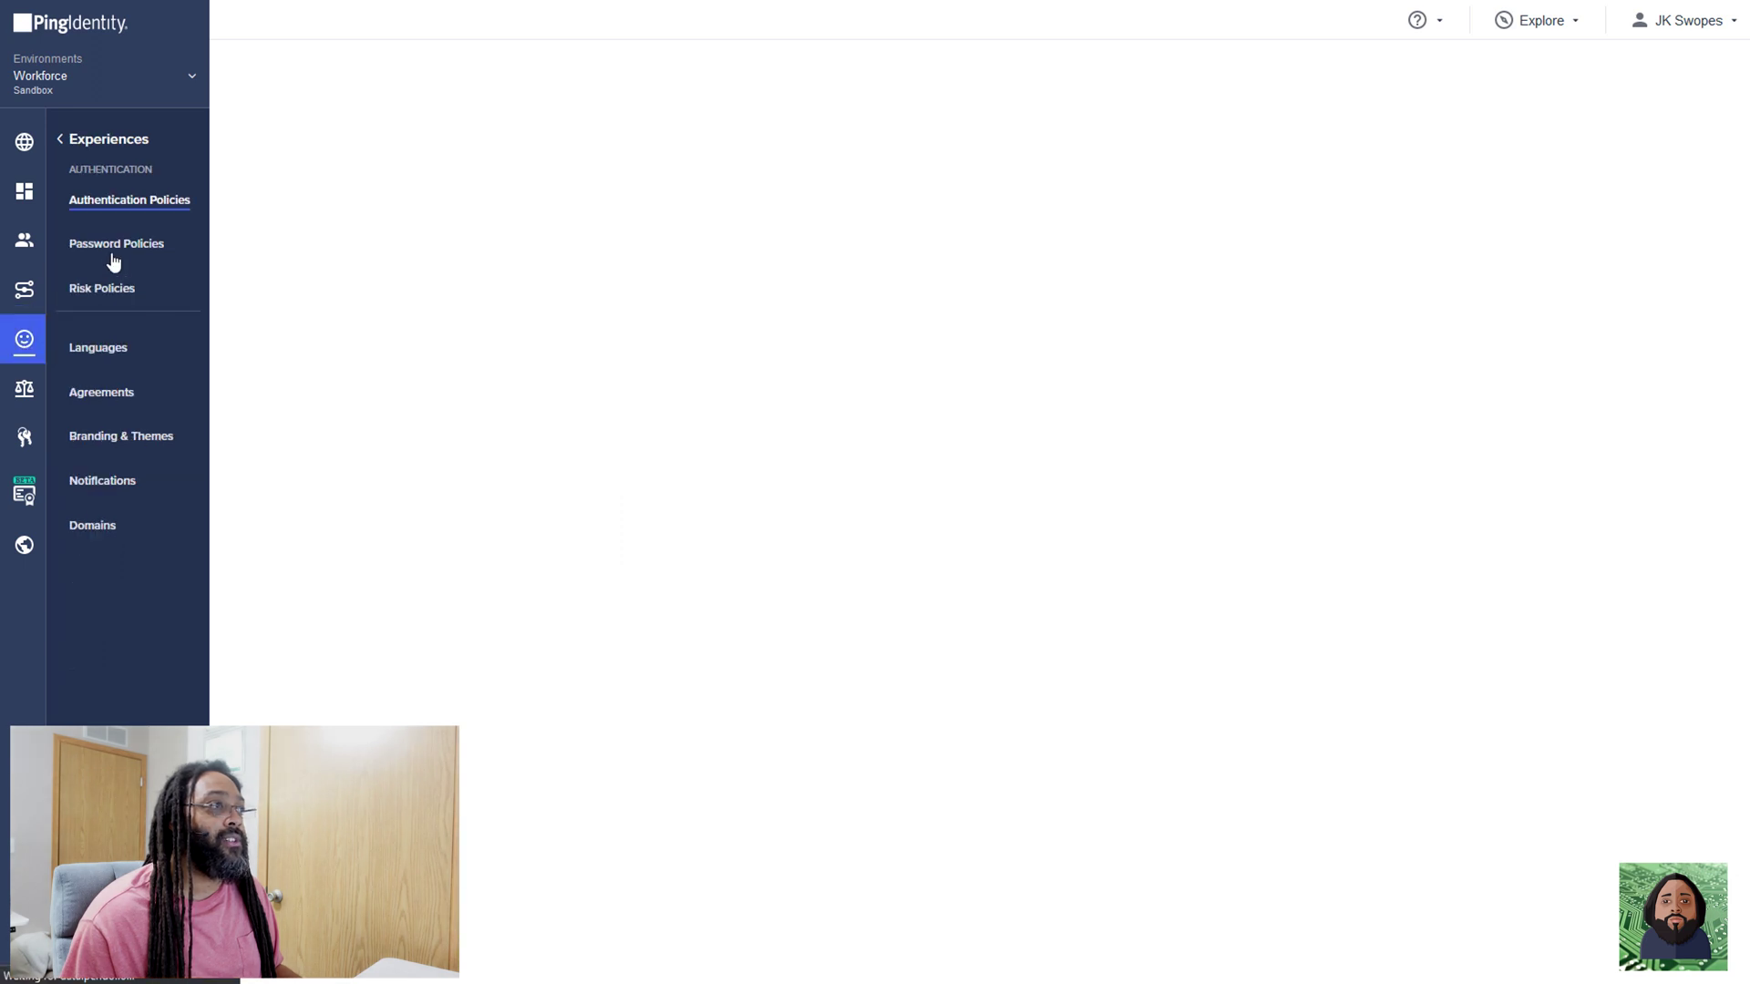
# Open the Single_Factor policy under Authentication Policies for editing
pyautogui.click(150, 205)
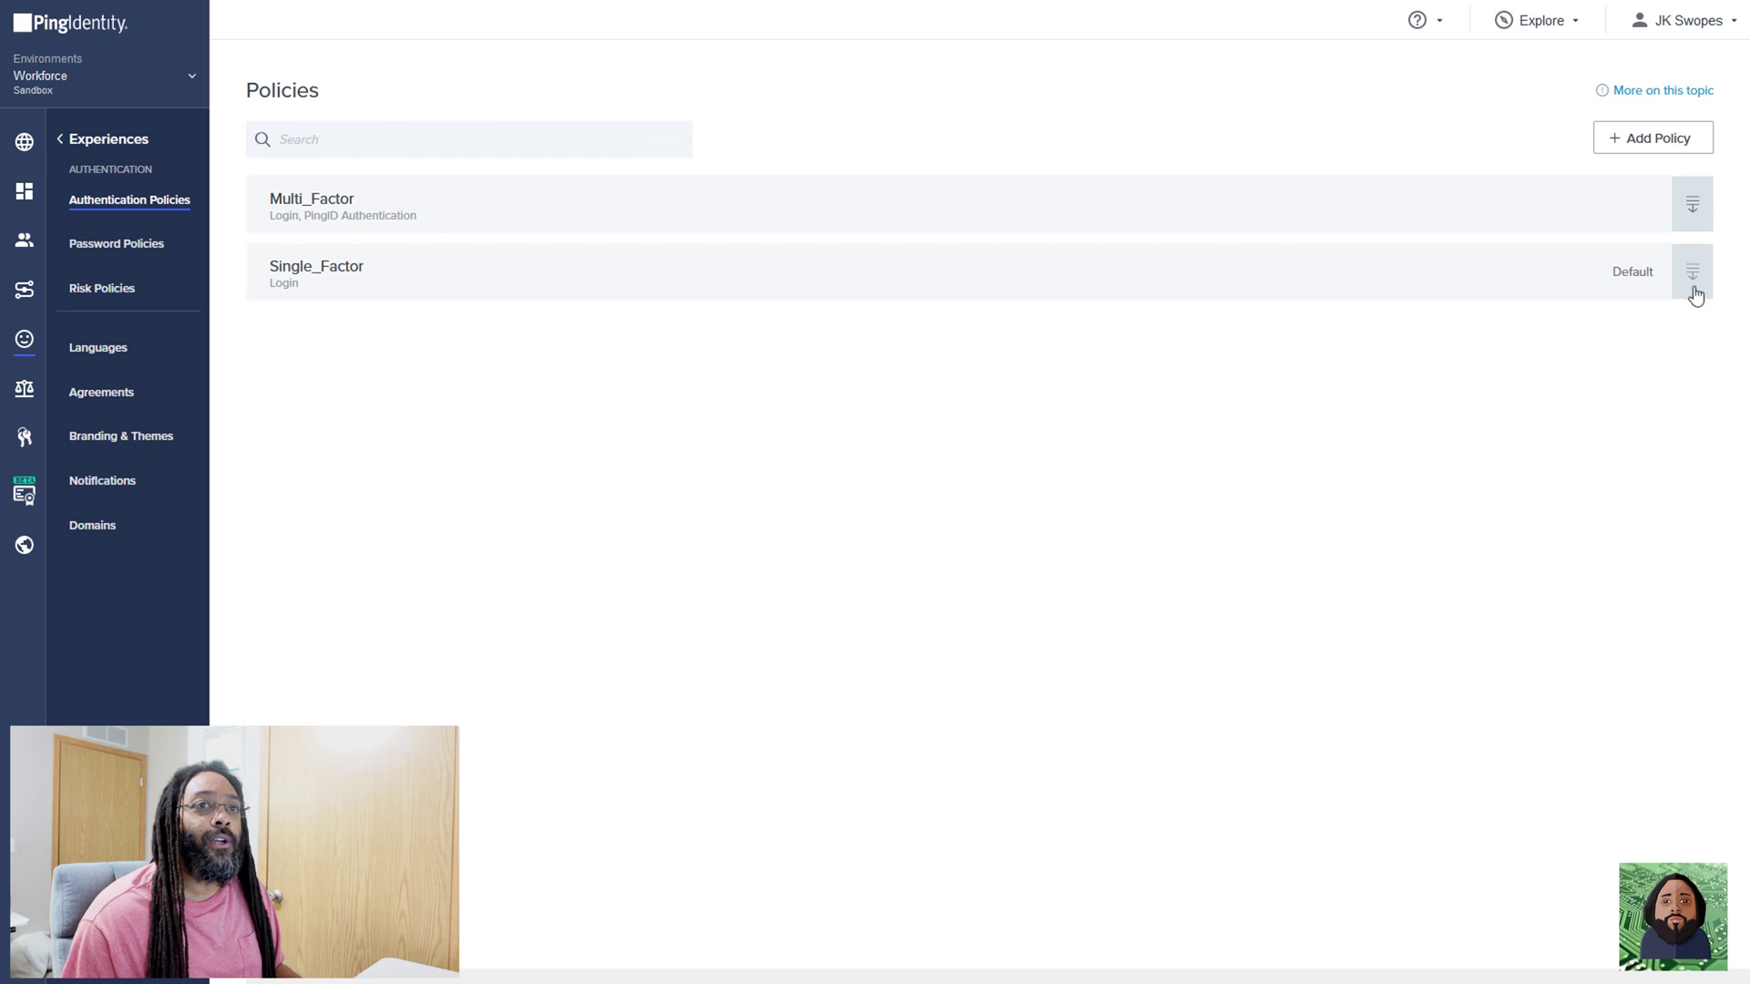
pyautogui.click(1701, 288)
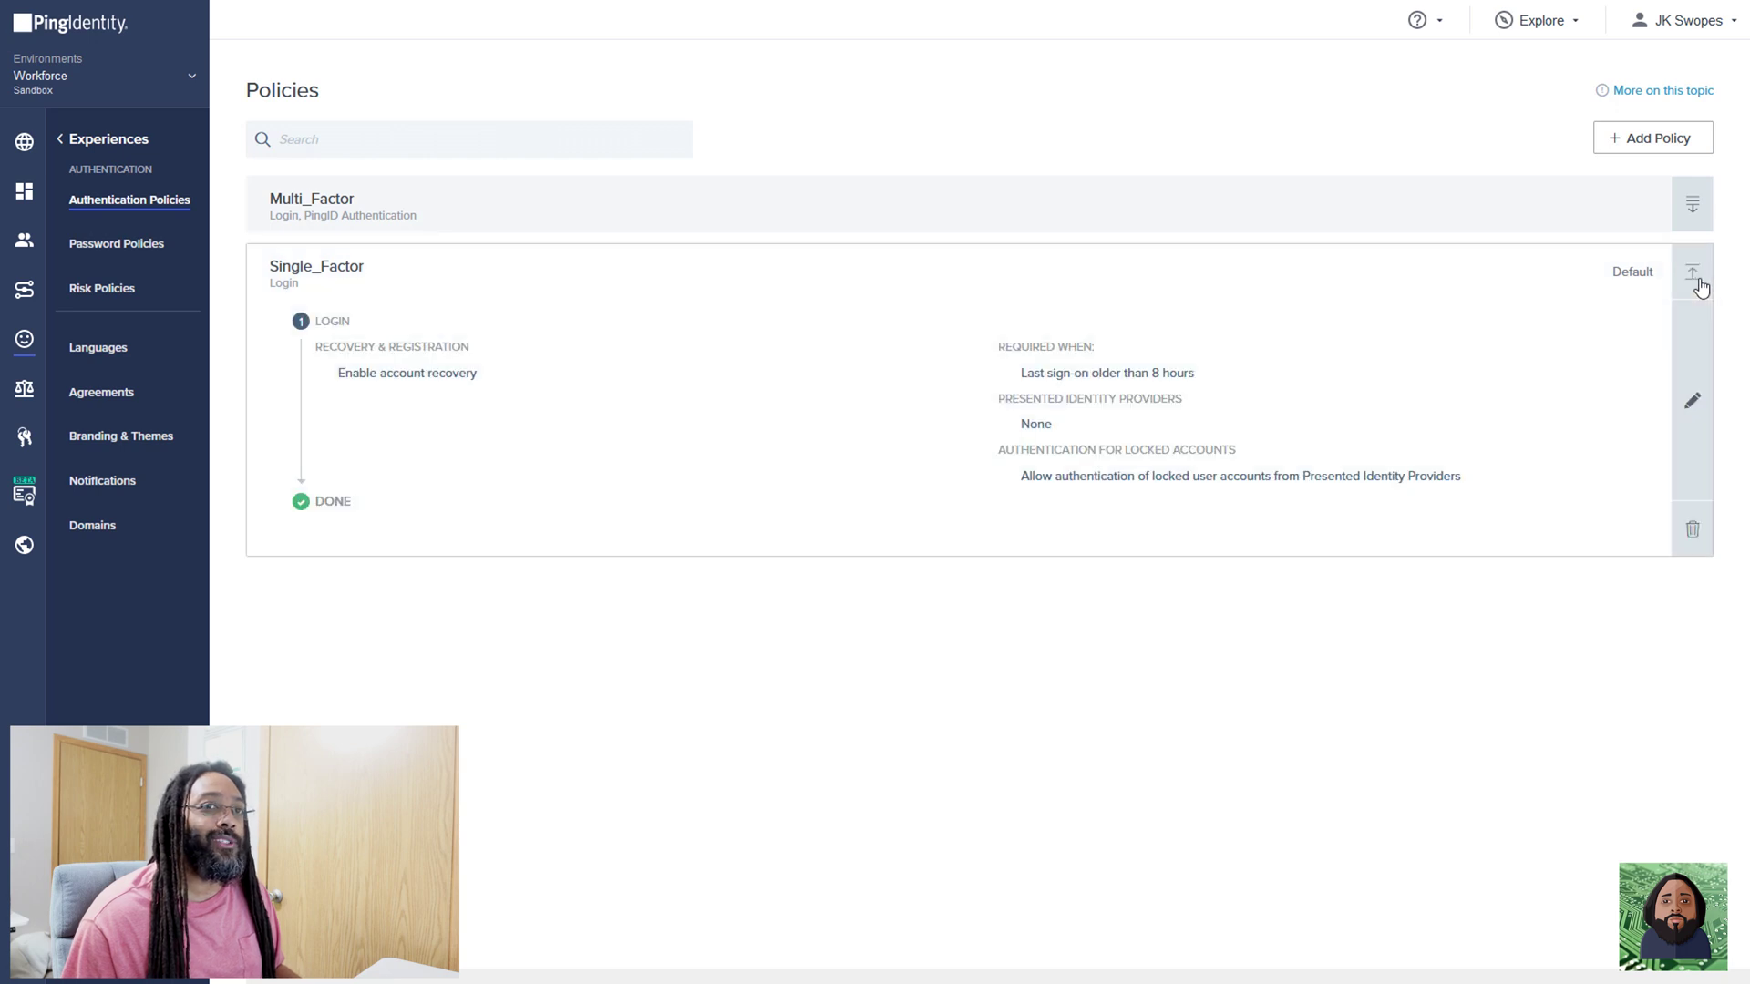
pyautogui.click(1690, 406)
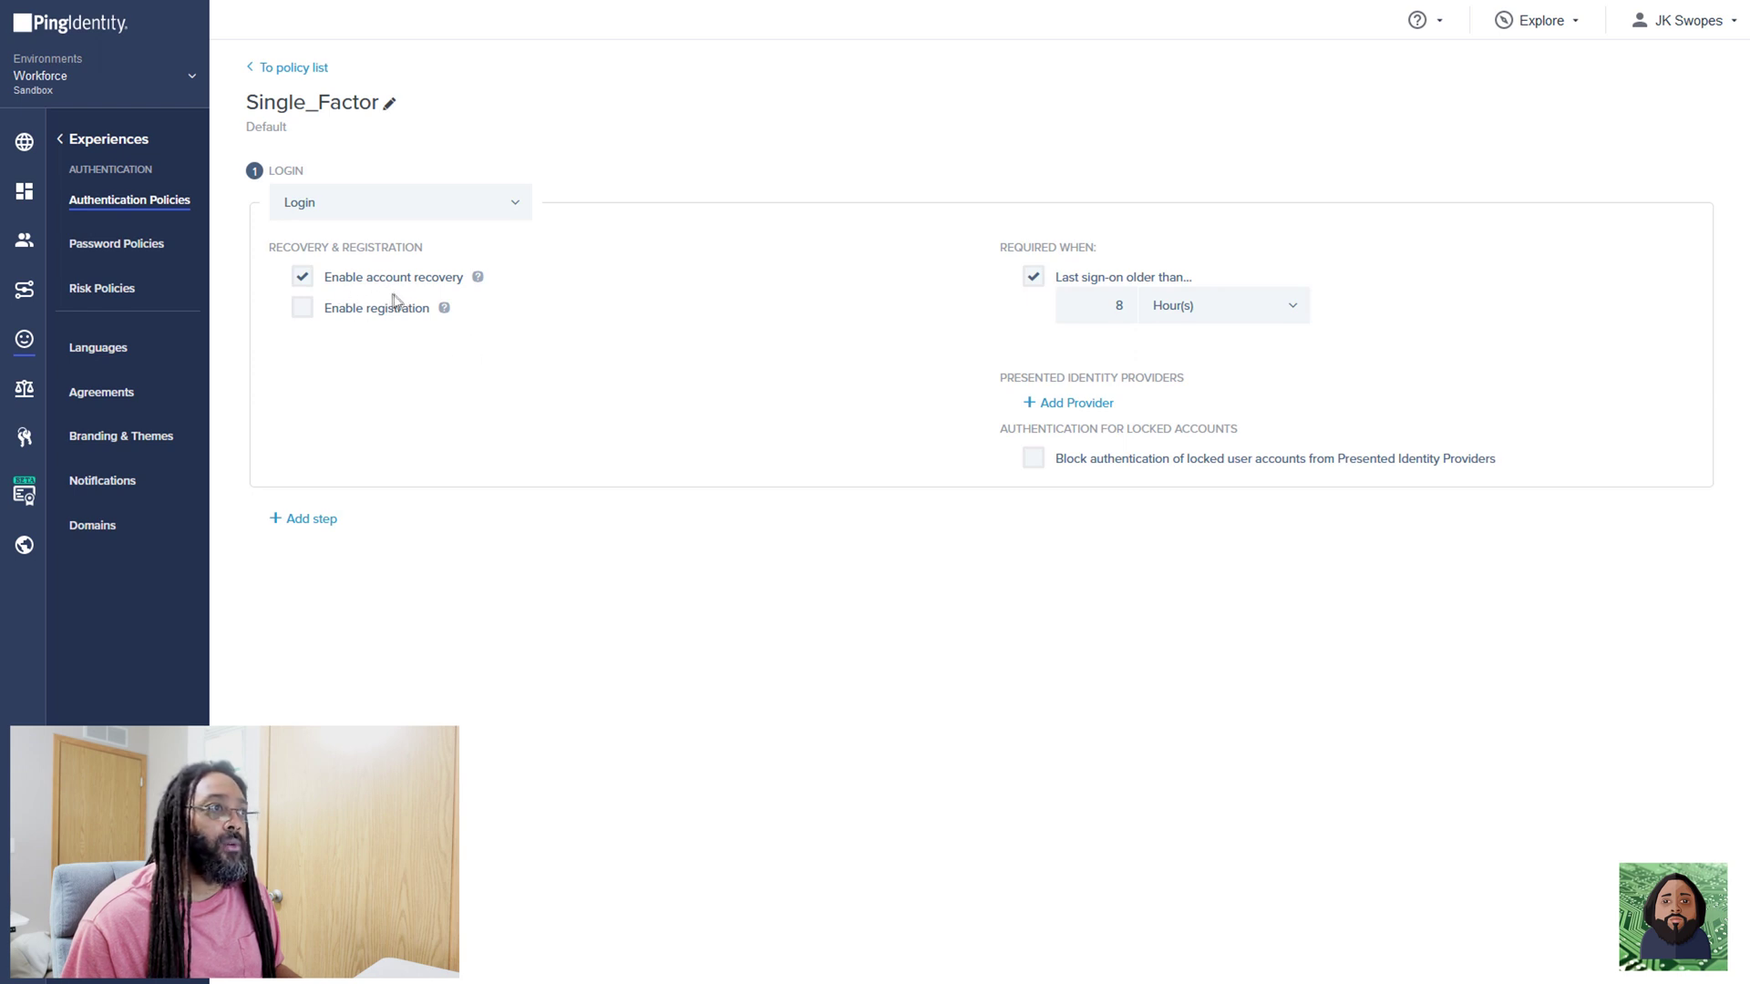
# Enable registration in the login step, placing new users in the Workforce population
pyautogui.click(303, 310)
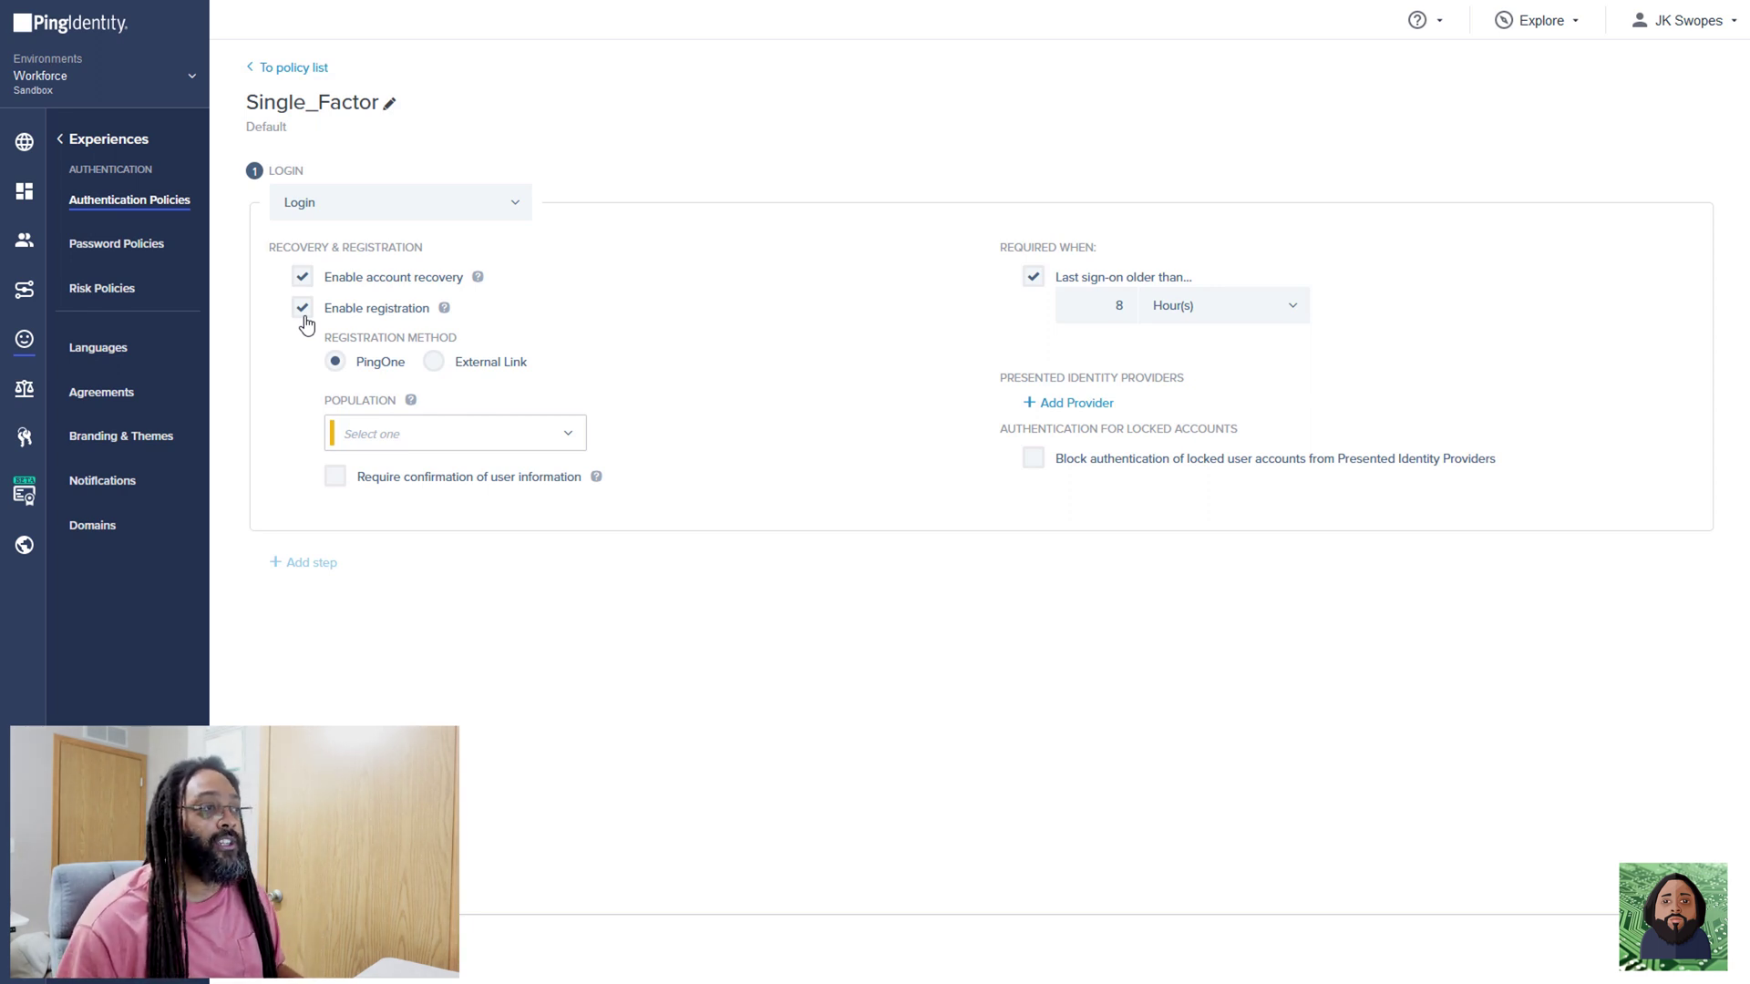
pyautogui.click(566, 435)
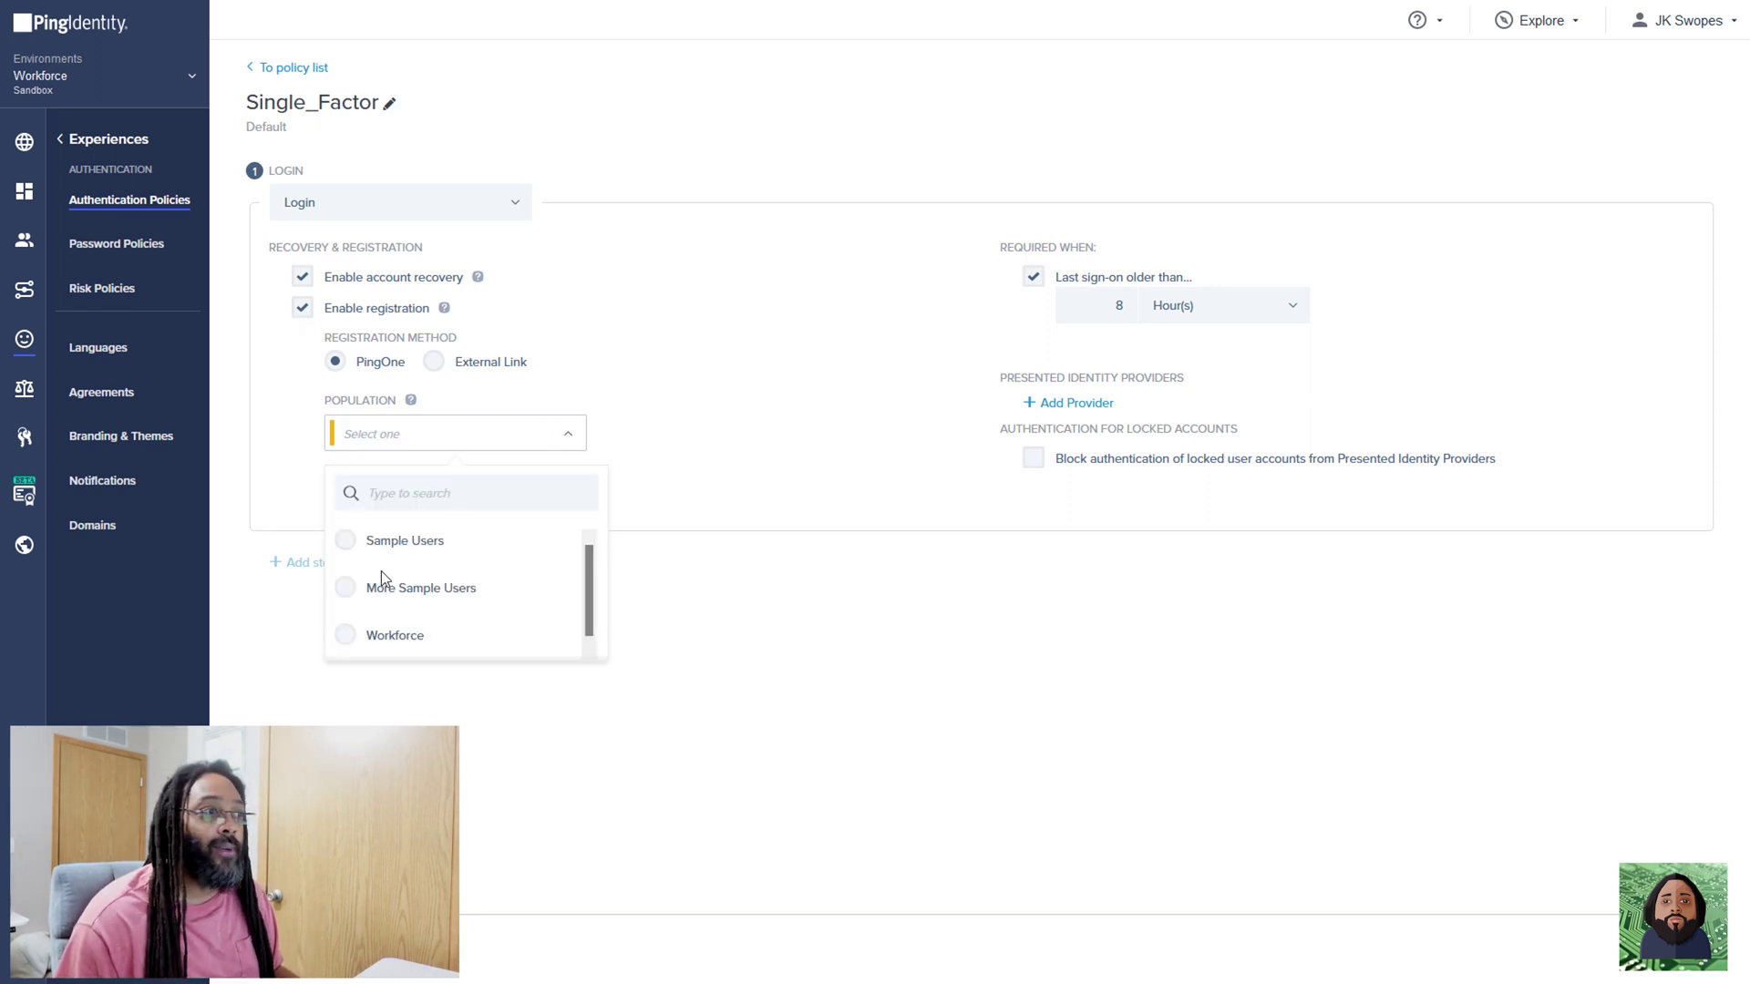
pyautogui.click(345, 642)
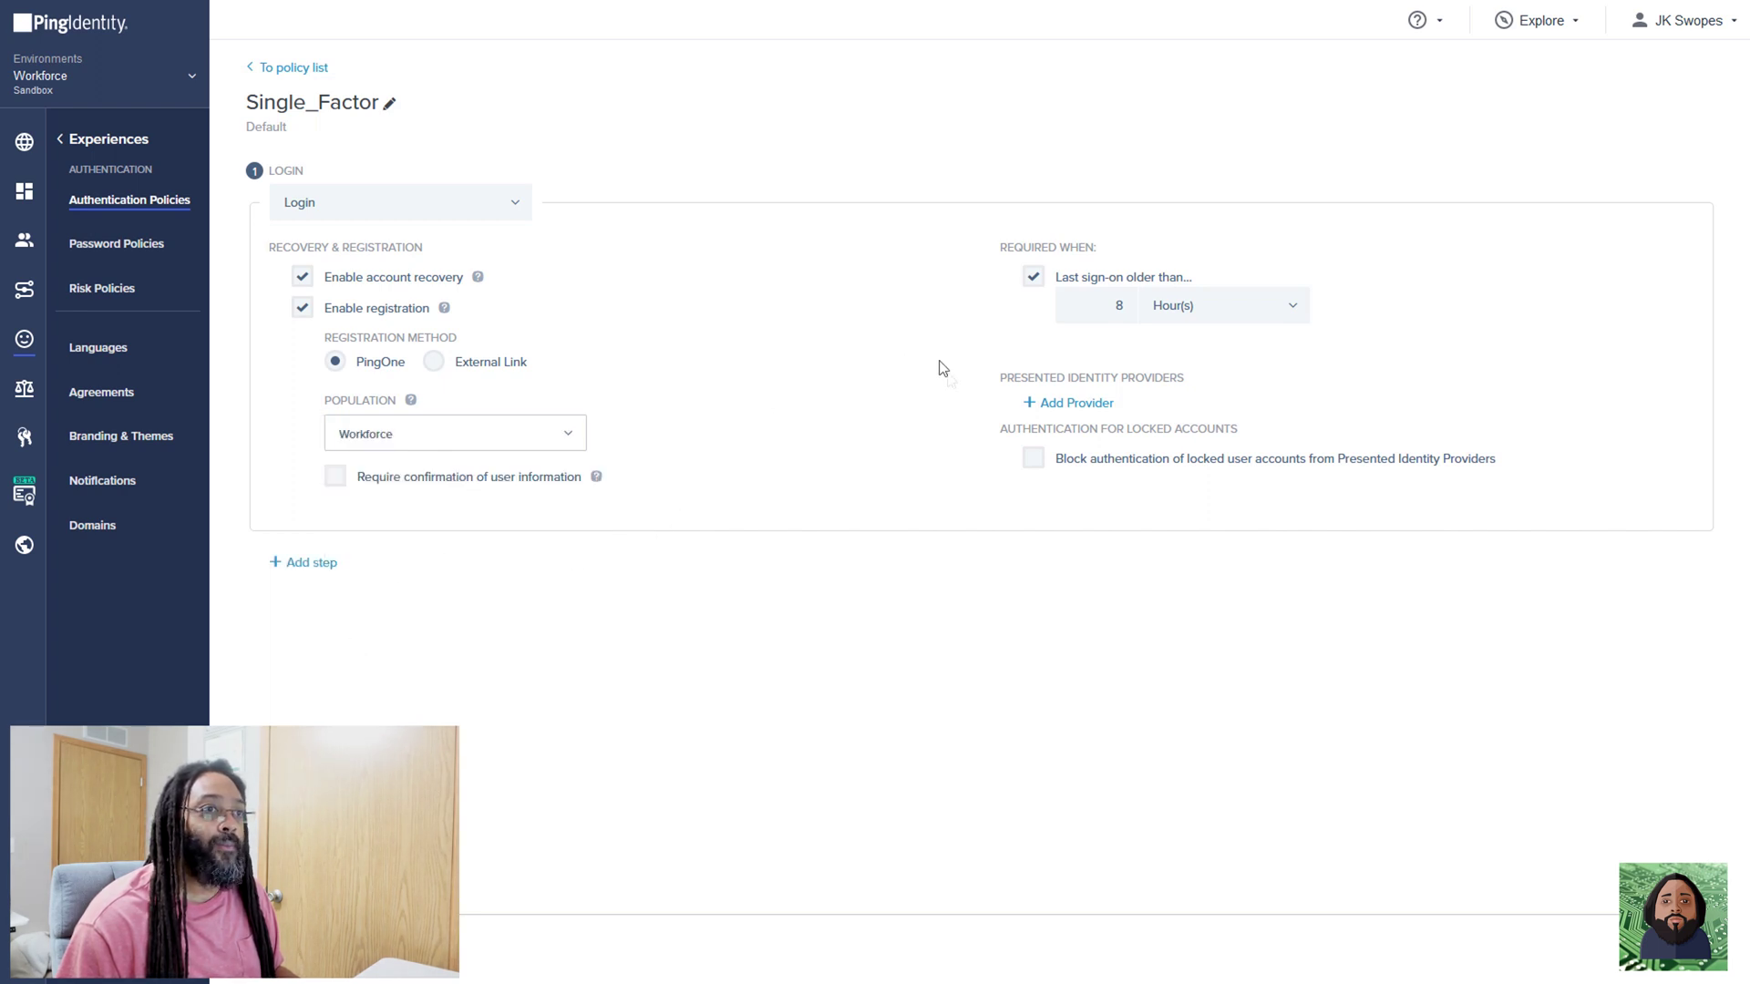
# Add AzureADSSO as a presented identity provider in the login step
pyautogui.click(1083, 413)
pyautogui.click(1135, 421)
pyautogui.click(1100, 443)
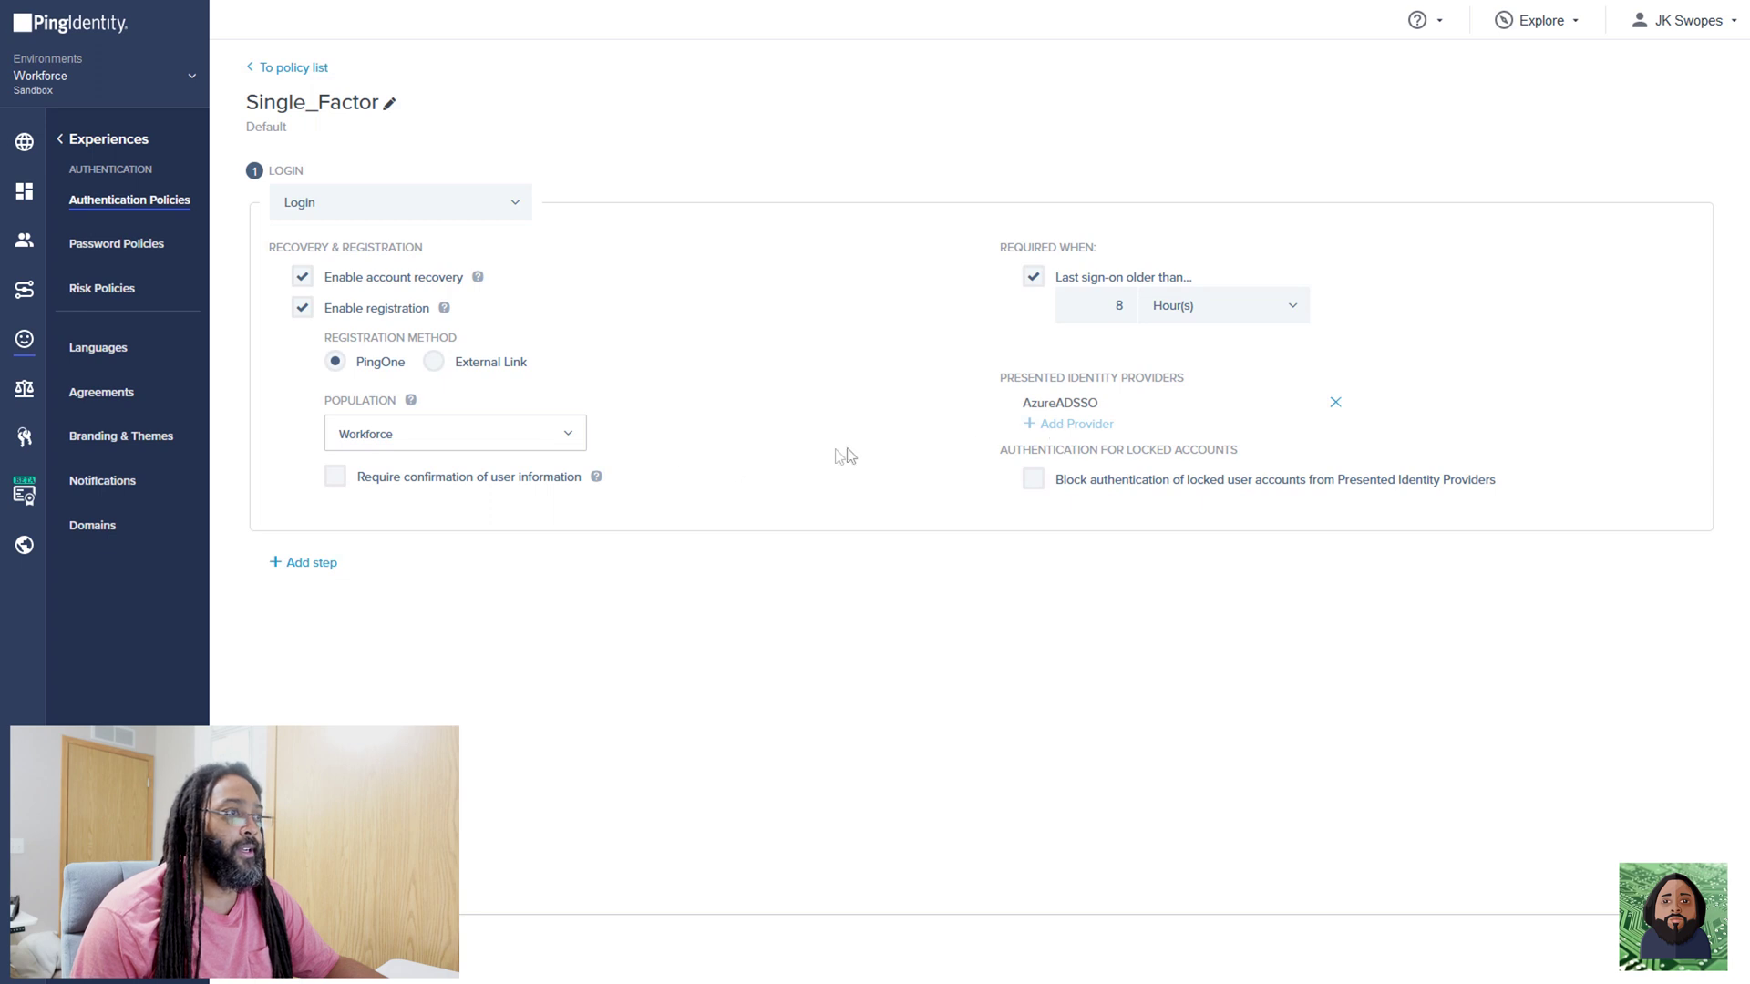
pyautogui.moveTo(593, 486)
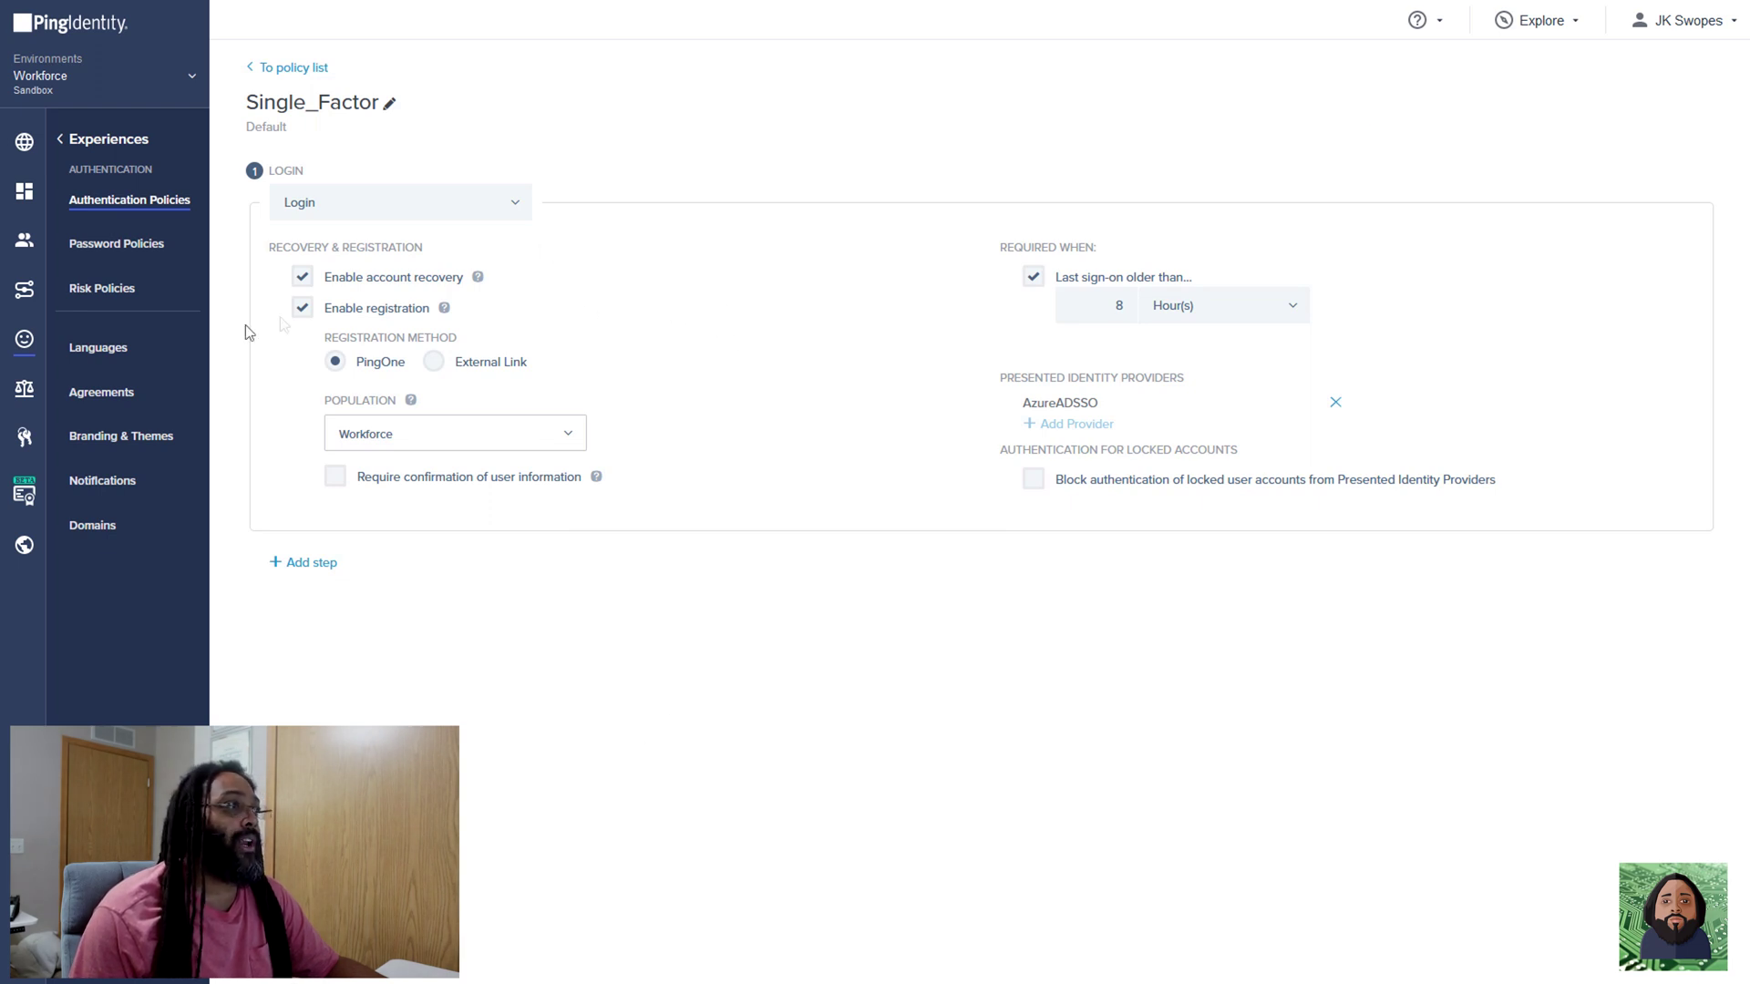
# Confirm the PingOne Application Portal's policies show Single_Factor, cancelling the edit without changes
pyautogui.click(29, 299)
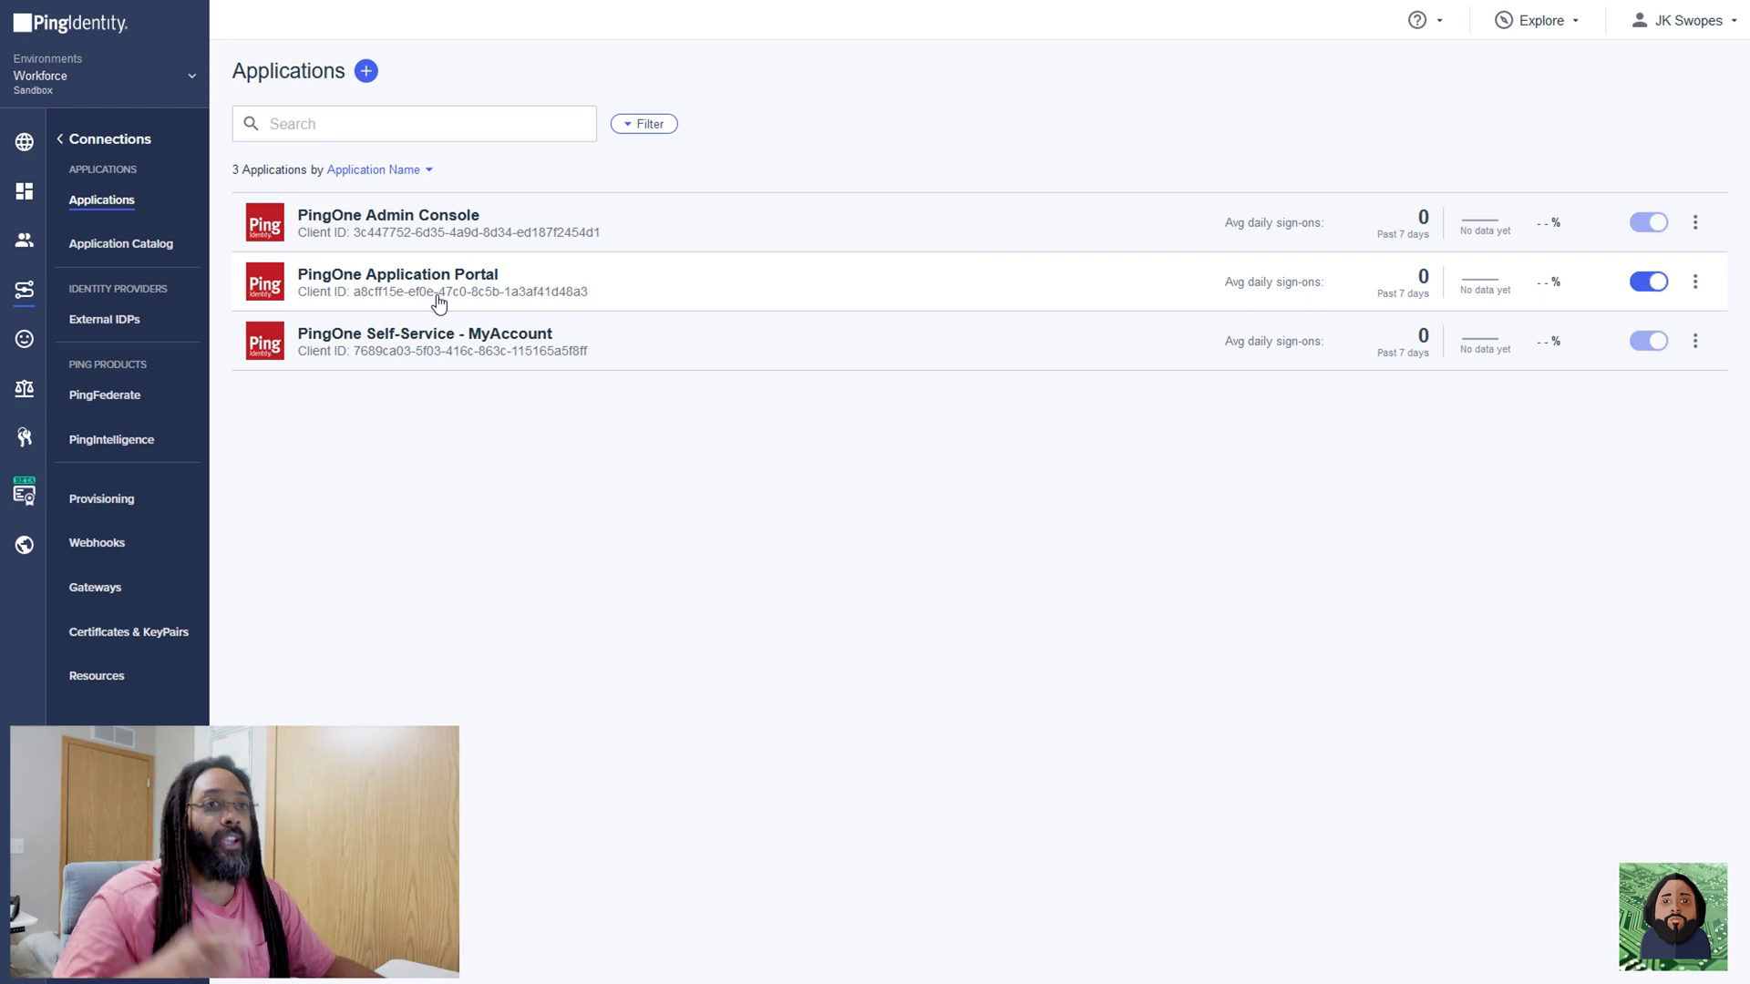
pyautogui.click(601, 296)
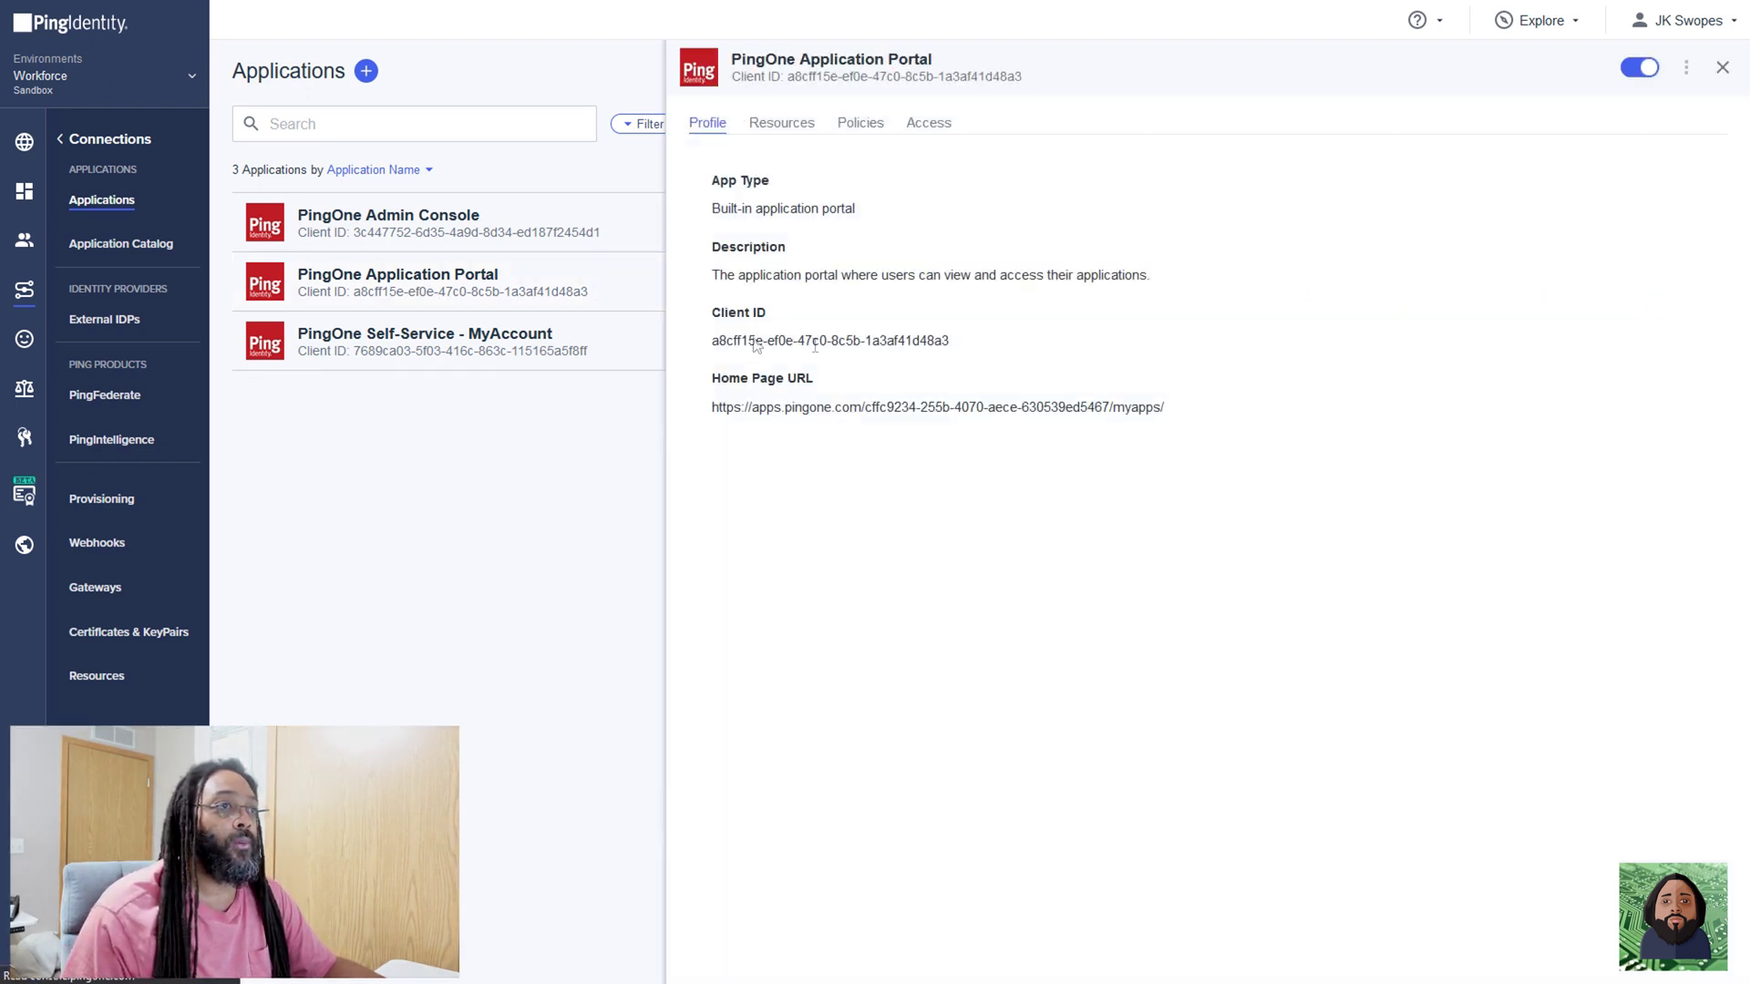
pyautogui.click(862, 128)
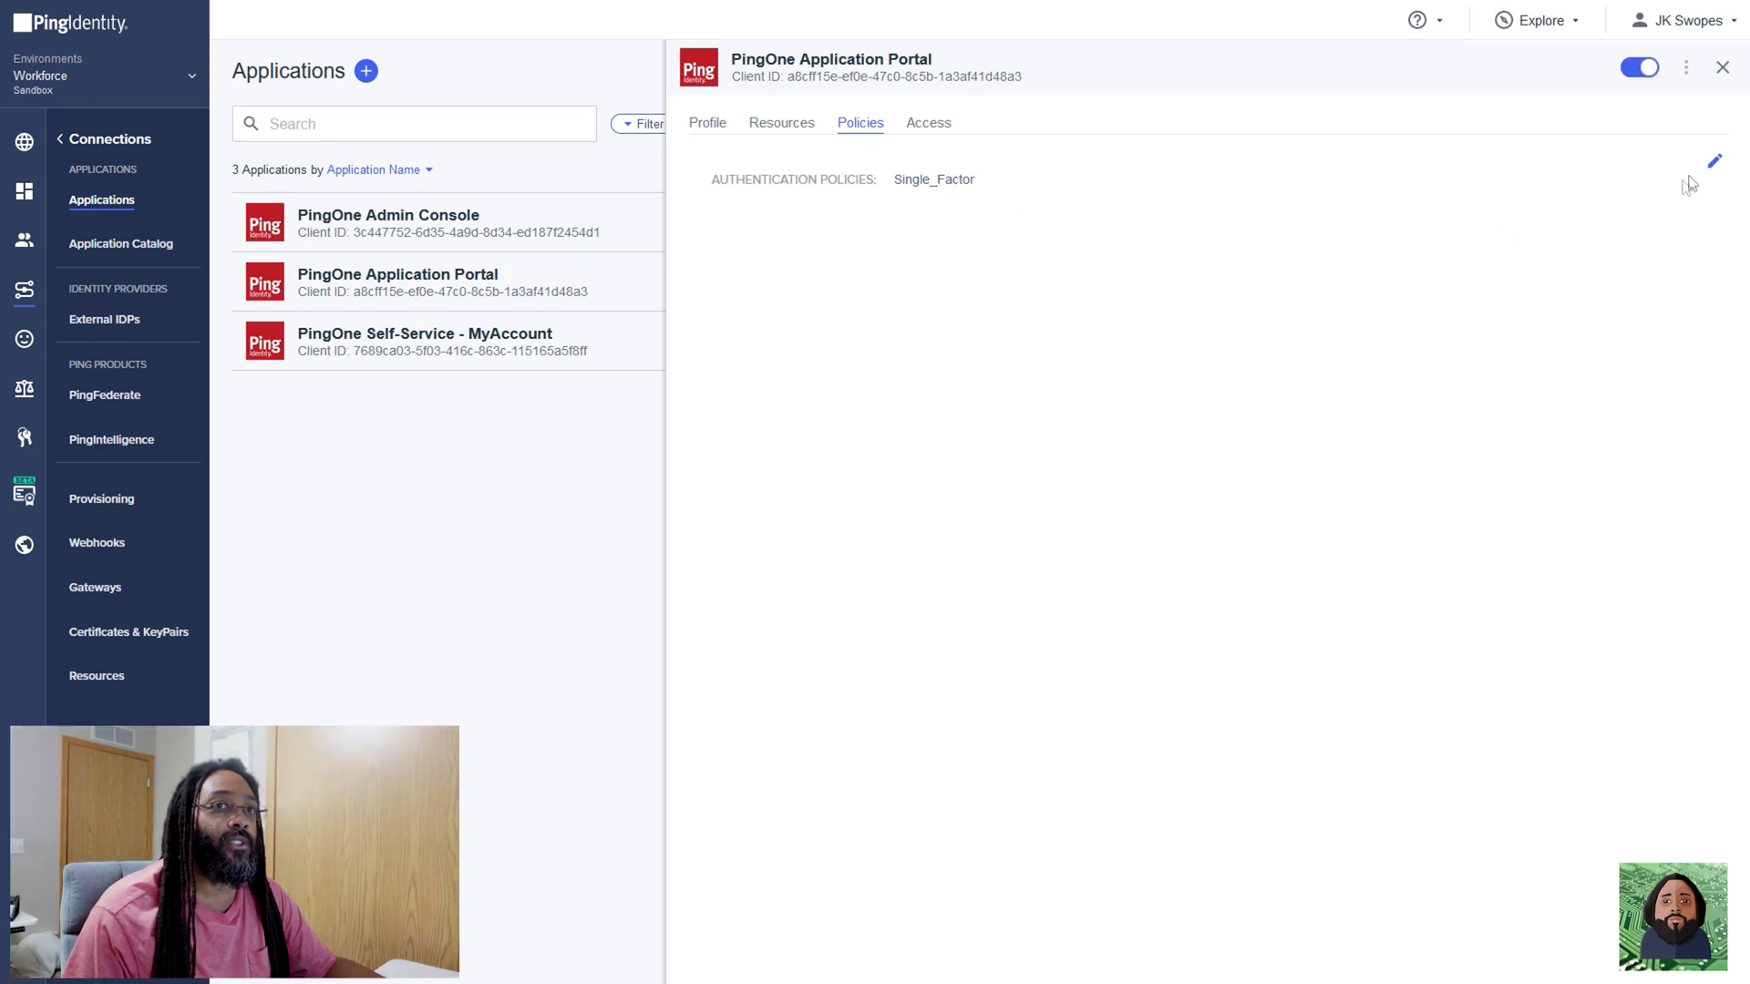
pyautogui.click(1713, 164)
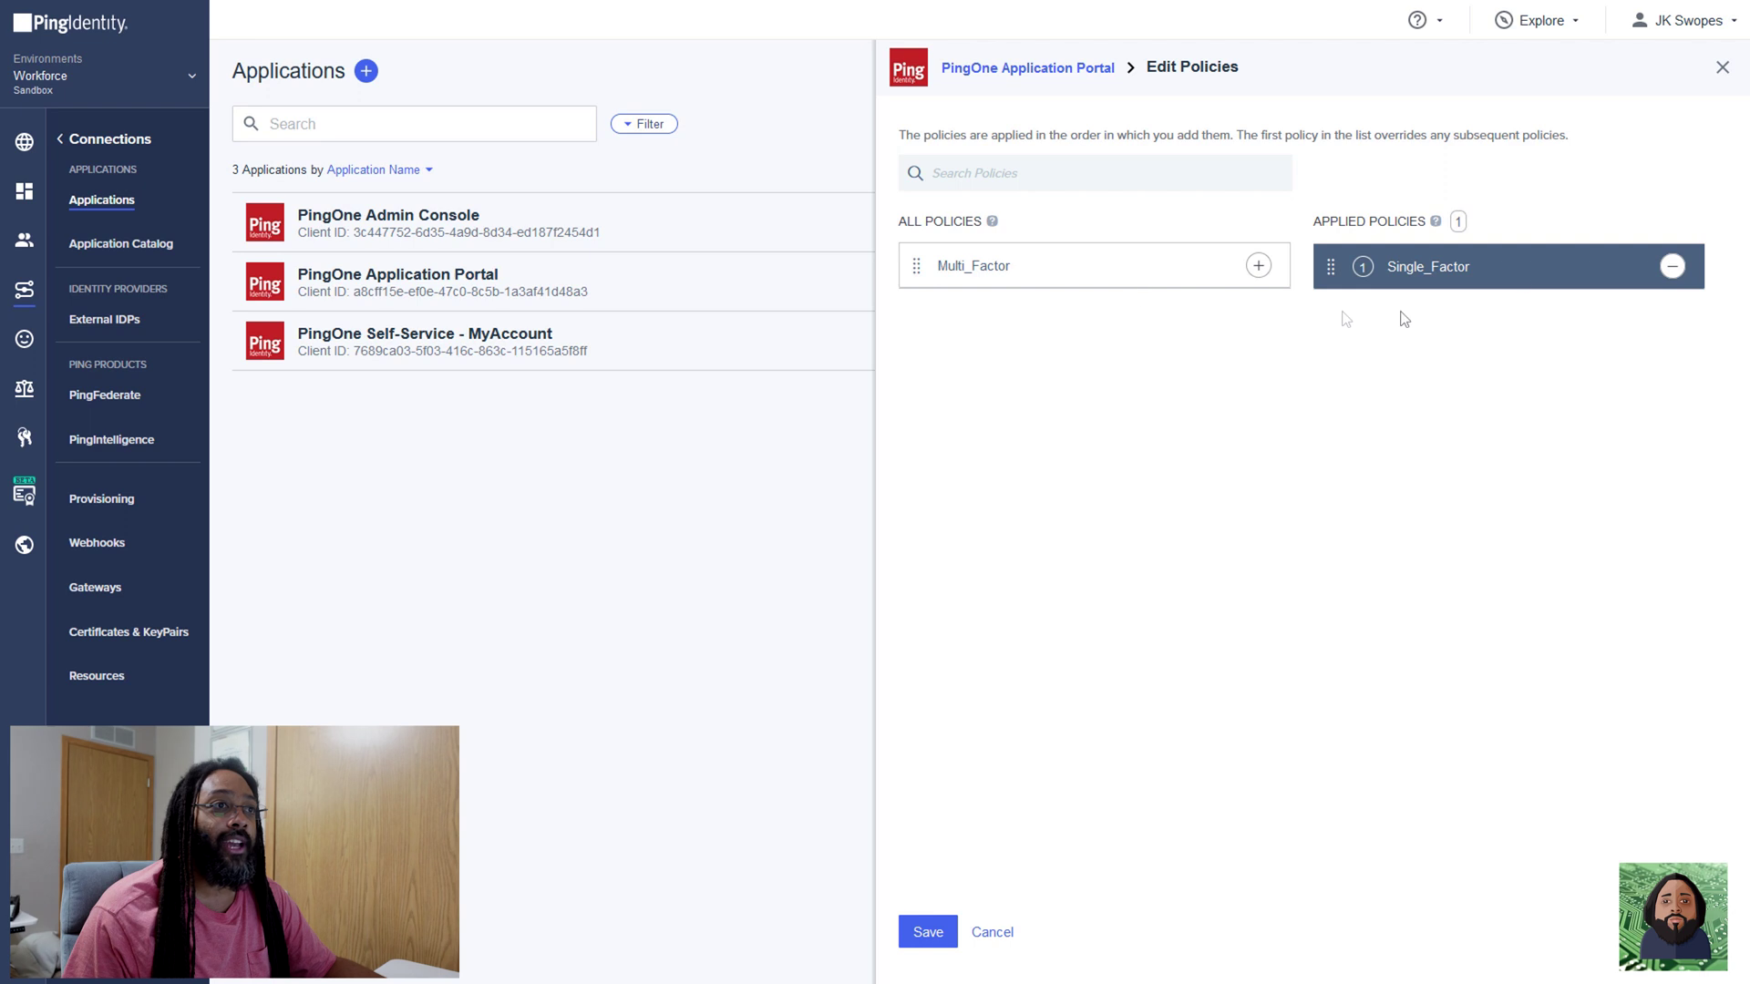
pyautogui.click(996, 931)
pyautogui.click(1722, 68)
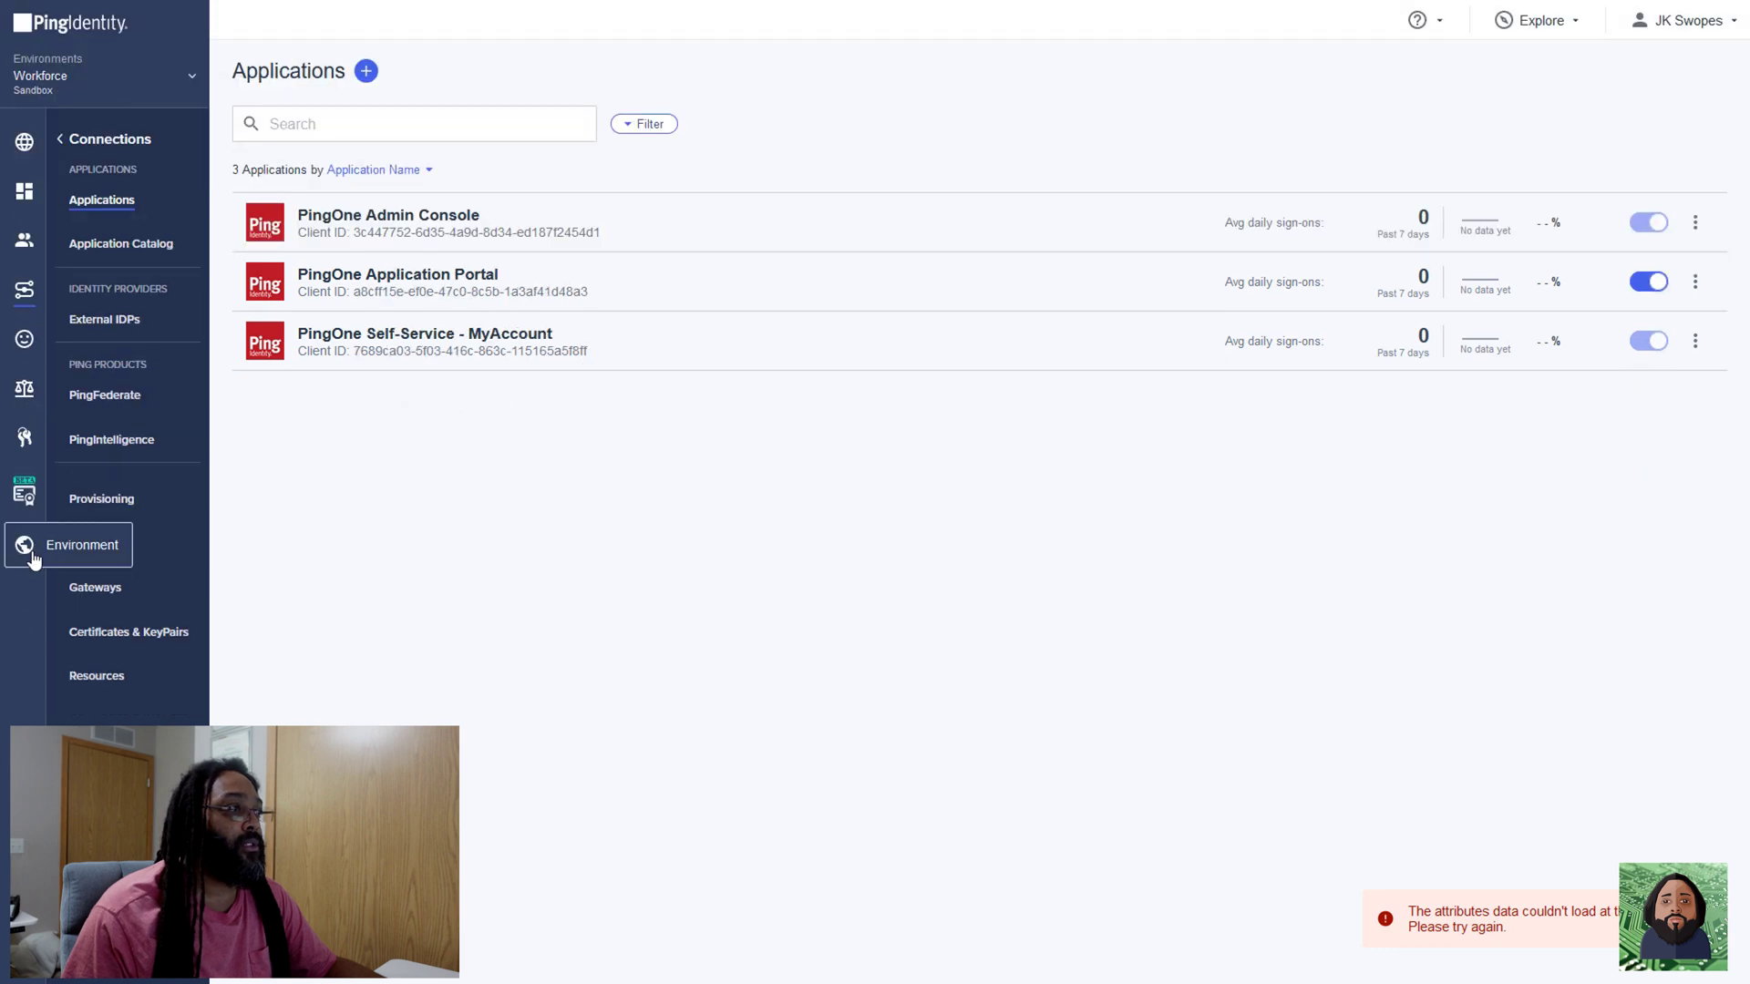
# Copy the myapps application portal URL from Environment properties, then return to the Overview
pyautogui.click(24, 547)
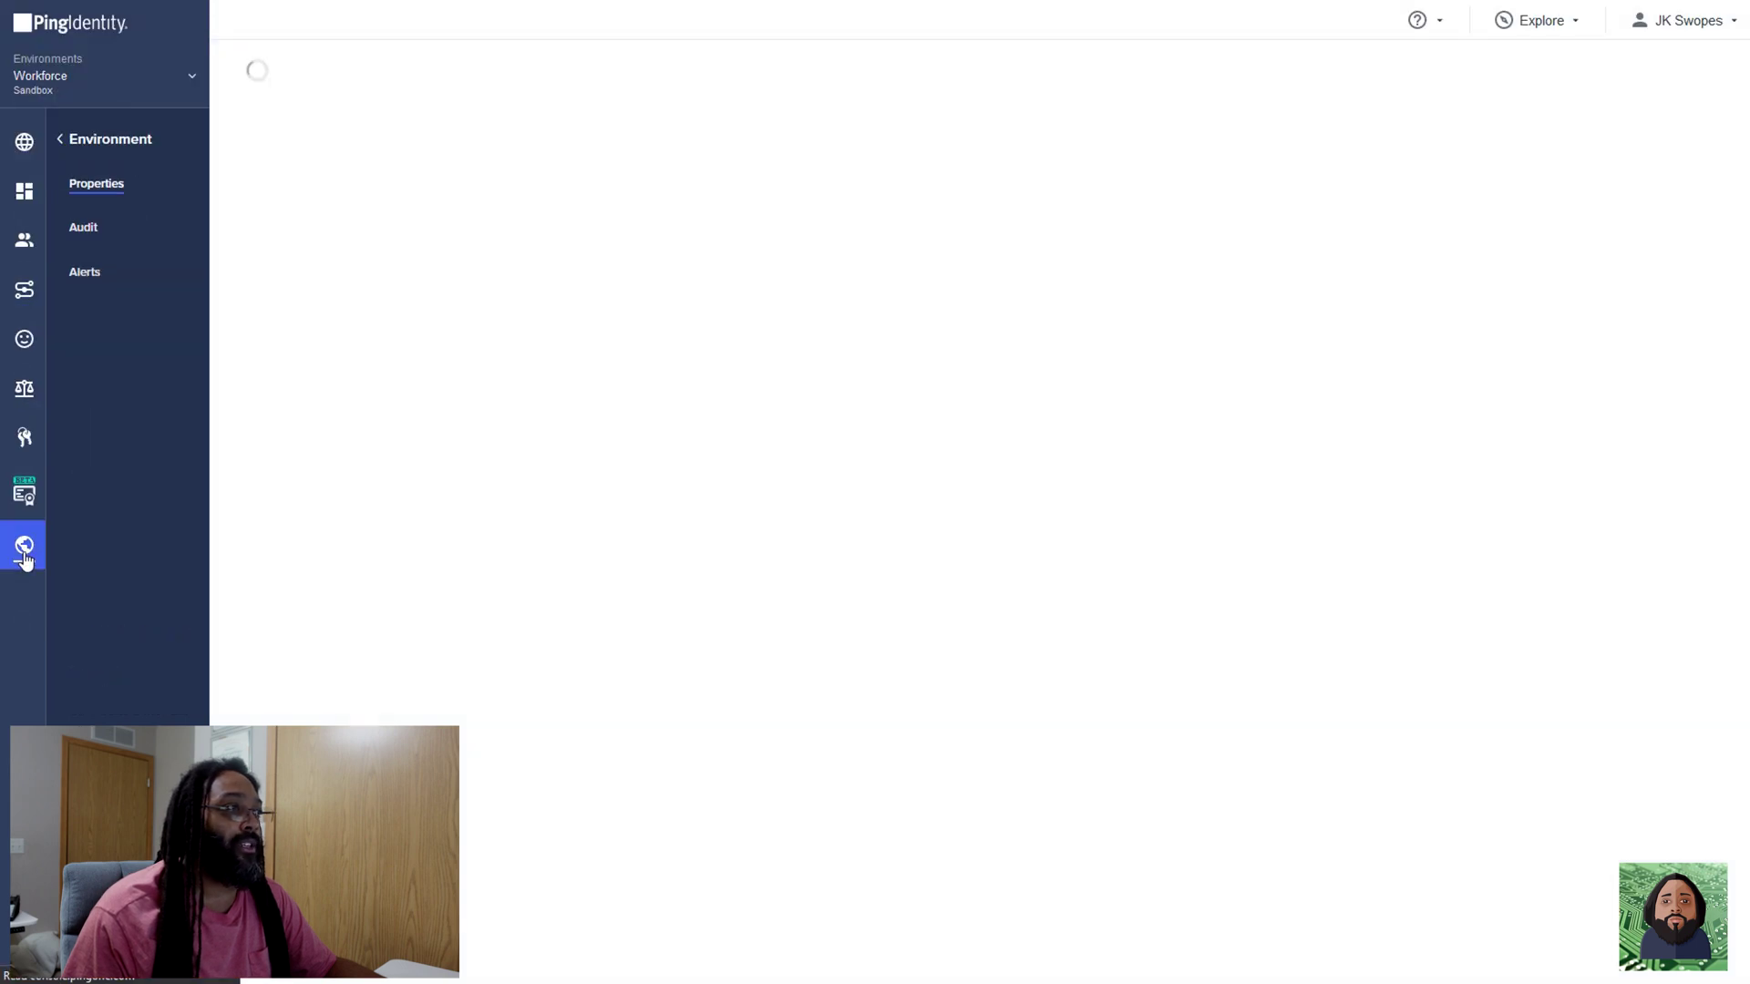
pyautogui.scroll(-2, 430, 574)
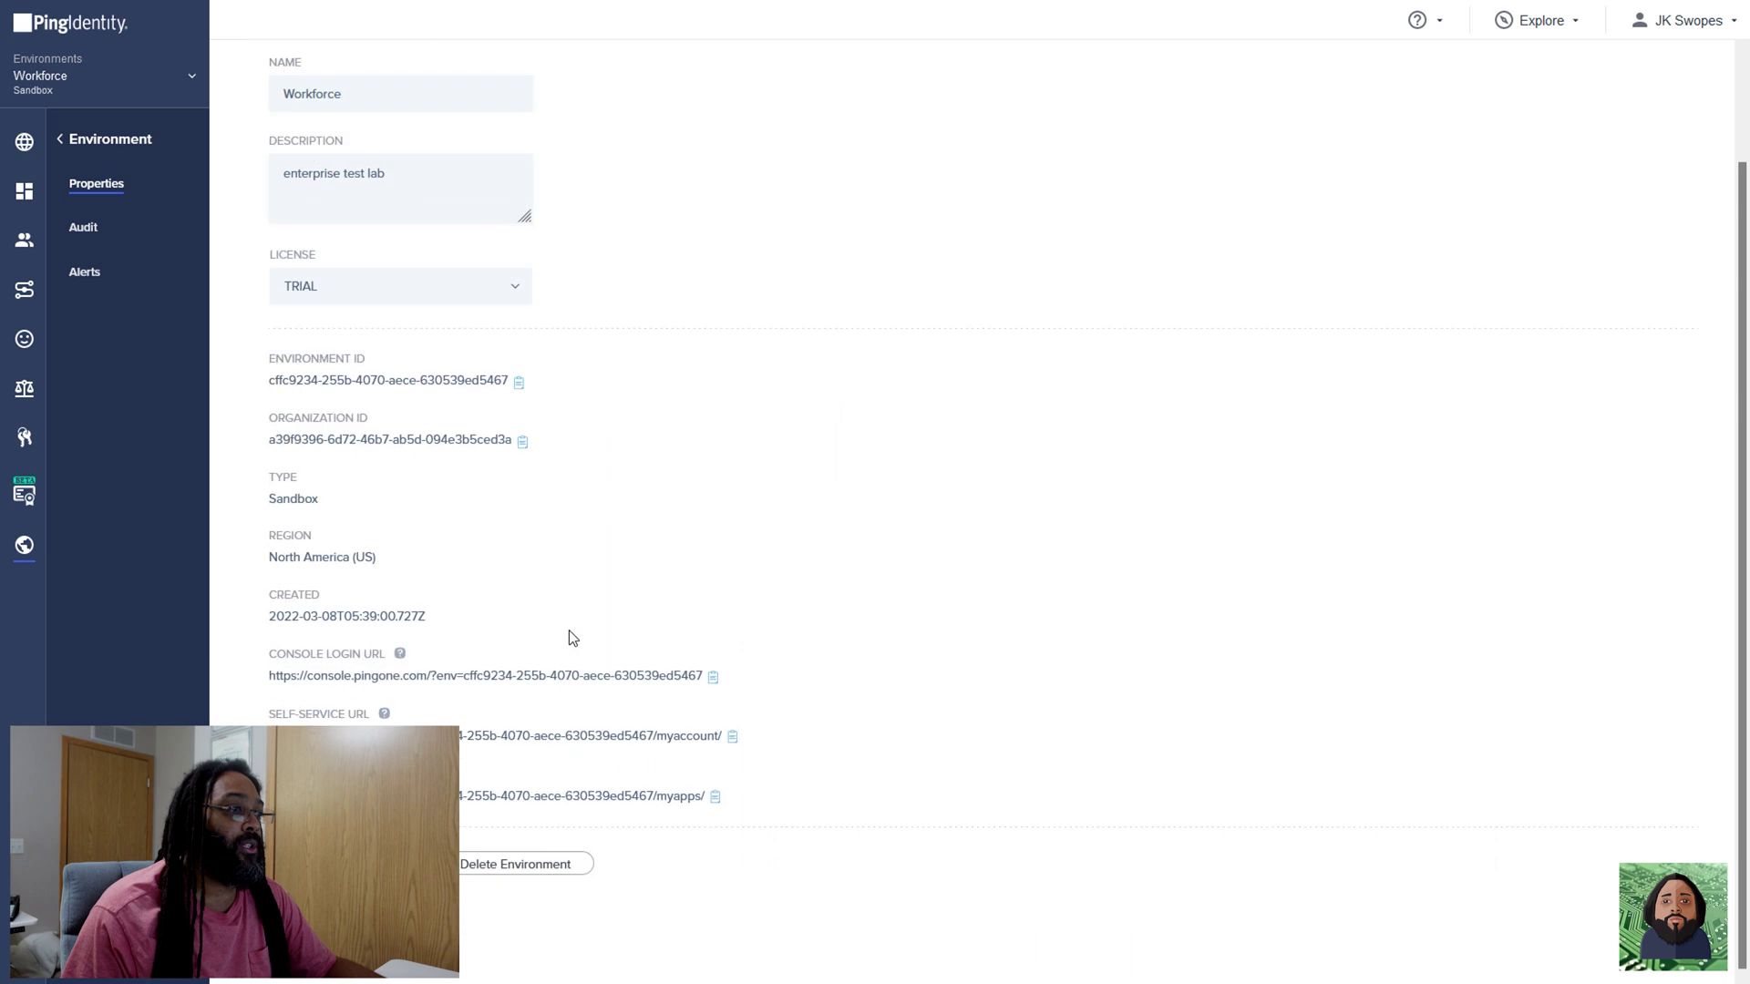
pyautogui.click(715, 796)
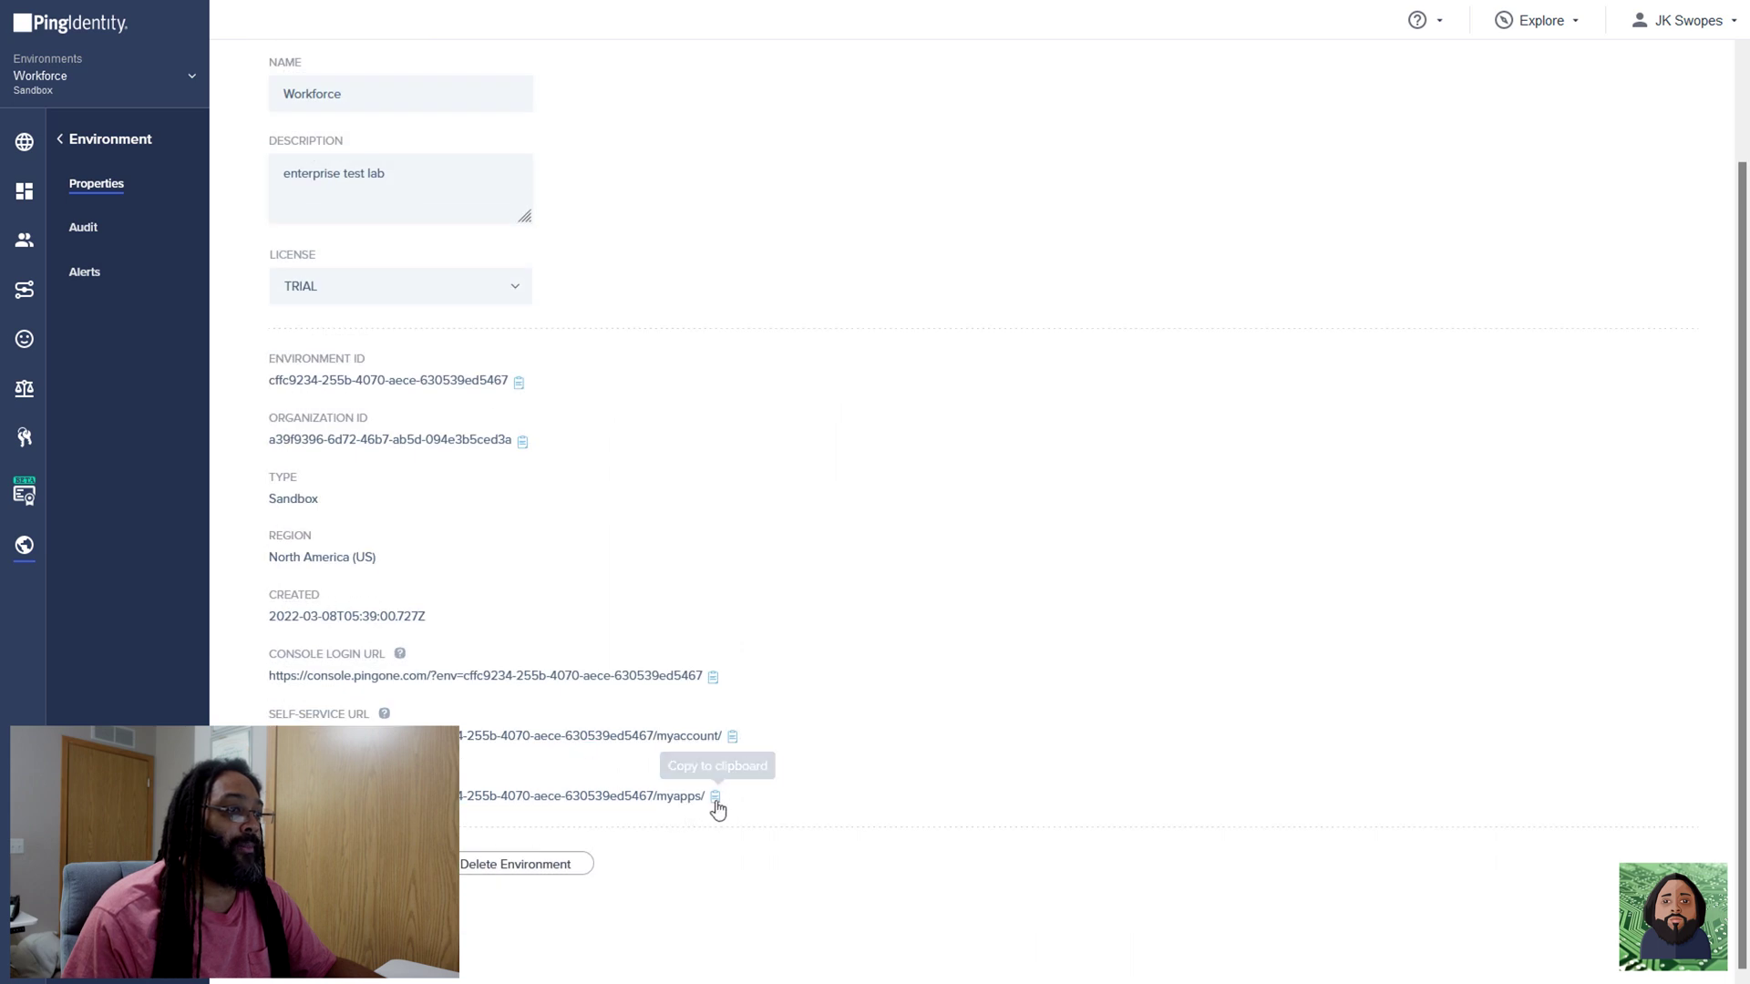
pyautogui.scroll(2, 395, 549)
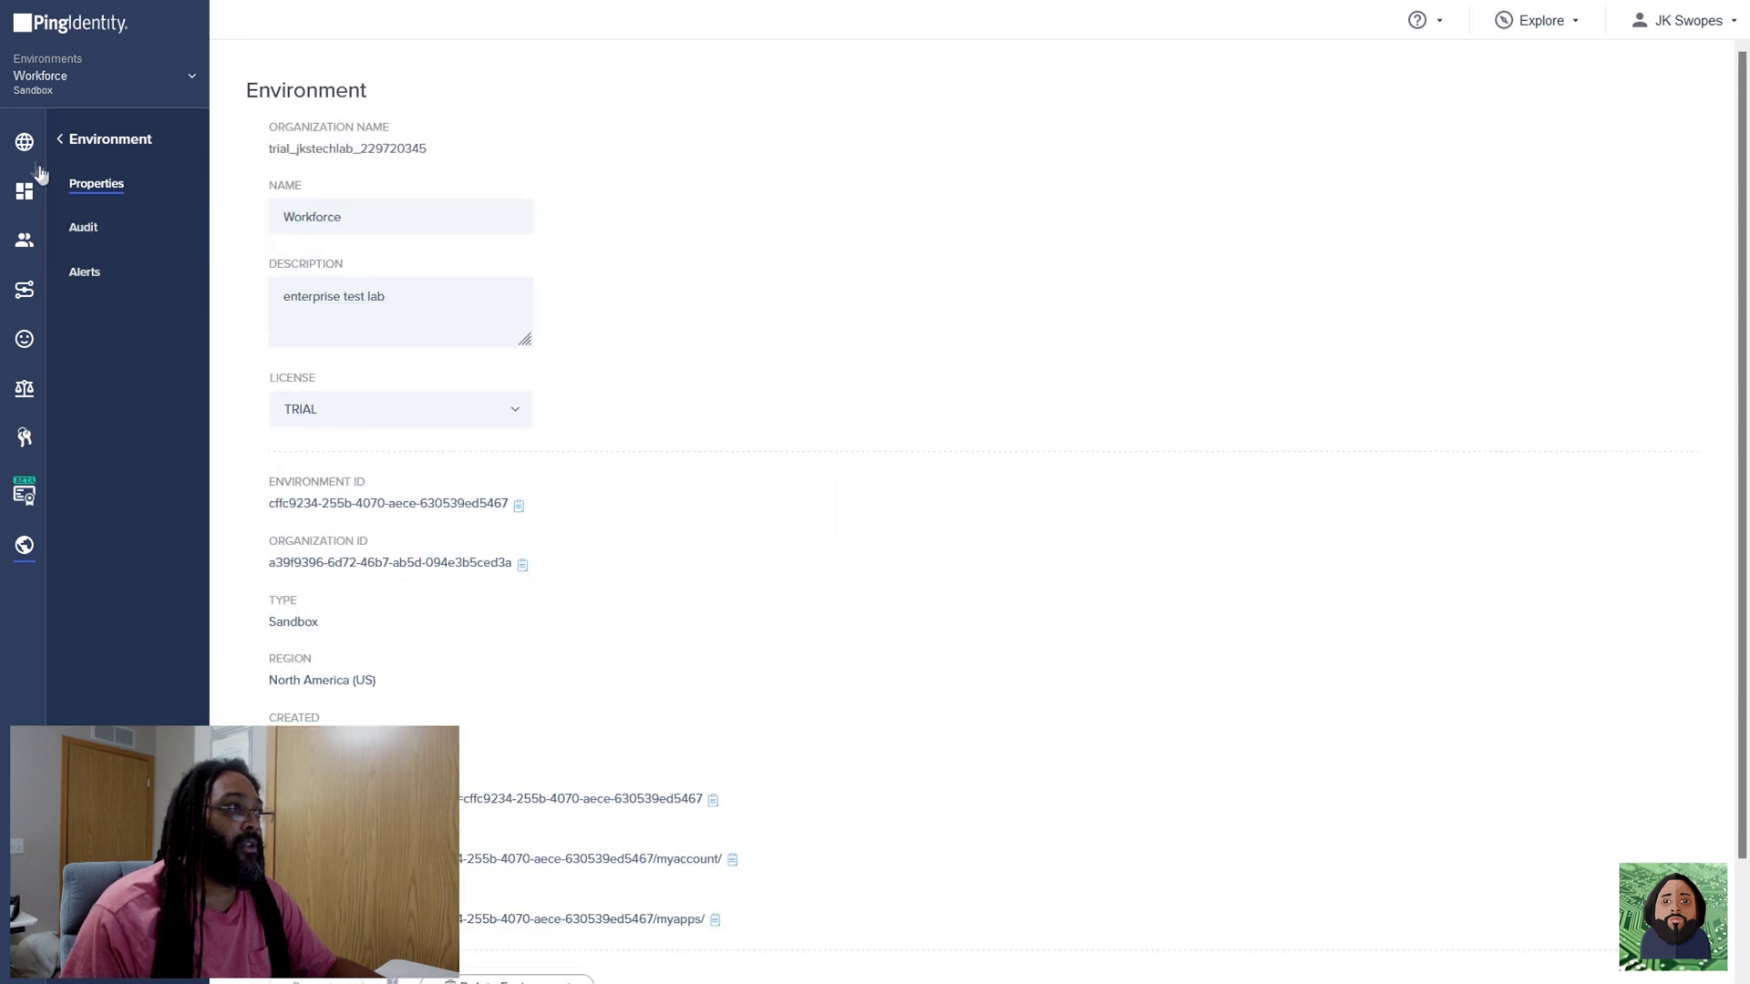
pyautogui.click(25, 143)
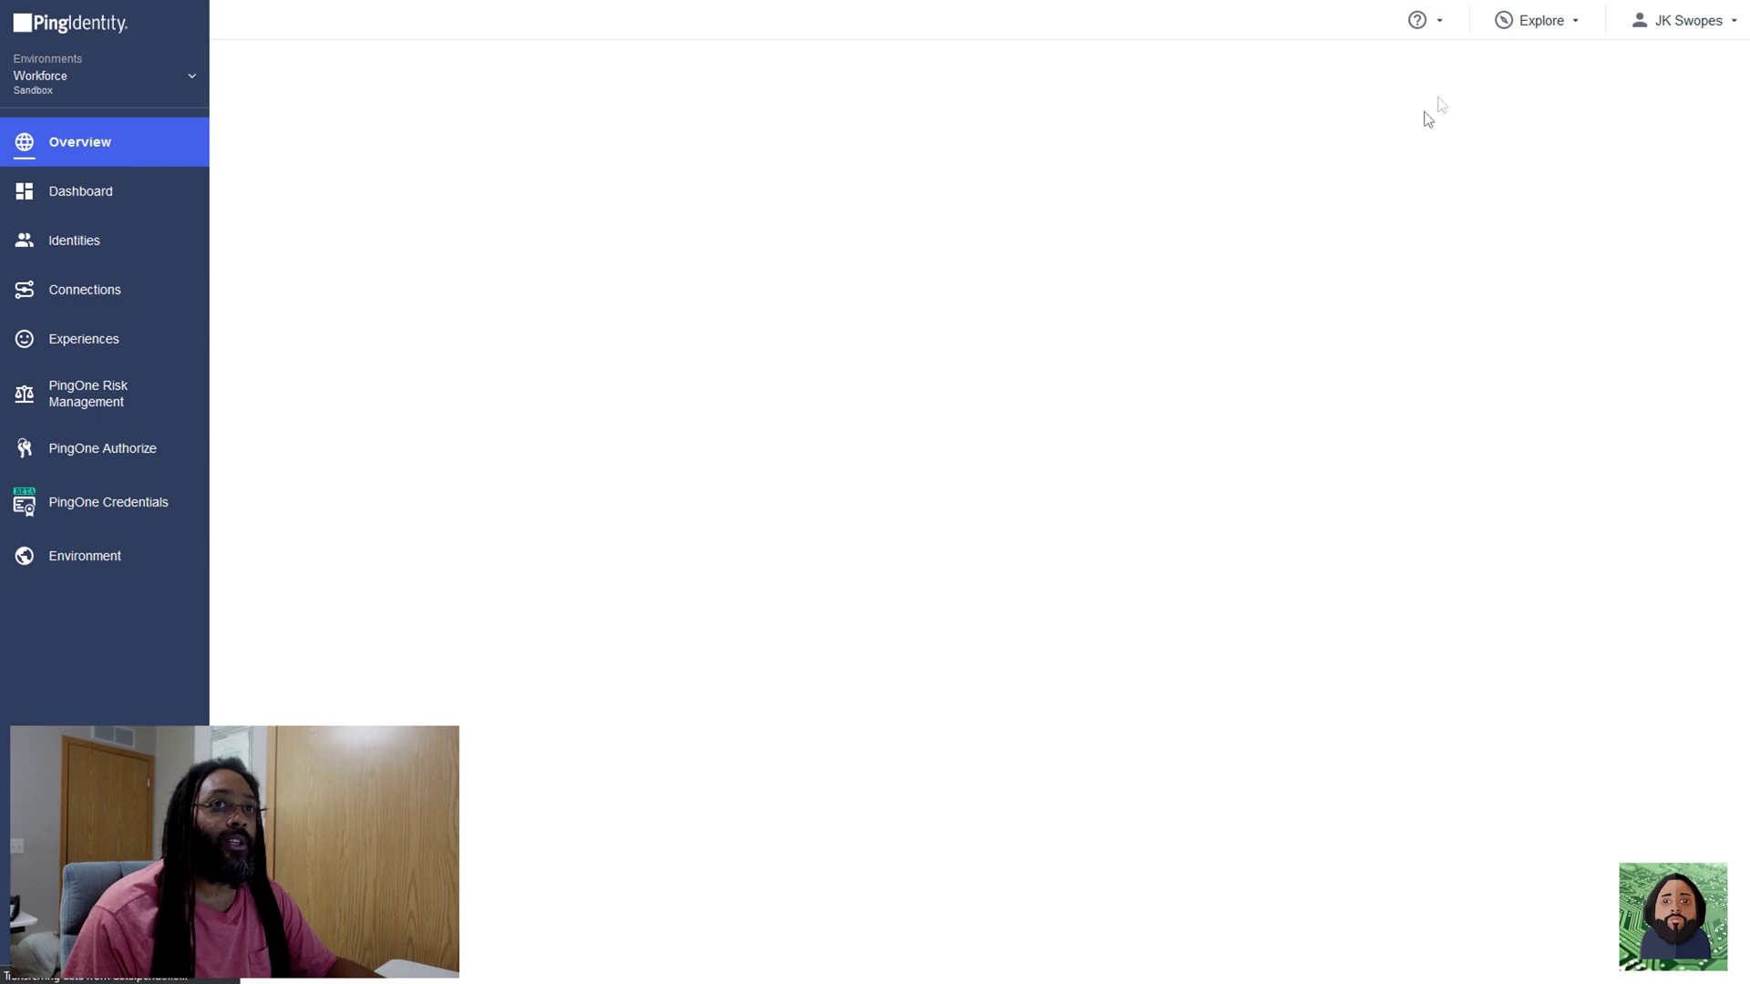
pyautogui.moveTo(1713, 1)
pyautogui.click(1727, 58)
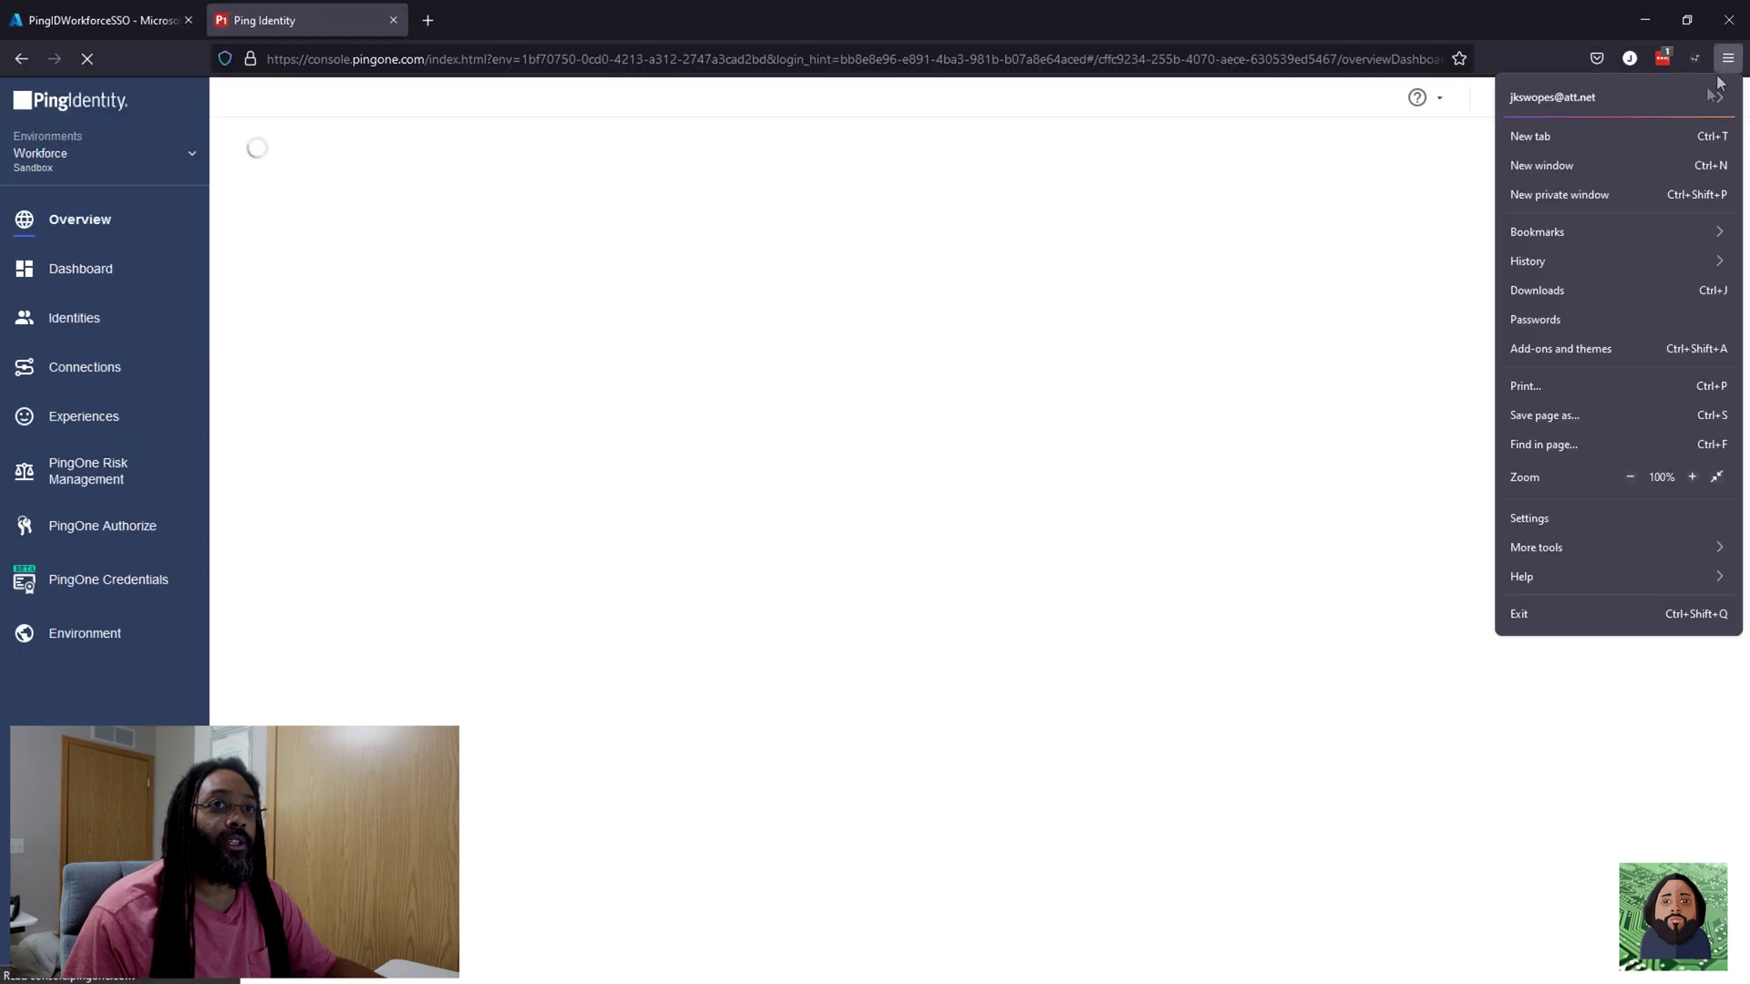
# Load the copied portal URL in a maximized private Firefox window and choose Sign On with Microsoft
pyautogui.click(1604, 194)
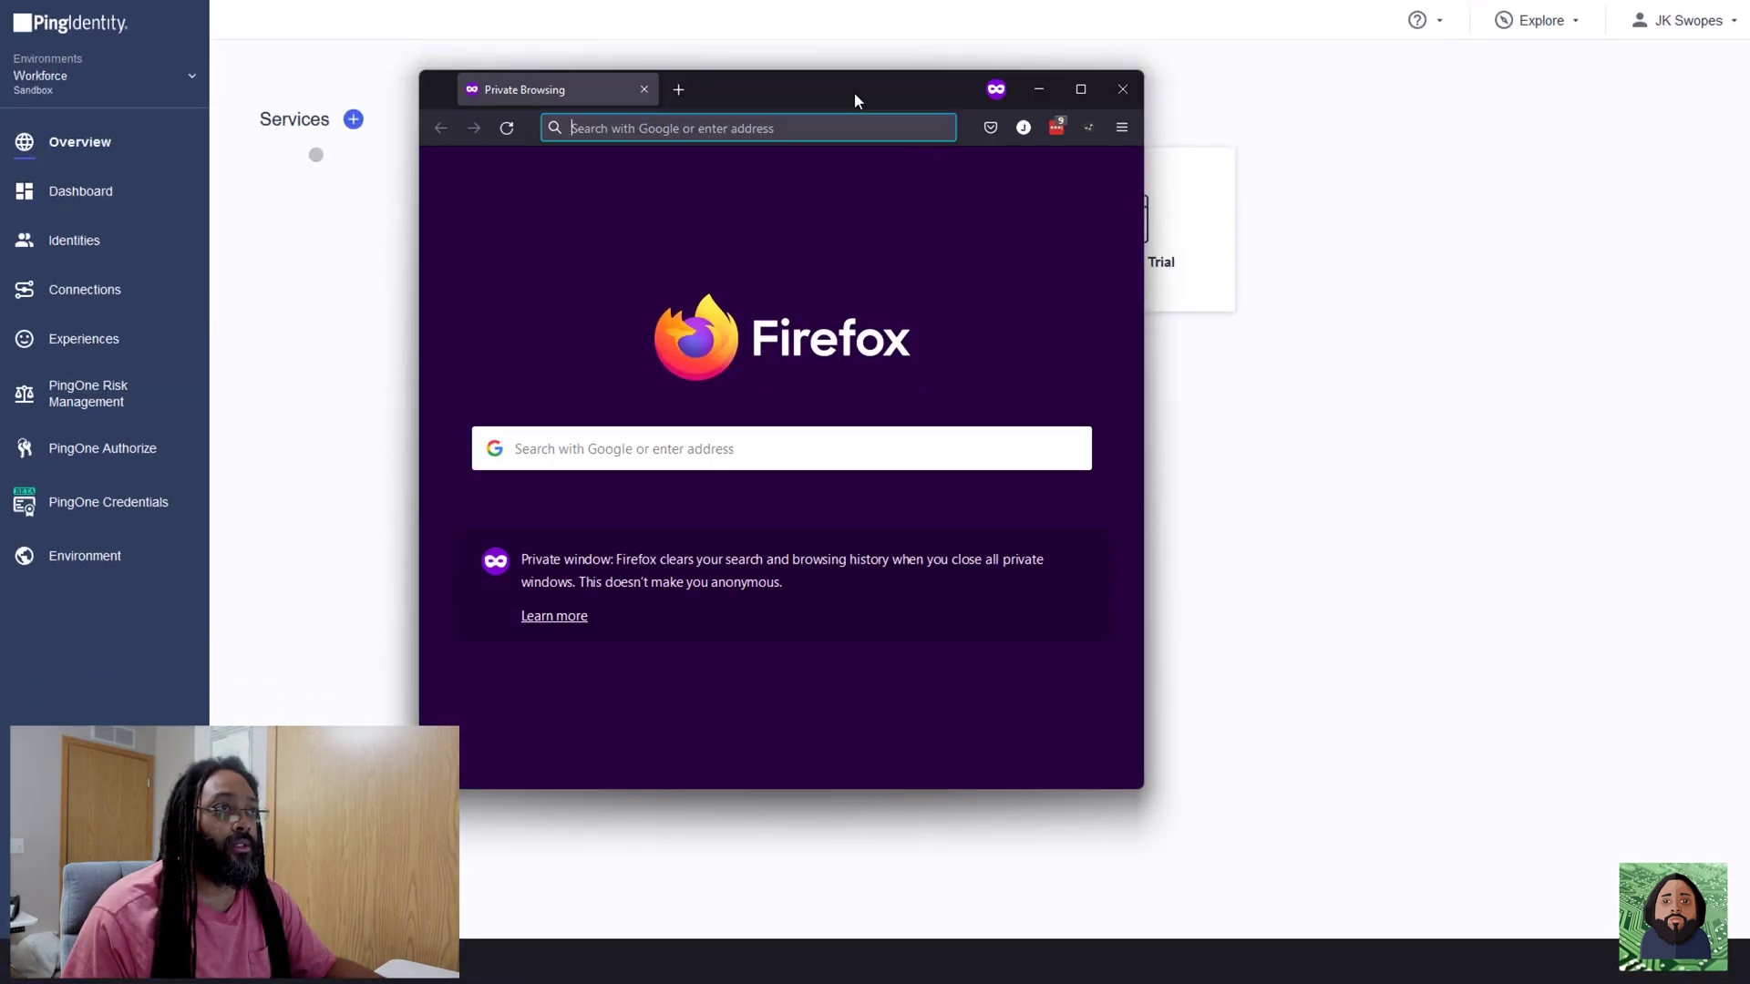
pyautogui.doubleClick(855, 91)
pyautogui.rightClick(727, 52)
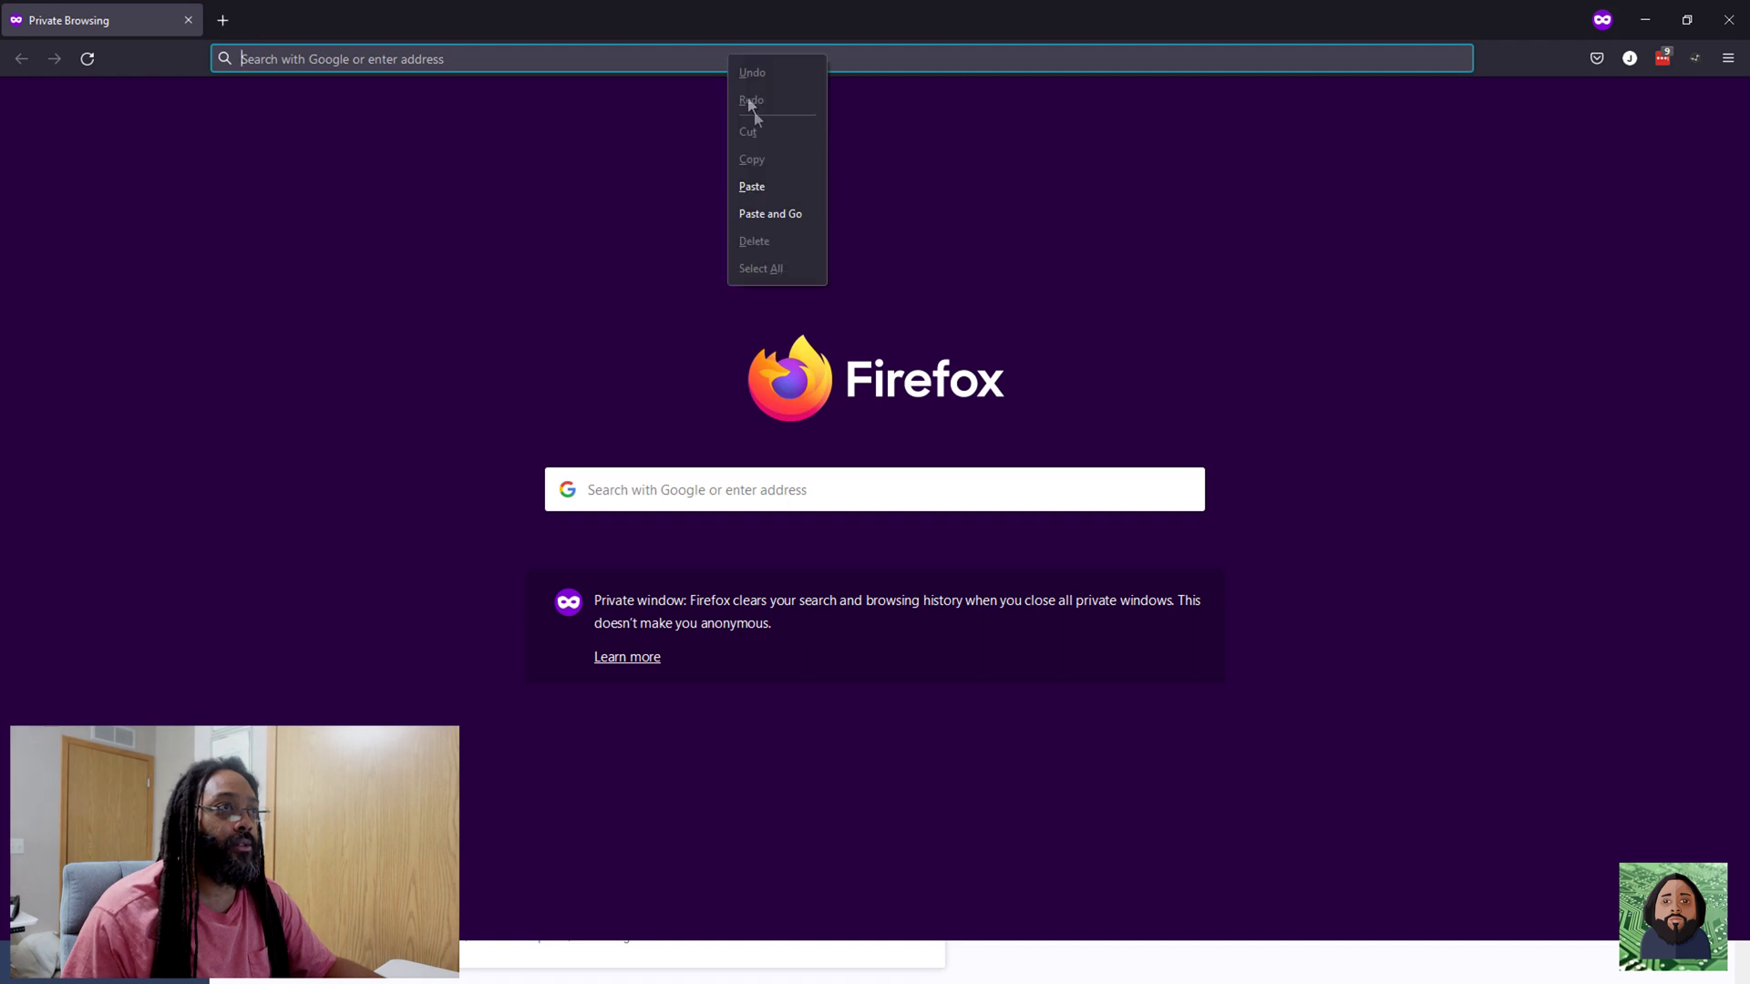
pyautogui.click(775, 211)
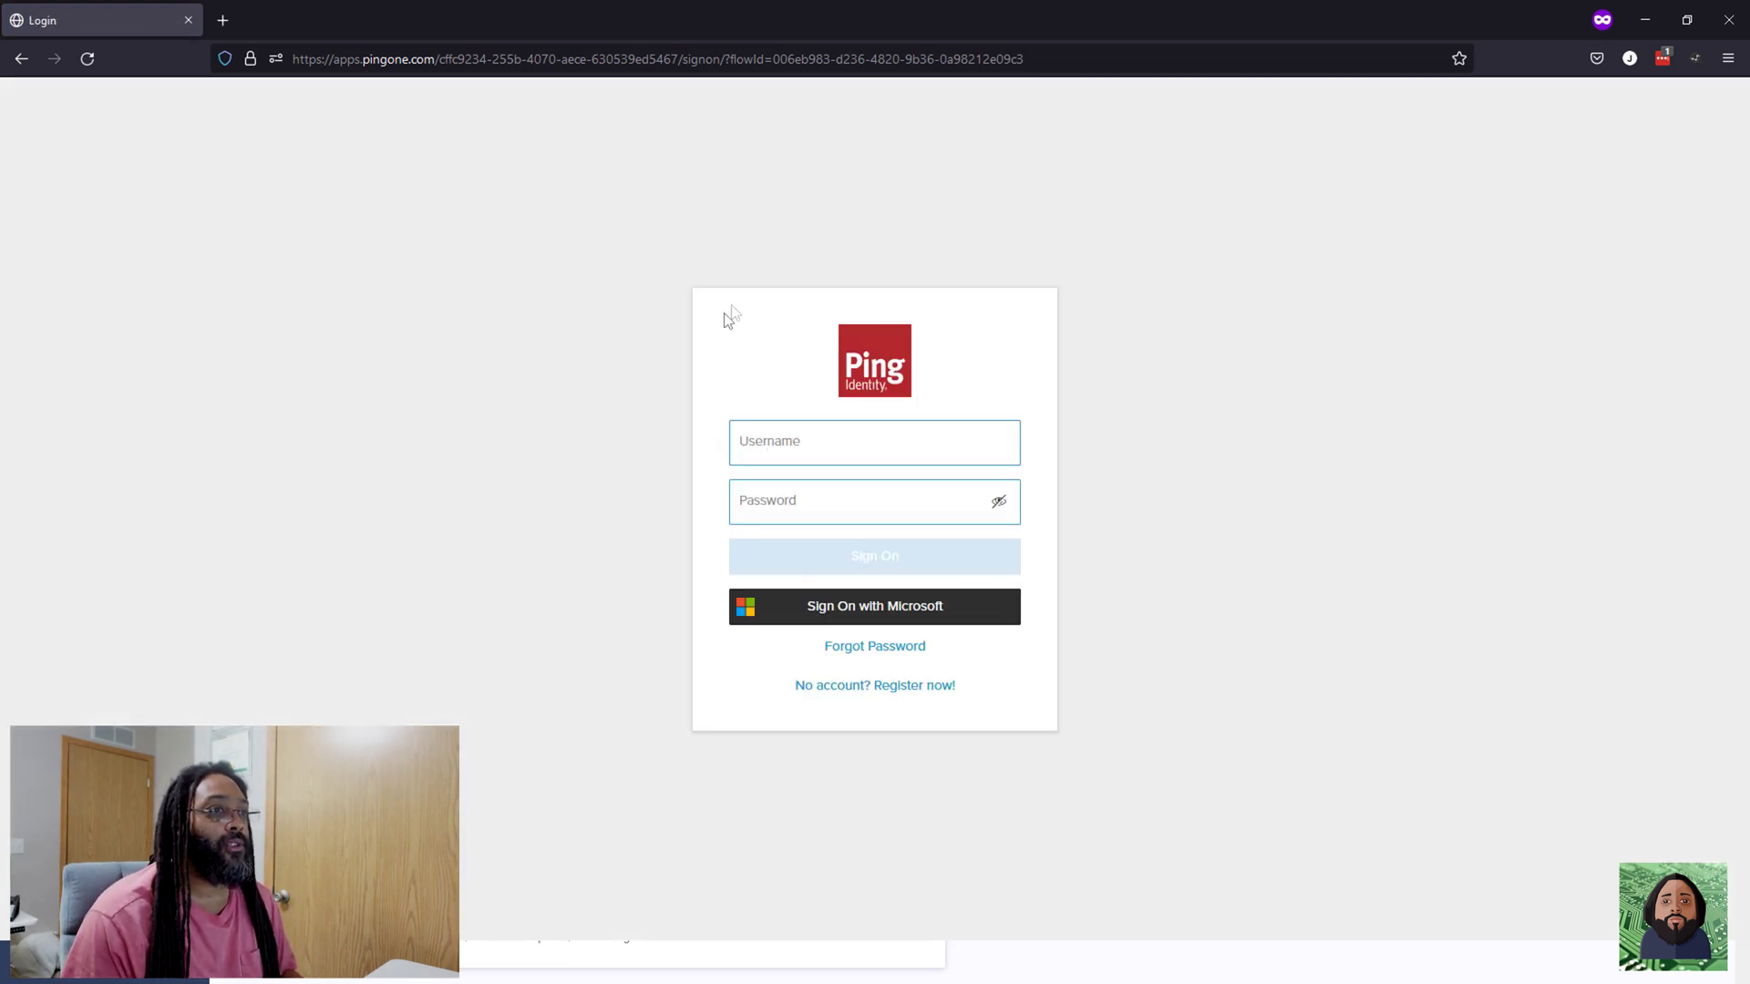
pyautogui.click(861, 620)
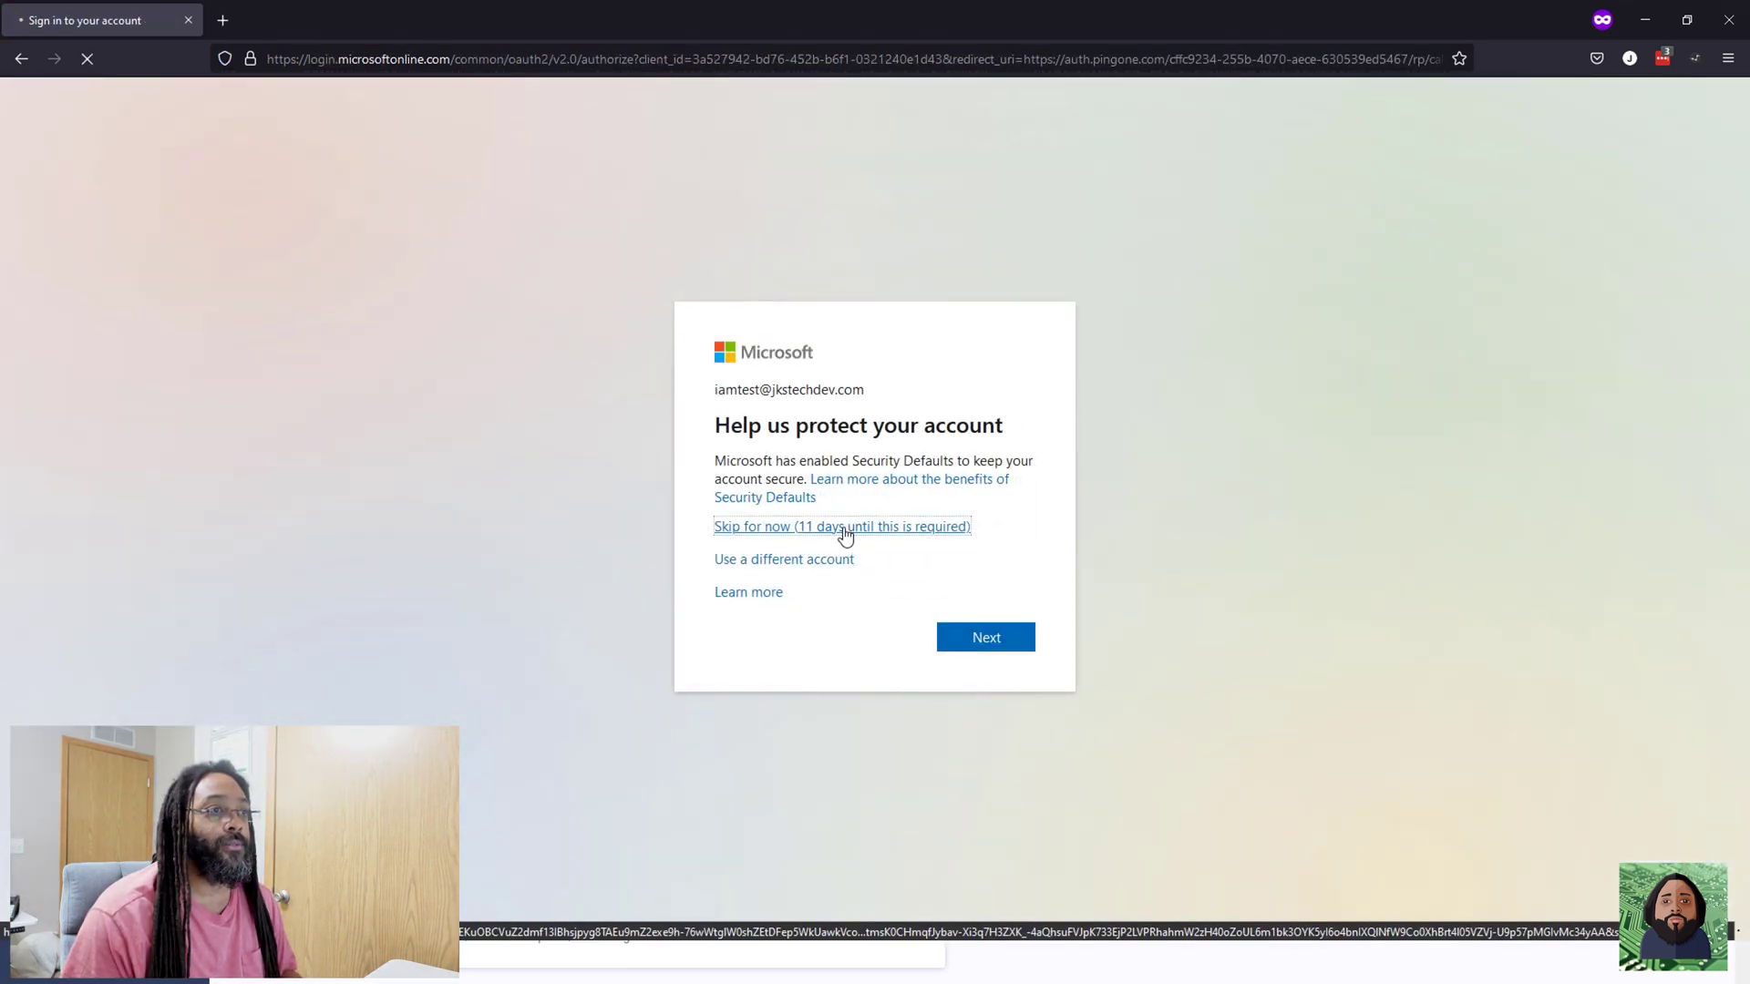
# Skip Microsoft's security setup, accept PingIDWorkforceSSO's permissions, and show the resulting error details
pyautogui.click(843, 531)
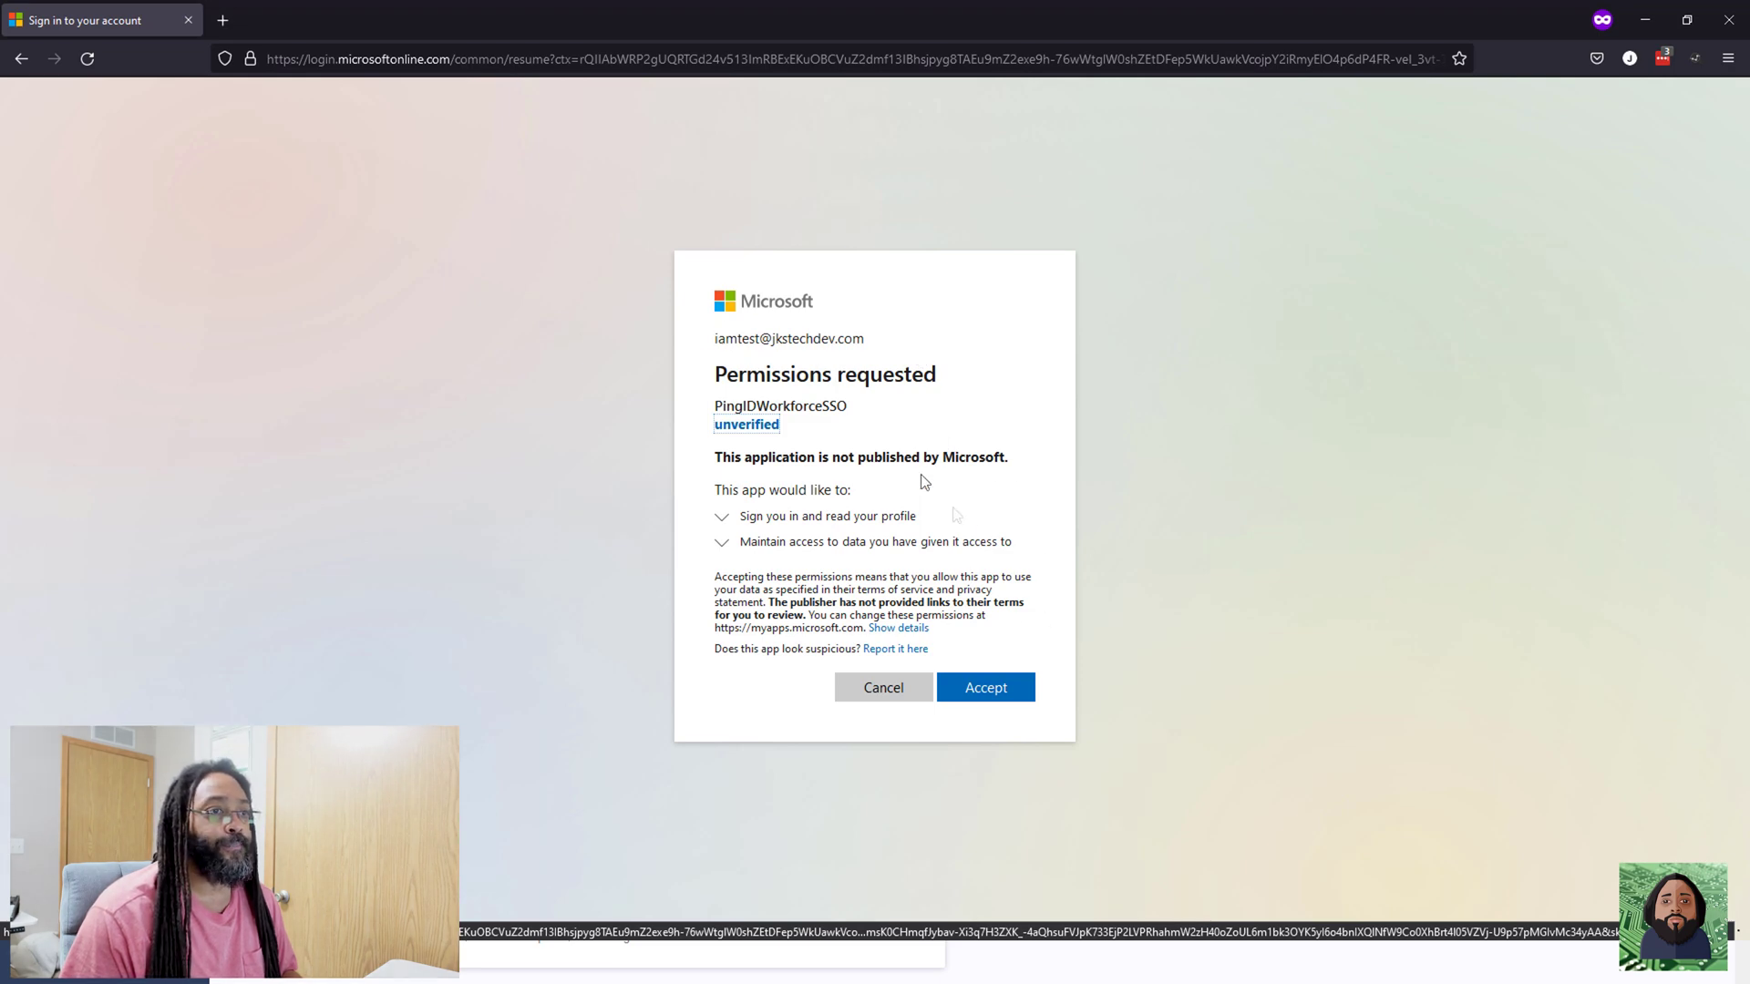
pyautogui.click(993, 690)
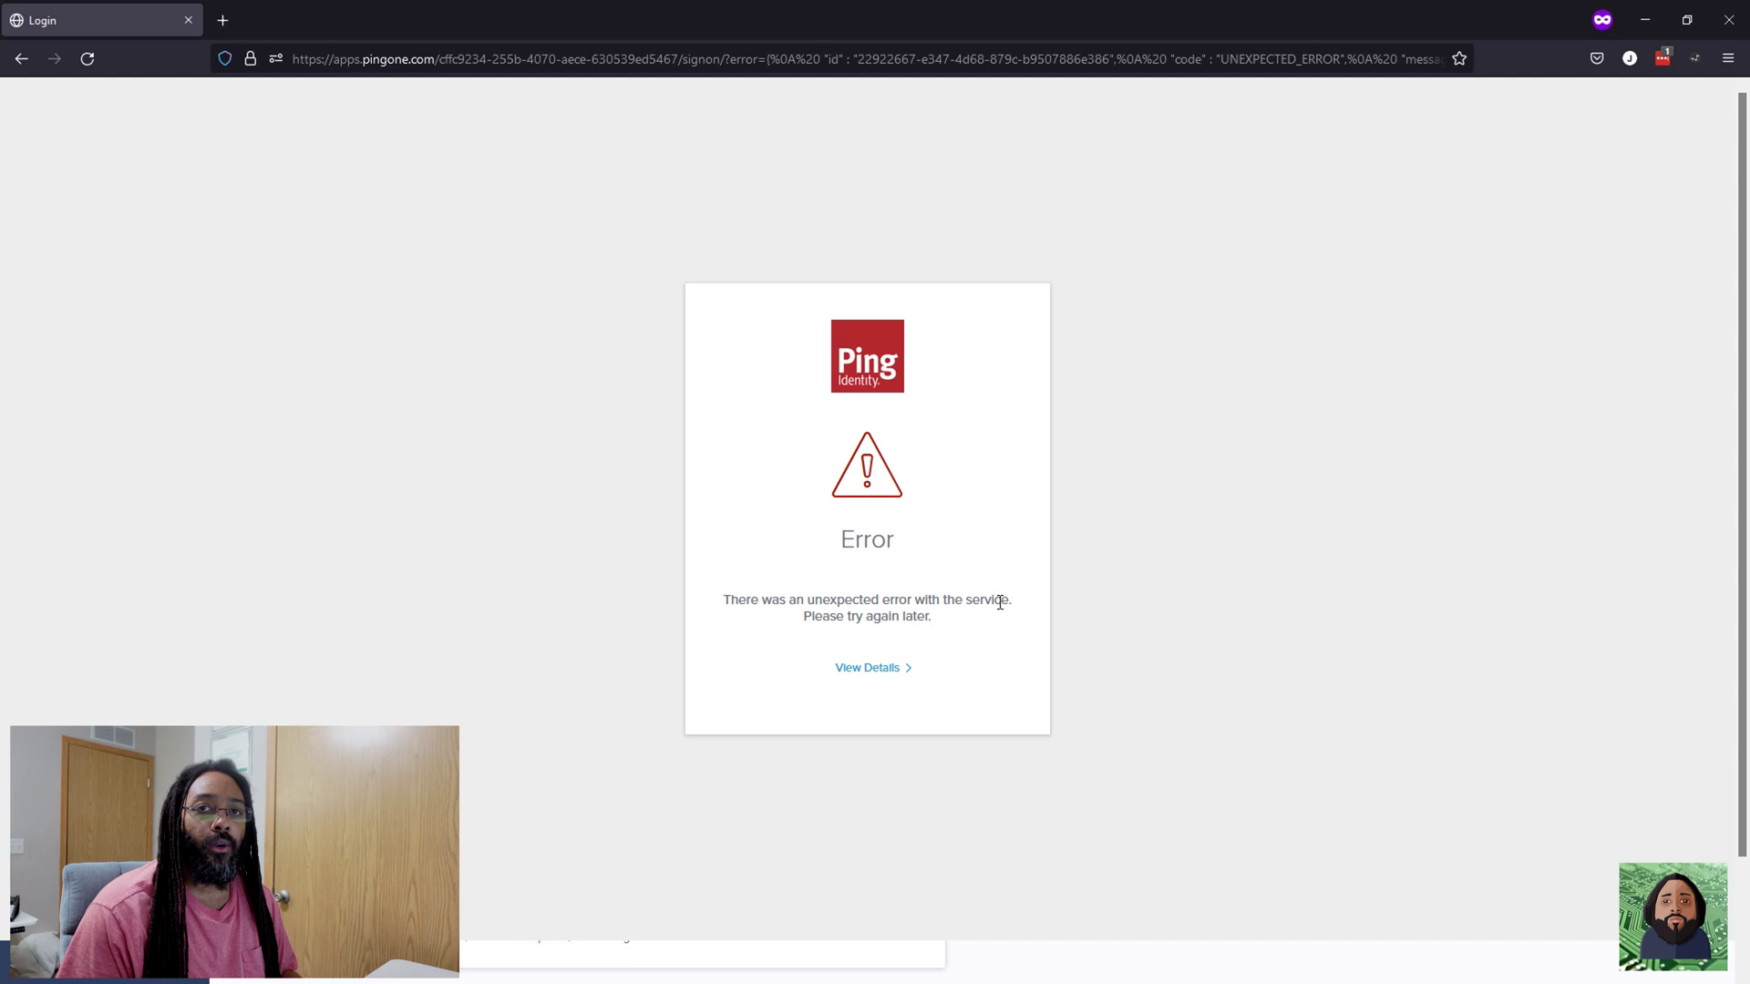
pyautogui.click(872, 670)
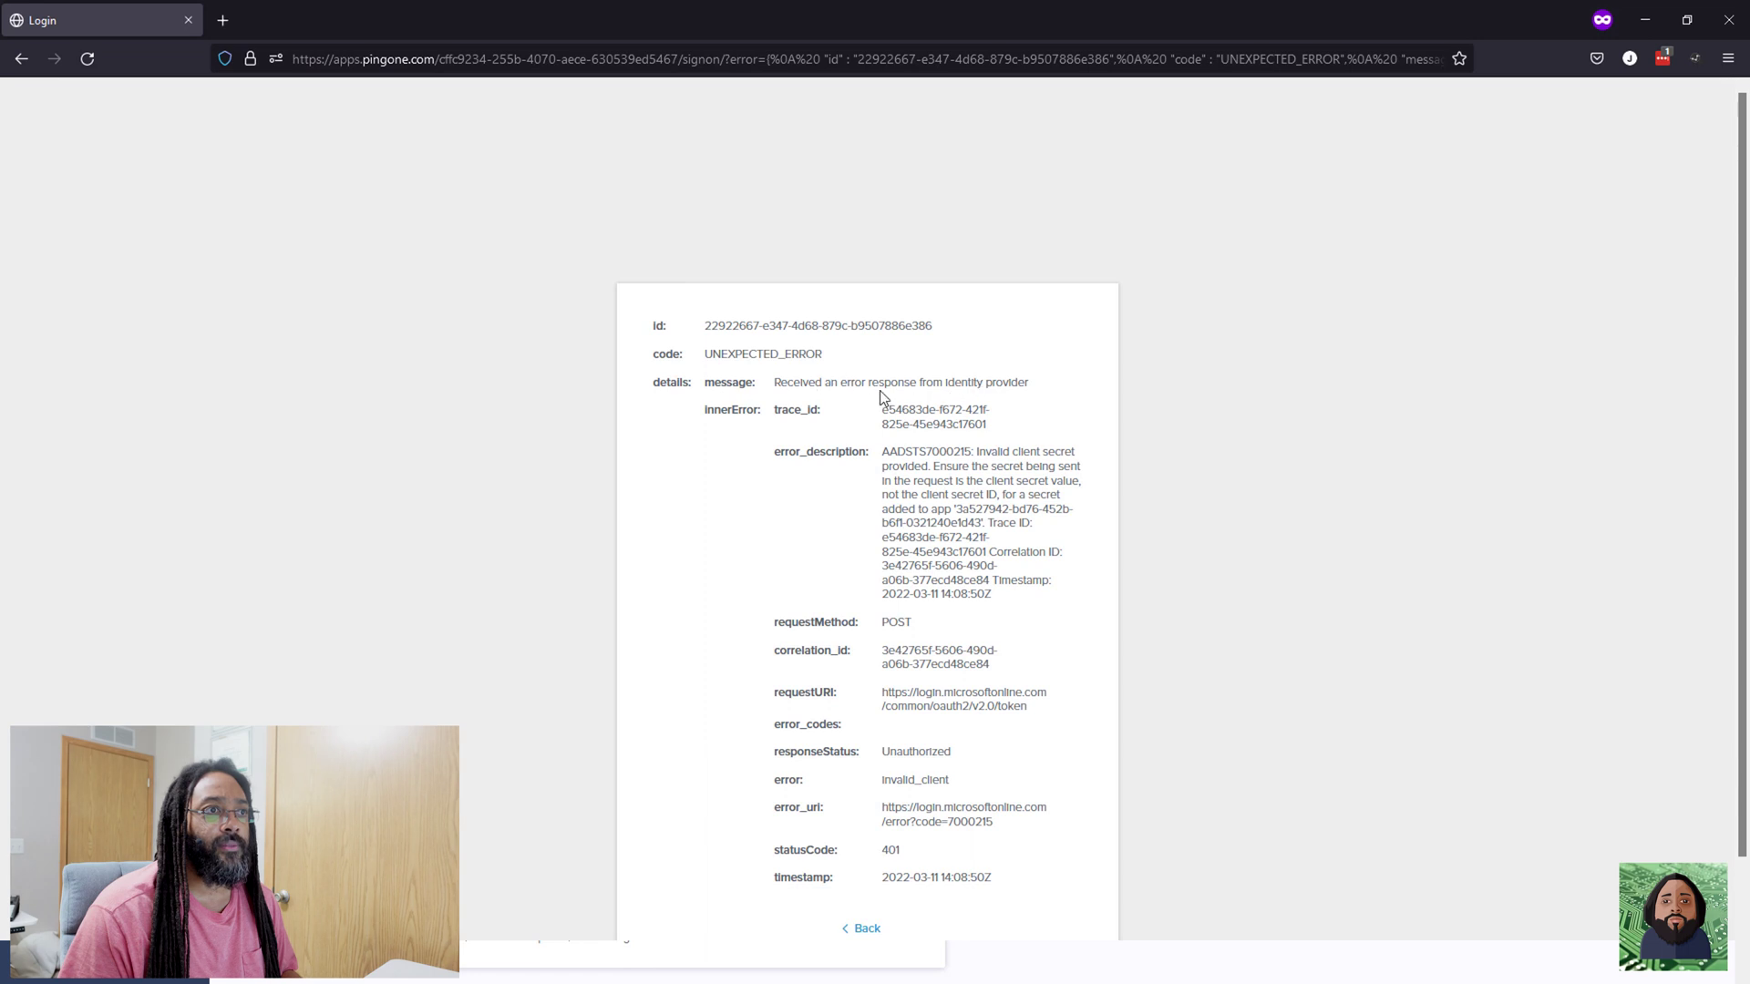
# Review the AADSTS7000215 error about secret value versus ID, then close the private window
pyautogui.moveTo(976, 453); pyautogui.dragTo(1081, 482)
pyautogui.click(936, 472)
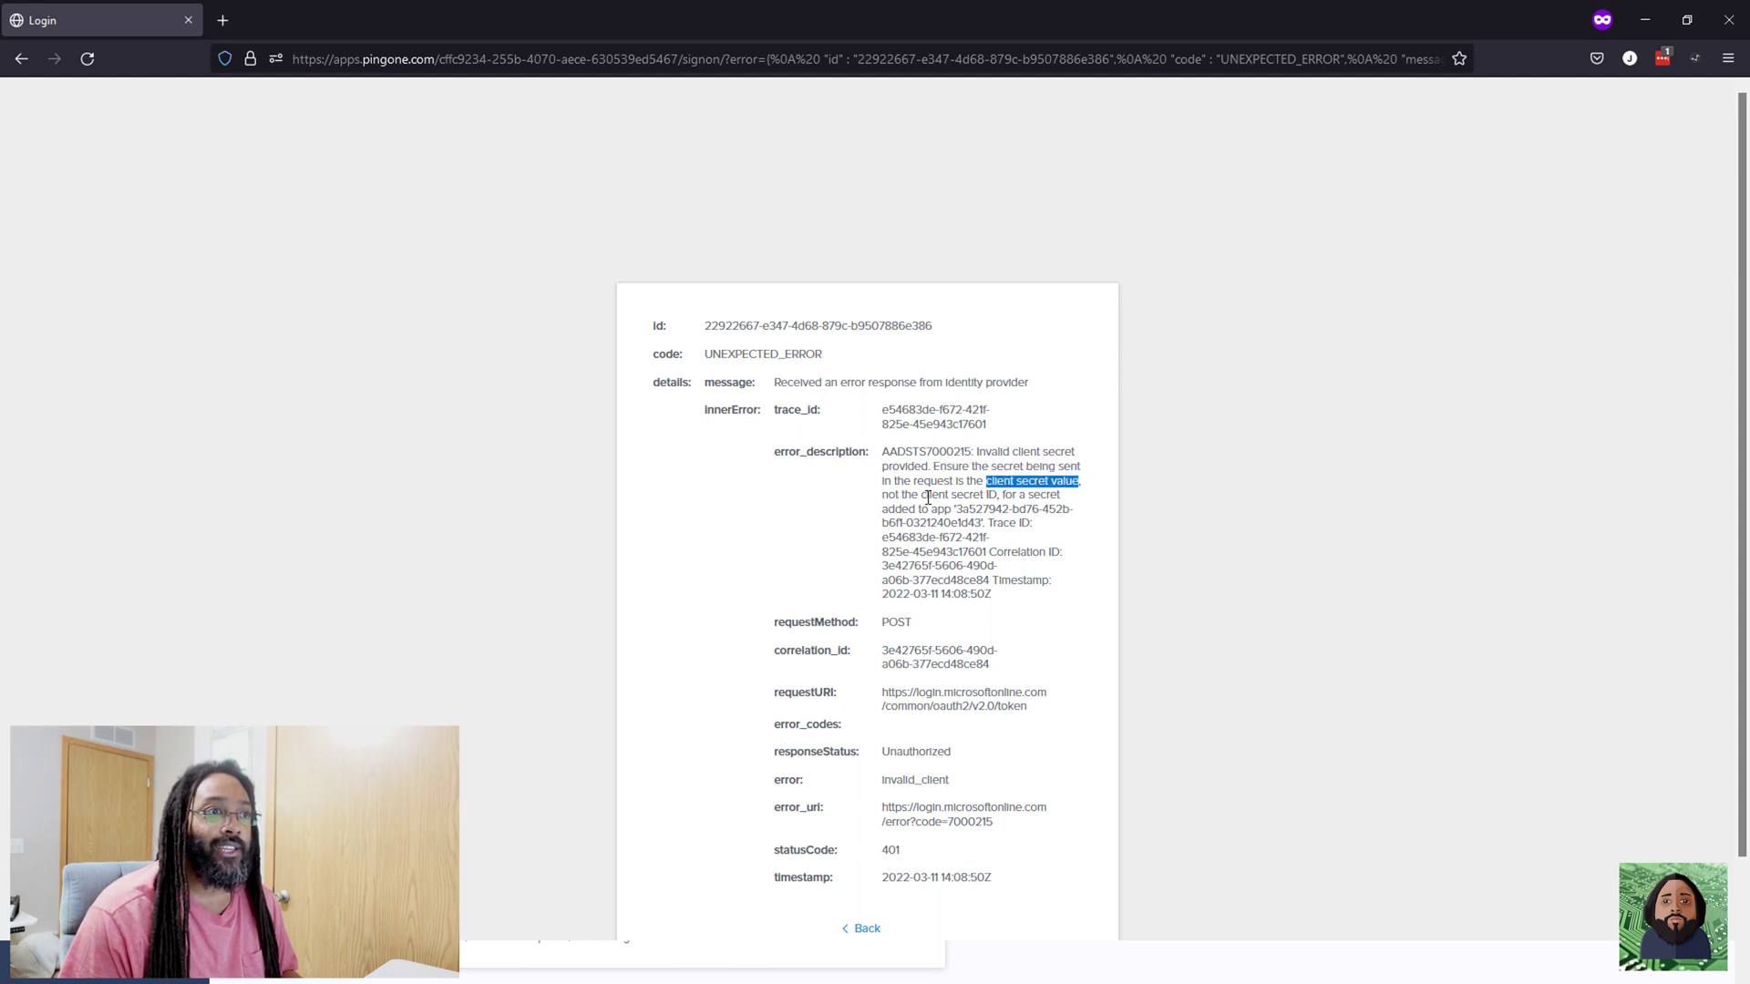
pyautogui.moveTo(923, 497); pyautogui.dragTo(1001, 499)
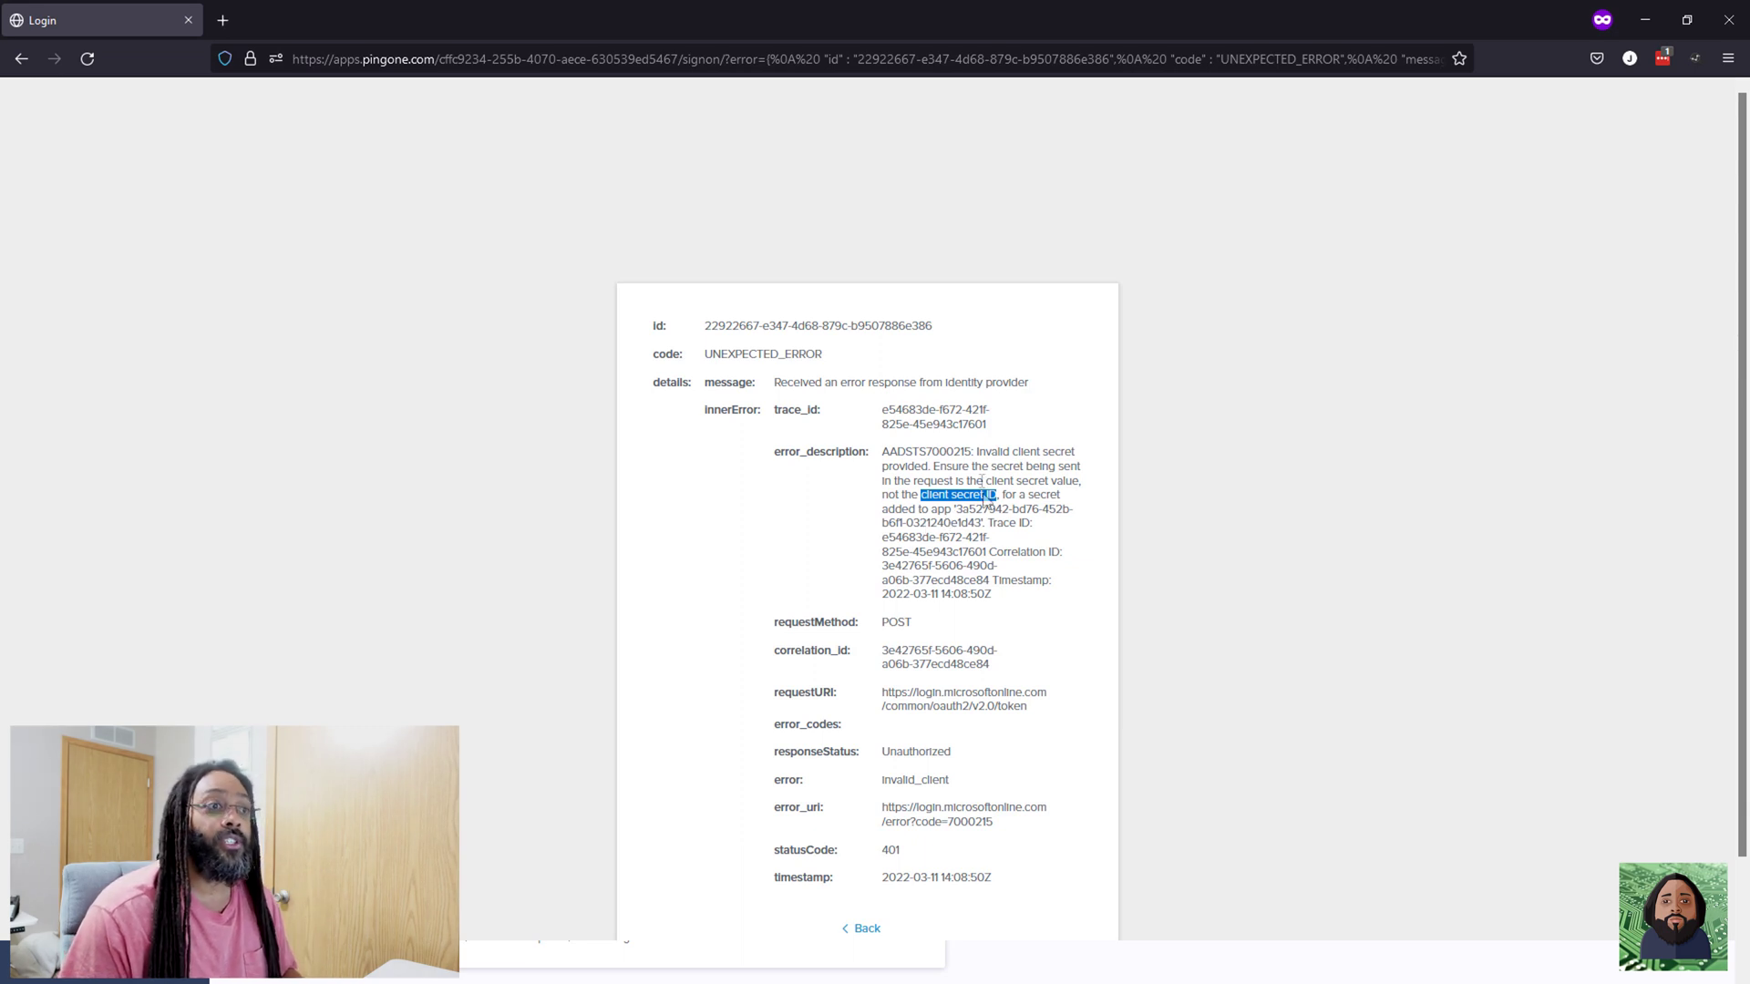
pyautogui.click(1727, 22)
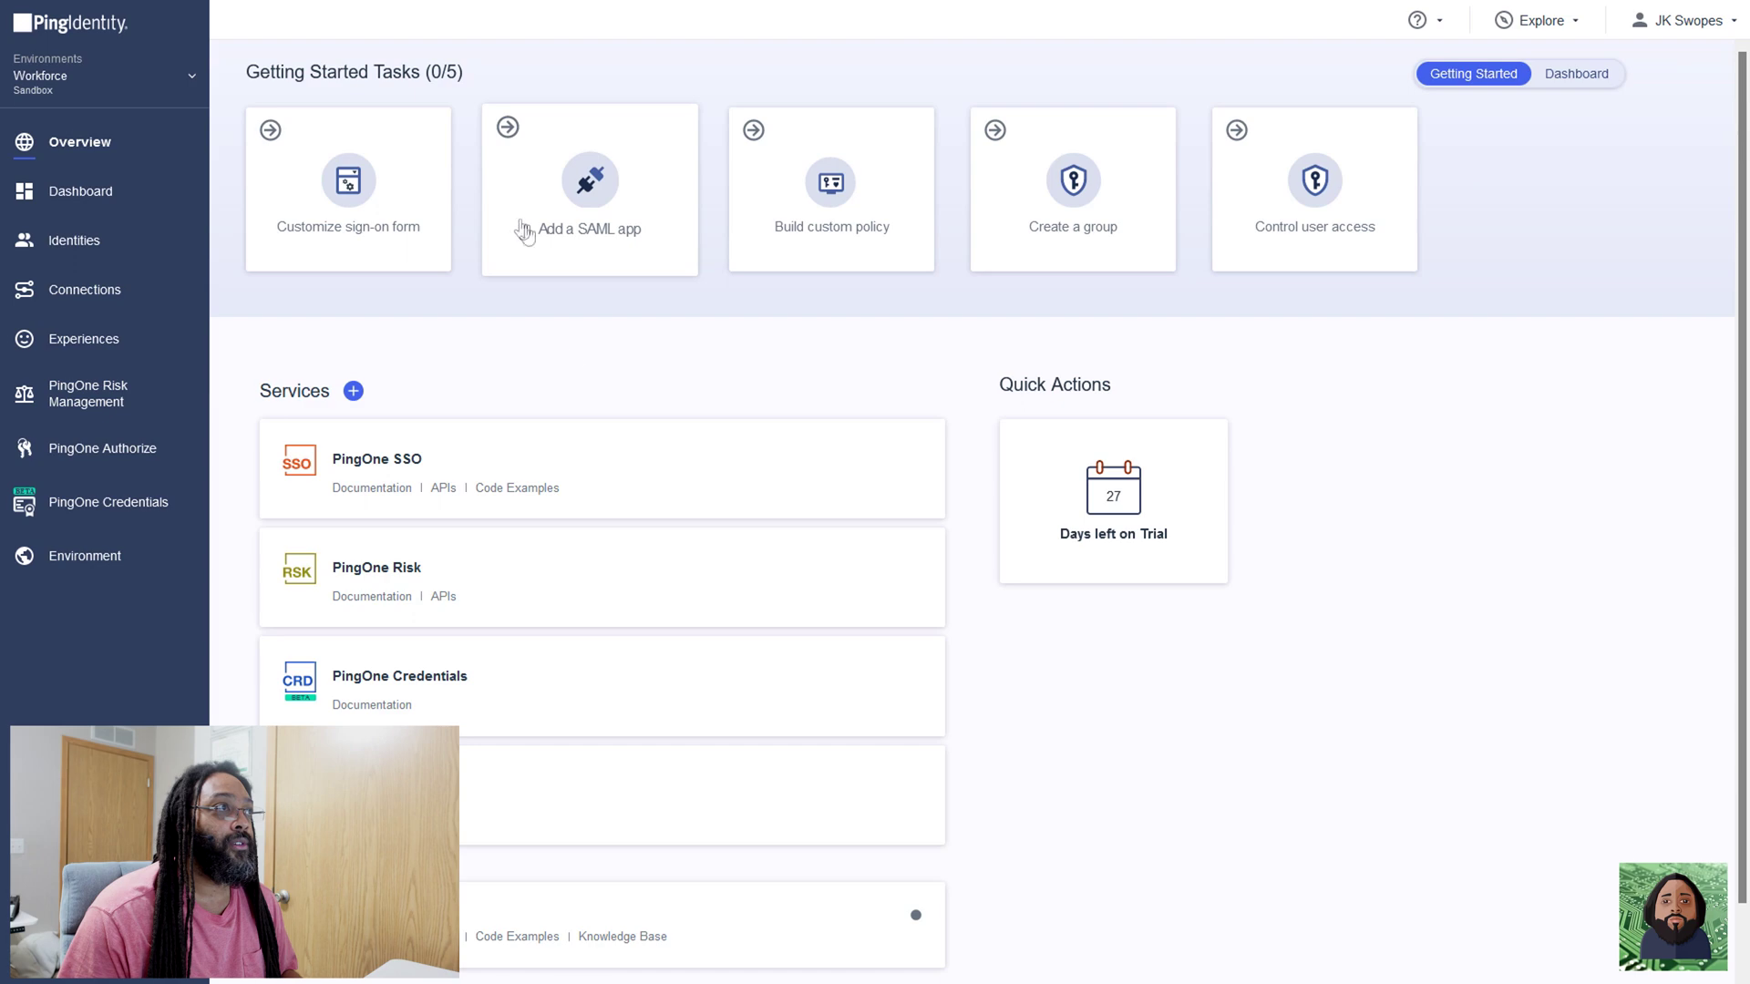
# Copy the PingIDWorkforceSSO client secret Value from Azure and return to the PingOne tab
pyautogui.moveTo(104, 18)
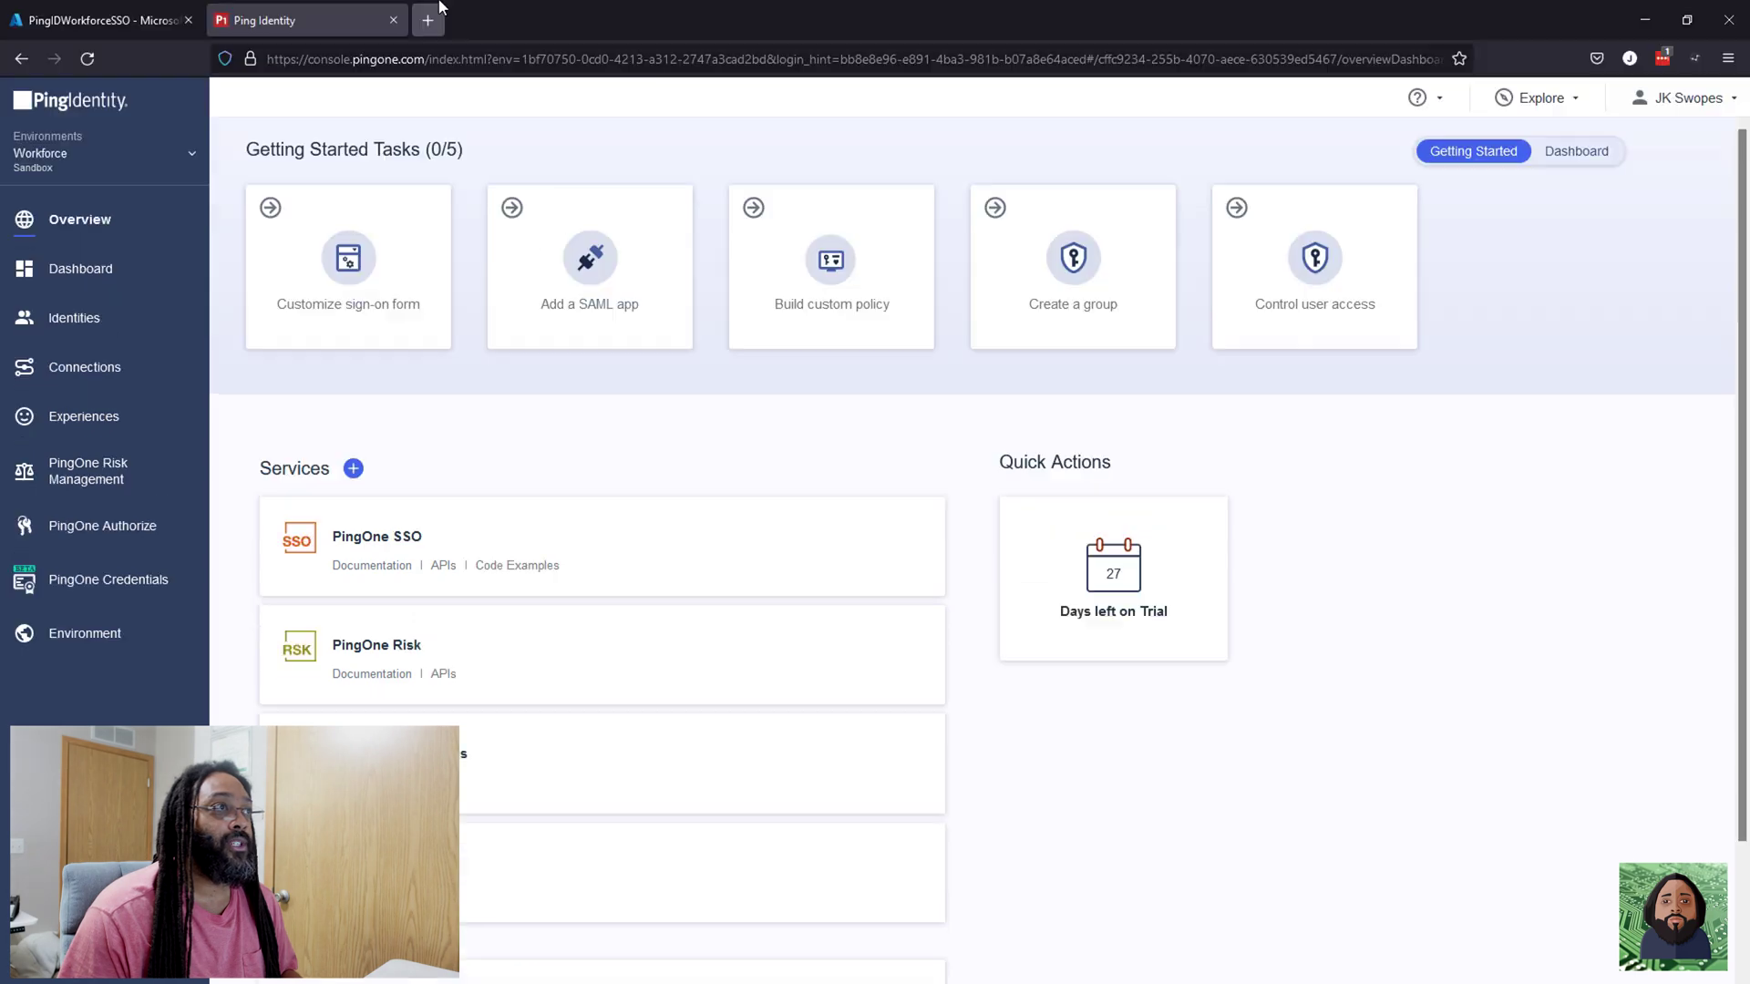
pyautogui.click(111, 20)
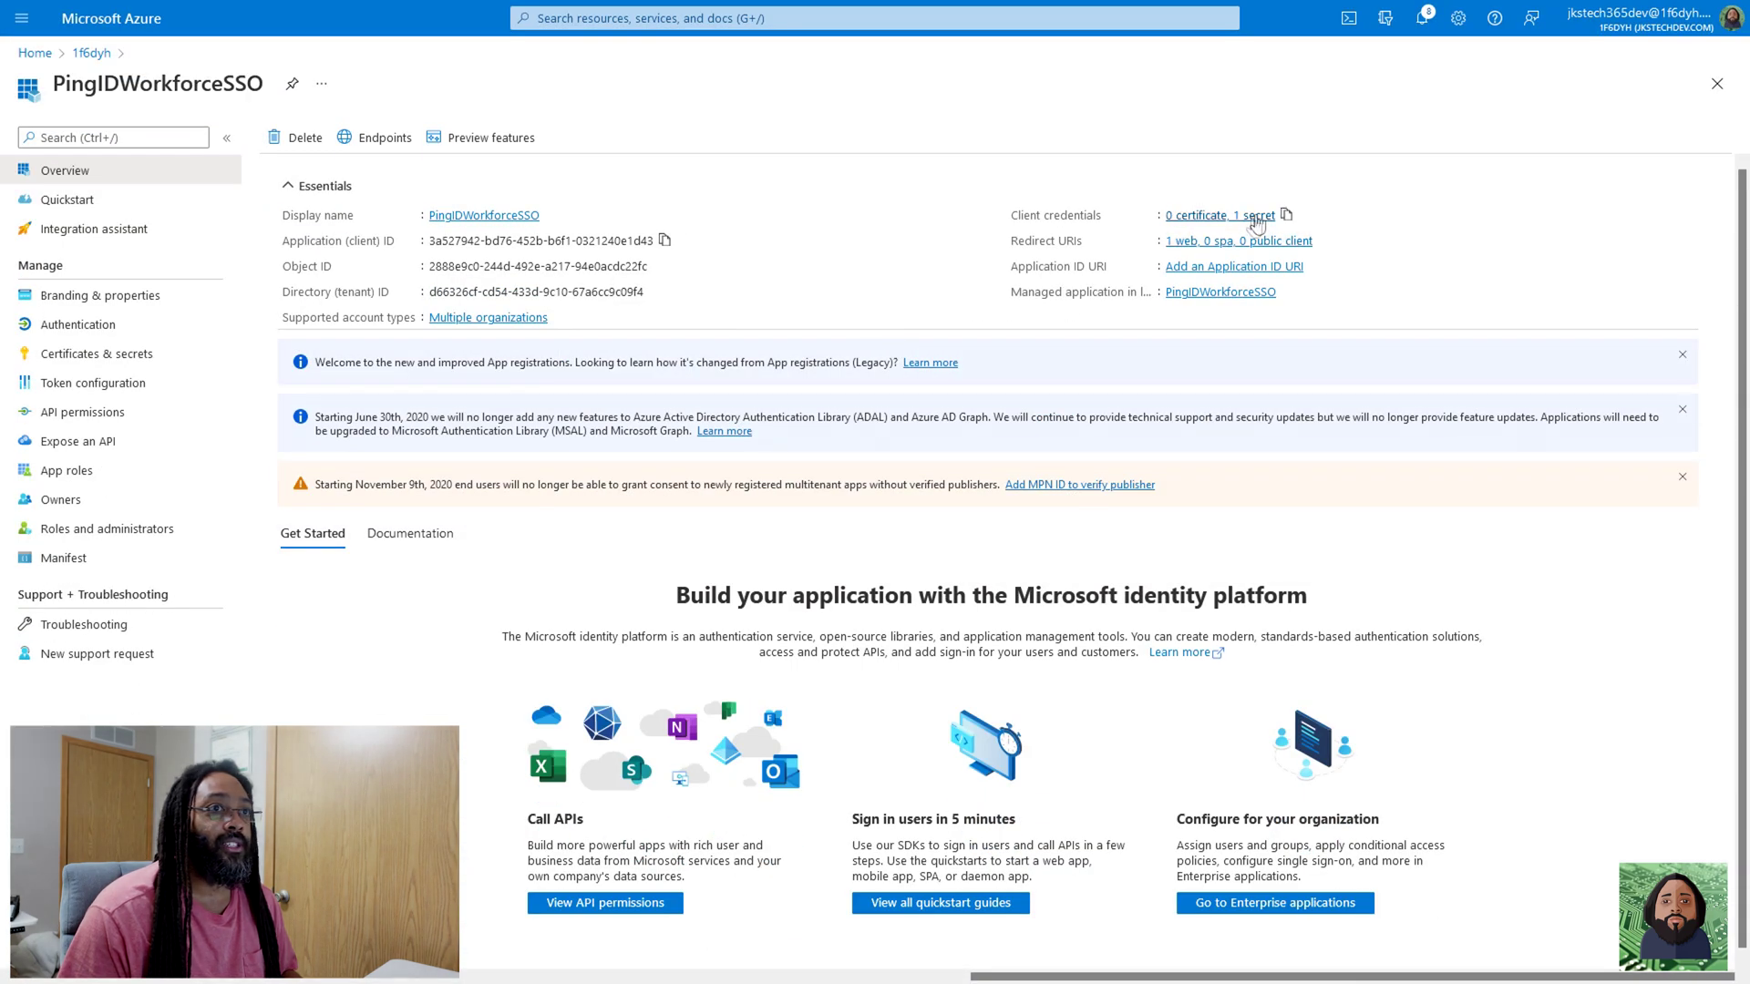
pyautogui.click(1254, 219)
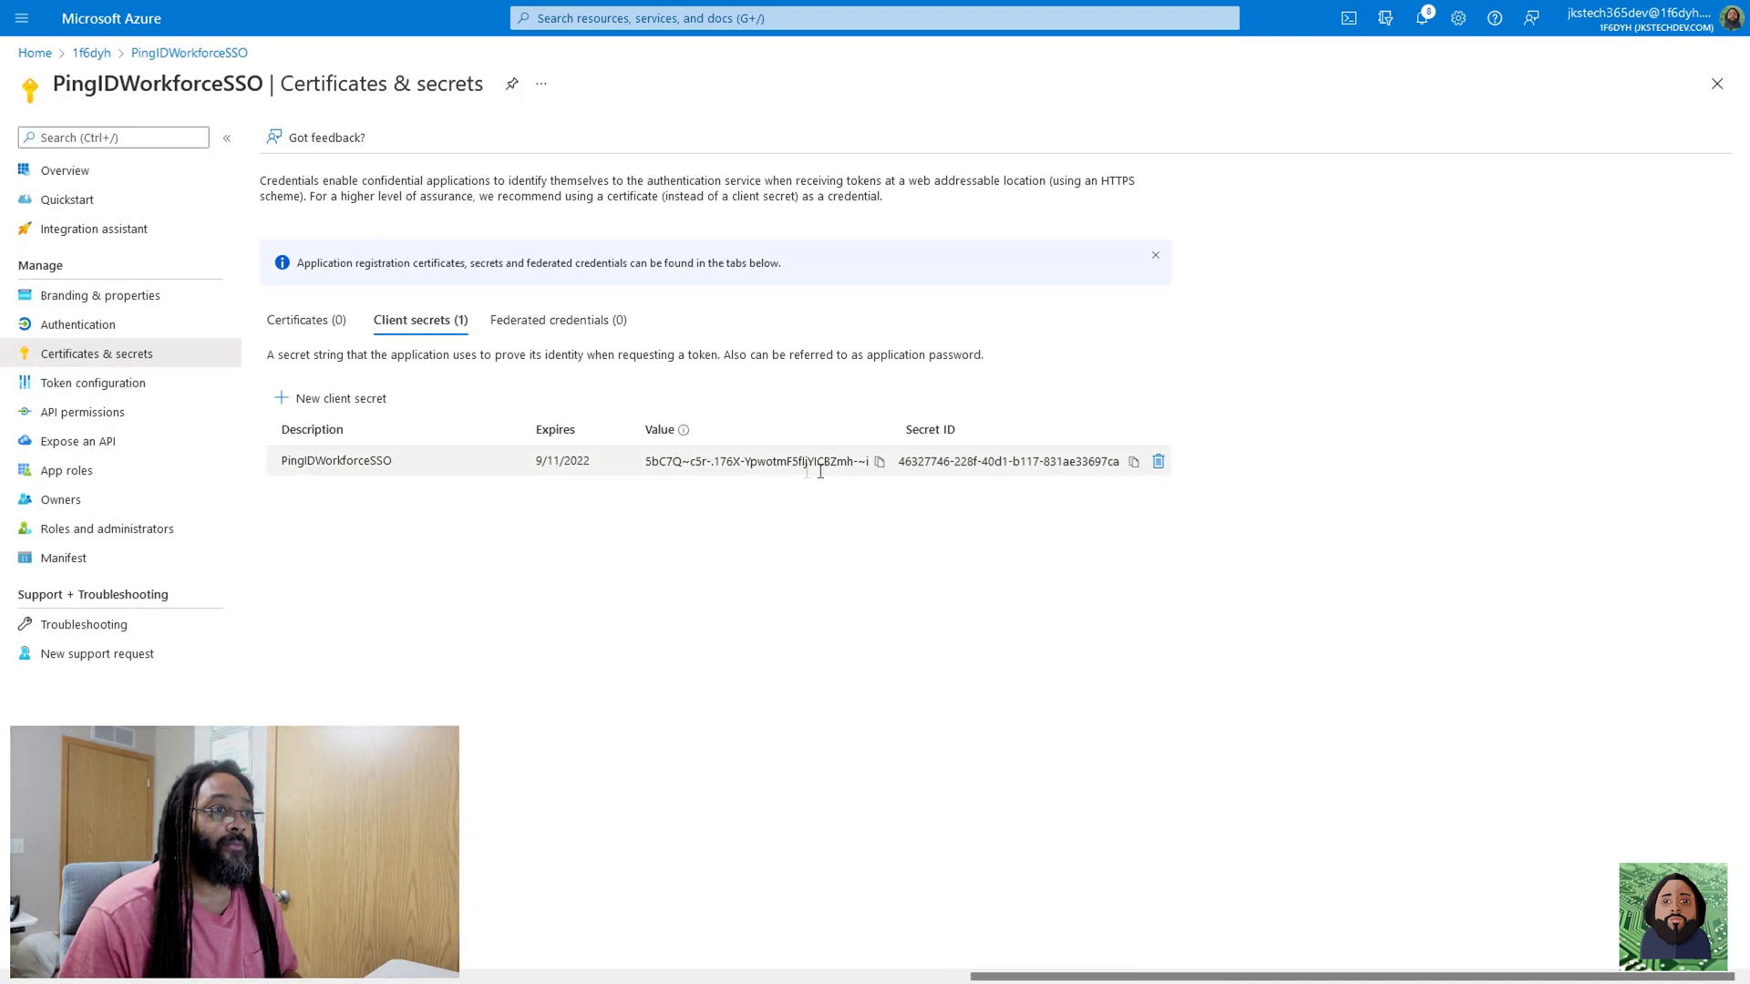
pyautogui.click(879, 462)
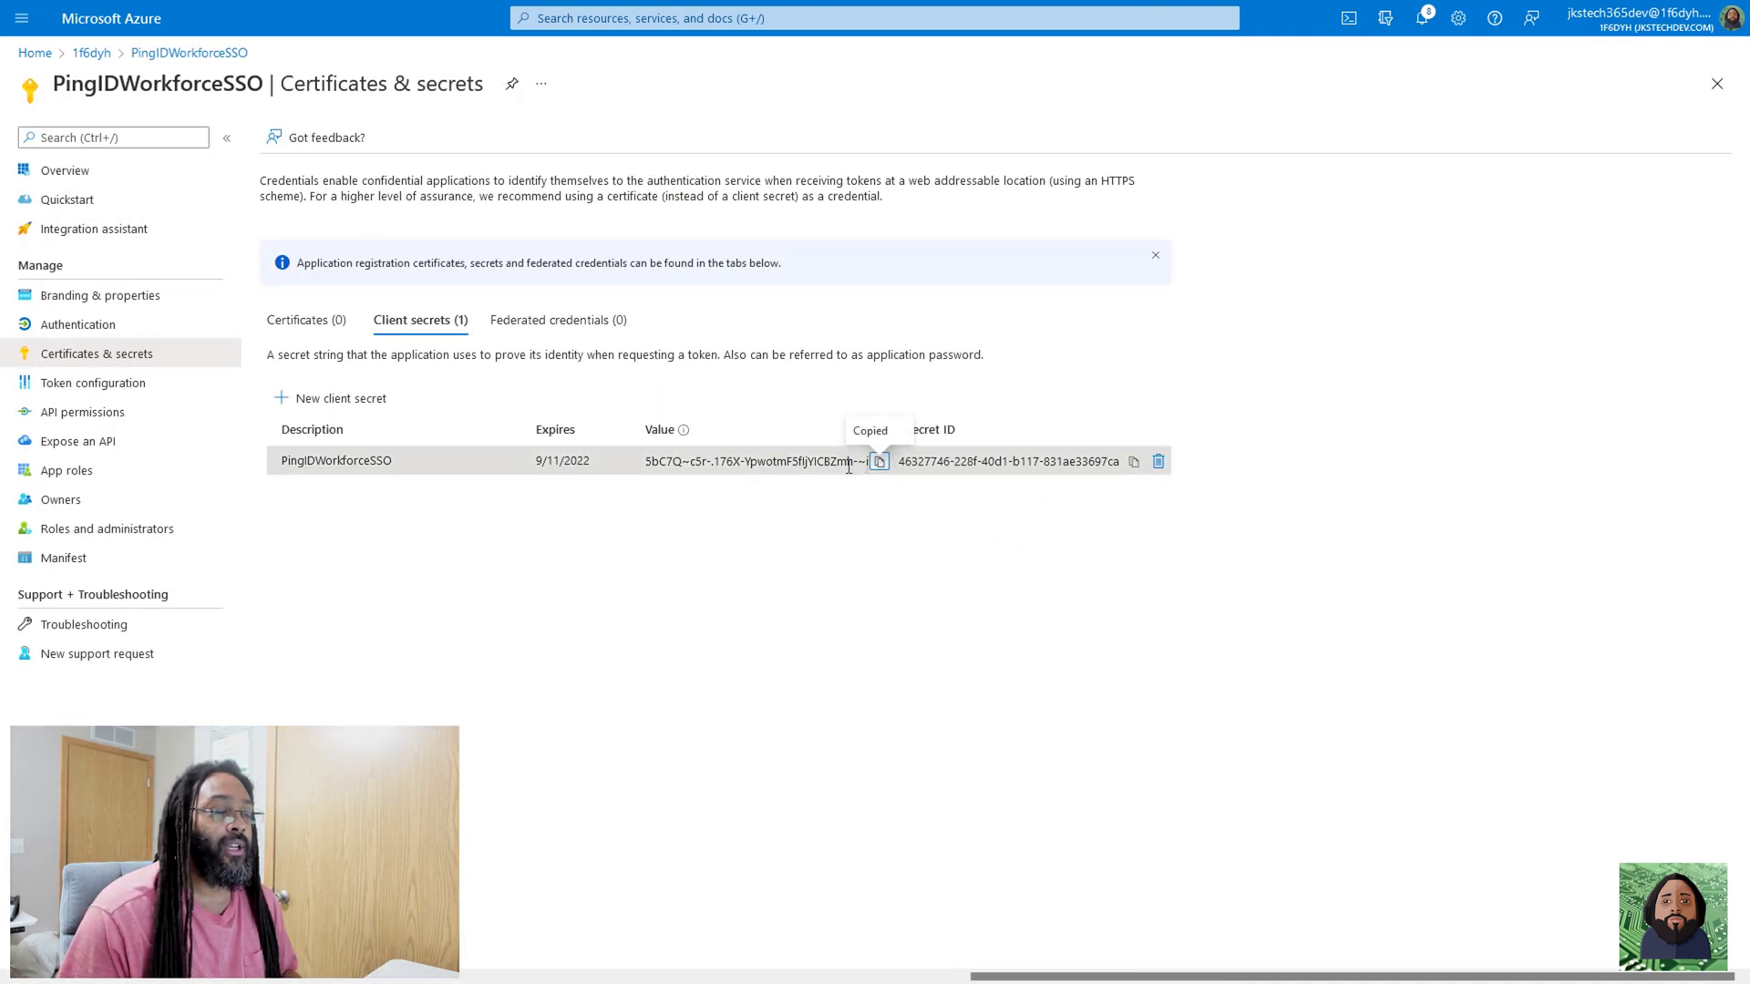
pyautogui.moveTo(319, 2)
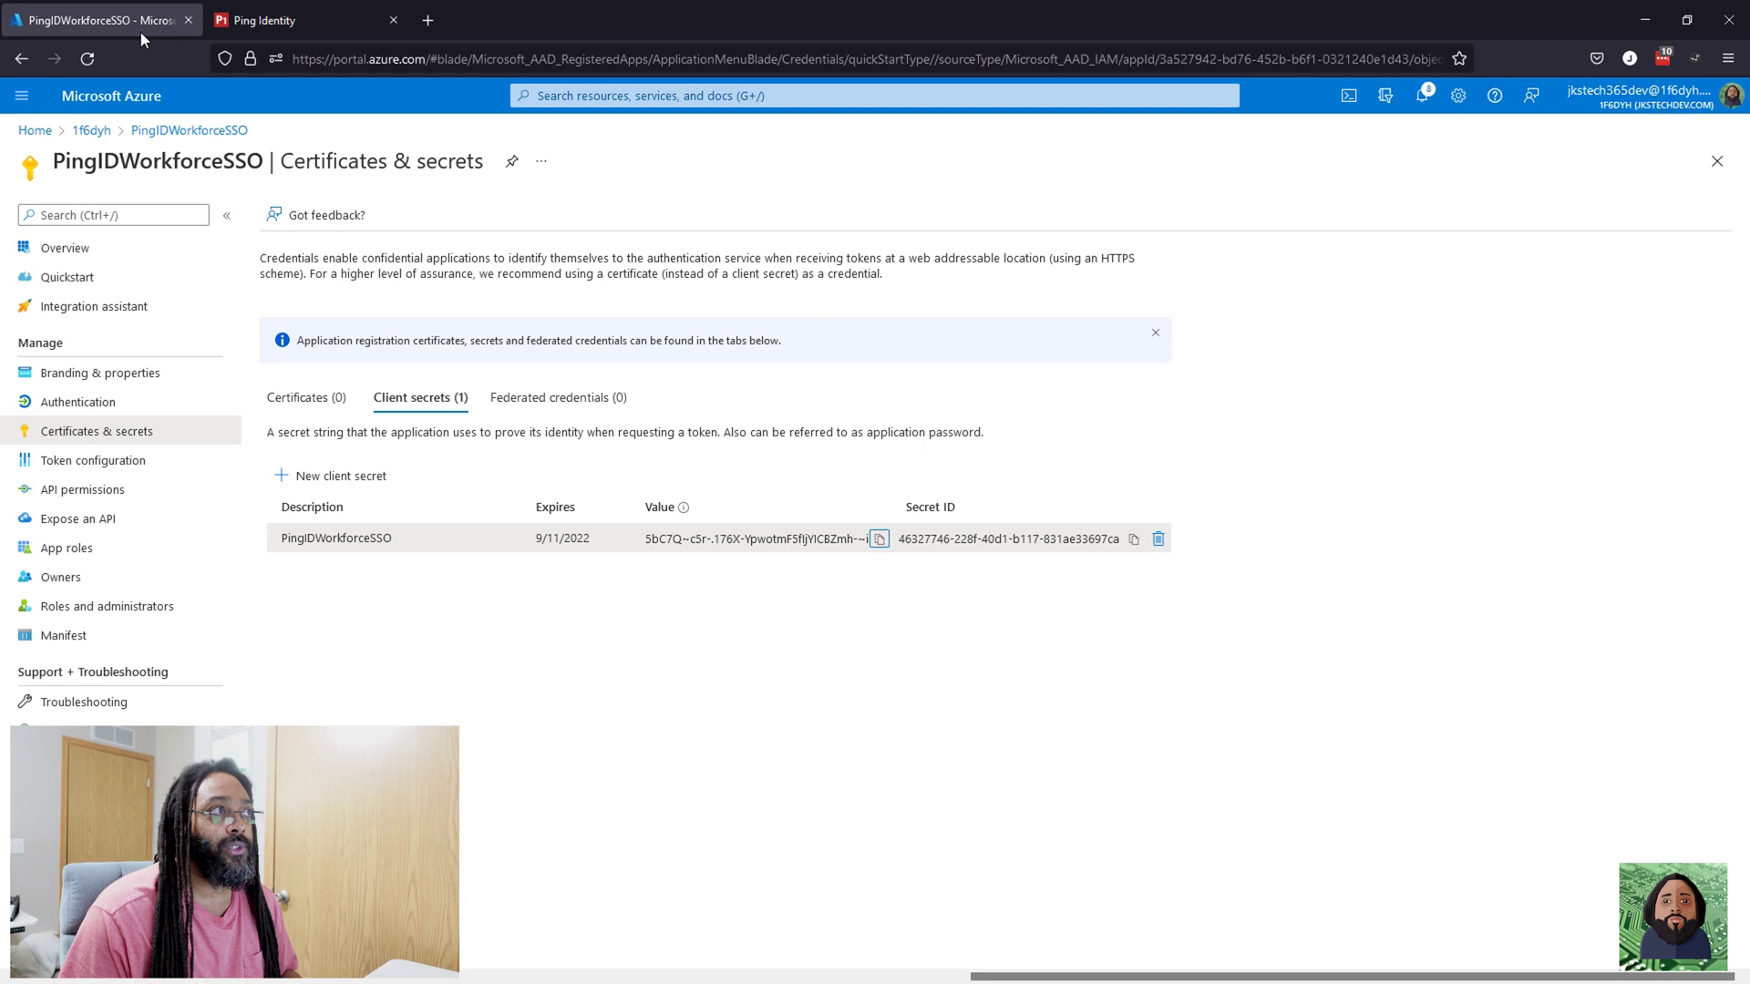
pyautogui.click(293, 24)
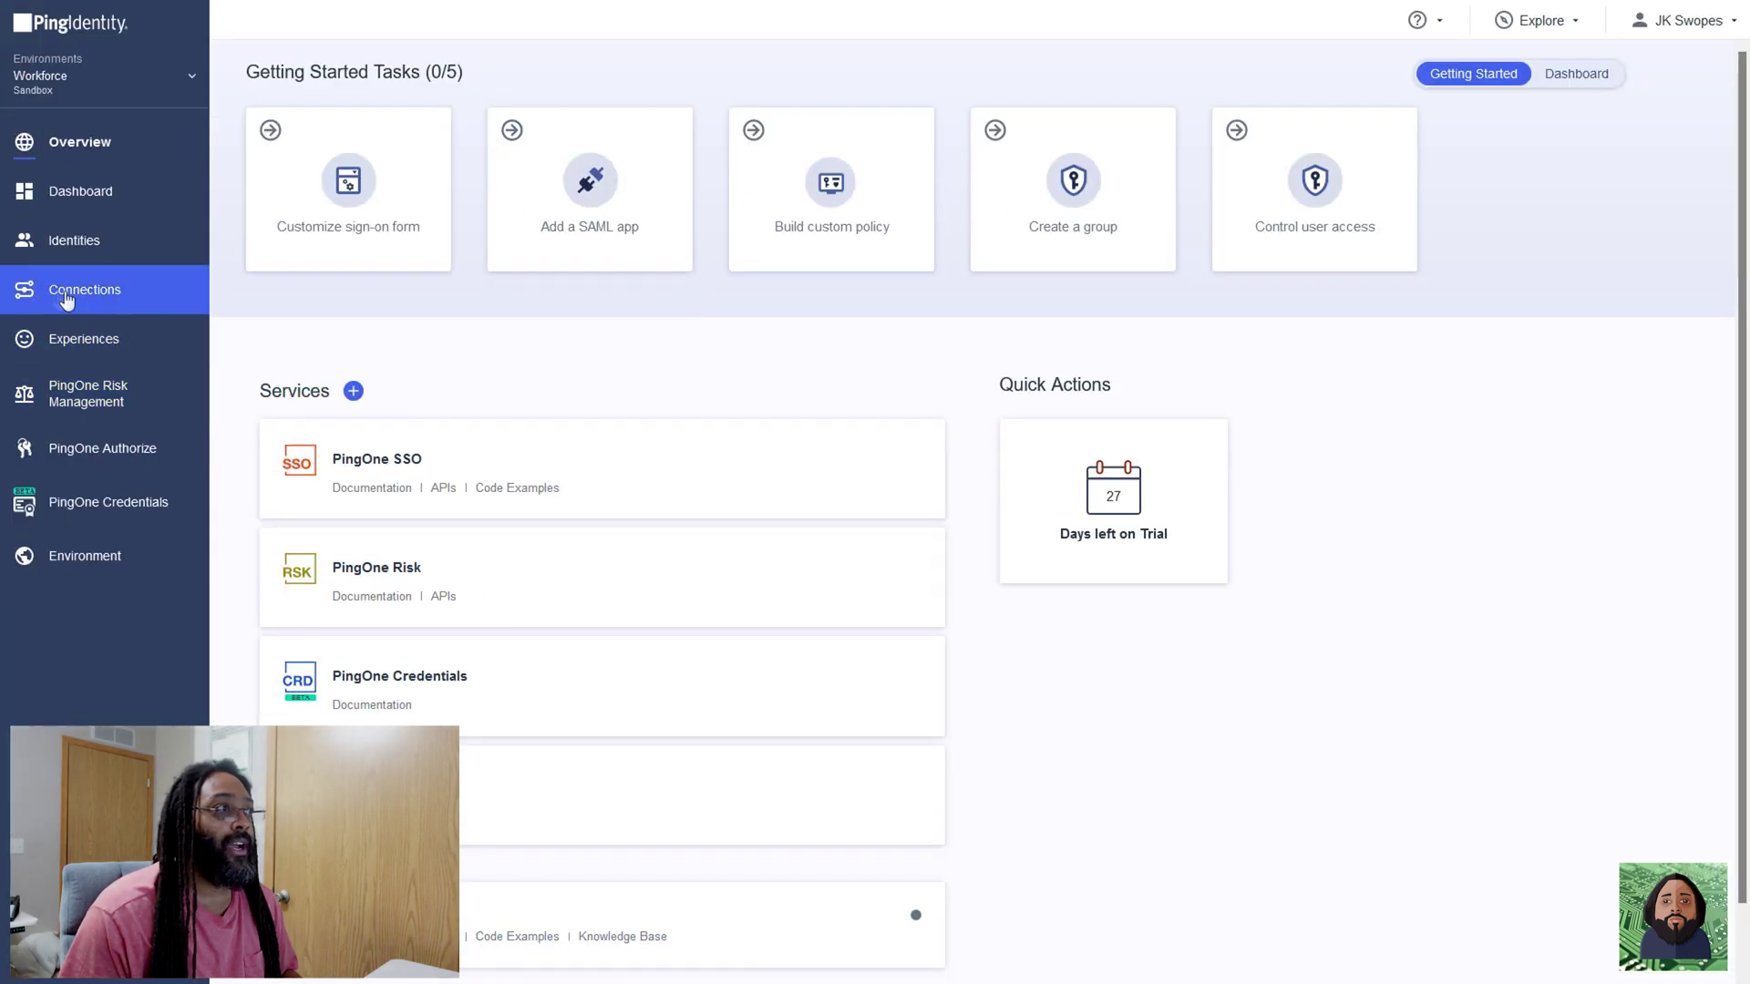
# Replace AzureADSSO's Client Secret with the copied secret value and save the connection
pyautogui.click(49, 296)
pyautogui.click(108, 330)
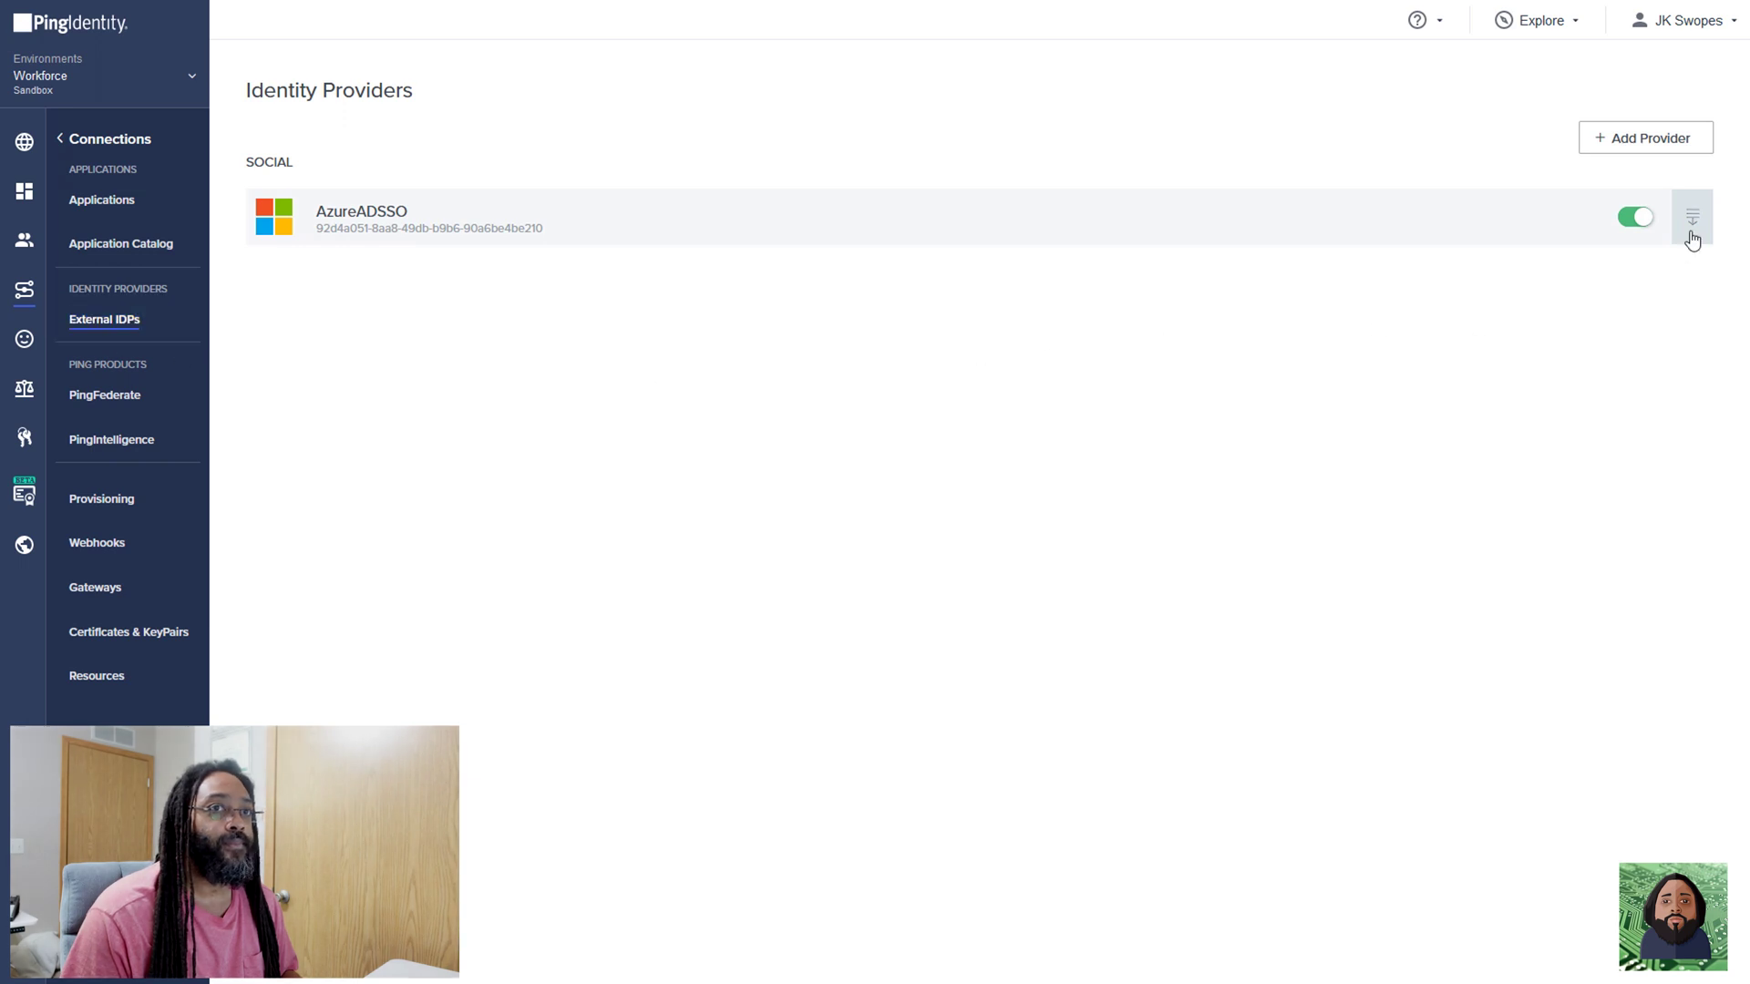
pyautogui.click(1692, 238)
pyautogui.click(1688, 390)
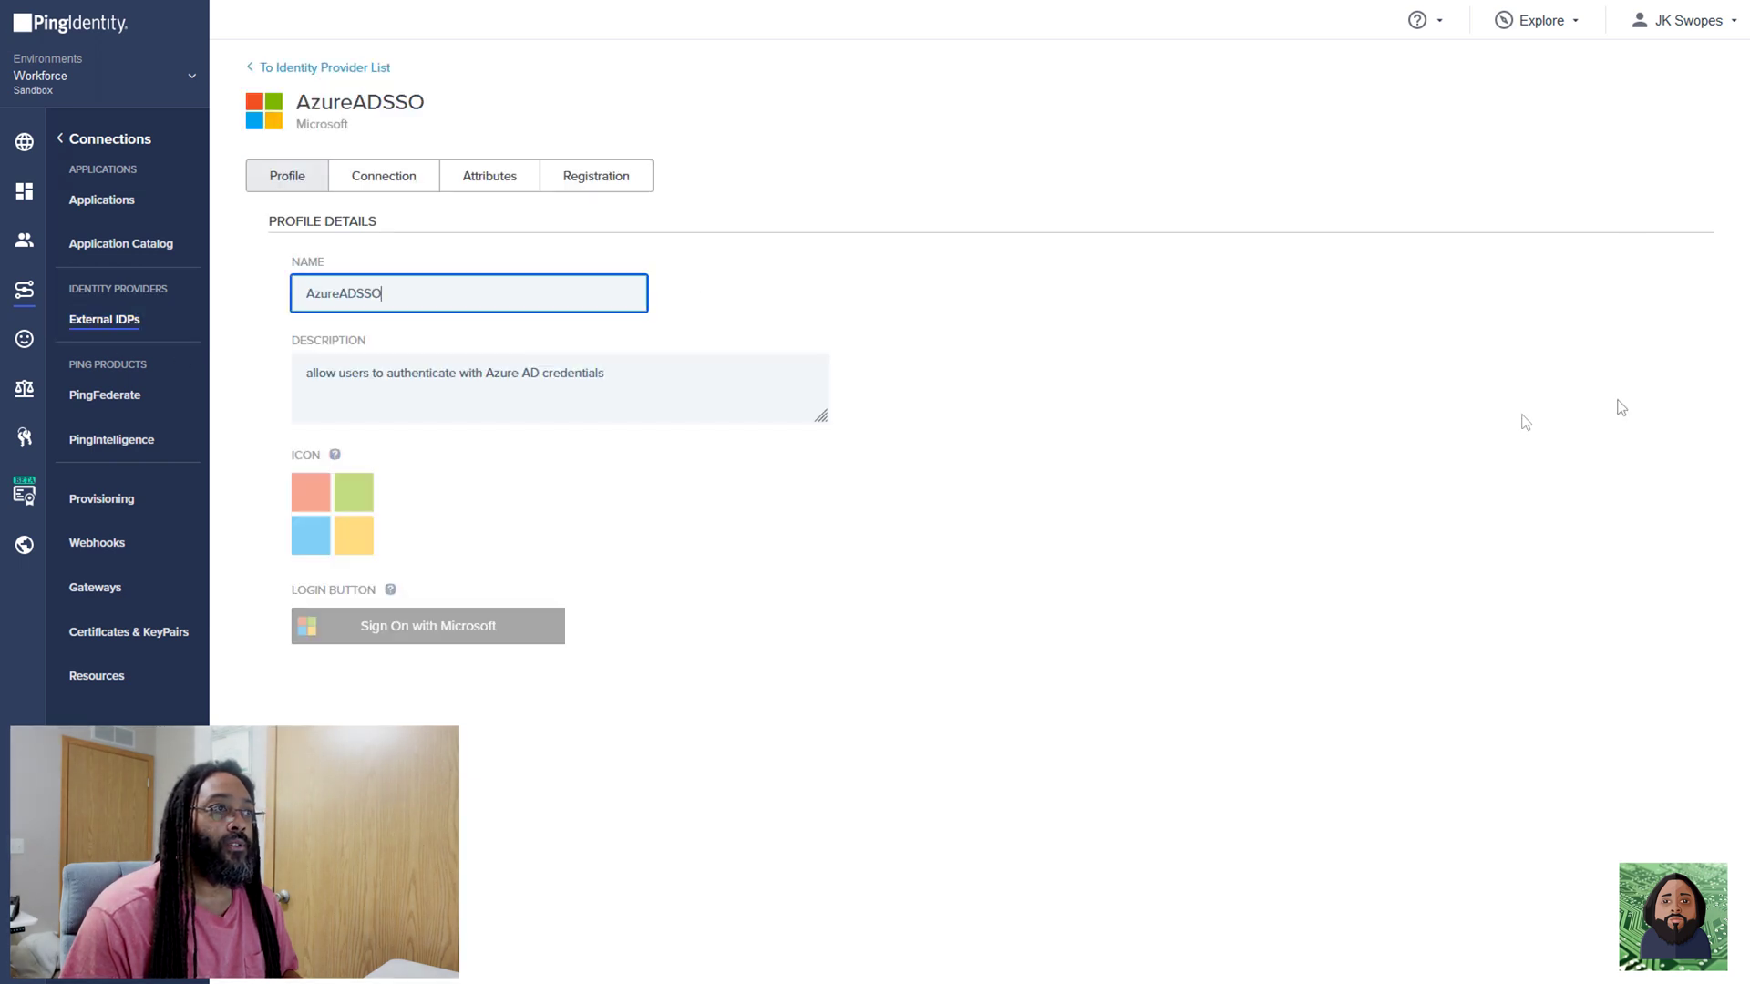
pyautogui.click(374, 177)
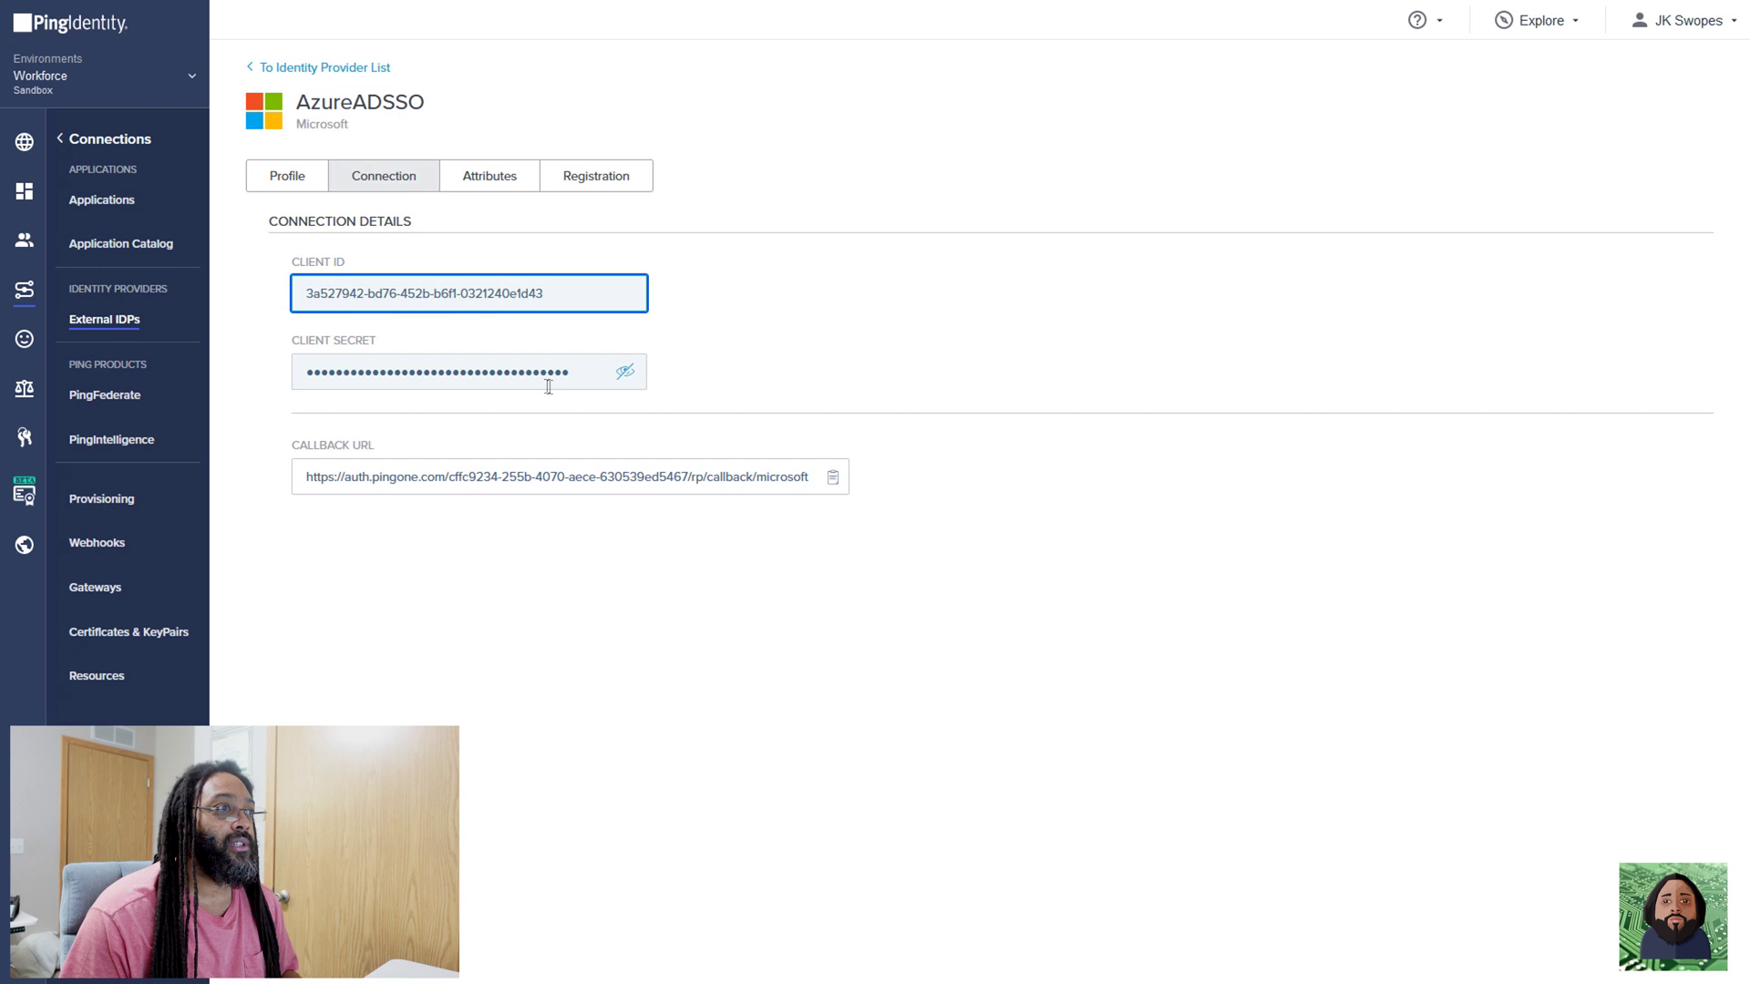
pyautogui.moveTo(578, 376); pyautogui.dragTo(227, 379)
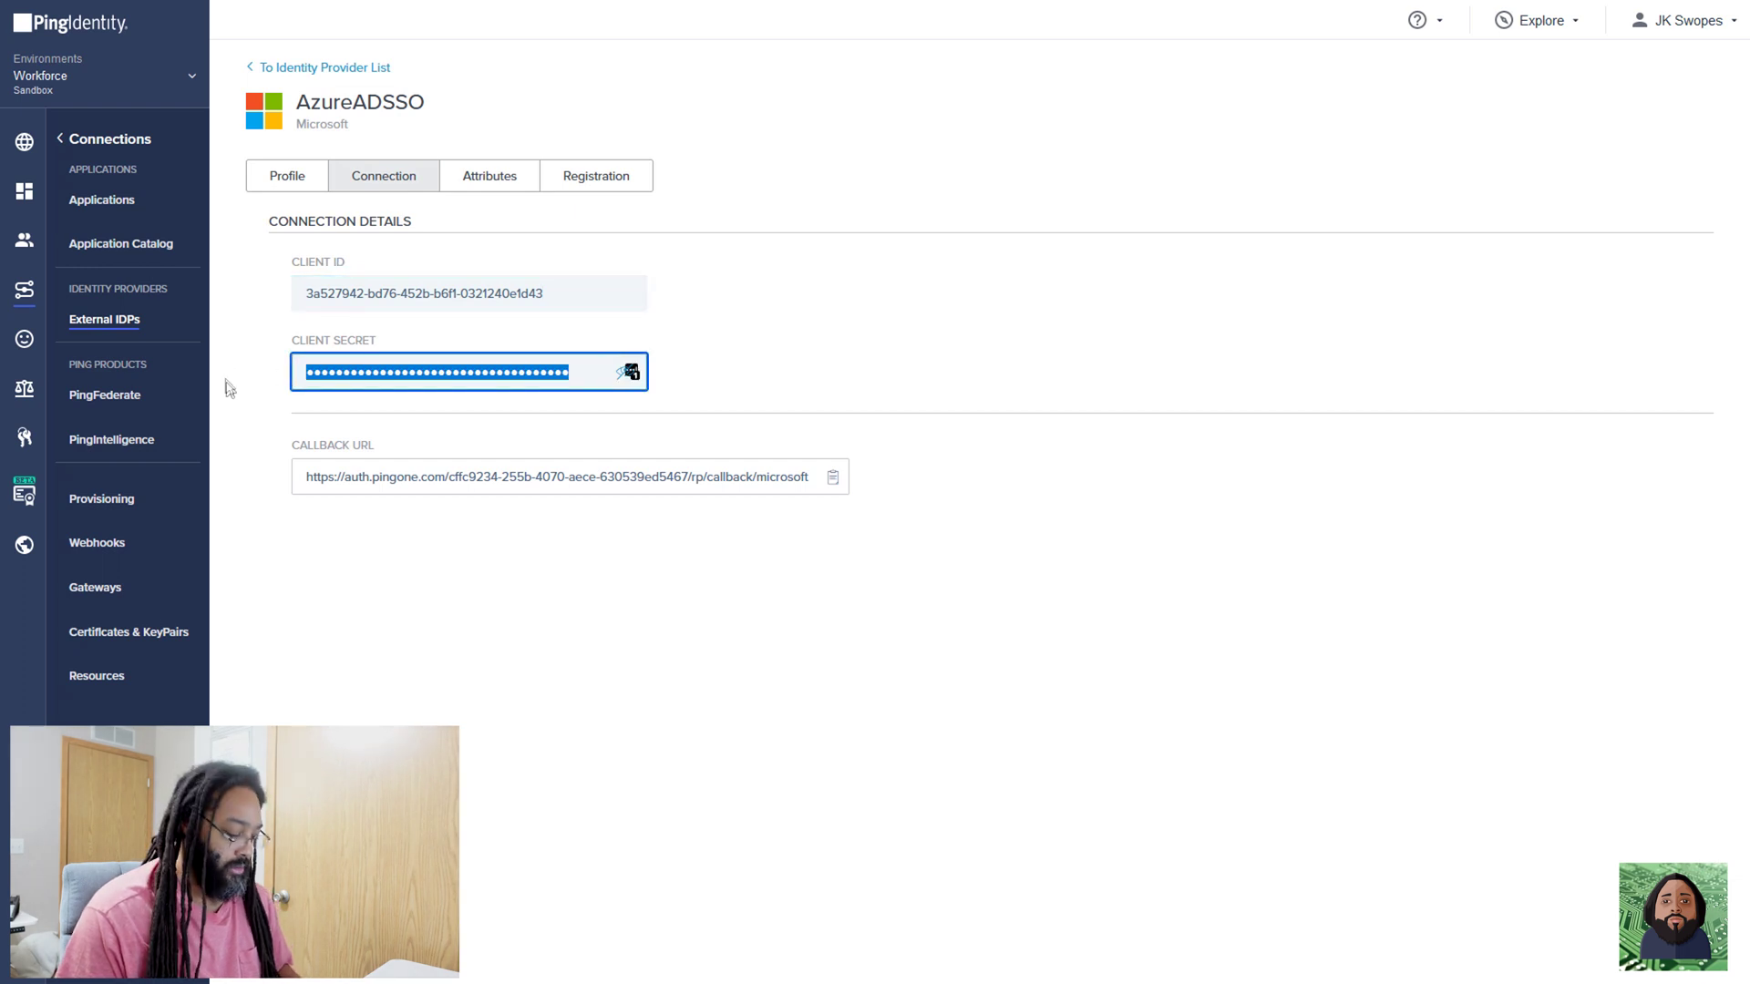
pyautogui.hotkey('ctrl', 'v')
pyautogui.press('Return')
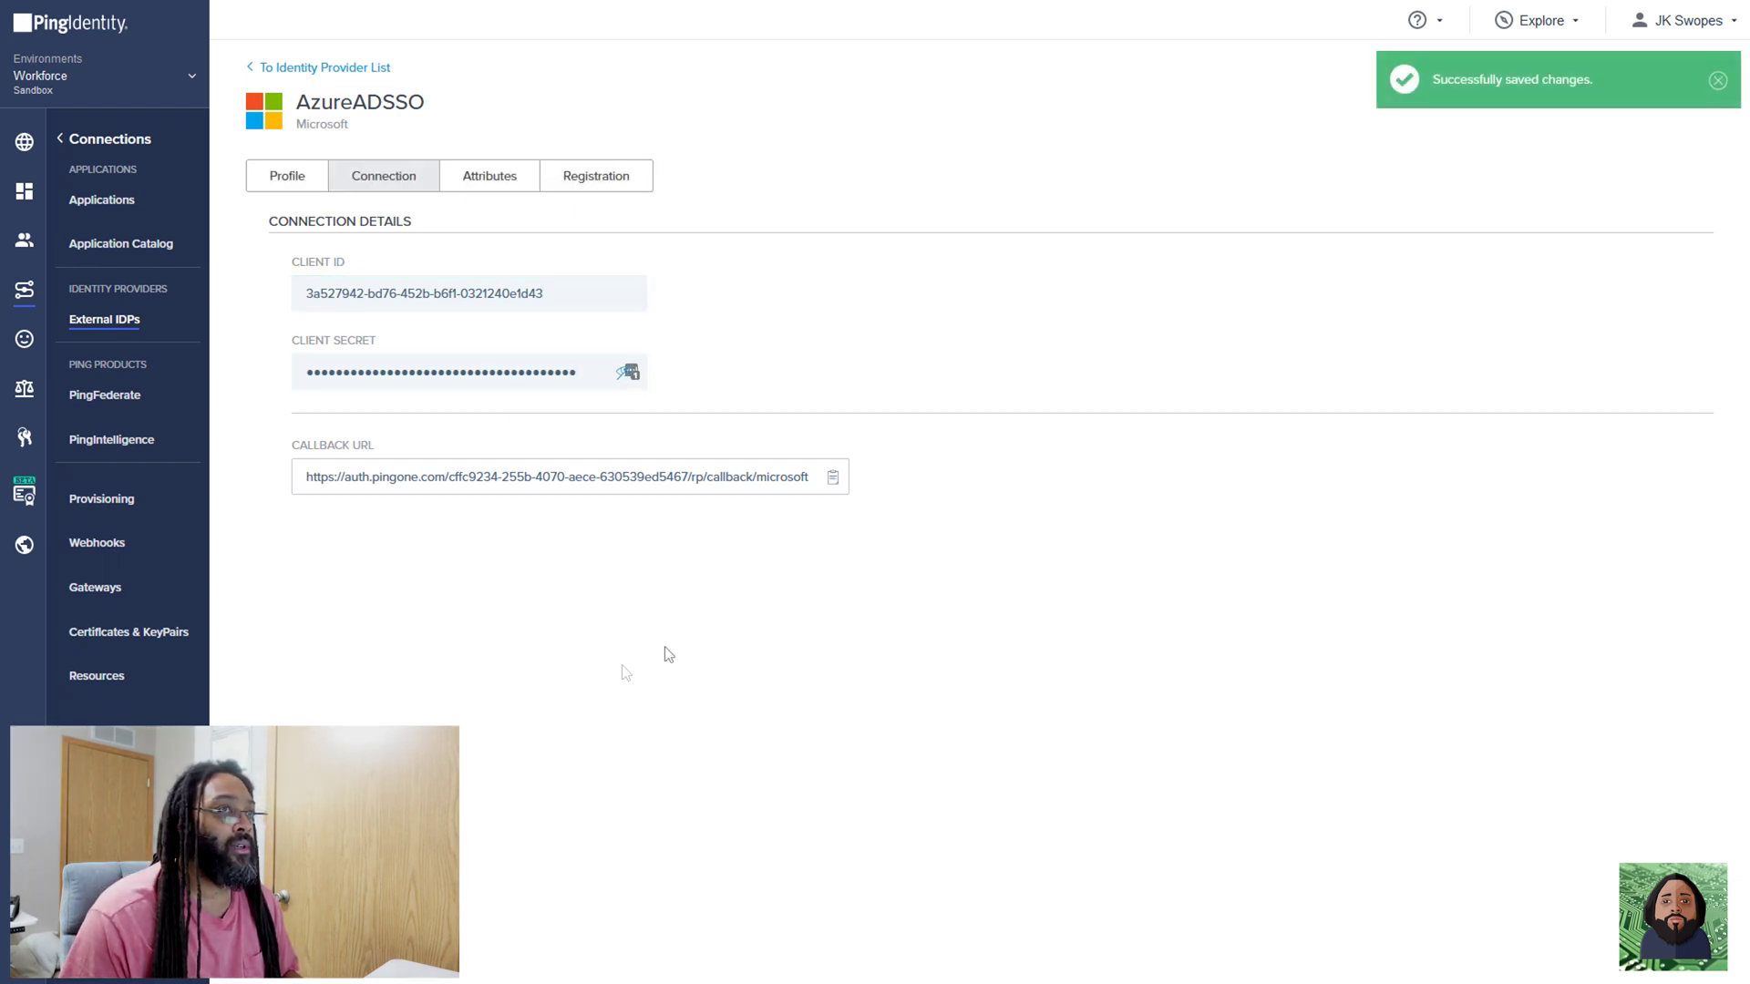
pyautogui.click(30, 553)
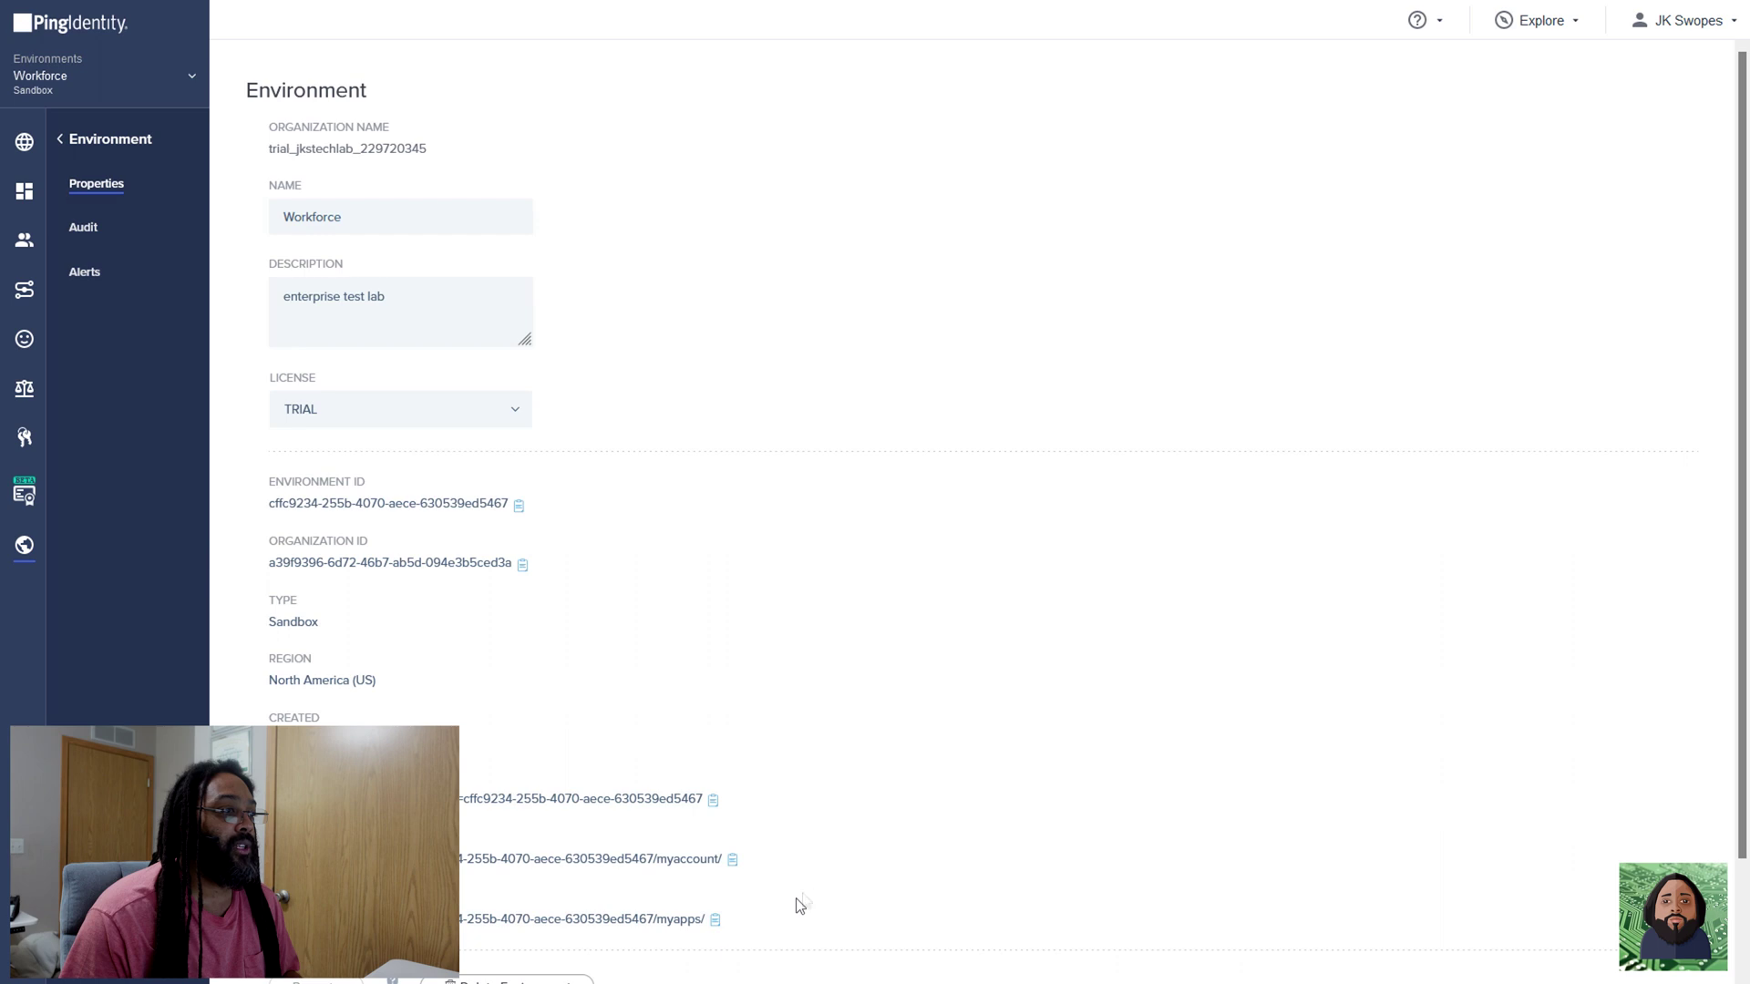
# Copy the myapps URL and sign on with Microsoft, skipping security setup and declining Stay signed in
pyautogui.click(716, 921)
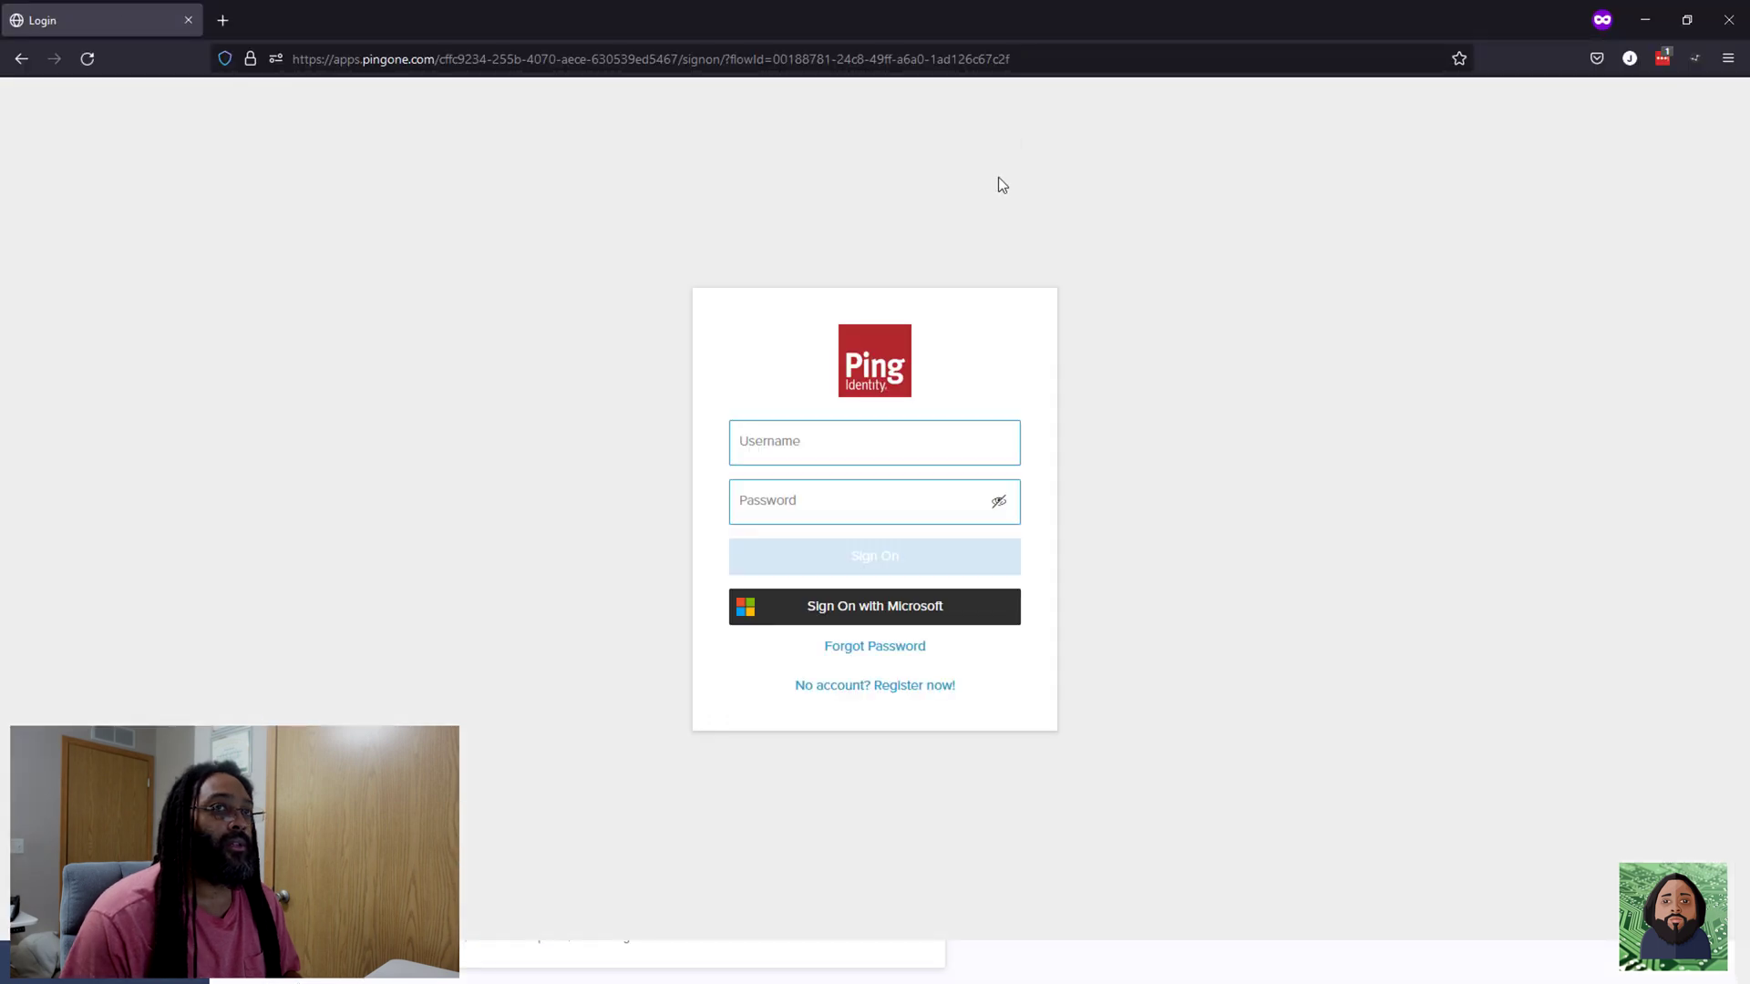
pyautogui.click(861, 613)
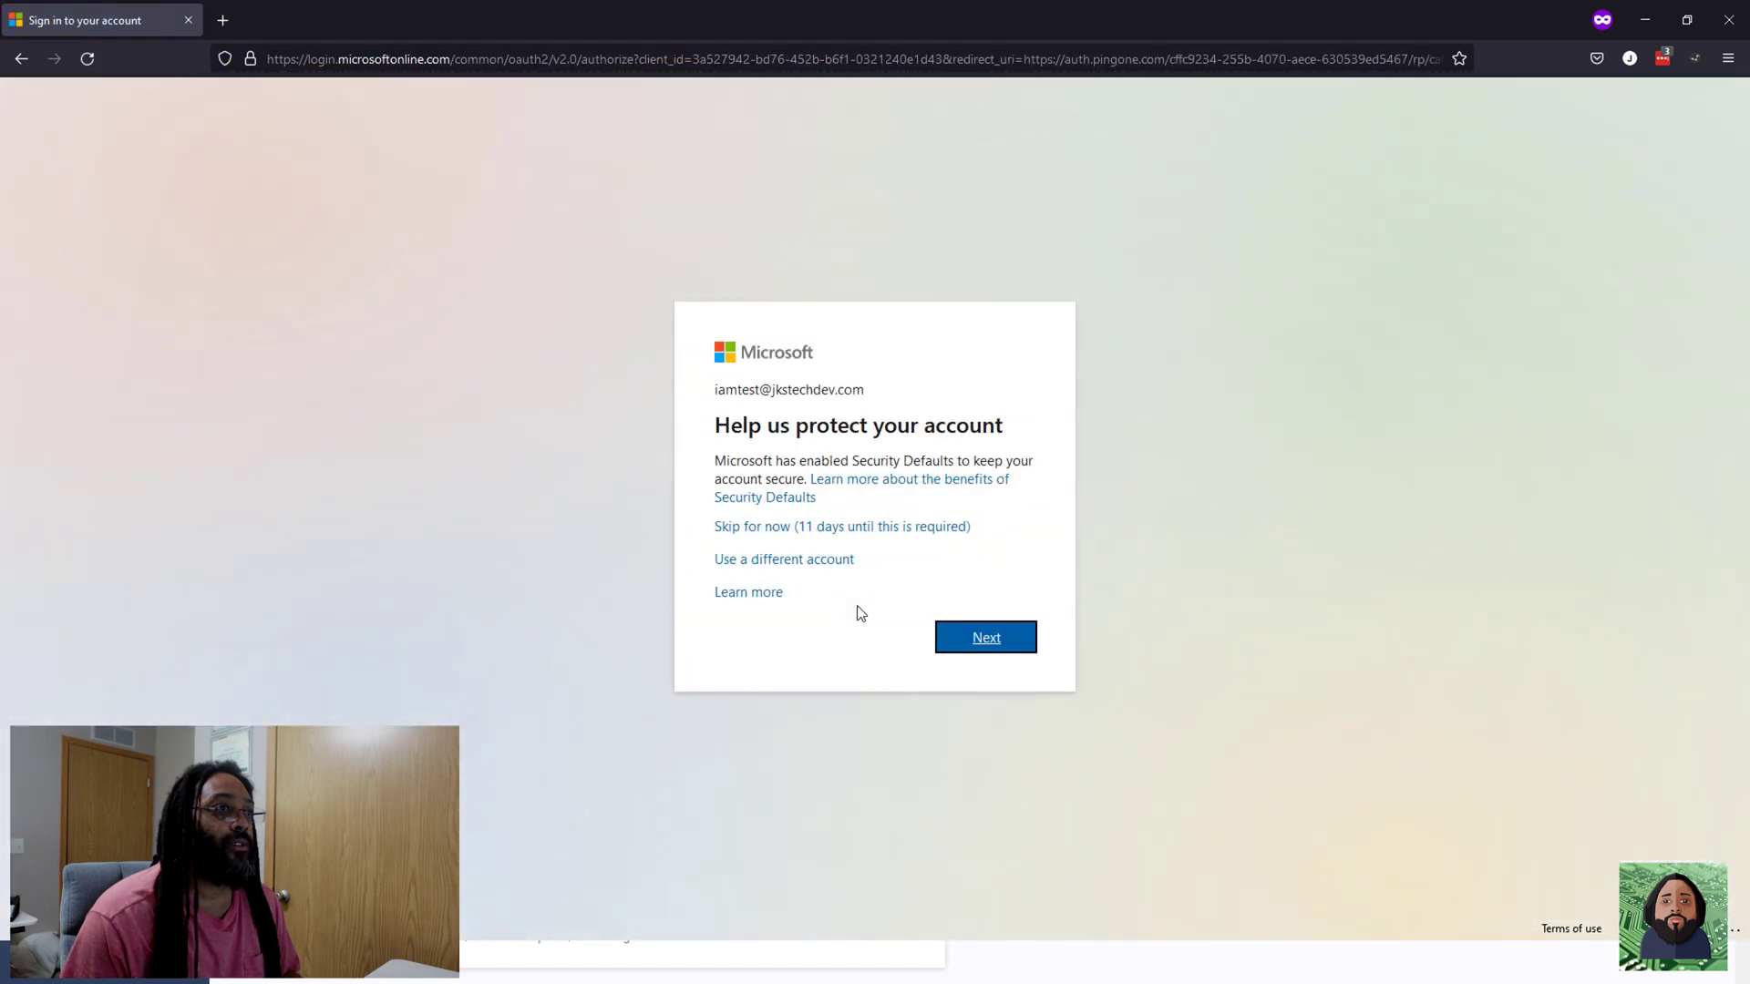
pyautogui.click(887, 529)
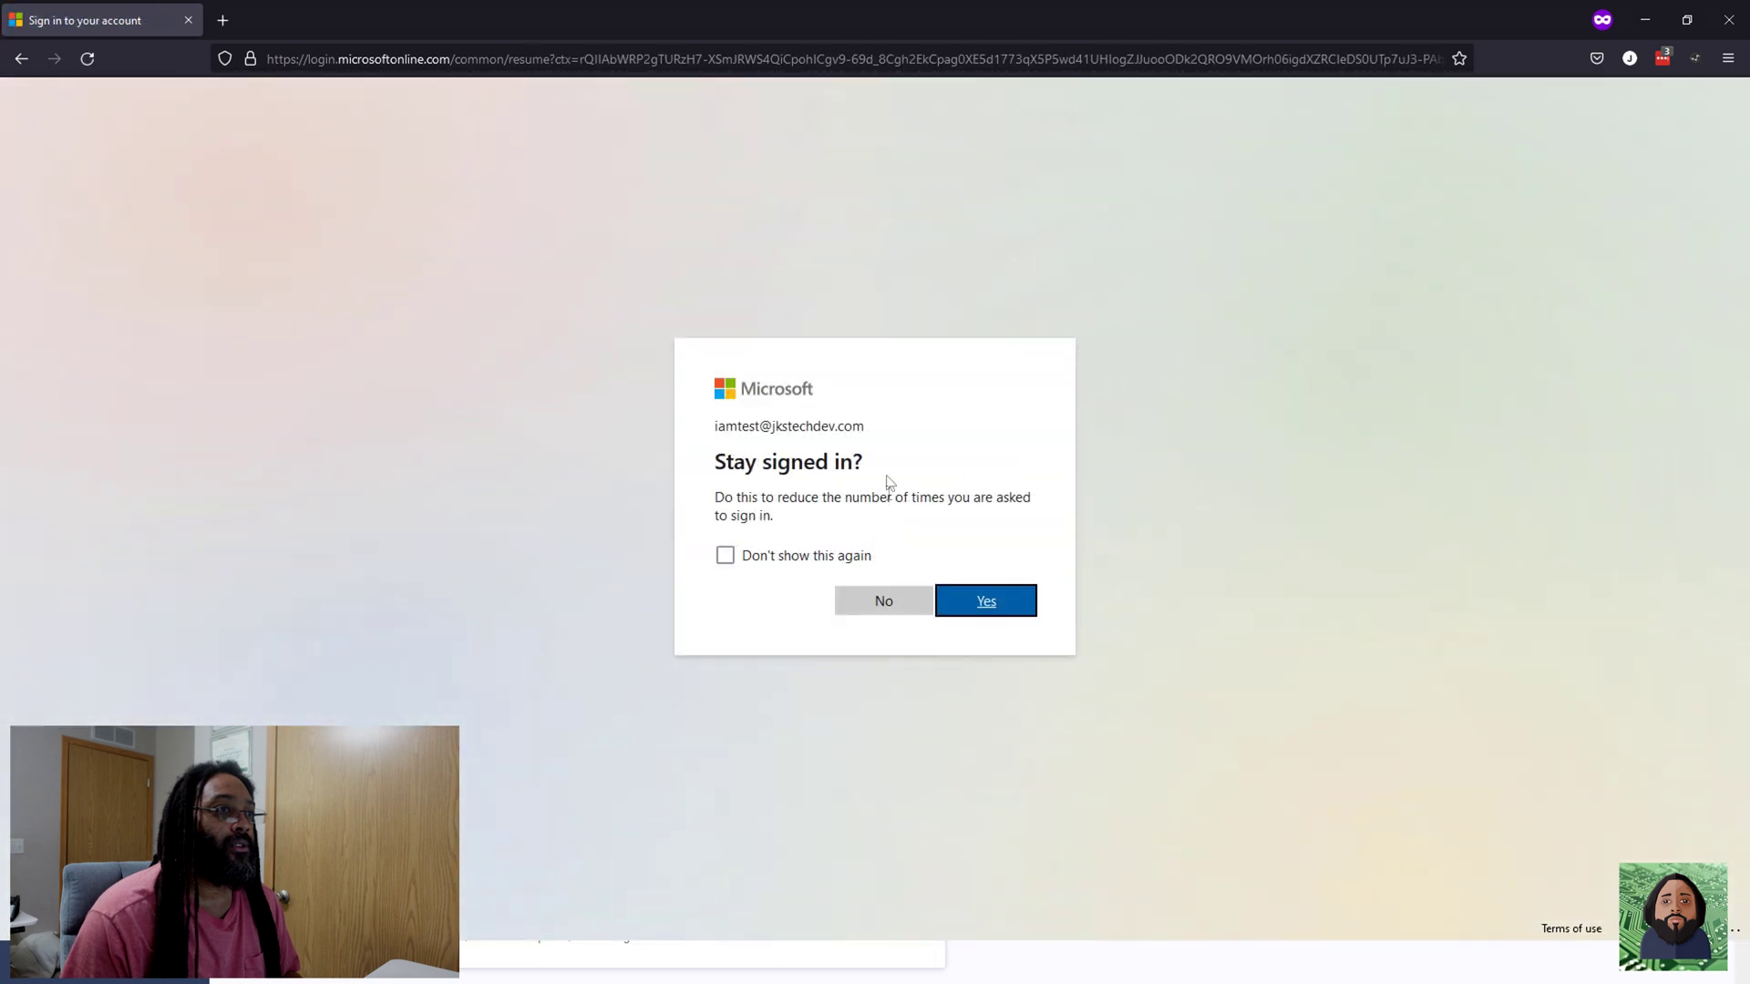
pyautogui.click(884, 604)
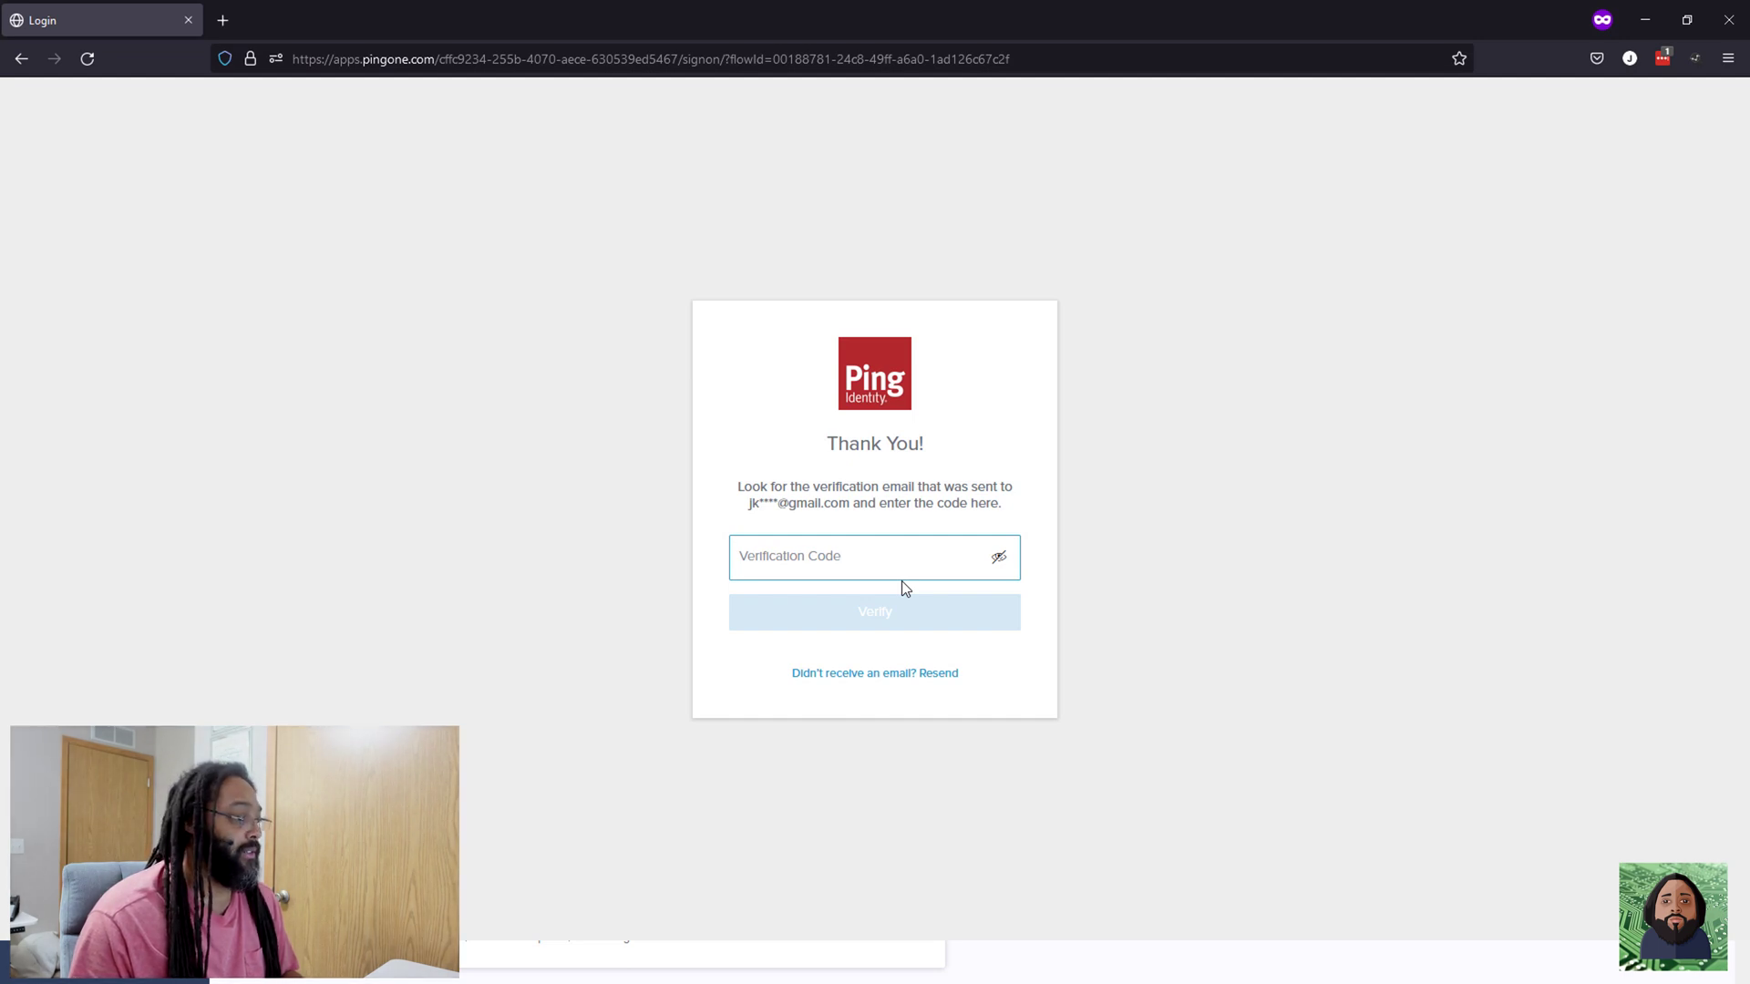
# Submit the emailed verification code and view the IAM Test user's Account profile page
pyautogui.hotkey('ctrl', 'v')
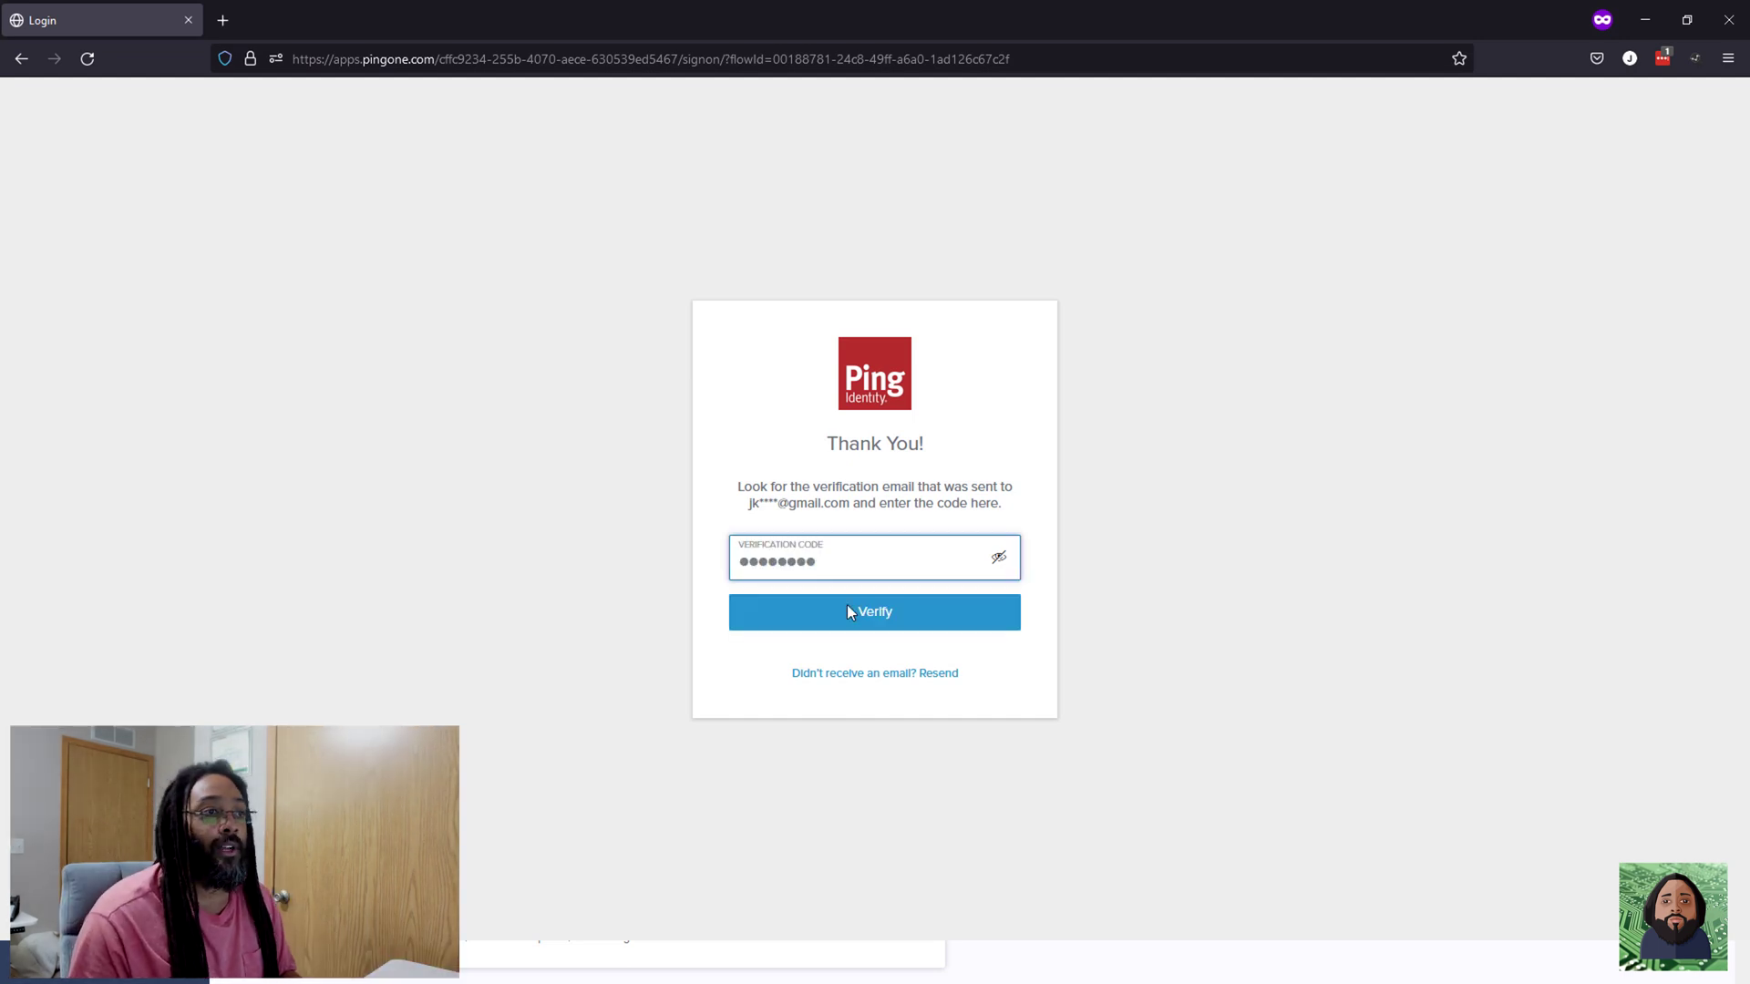
pyautogui.click(849, 611)
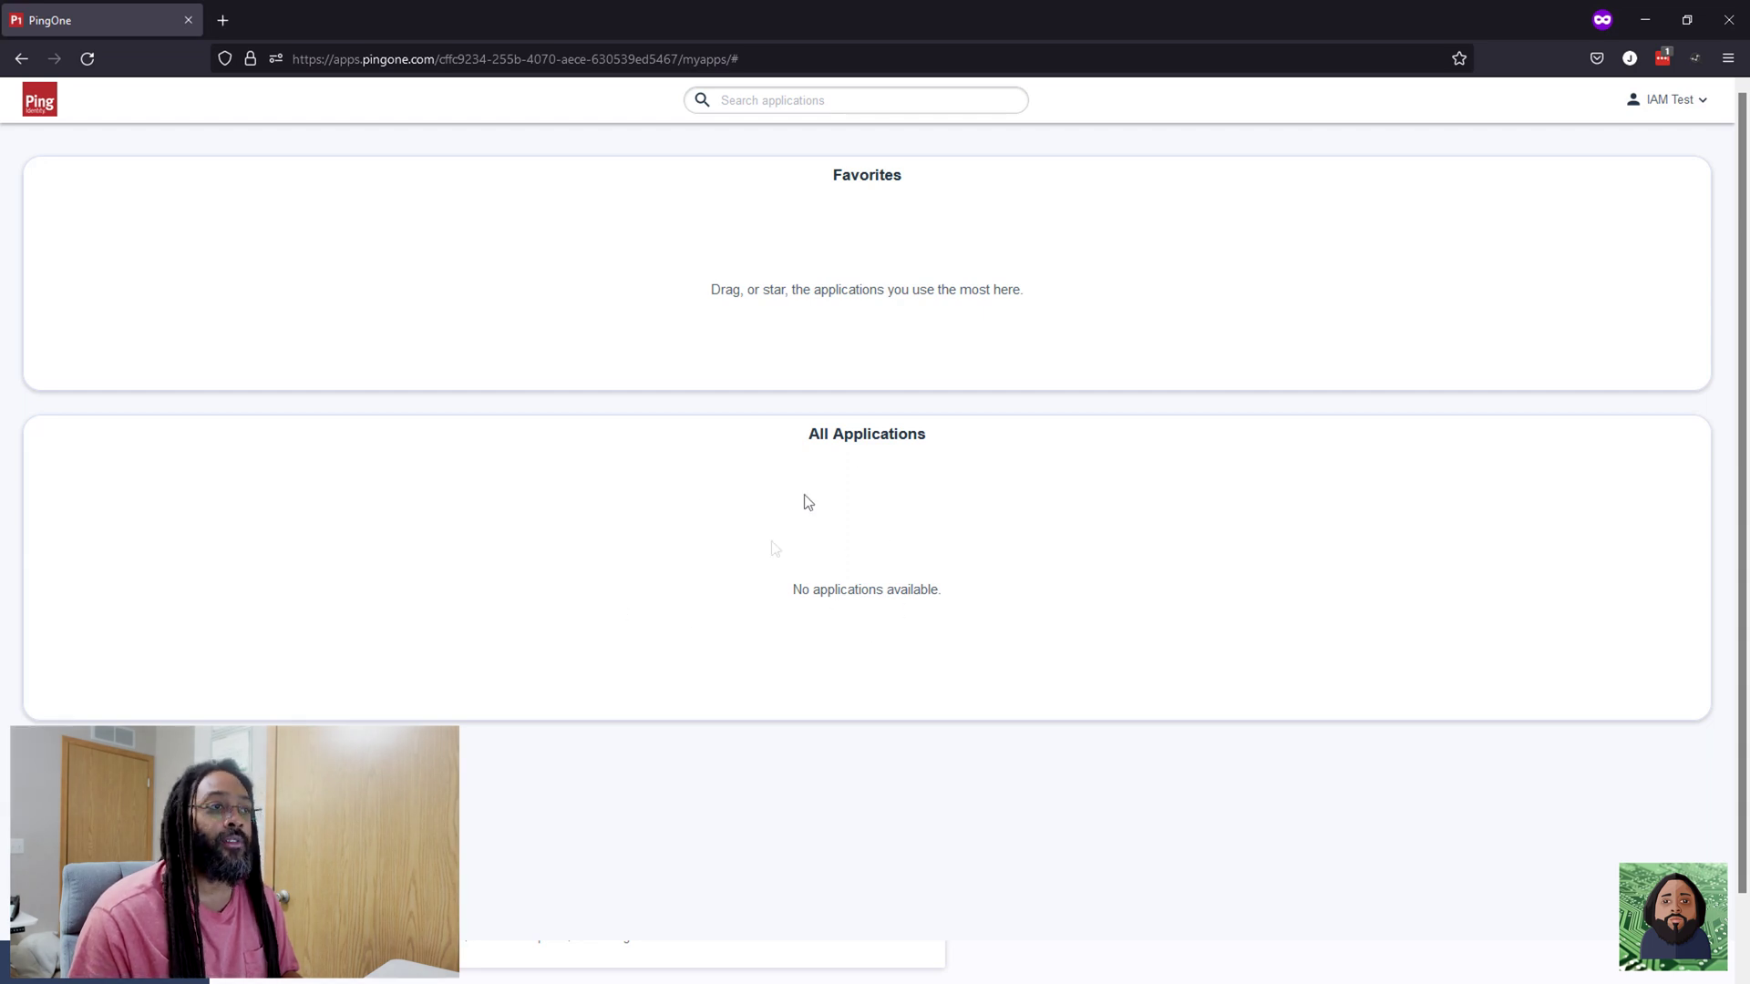
pyautogui.click(1702, 105)
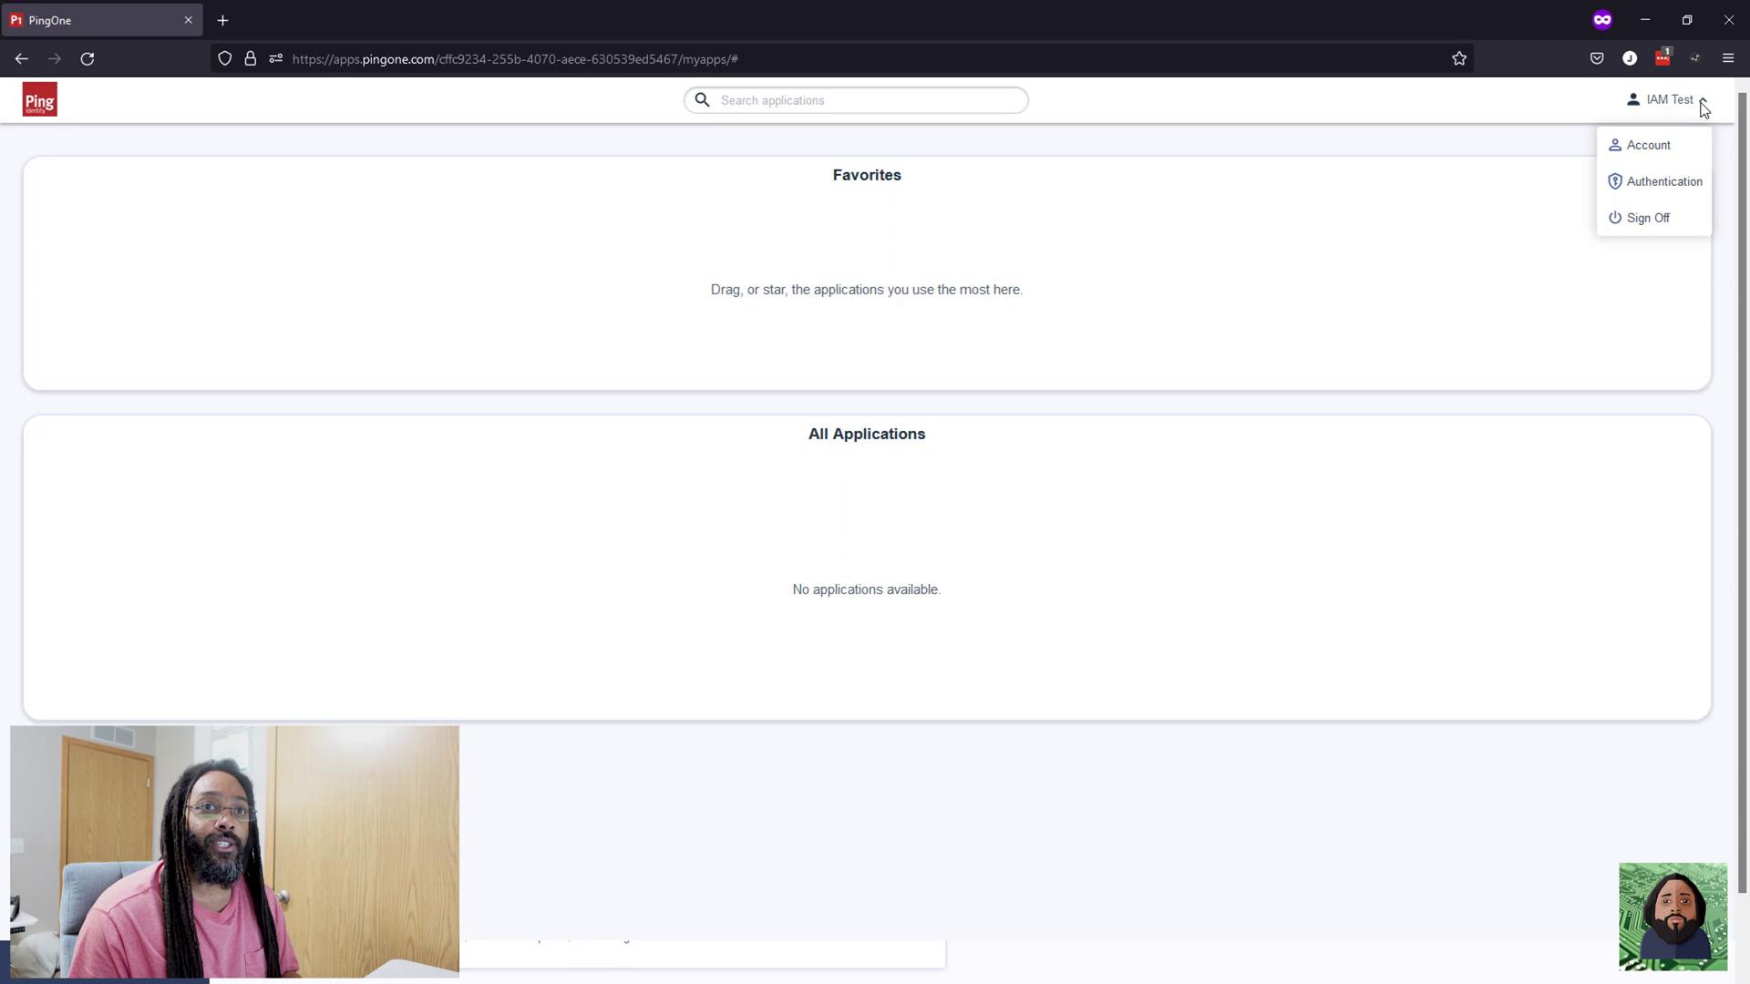
pyautogui.click(1667, 148)
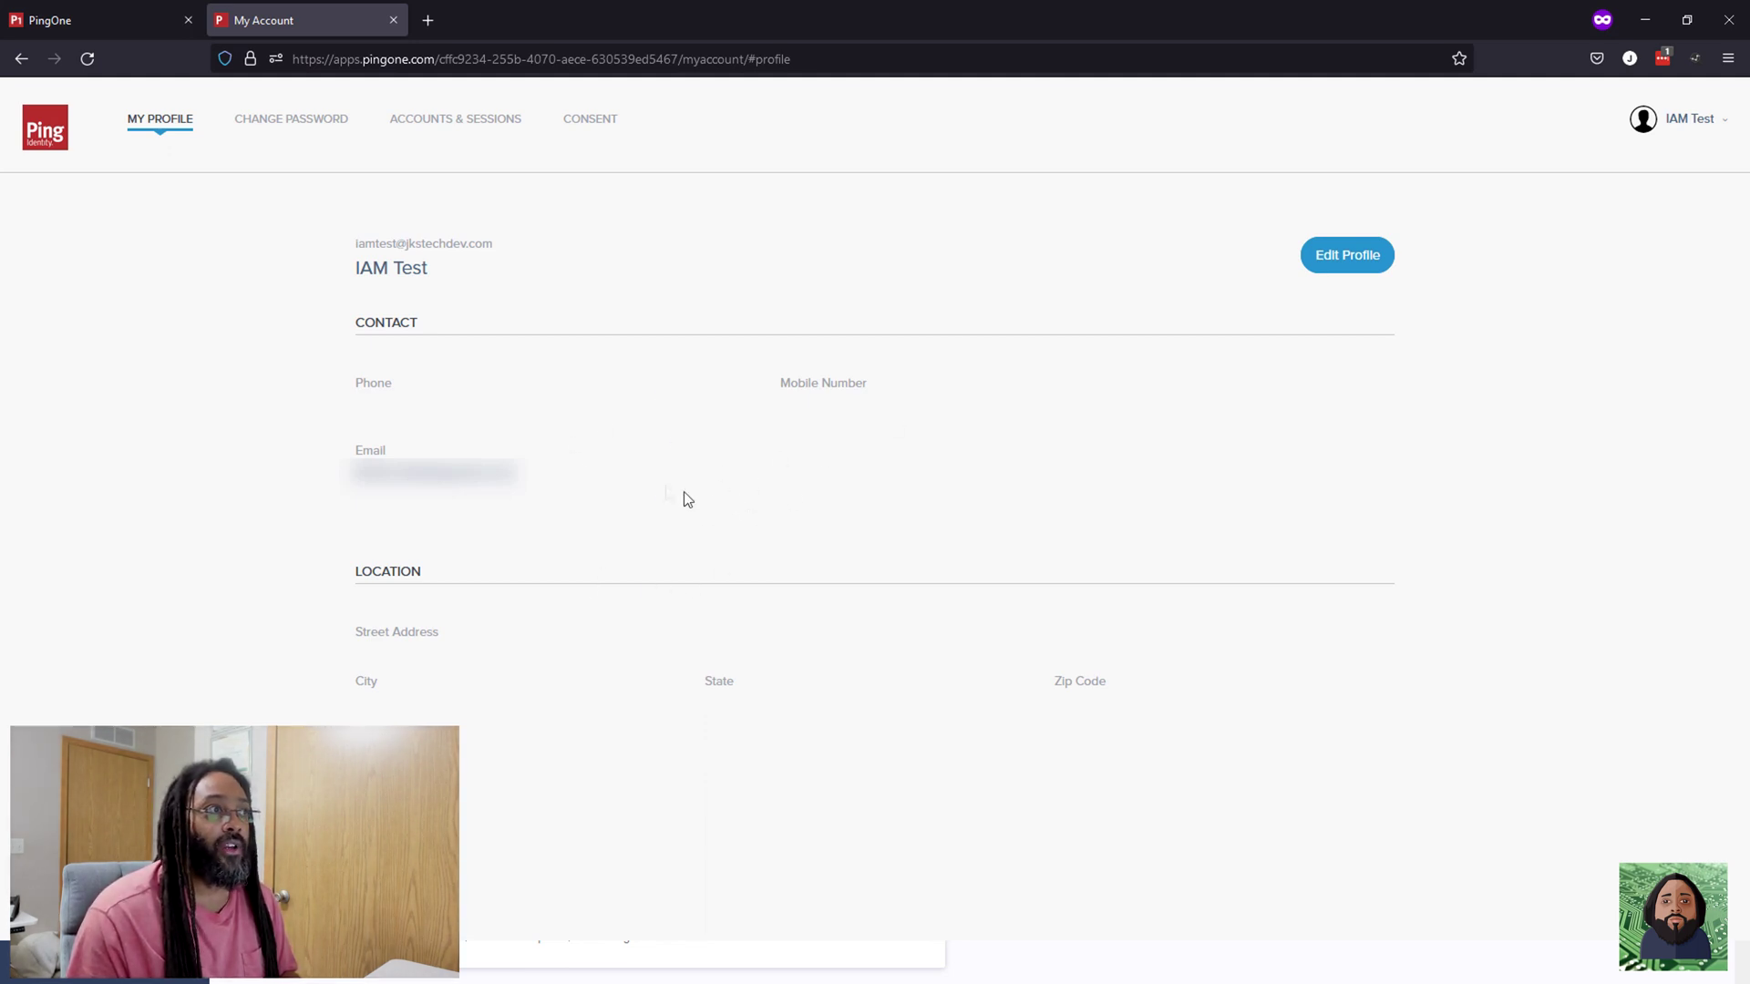
pyautogui.moveTo(355, 270); pyautogui.dragTo(430, 273)
pyautogui.click(390, 267)
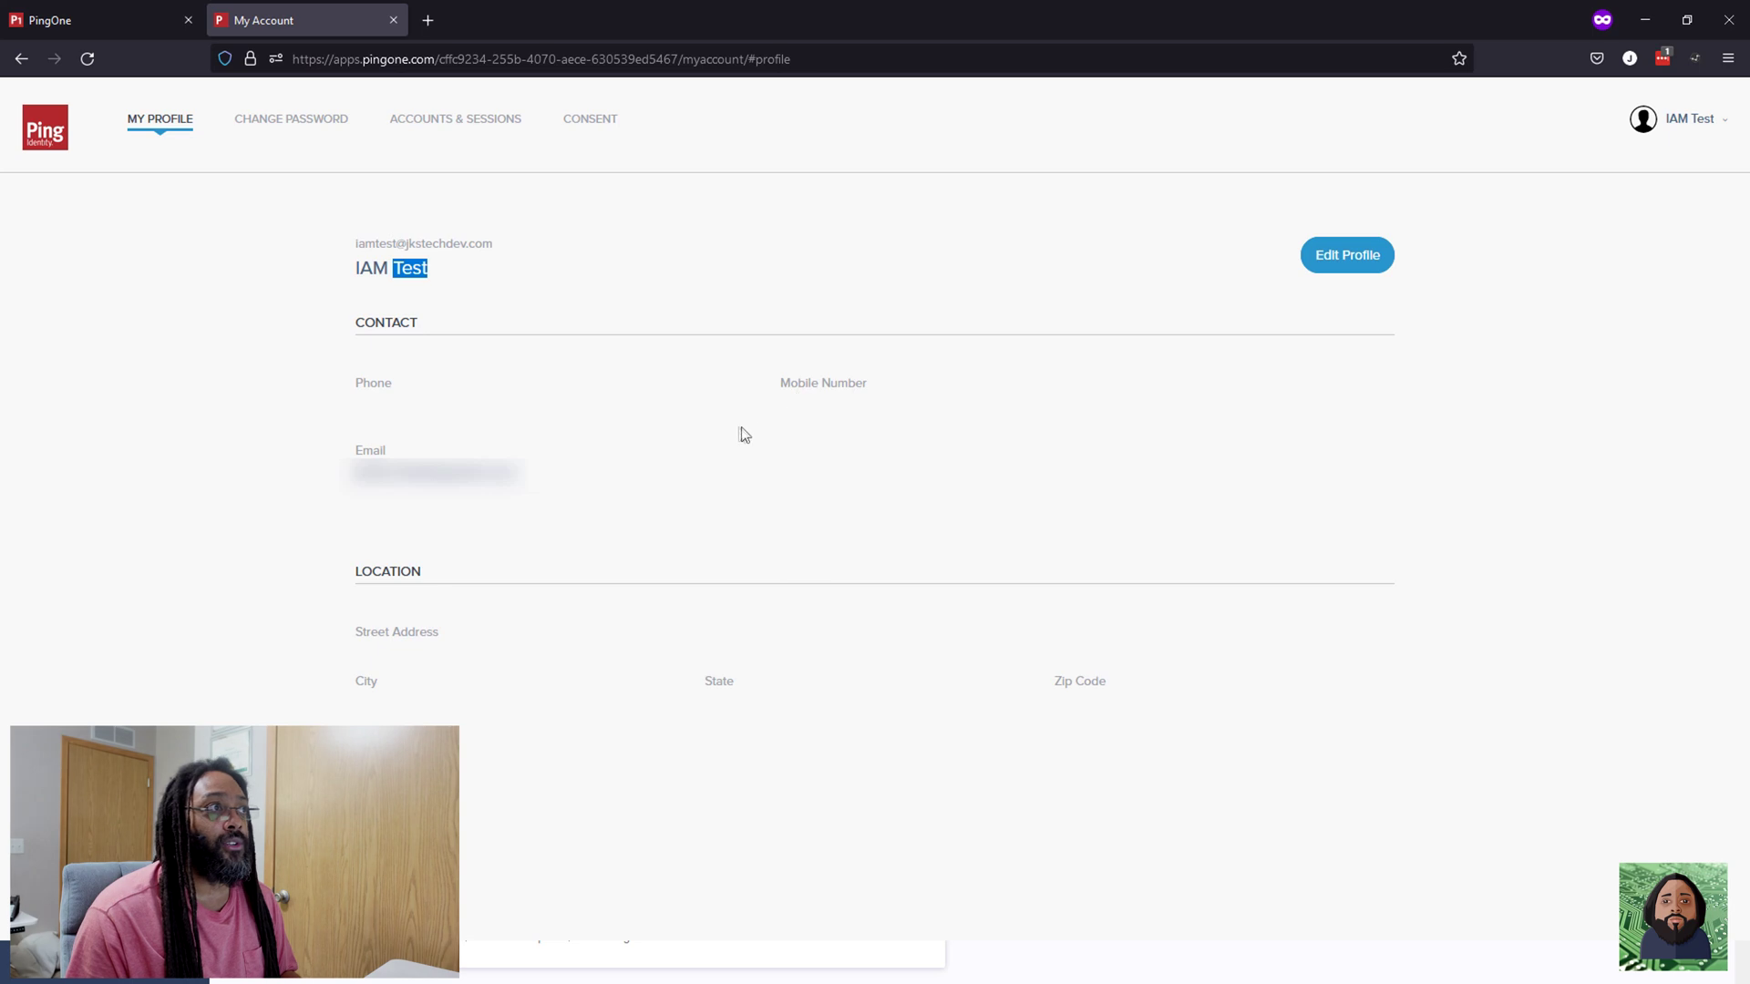
# Search the admin Users list for 'iam' and expand the Test, IAM user's profile details
pyautogui.click(1644, 28)
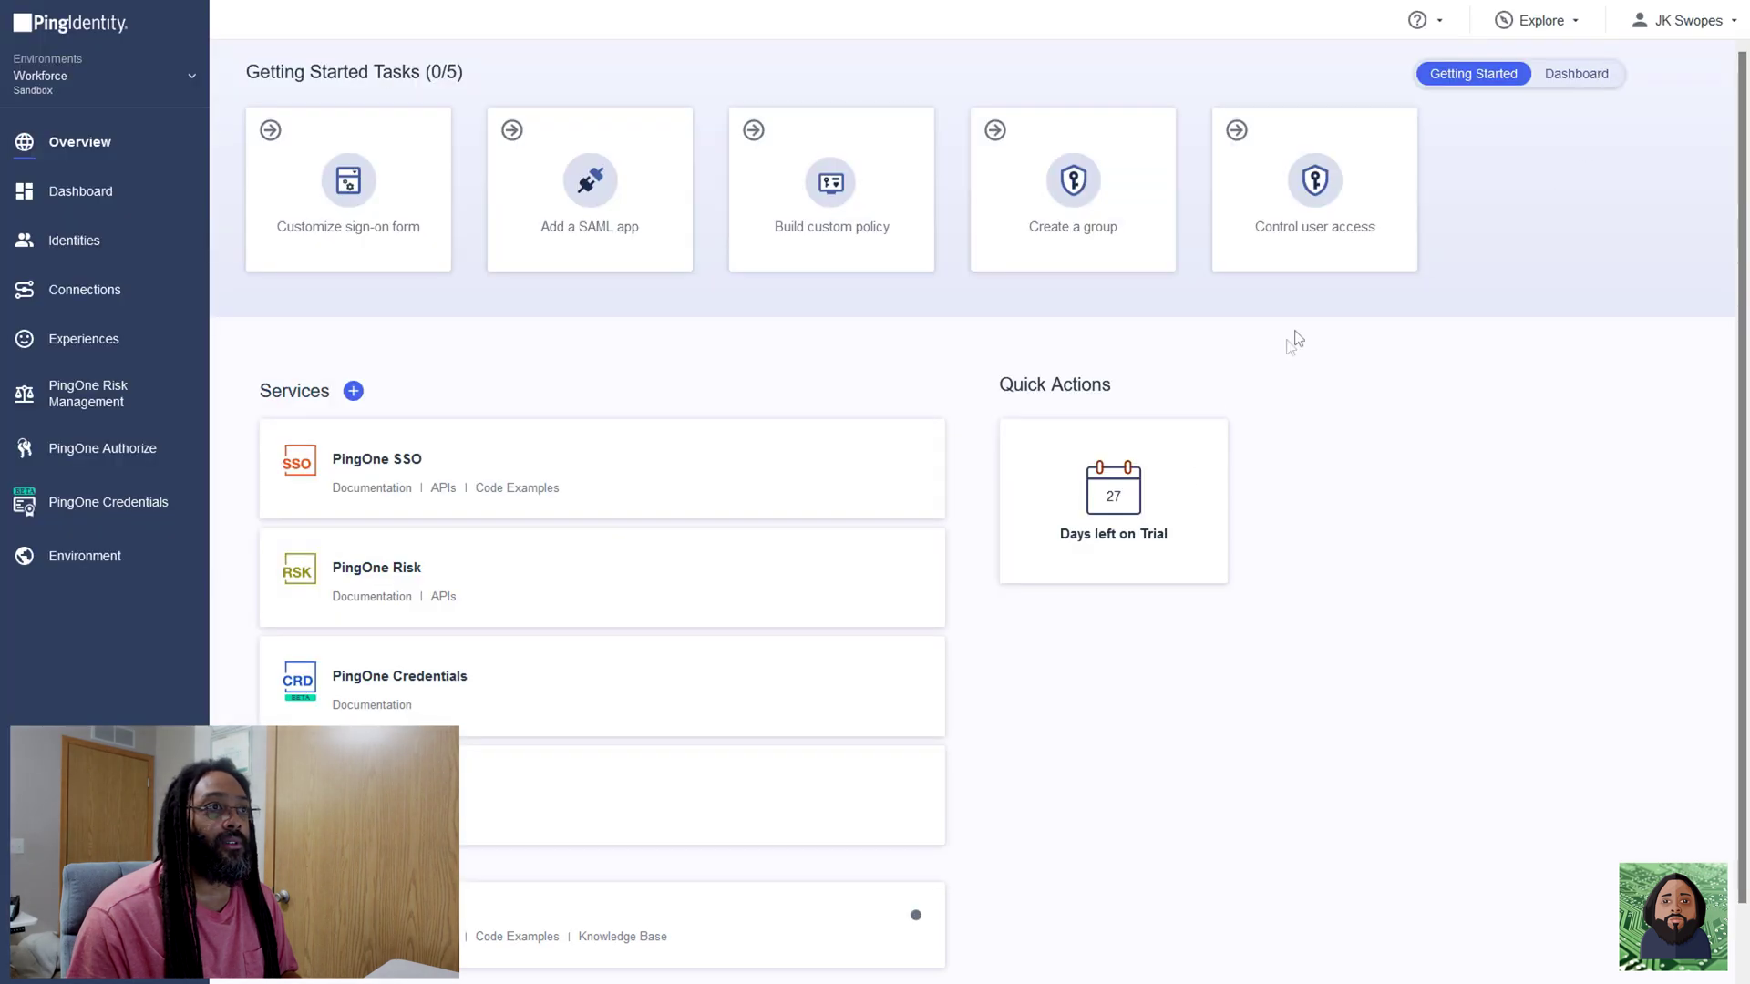
pyautogui.click(75, 242)
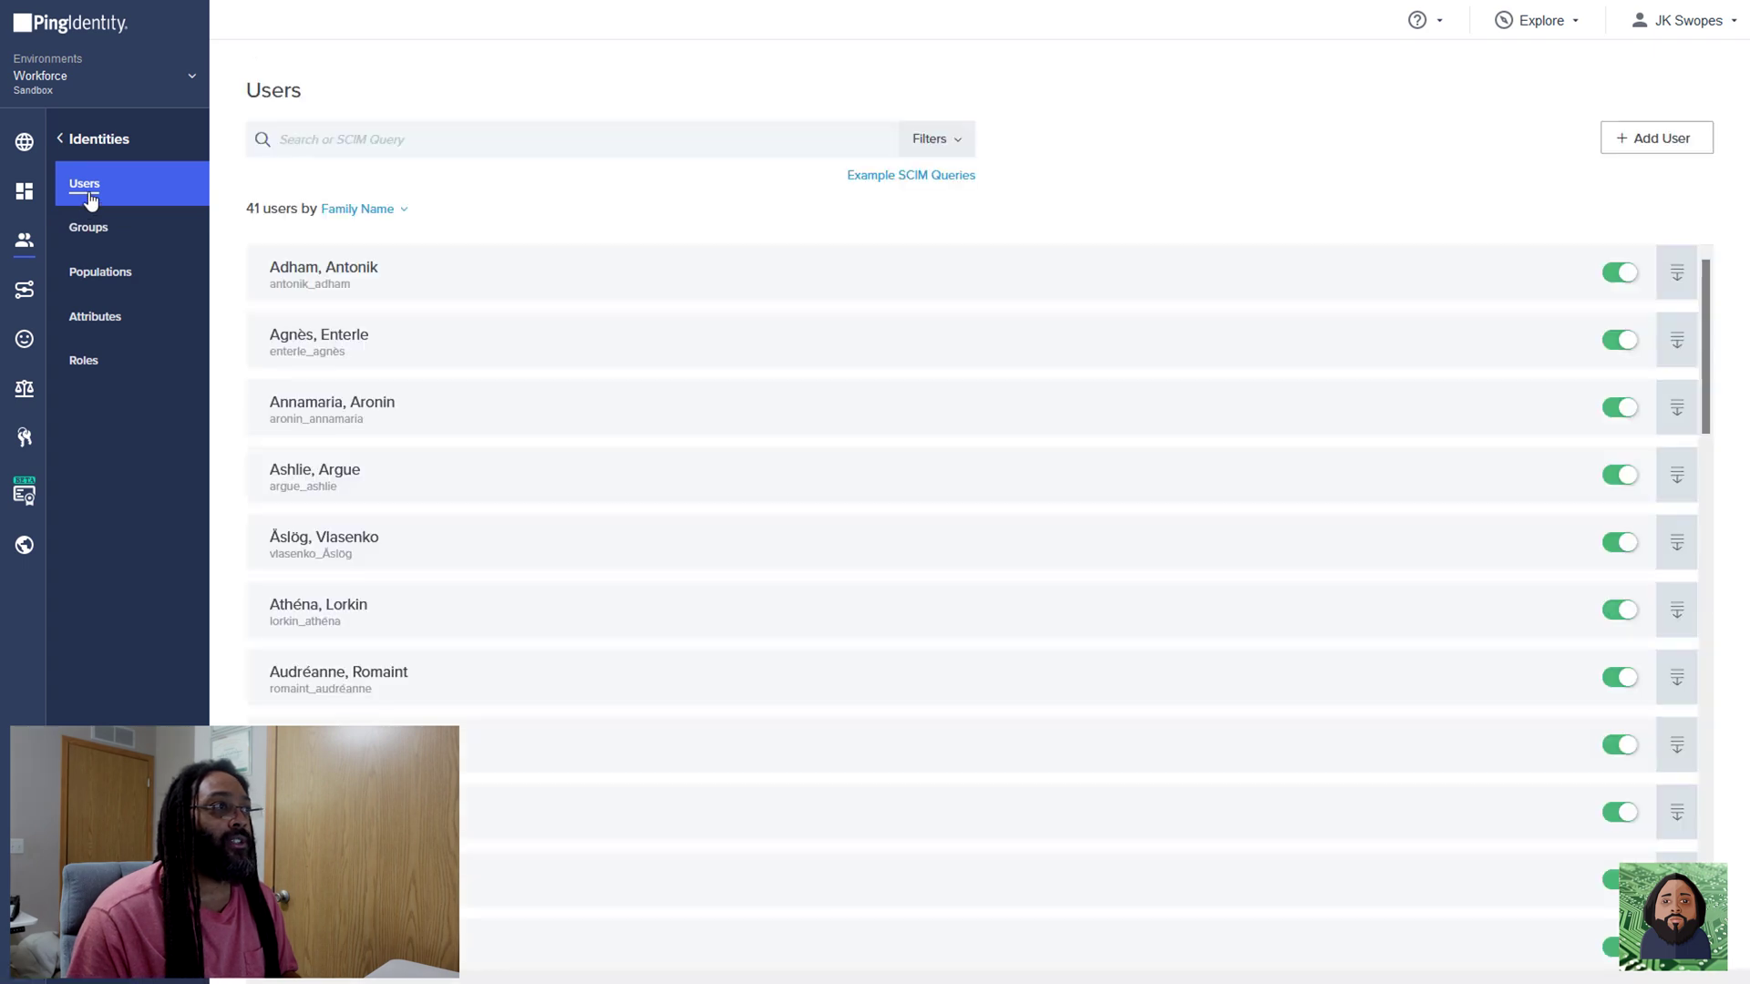
pyautogui.click(431, 141)
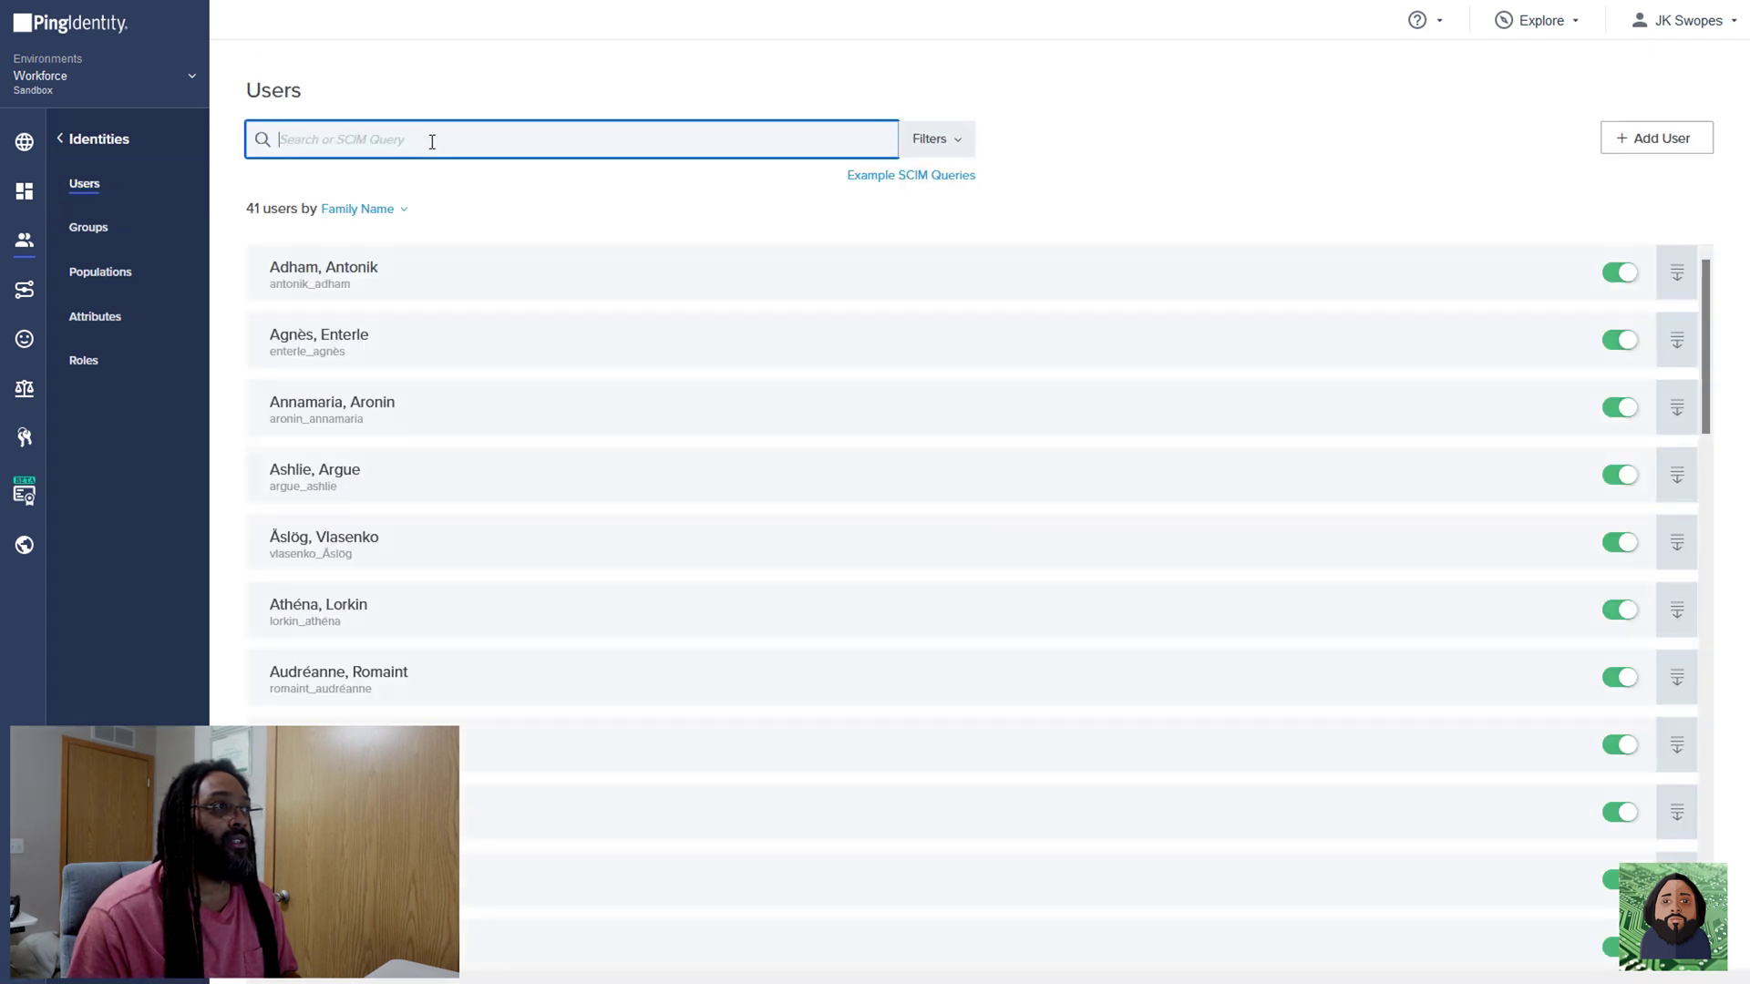
pyautogui.write('iam')
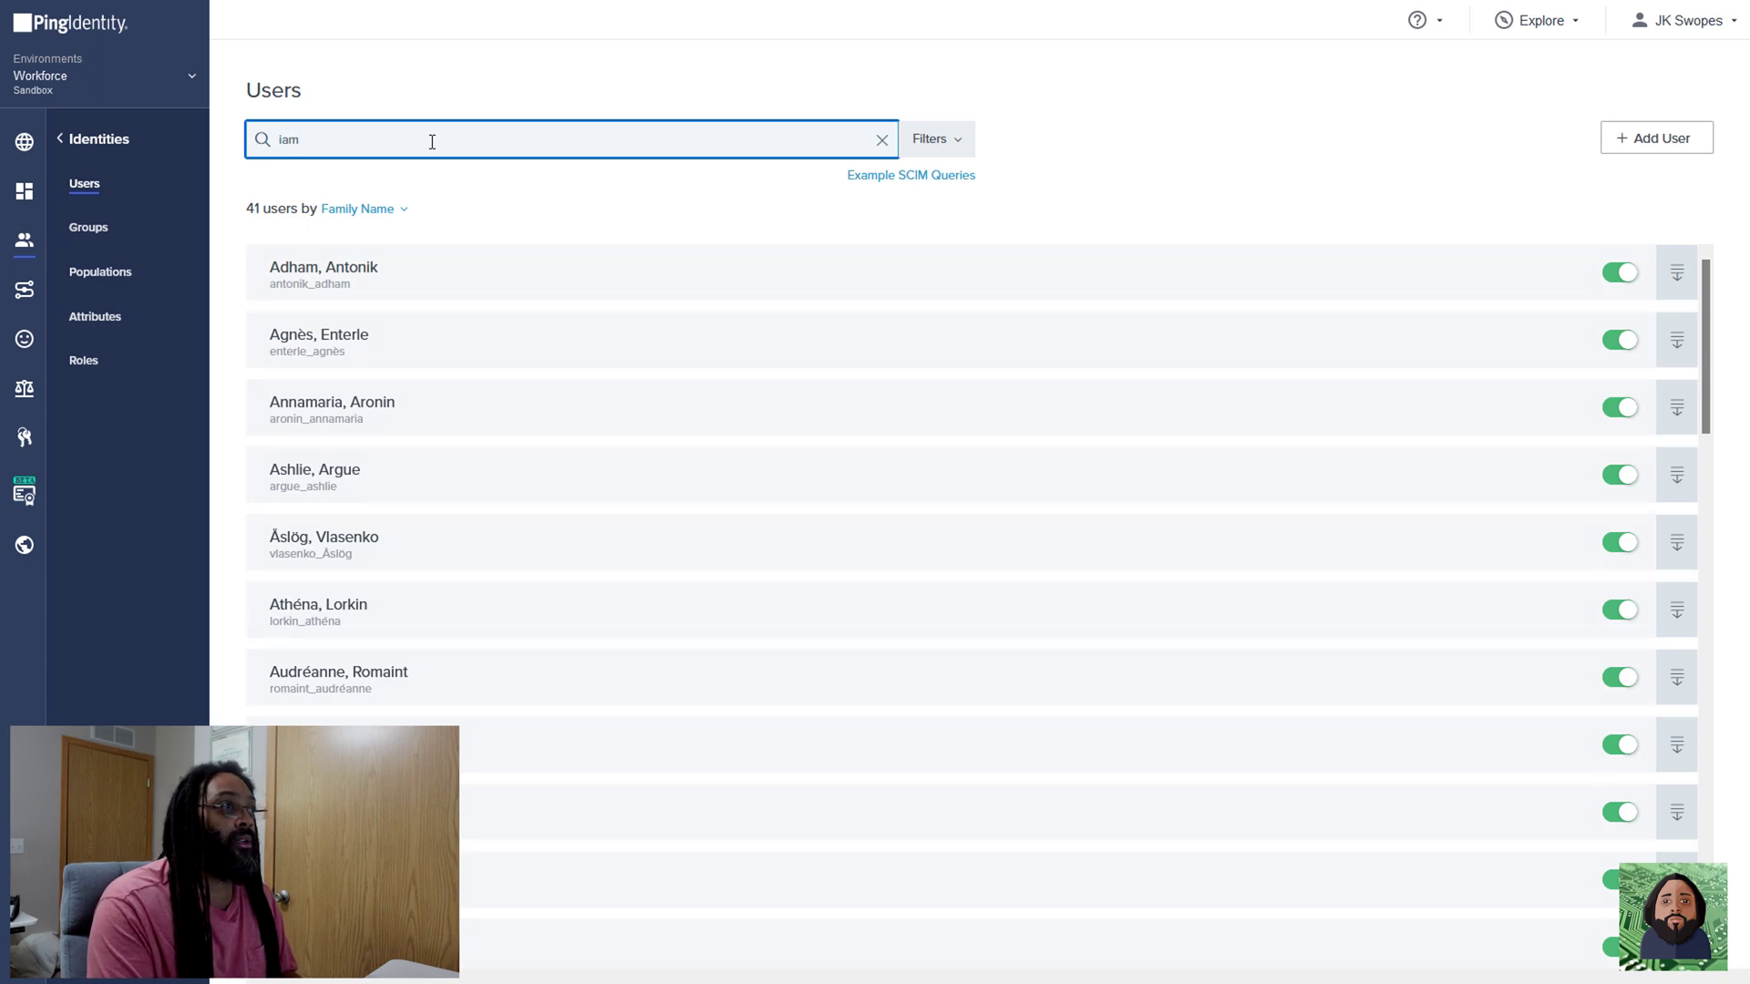
pyautogui.press('Return')
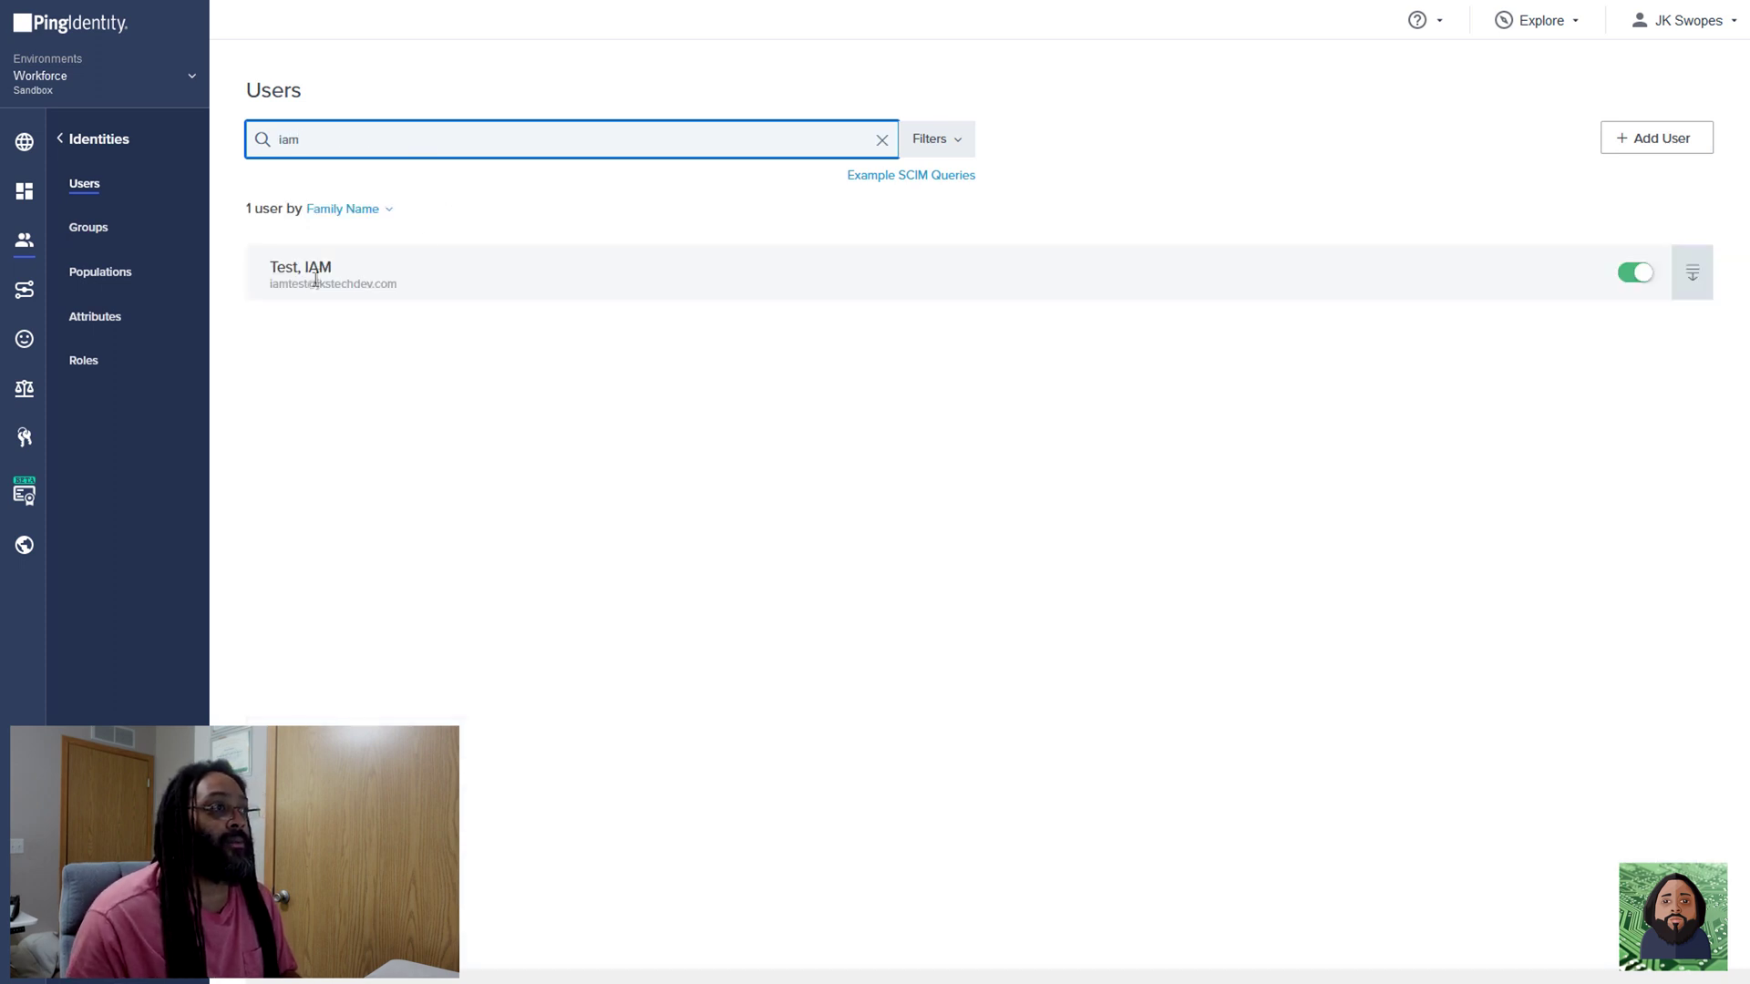
pyautogui.click(1693, 293)
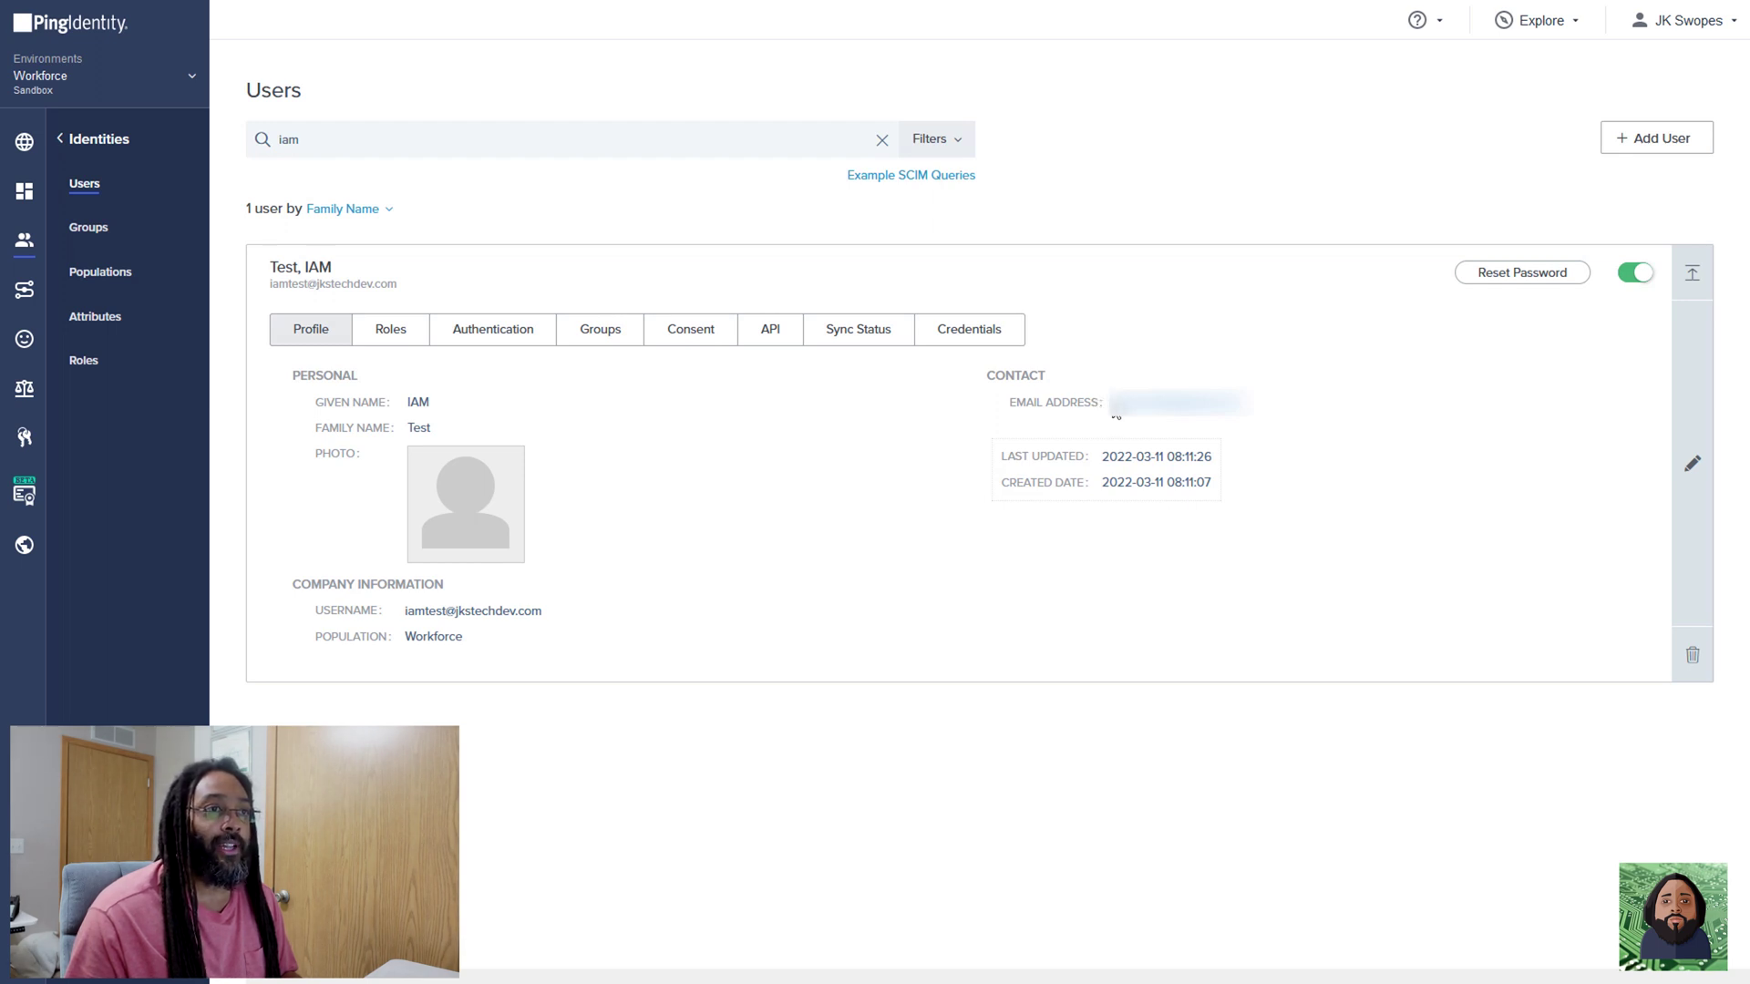
pyautogui.moveTo(544, 611); pyautogui.dragTo(433, 615)
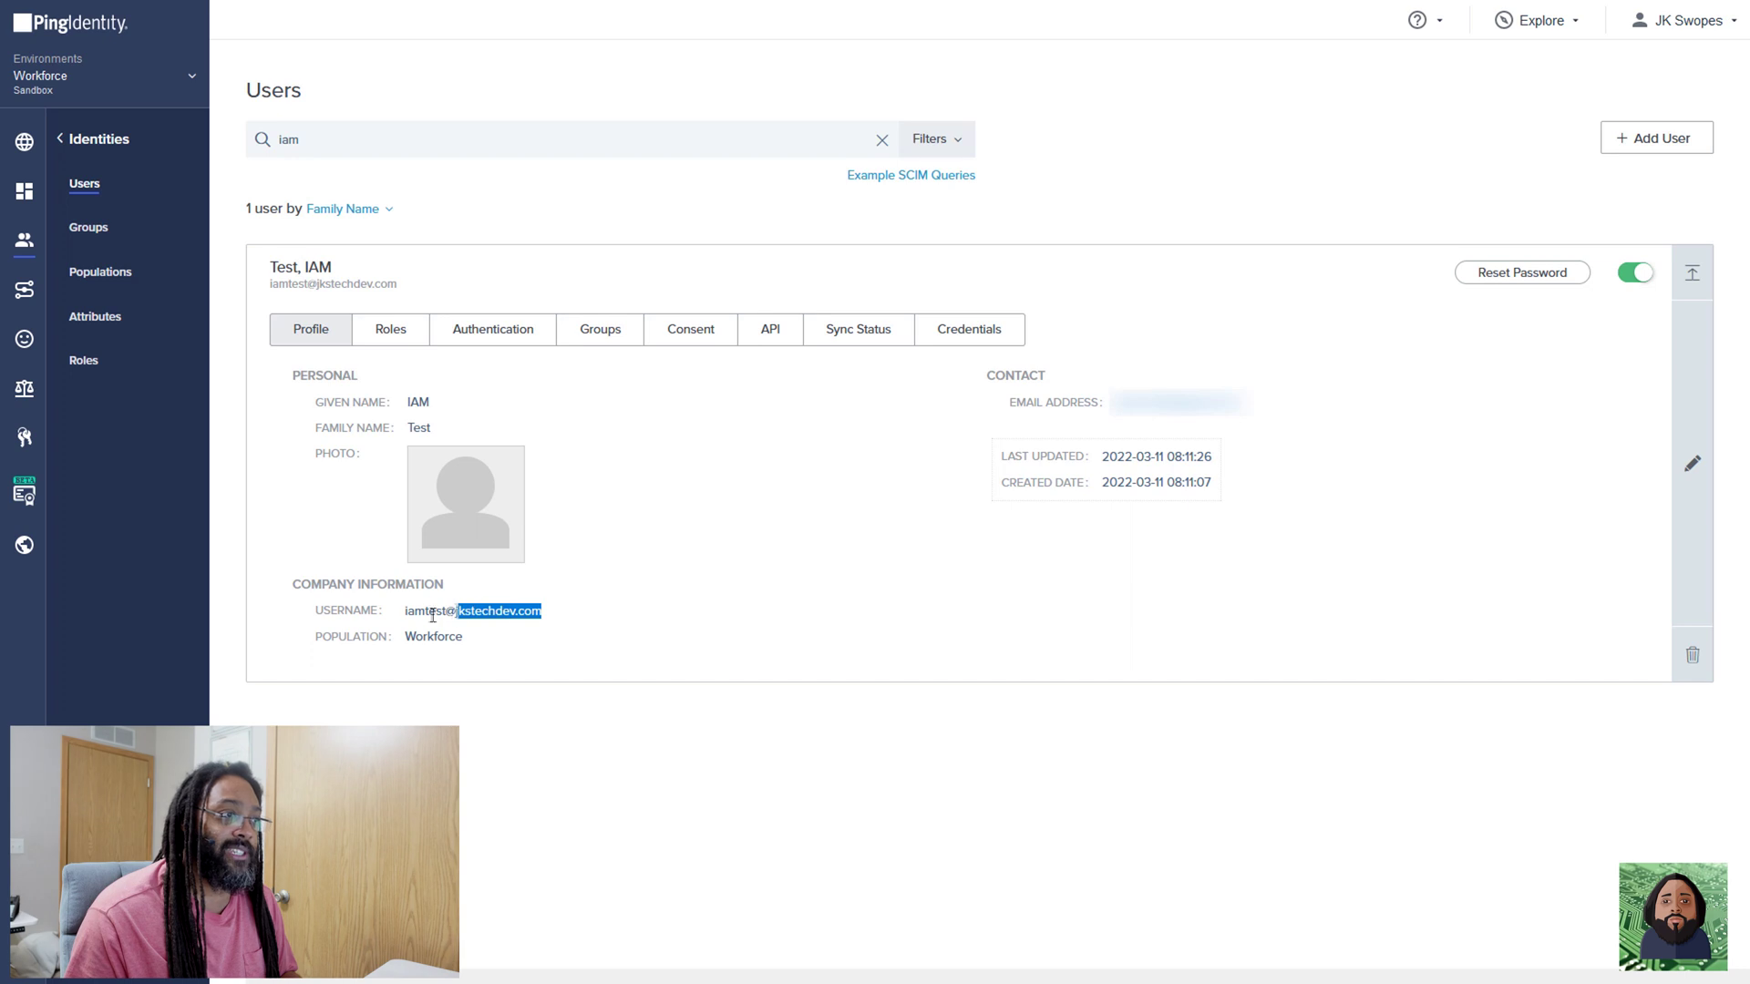